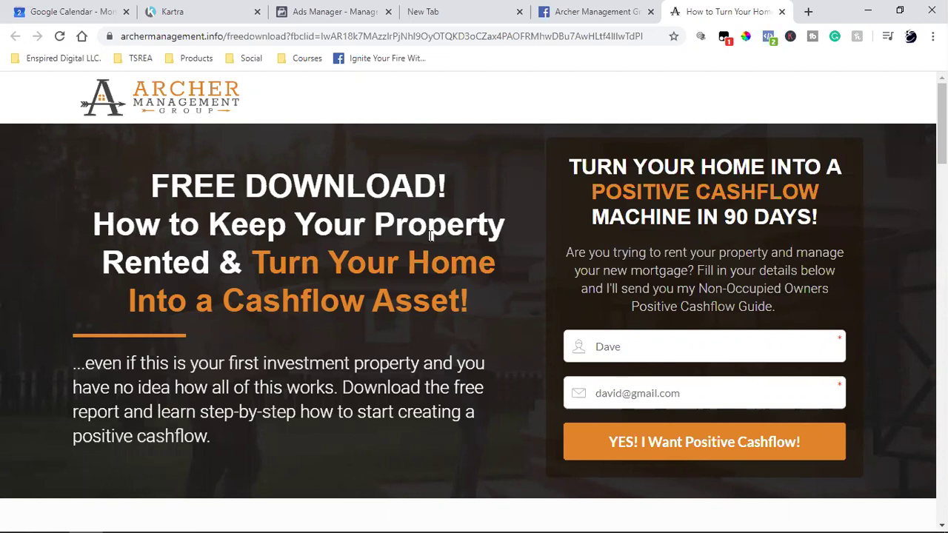
Submit the Kartra free-download form with an edited test email address.
click(614, 401)
key(BackSpace)
key(BackSpace)
key(BackSpace)
click(640, 440)
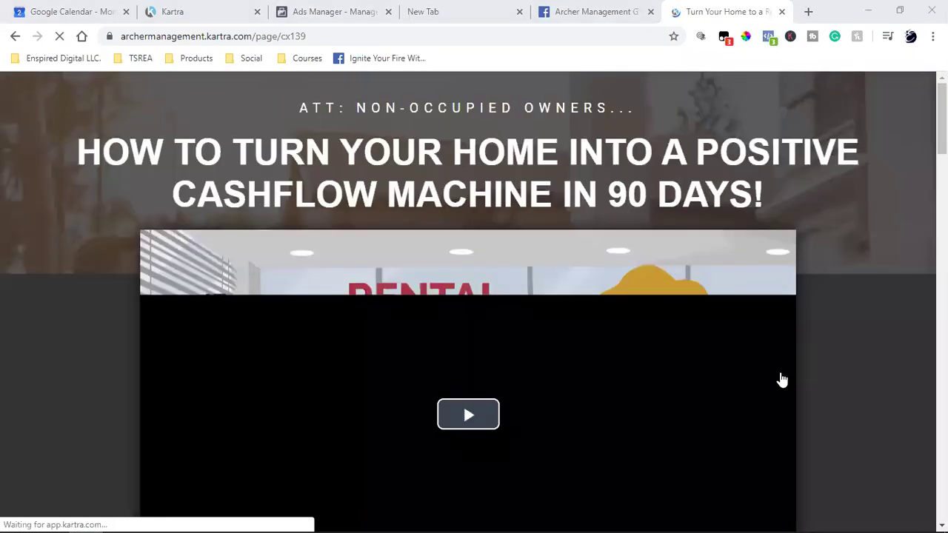
Confirm with Facebook Pixel Helper that the pixel fires on the thank-you page.
scroll(797, 400, down, 8)
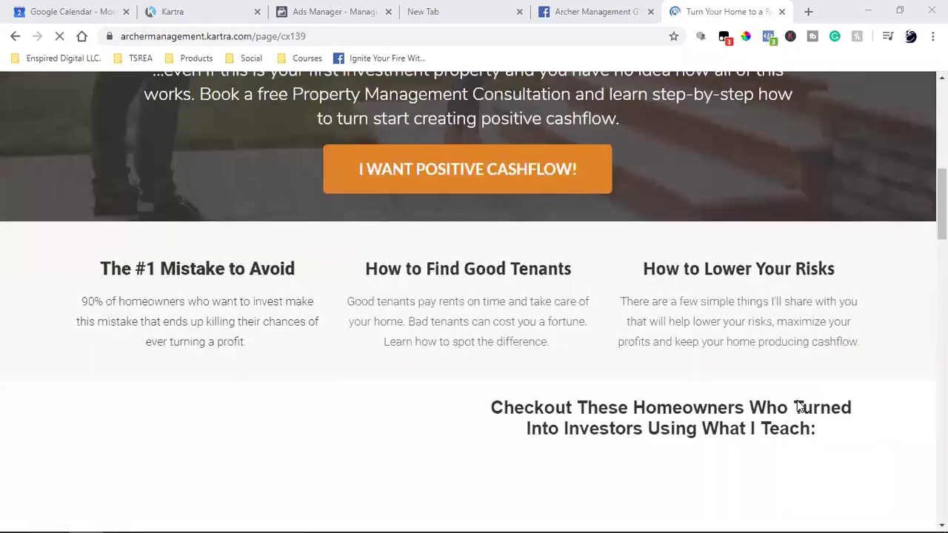
scroll(798, 354, up, 8)
click(768, 36)
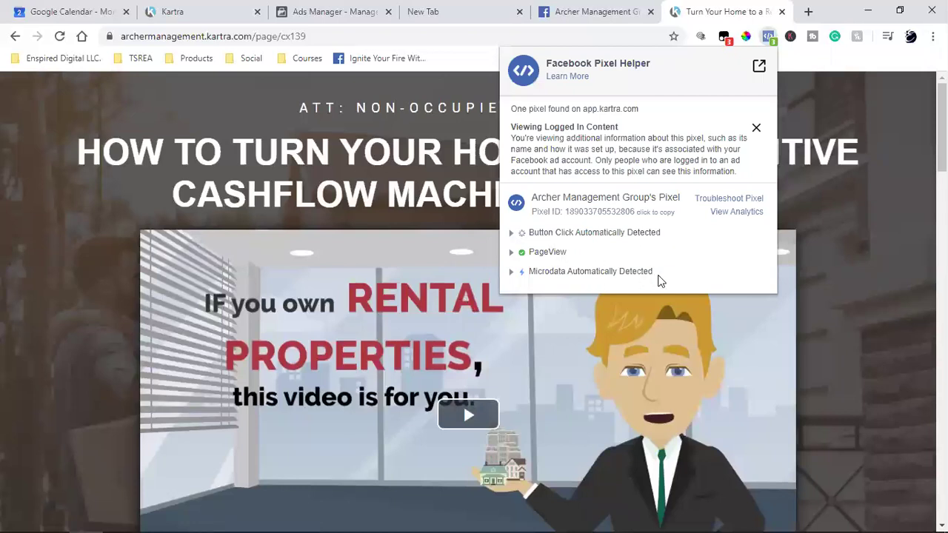
click(829, 247)
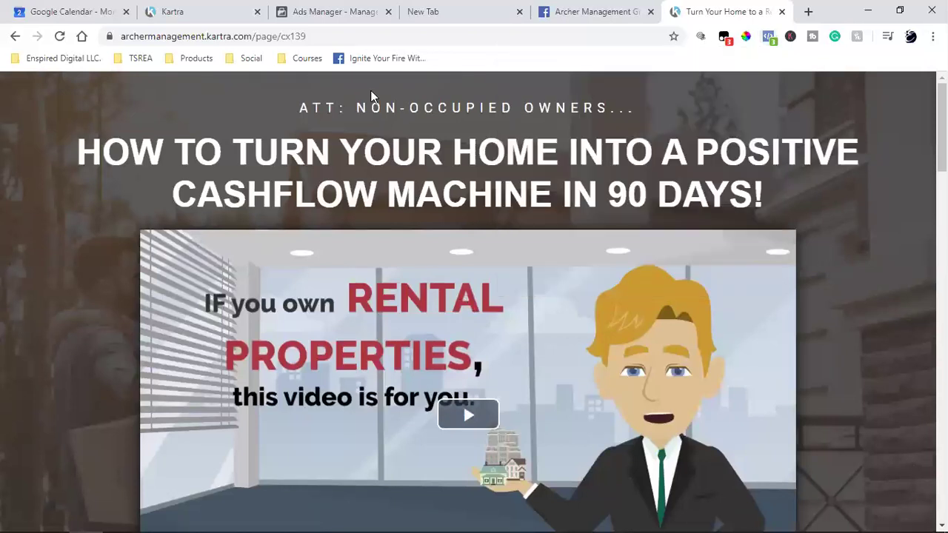
Copy the thank-you page's full address from the address bar.
click(236, 41)
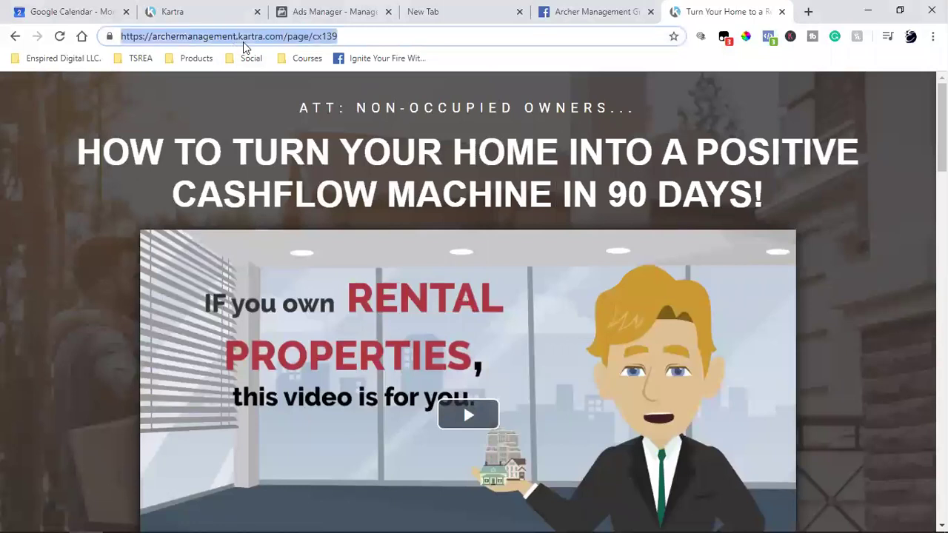
right_click(244, 41)
click(290, 119)
click(315, 9)
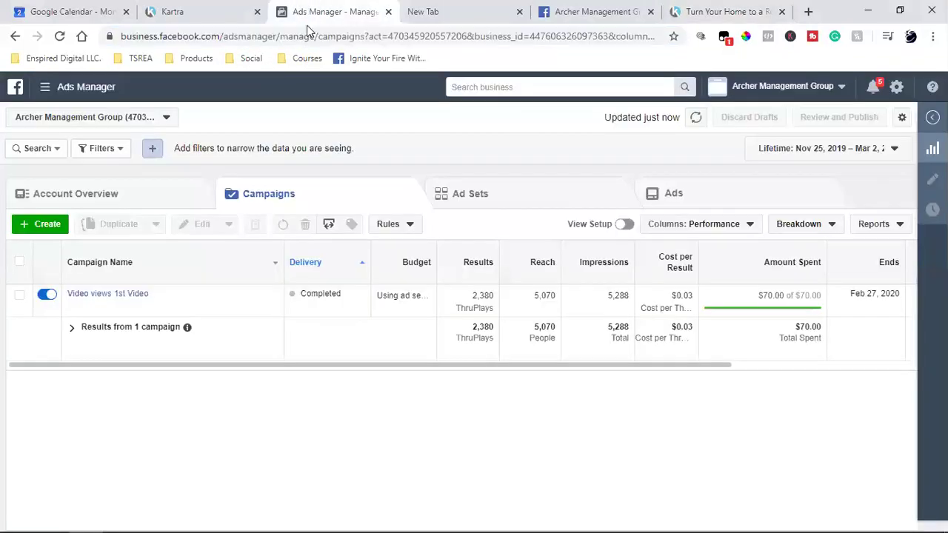
Go to Events Manager's Custom Conversions page and verify the Archer Management Group business account is active.
click(45, 87)
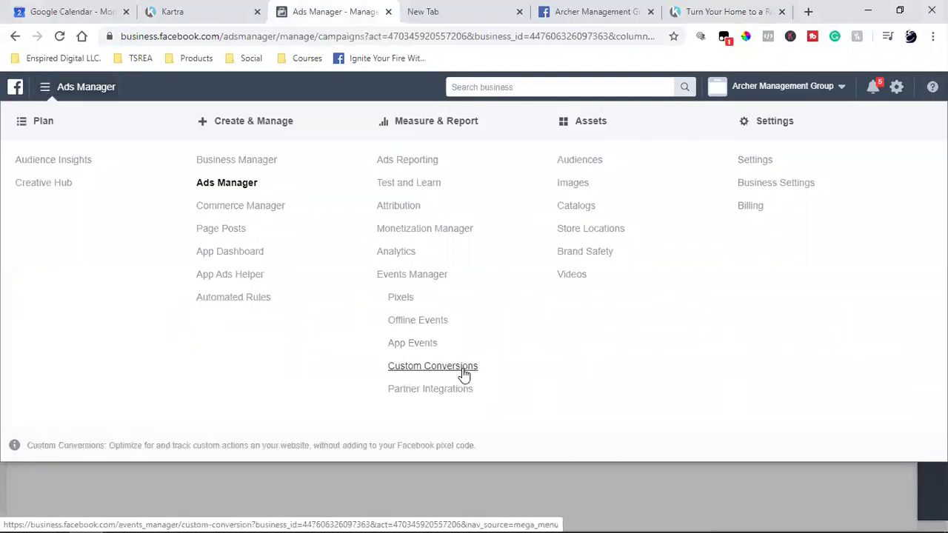
click(459, 371)
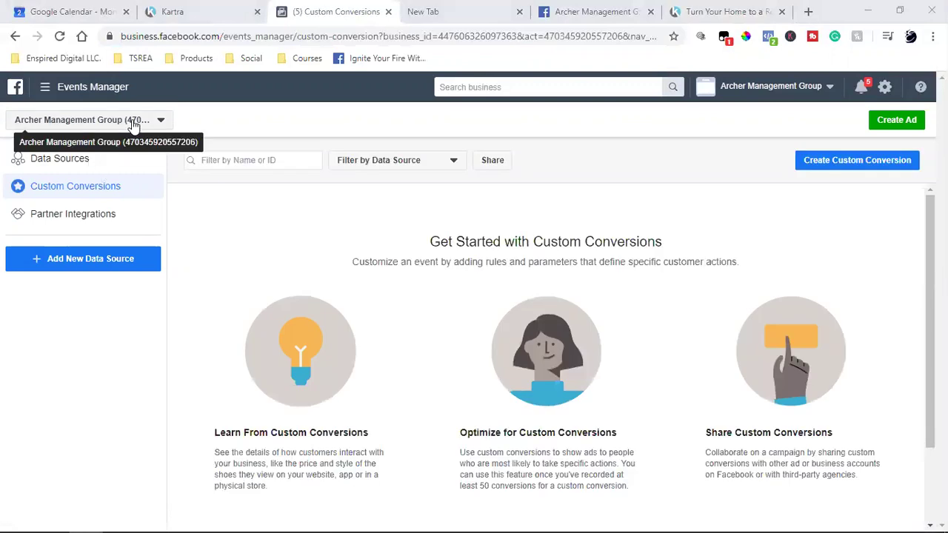
click(770, 87)
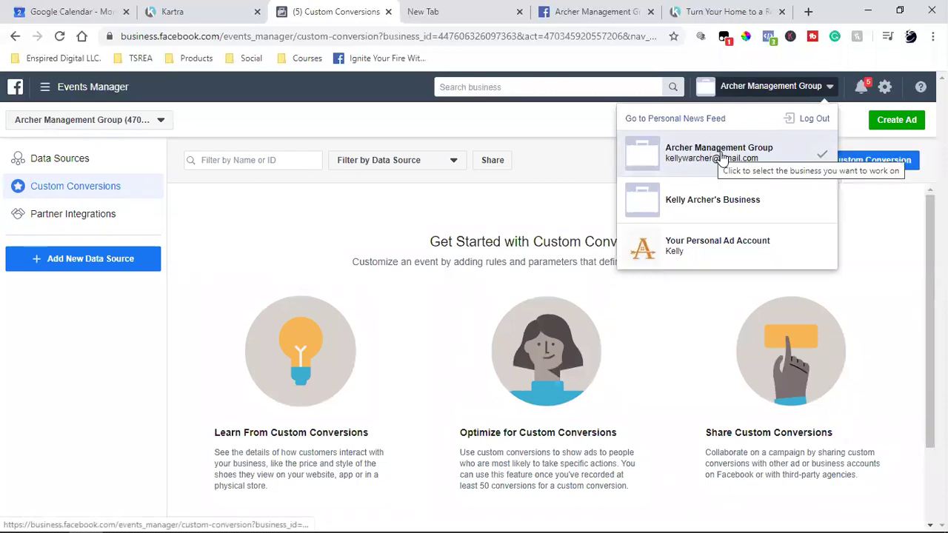
click(868, 259)
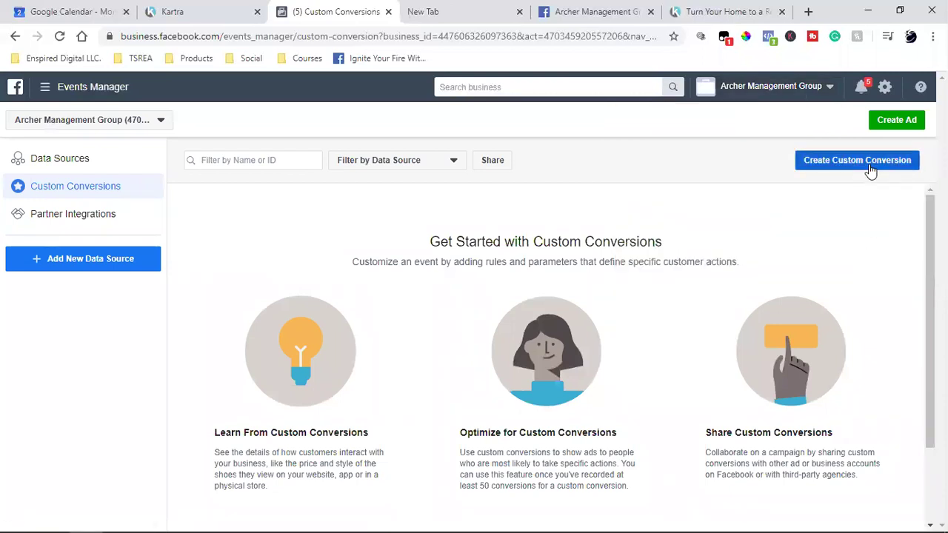
Open the Create a Custom Conversion dialog using the pixel's All URL Traffic.
click(870, 168)
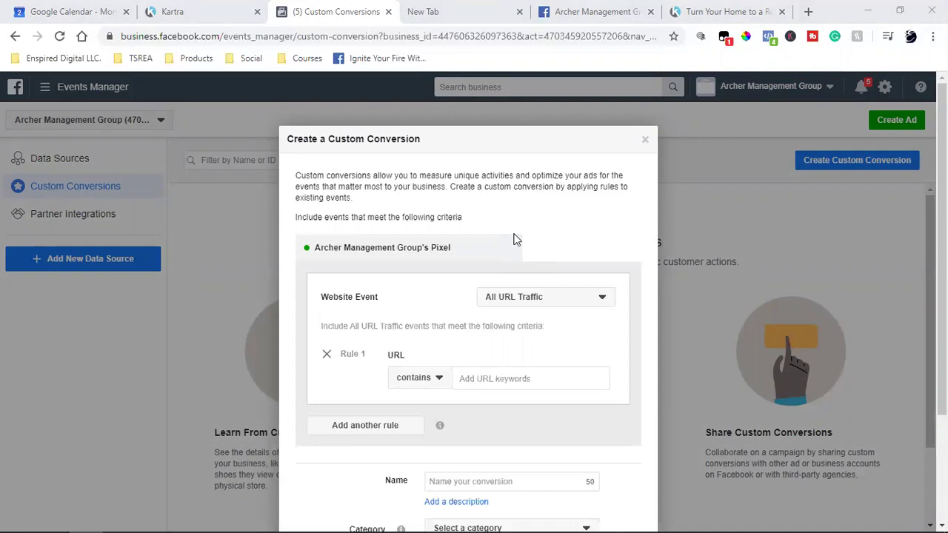
Open the free-download page through the Learn More link on the Archer Management Group Facebook post.
click(687, 5)
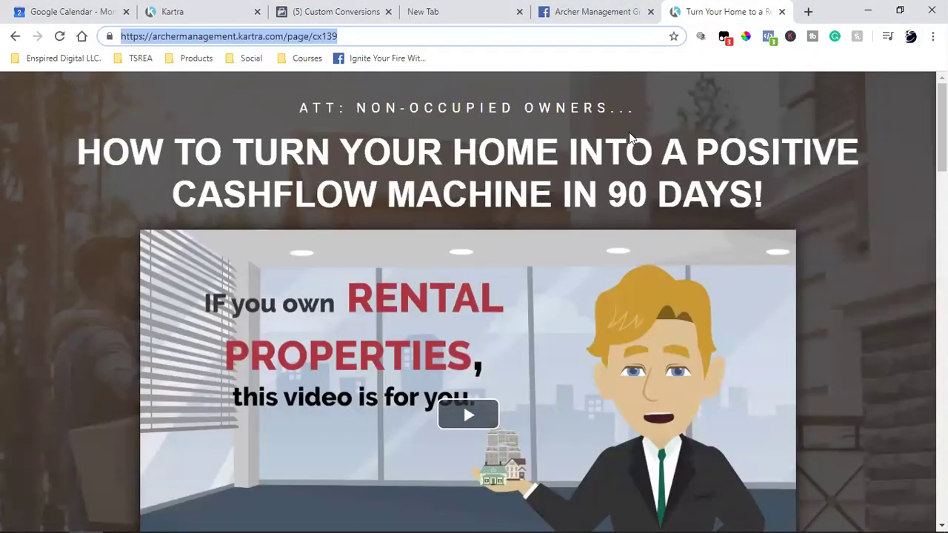
scroll(800, 356, down, 4)
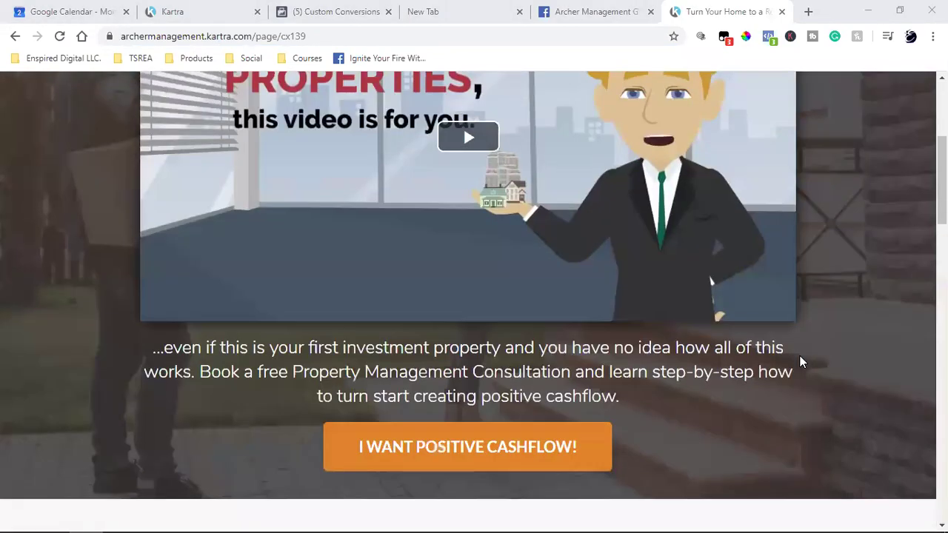
scroll(800, 361, down, 4)
scroll(800, 362, up, 8)
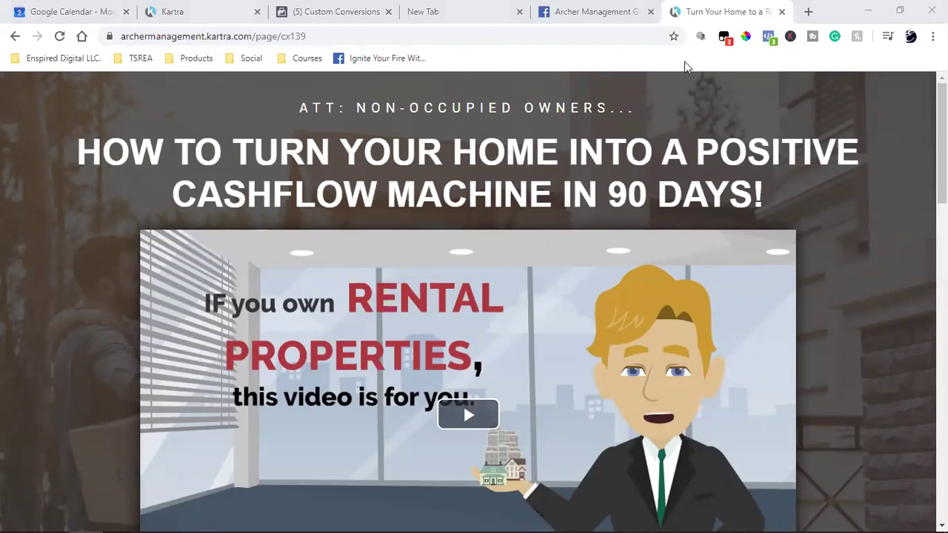
click(585, 11)
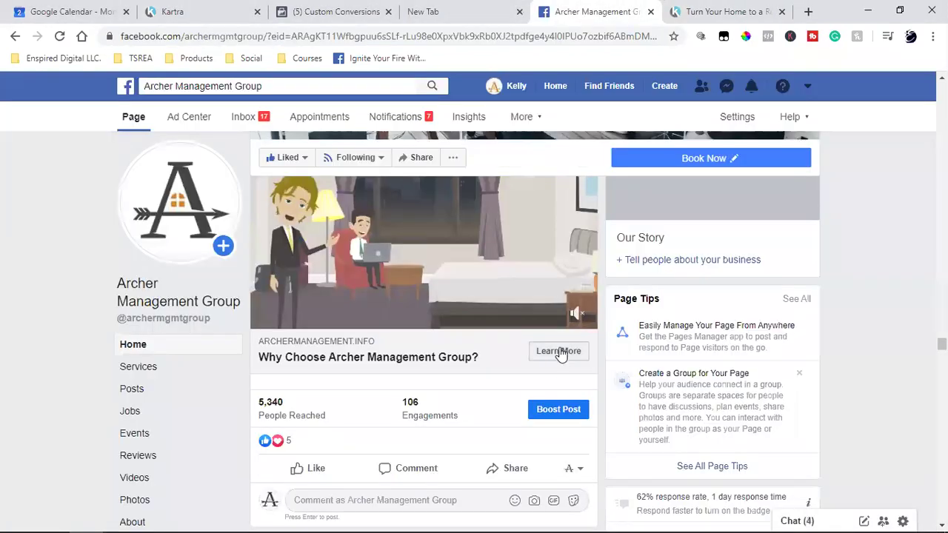
click(559, 351)
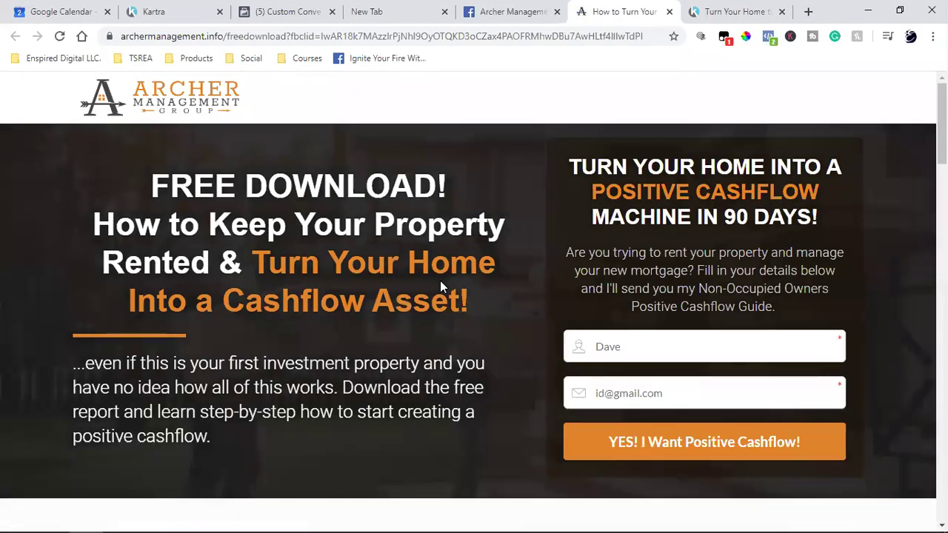
double_click(292, 37)
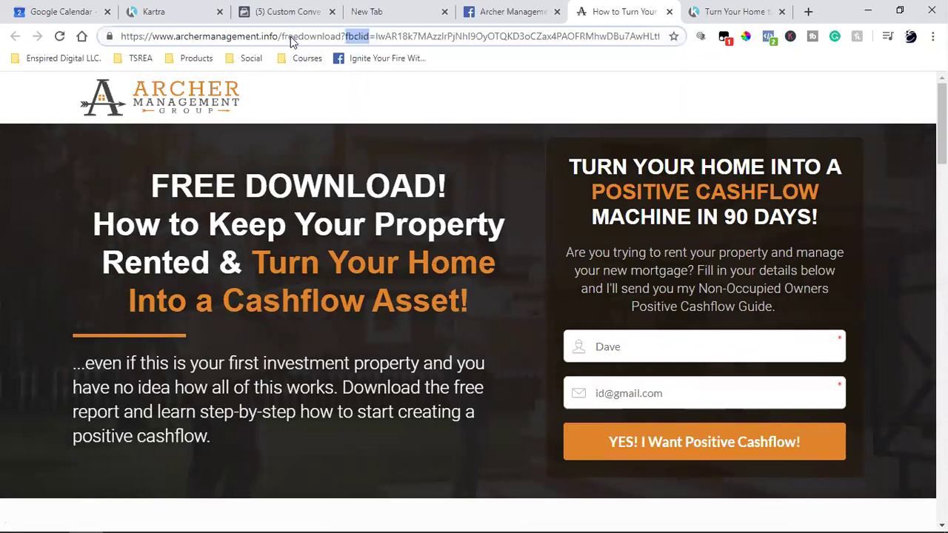
click(343, 36)
key(shift+End)
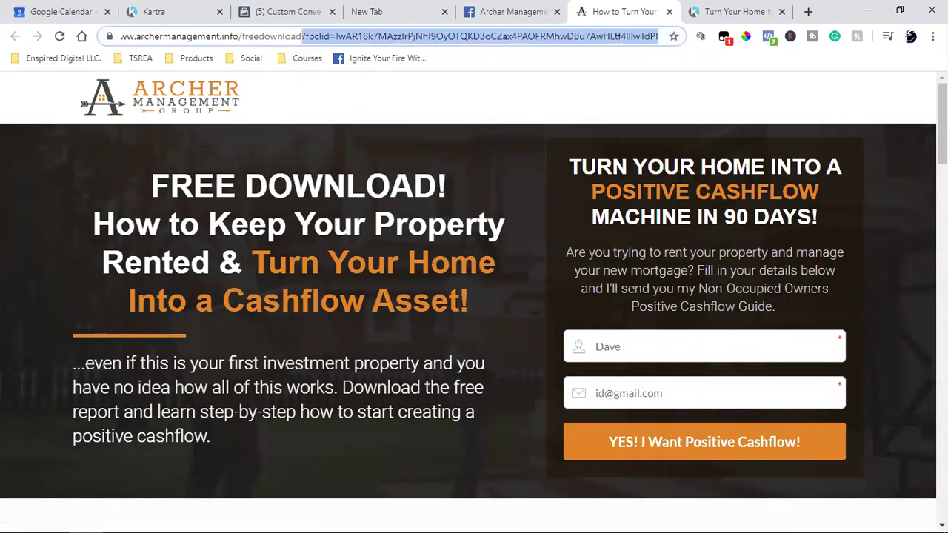
key(BackSpace)
key(Return)
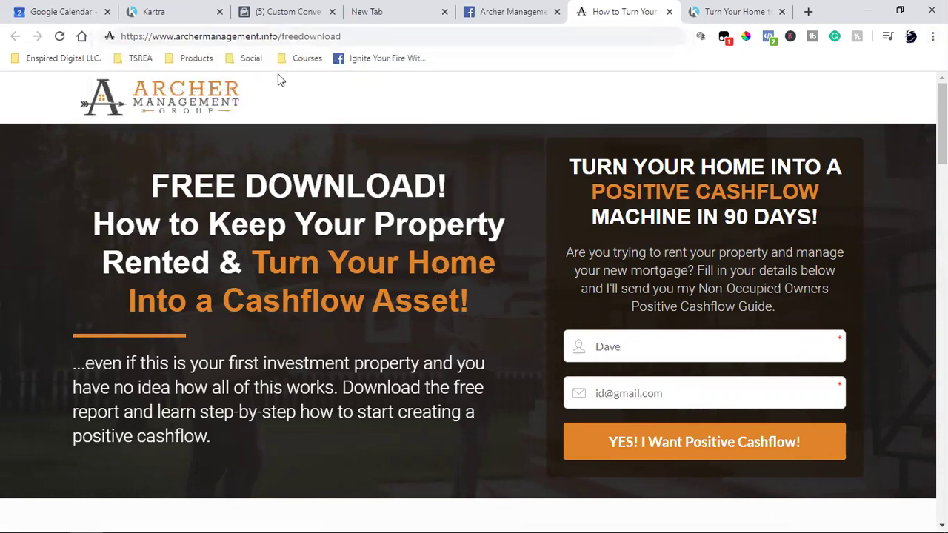
click(285, 45)
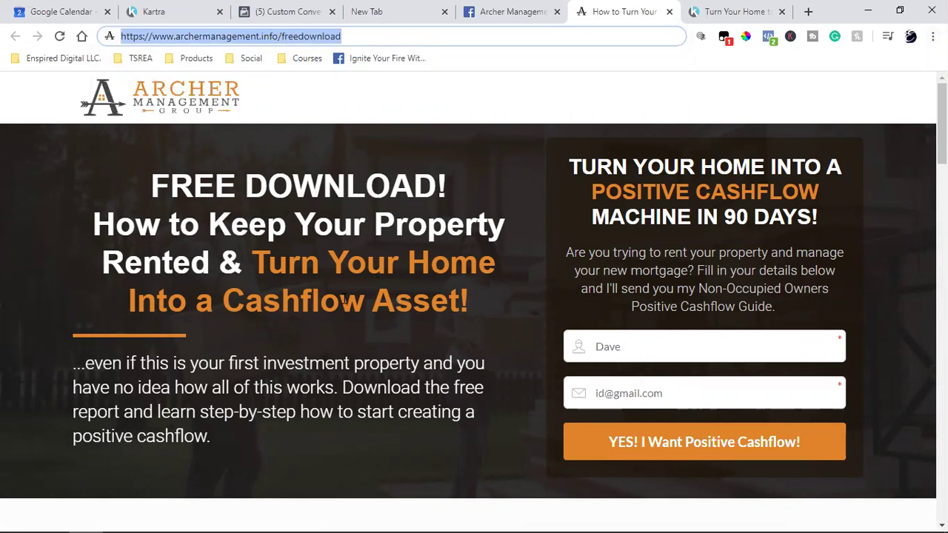
Look over the Kartra thank-you page and the free-download page.
click(727, 11)
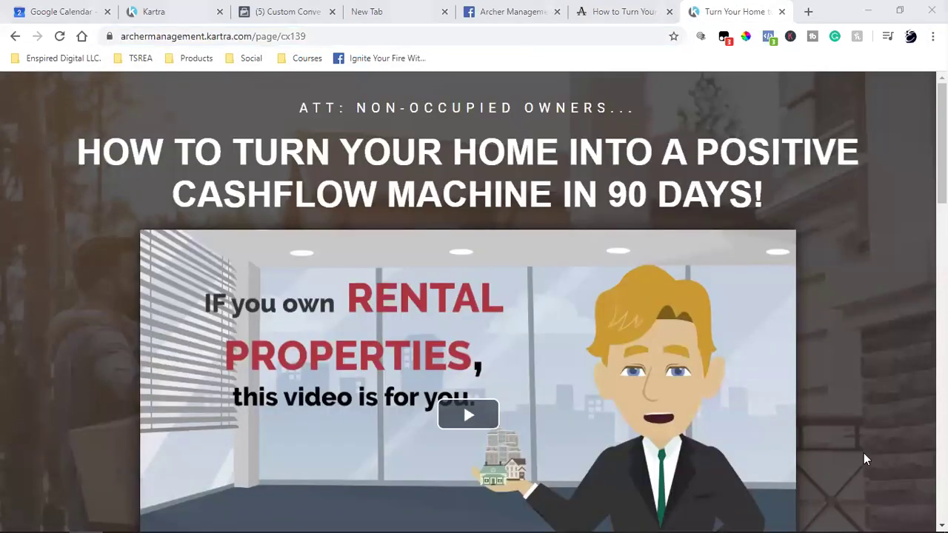
scroll(863, 455, down, 5)
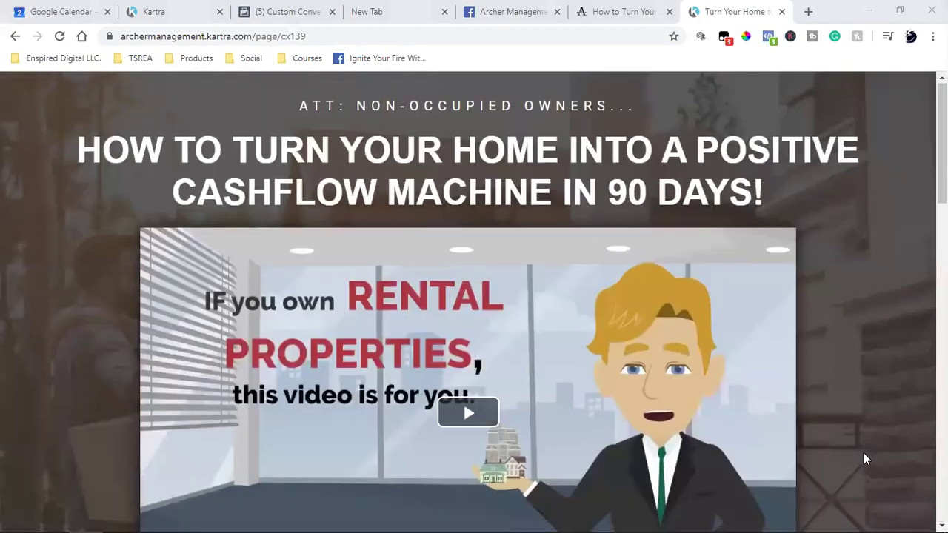
scroll(864, 459, down, 3)
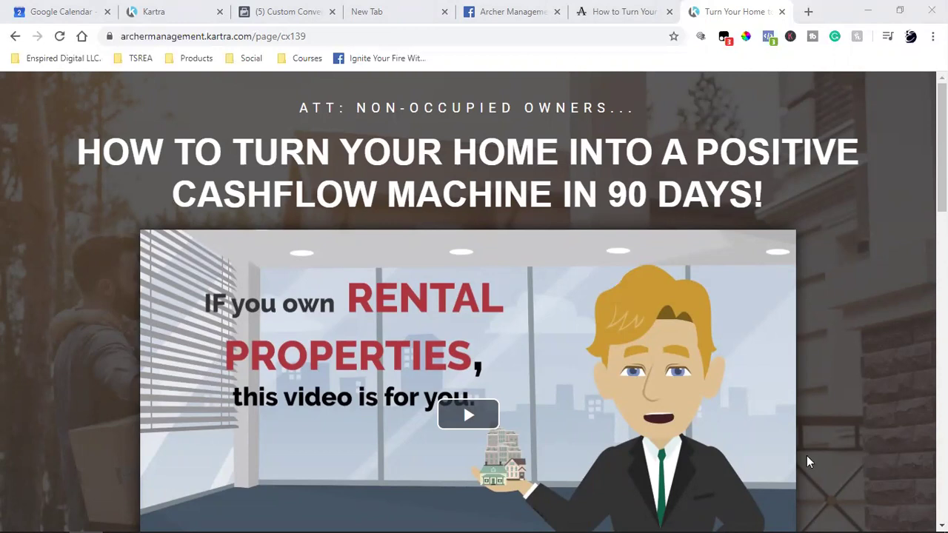
click(620, 14)
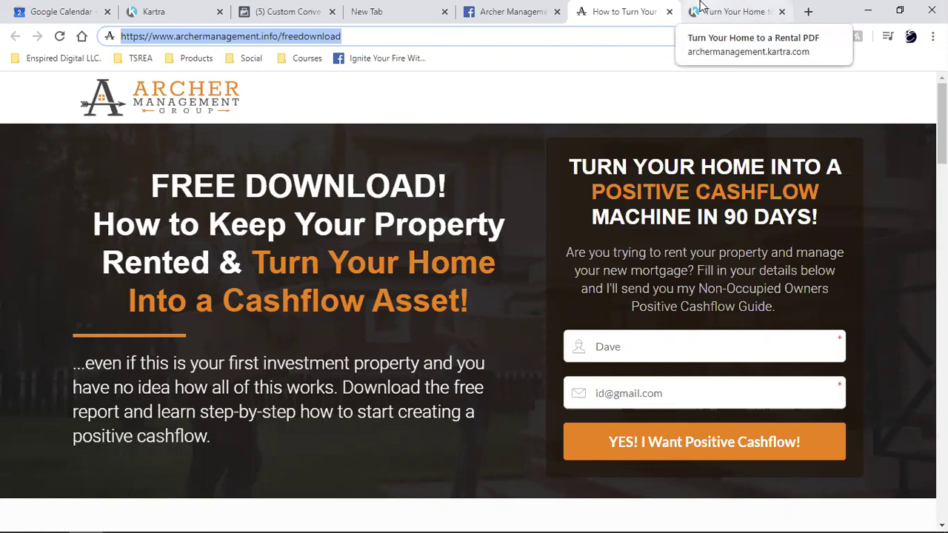
click(733, 12)
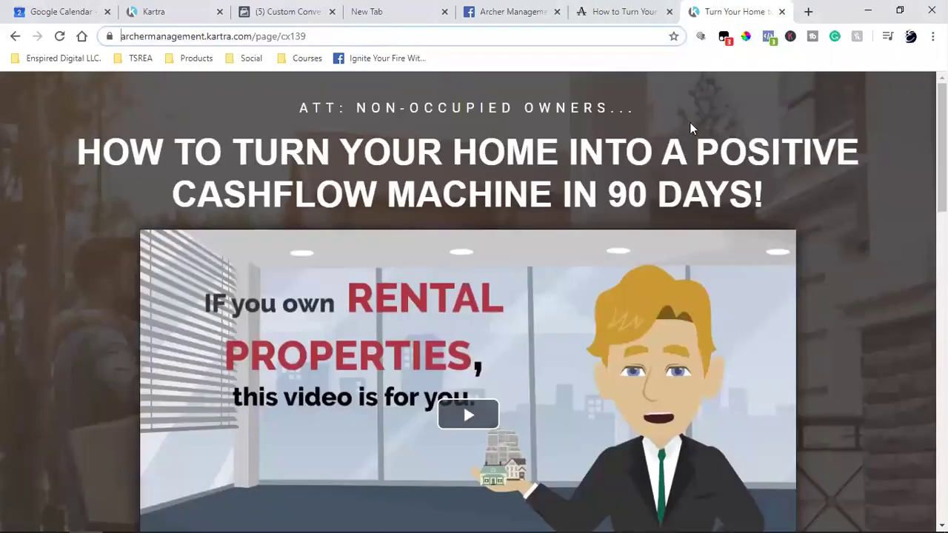
Copy the thank-you page address archermanagement.kartra.com/page/cx139.
click(239, 41)
click(283, 37)
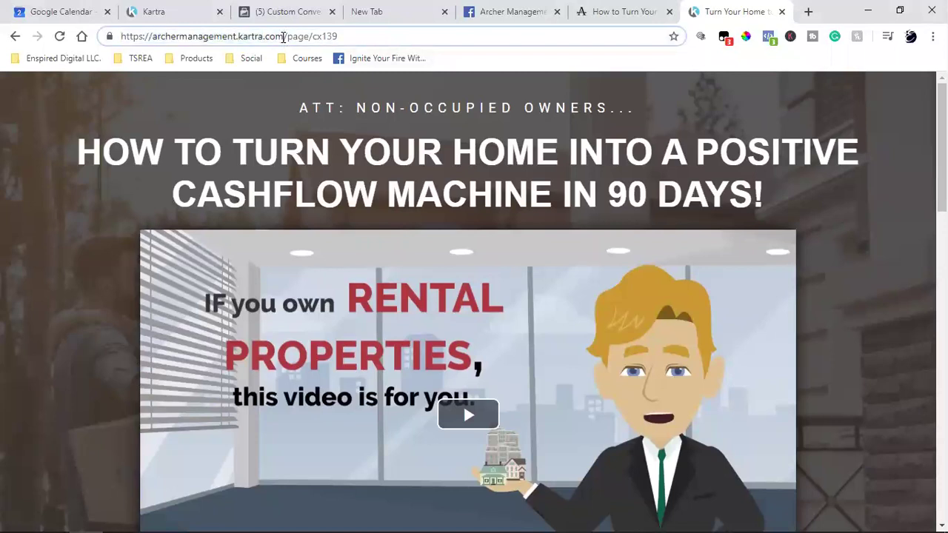
triple_click(283, 37)
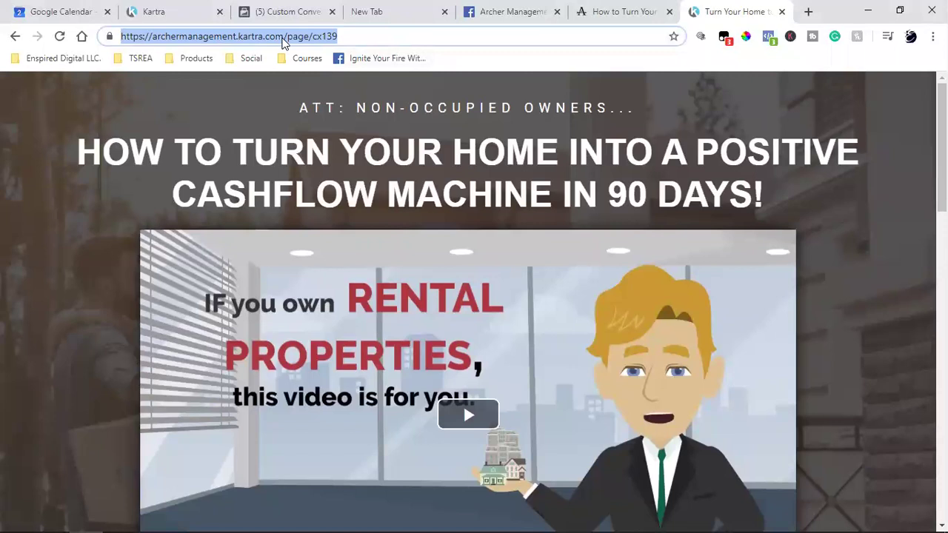
right_click(283, 43)
click(354, 111)
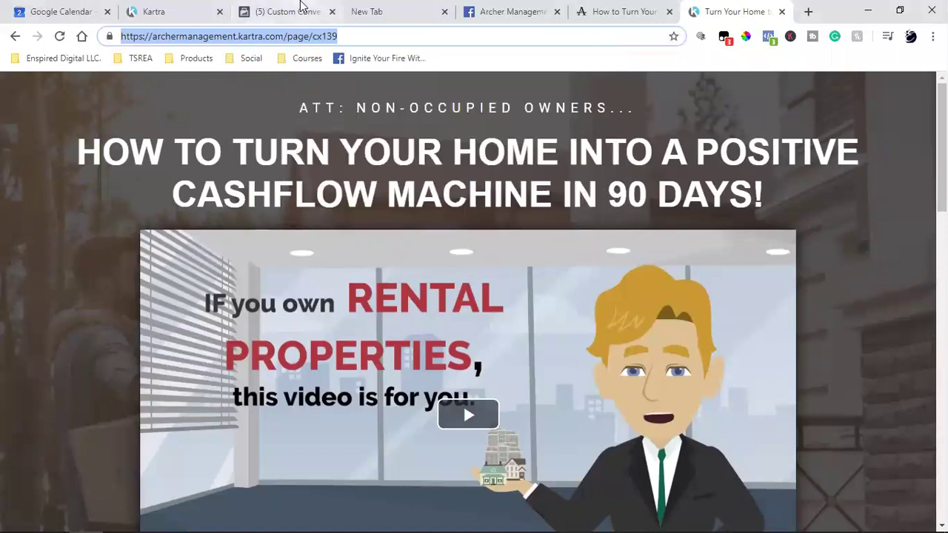
click(285, 11)
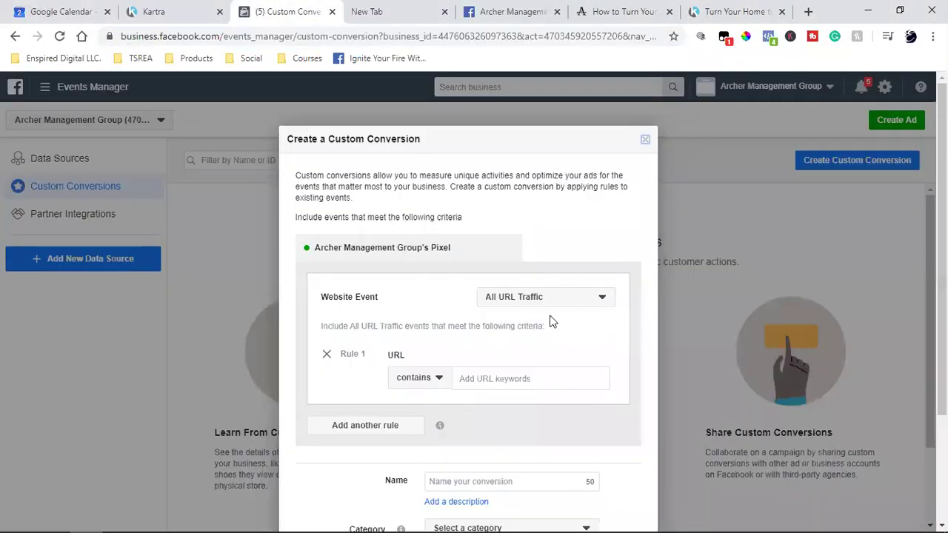
Discard the old form and start a fresh custom conversion from the Custom Conversions page.
scroll(663, 287, down, 2)
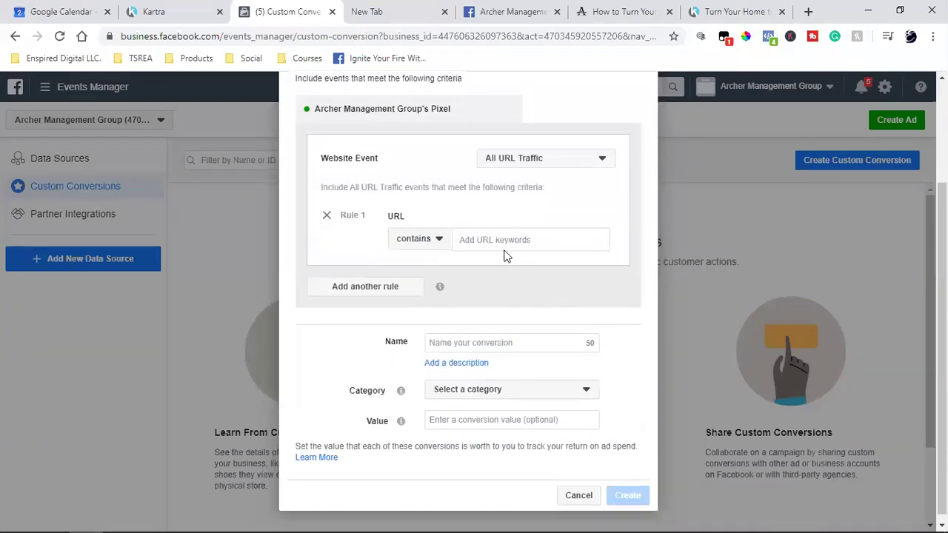
scroll(363, 259, up, 2)
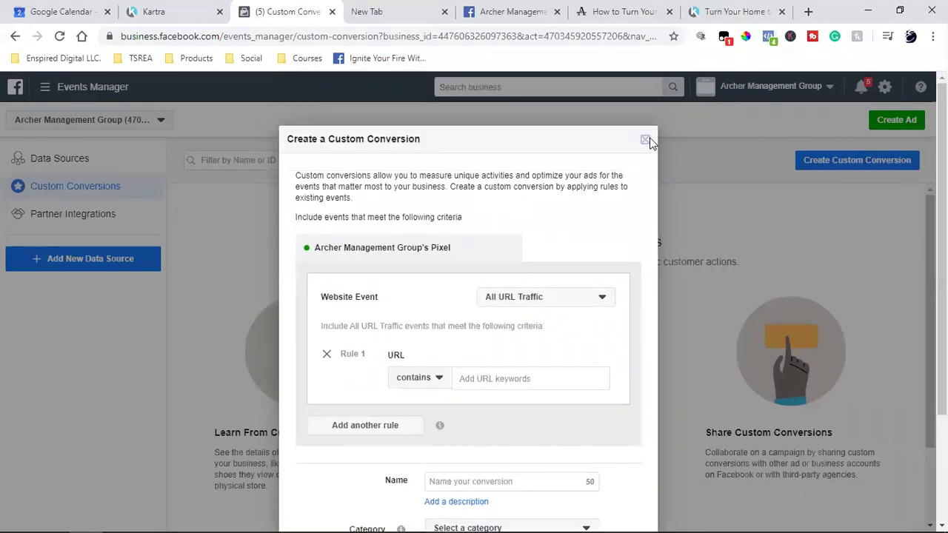
click(645, 140)
click(45, 88)
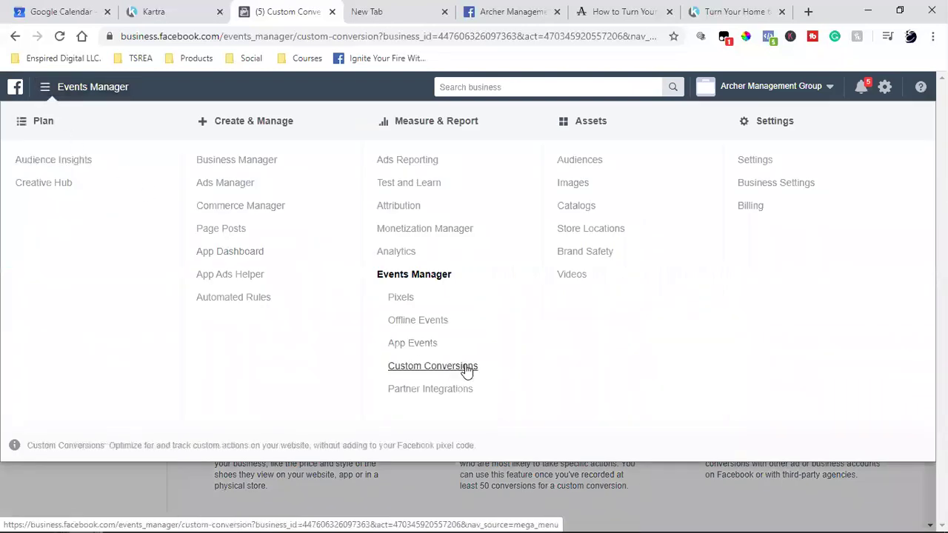
click(892, 494)
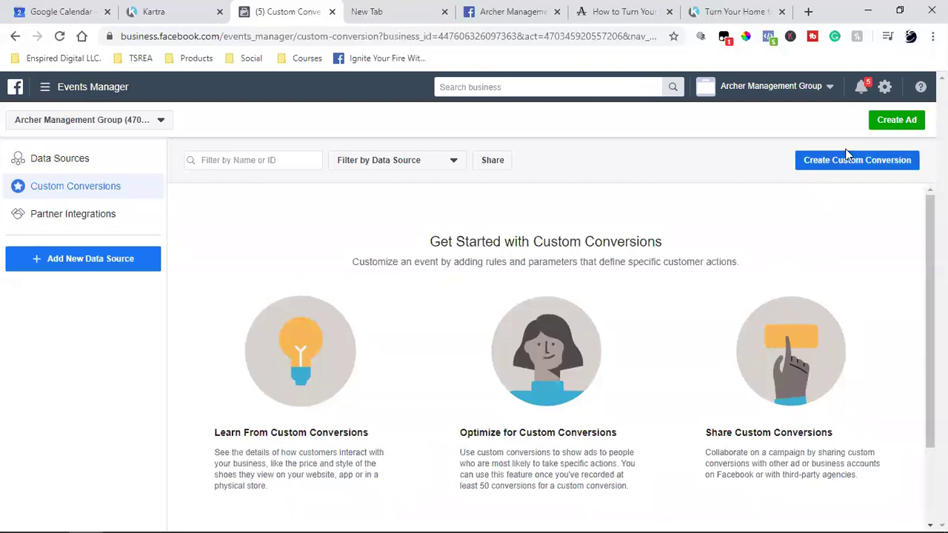
click(848, 159)
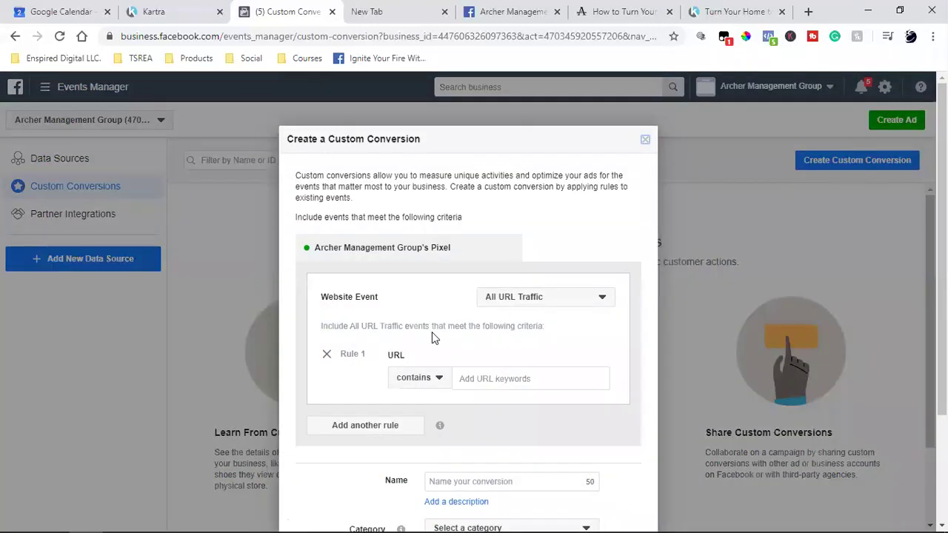
Keep All URL Traffic and add a URL-contains rule with the pasted Kartra thank-you address.
click(534, 304)
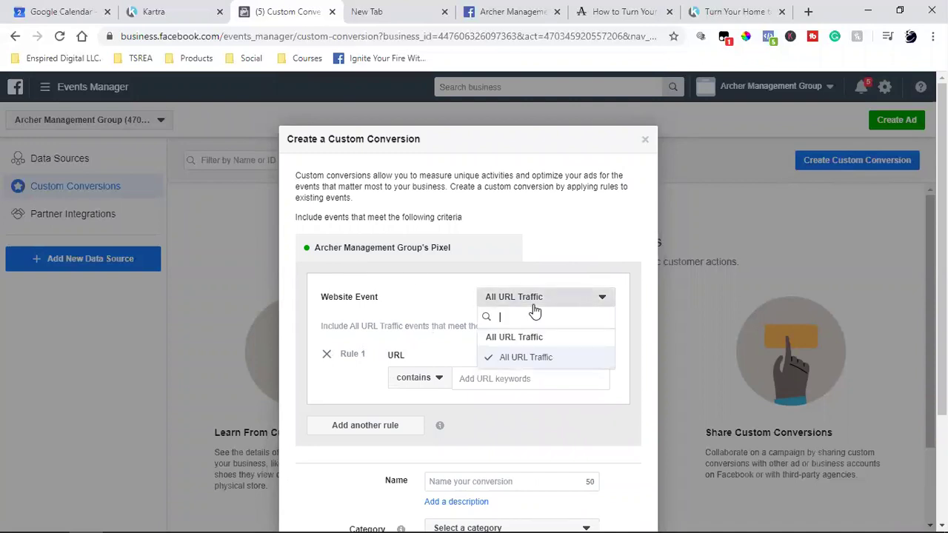
click(522, 356)
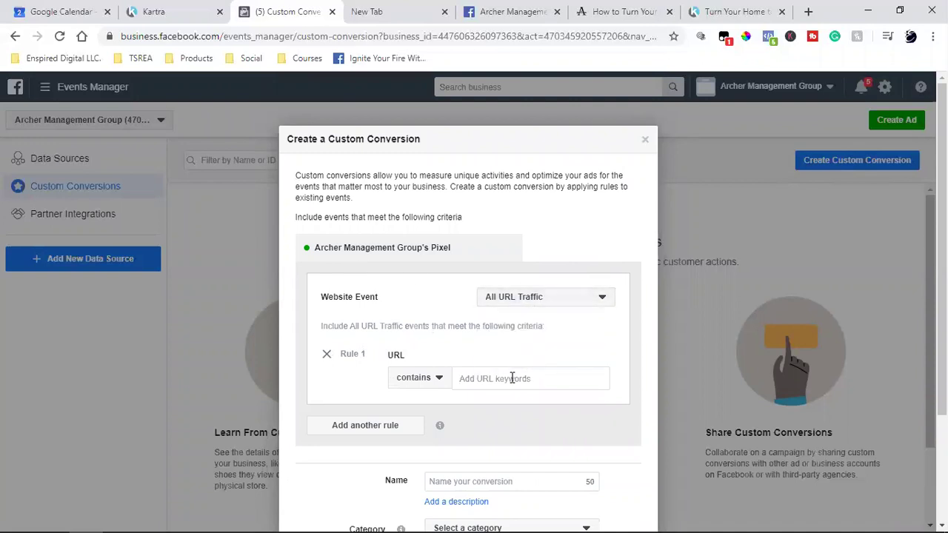
click(511, 378)
key(ctrl+v)
key(Return)
scroll(659, 334, down, 2)
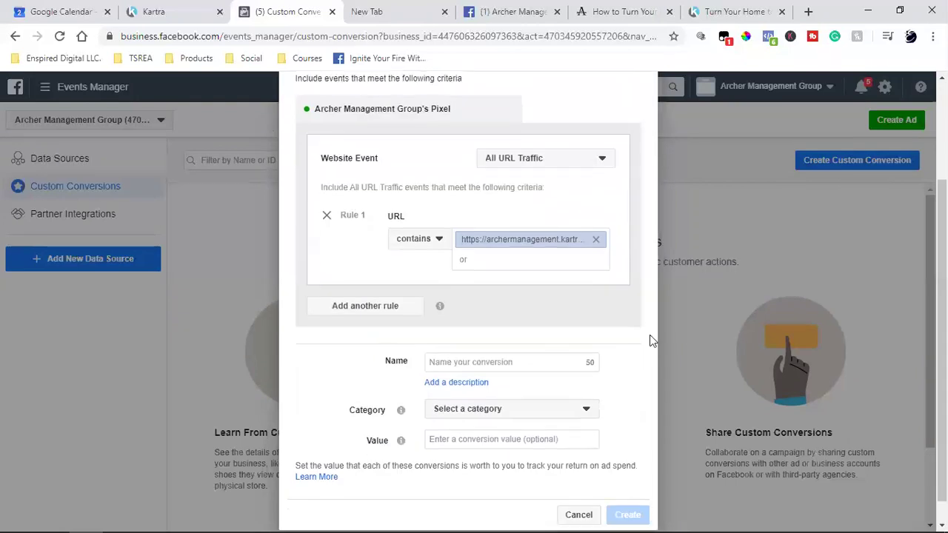
scroll(446, 282, down, 1)
click(447, 342)
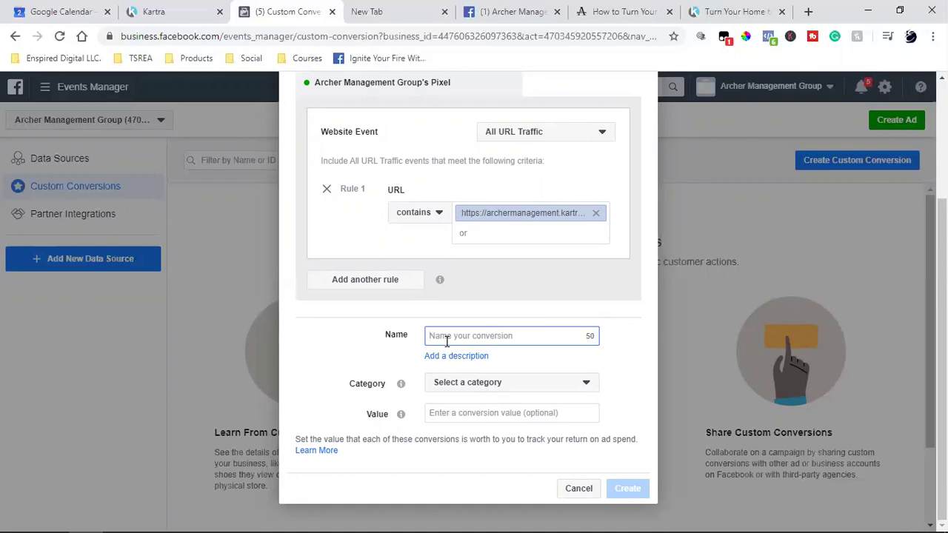
Enter 'FREE PDF Dowloads' as the custom conversion's name.
text(Free)
text(dom)
key(BackSpace)
key(BackSpace)
key(BackSpace)
key(BackSpace)
key(BackSpace)
key(BackSpace)
key(BackSpace)
text(FREE PD)
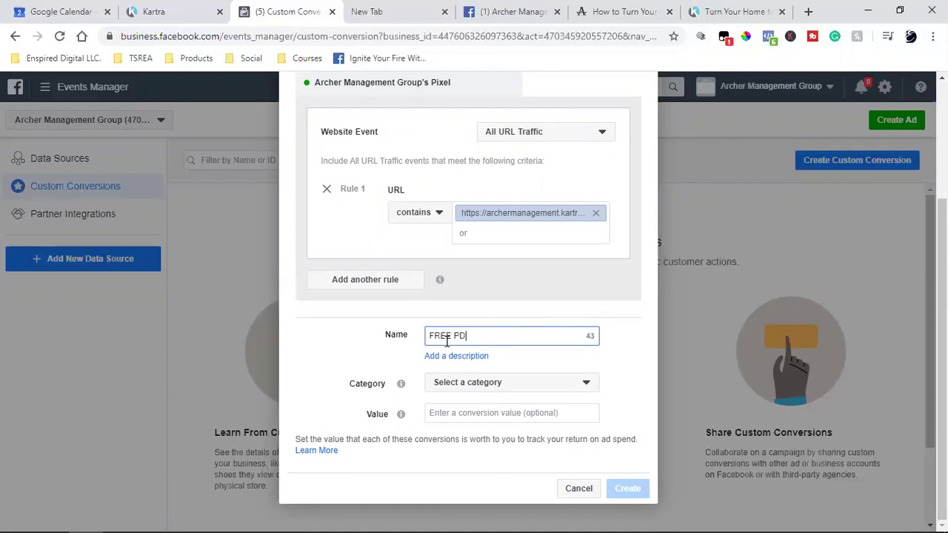
text(F Dowloads)
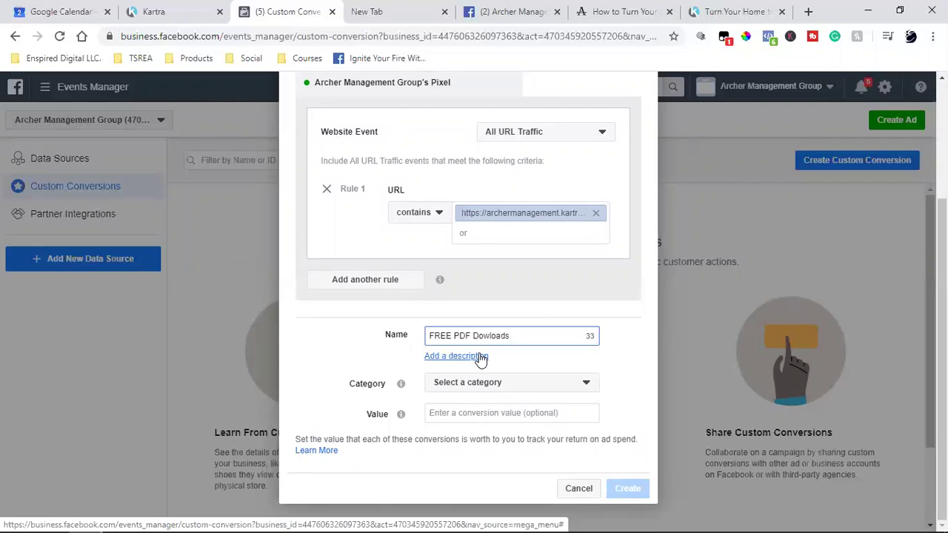
click(615, 11)
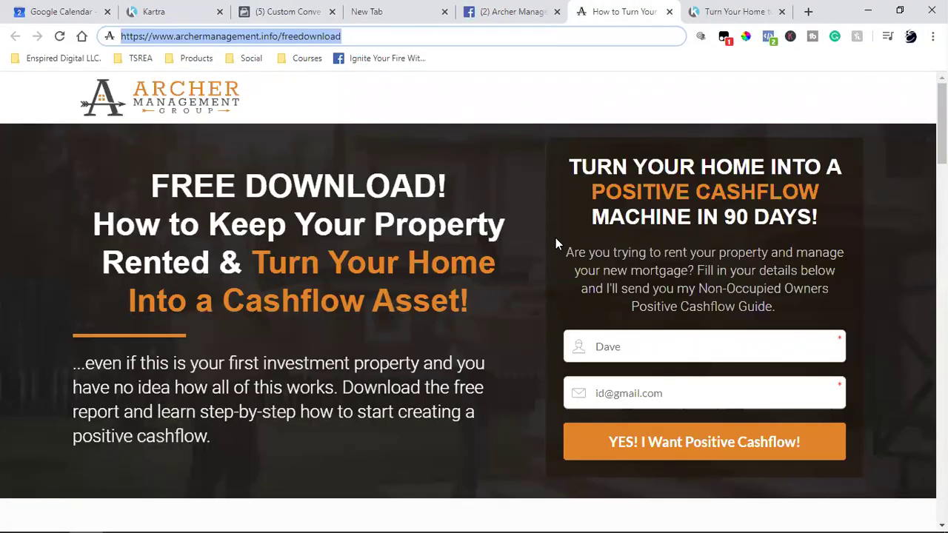
click(722, 11)
scroll(836, 255, down, 5)
scroll(836, 255, up, 5)
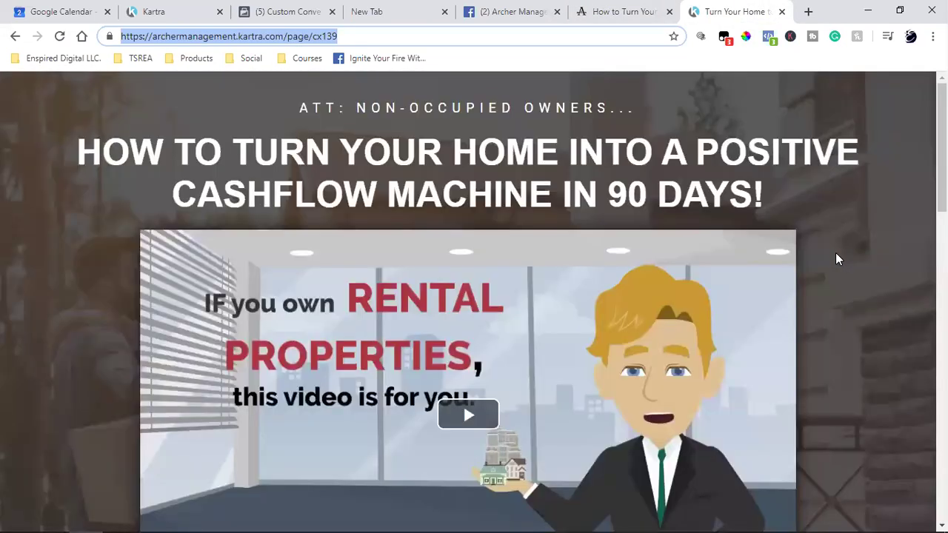
click(585, 9)
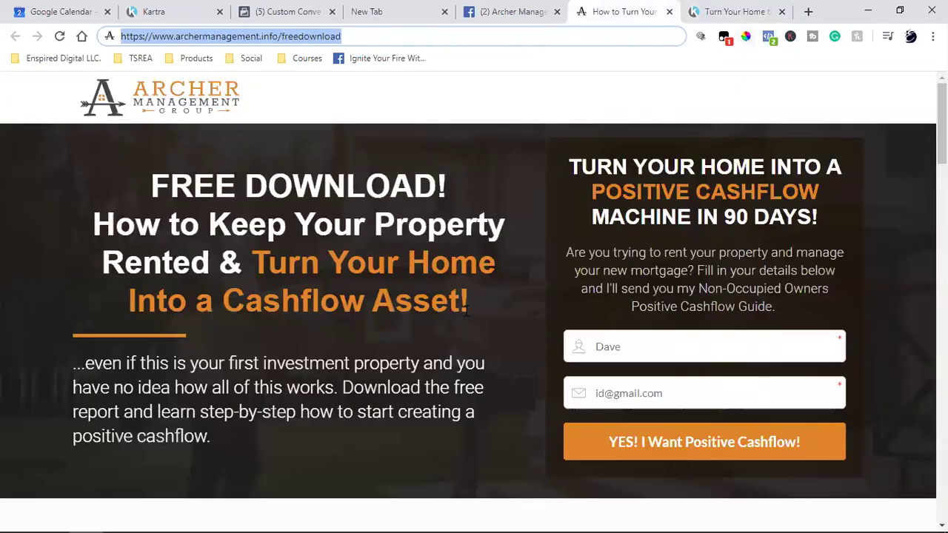
click(704, 11)
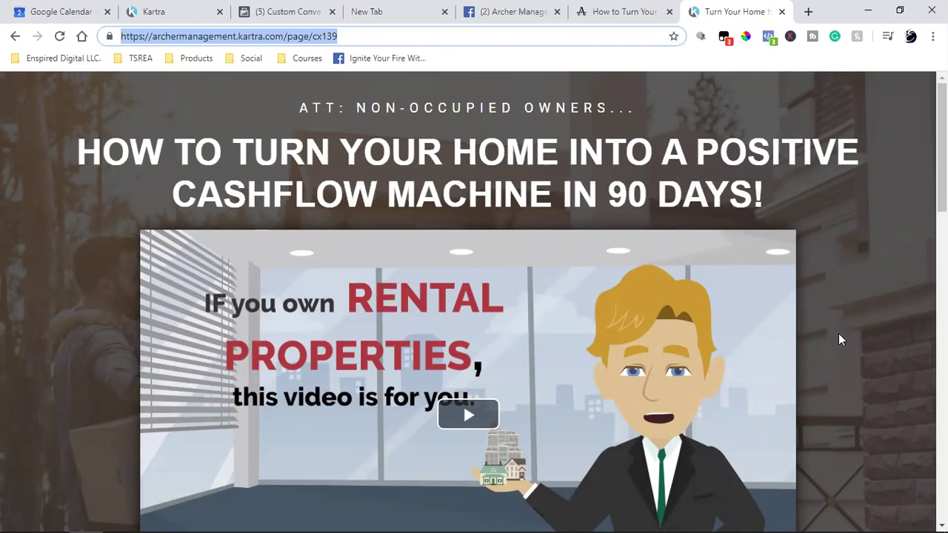
click(626, 11)
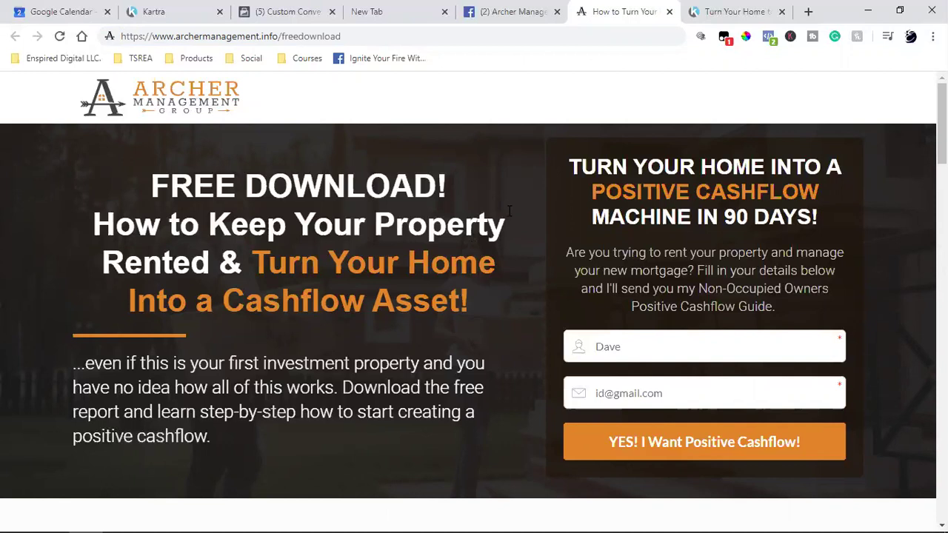
click(768, 37)
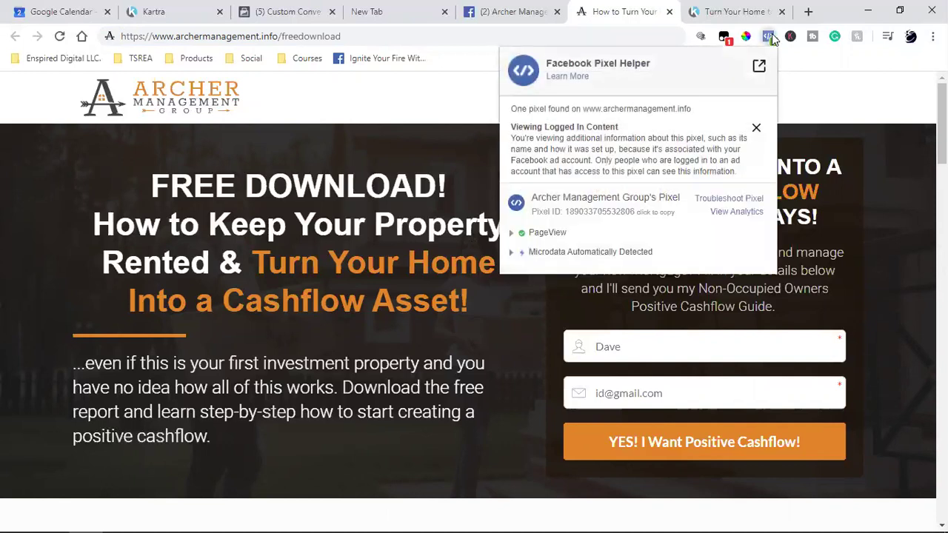
click(860, 255)
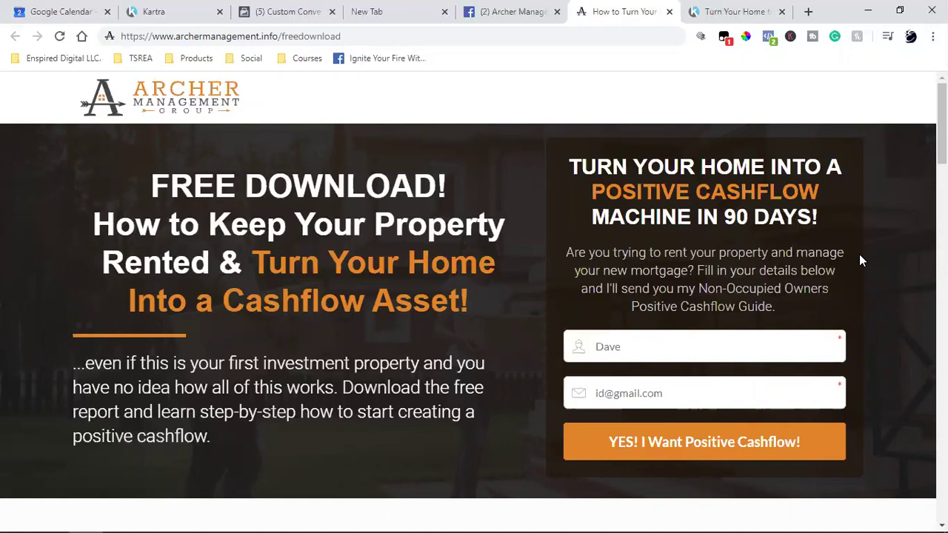
Scroll through the Kartra sales page 'How to Turn Your Home into a Positive Cashflow Machine in 90 Days!'.
click(722, 11)
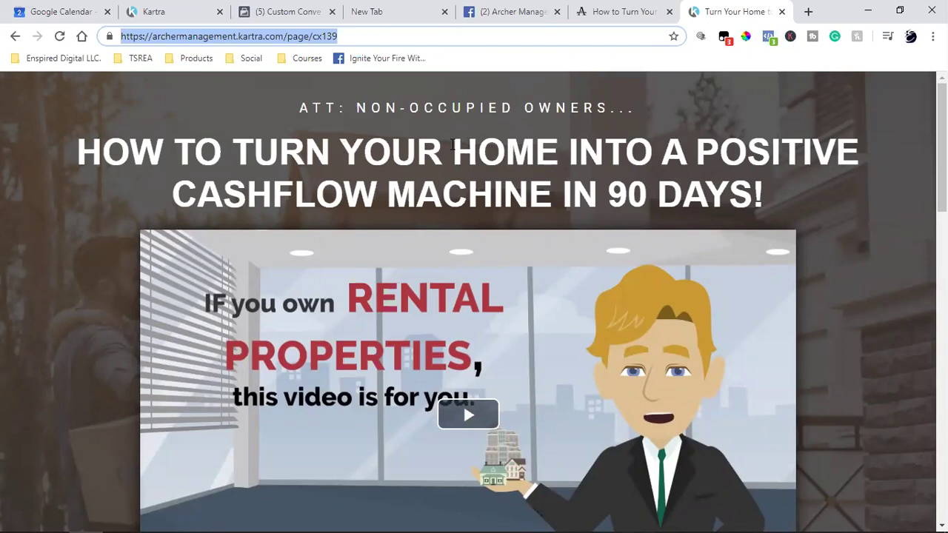
scroll(453, 144, down, 4)
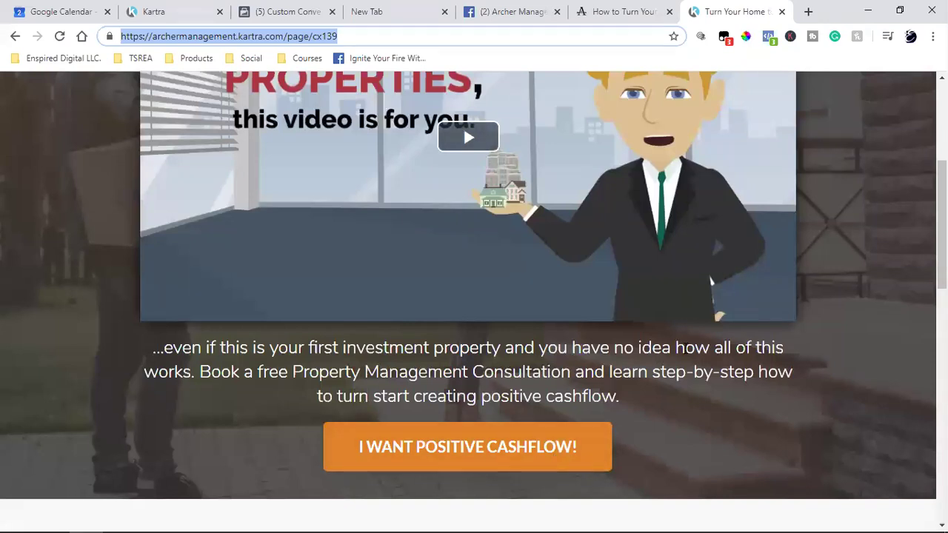
scroll(709, 282, up, 4)
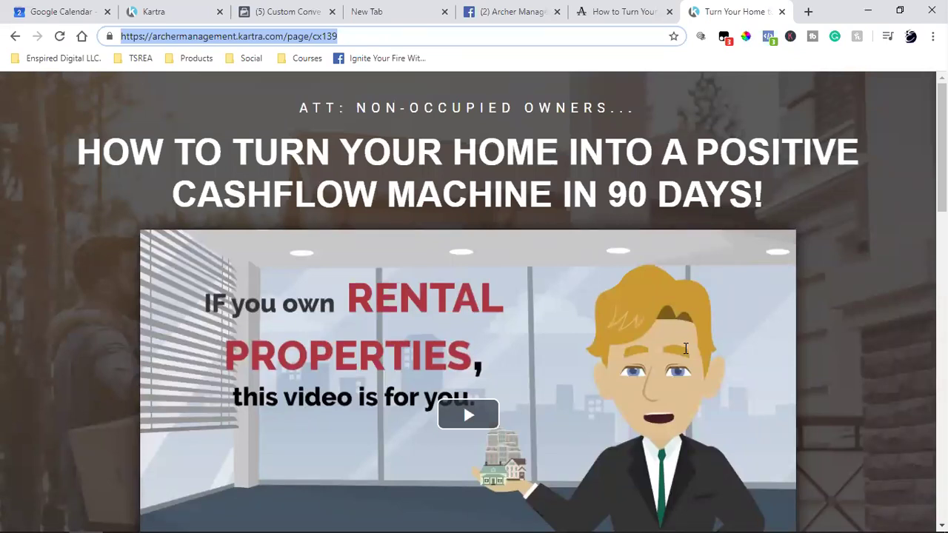
Set the FREE PDF Dowloads conversion's category to Lead and create it.
click(303, 12)
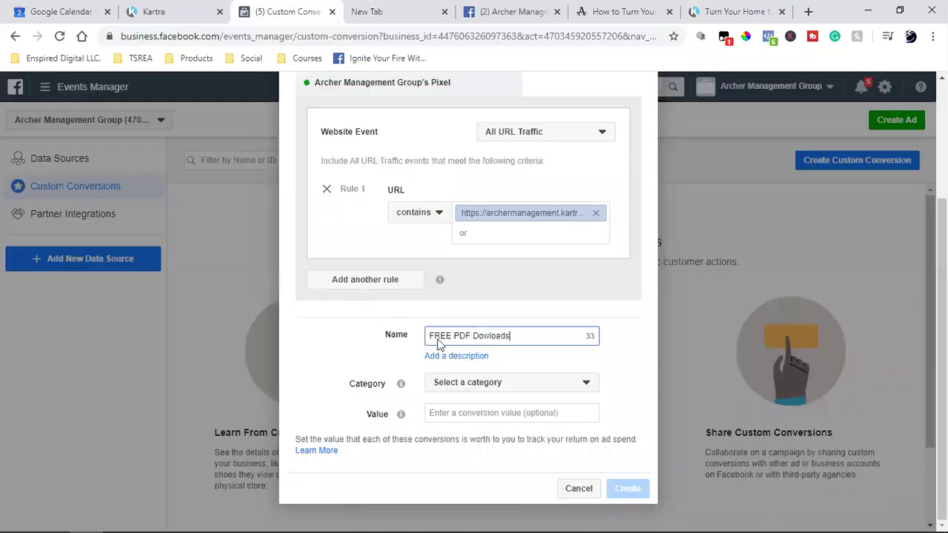
click(497, 392)
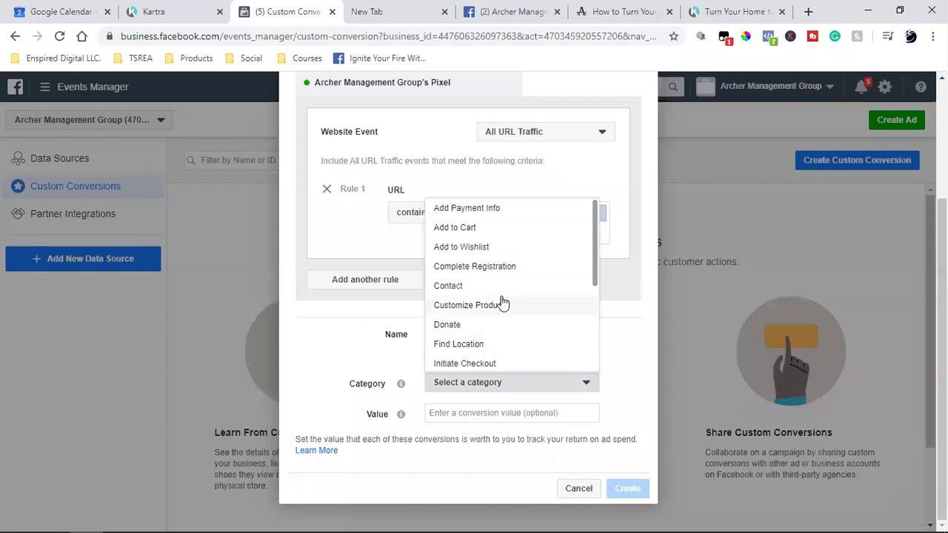
scroll(502, 302, down, 1)
scroll(502, 302, down, 2)
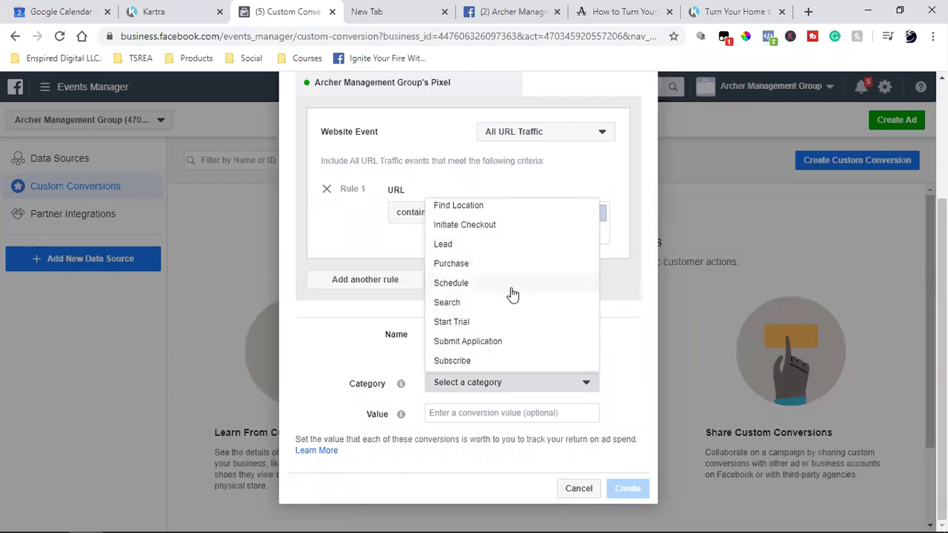
scroll(511, 292, down, 1)
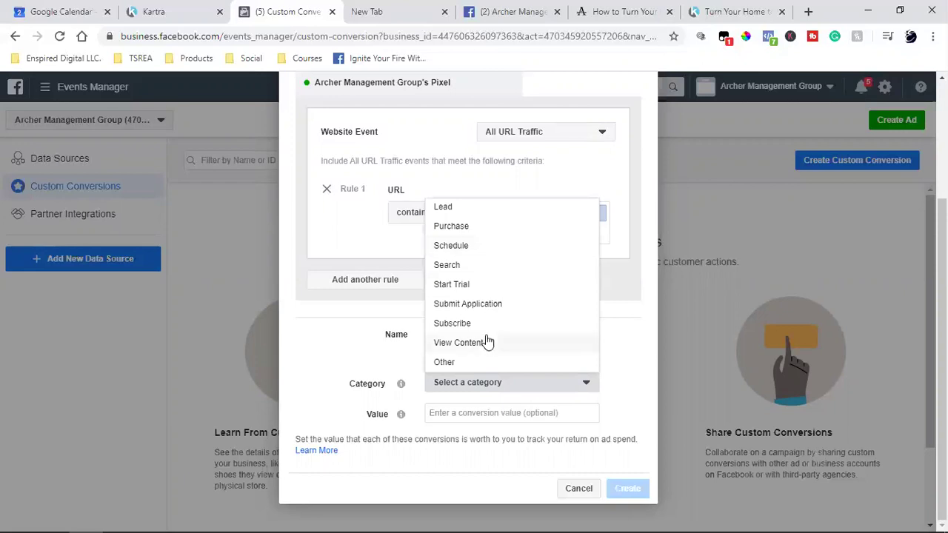
scroll(487, 340, up, 5)
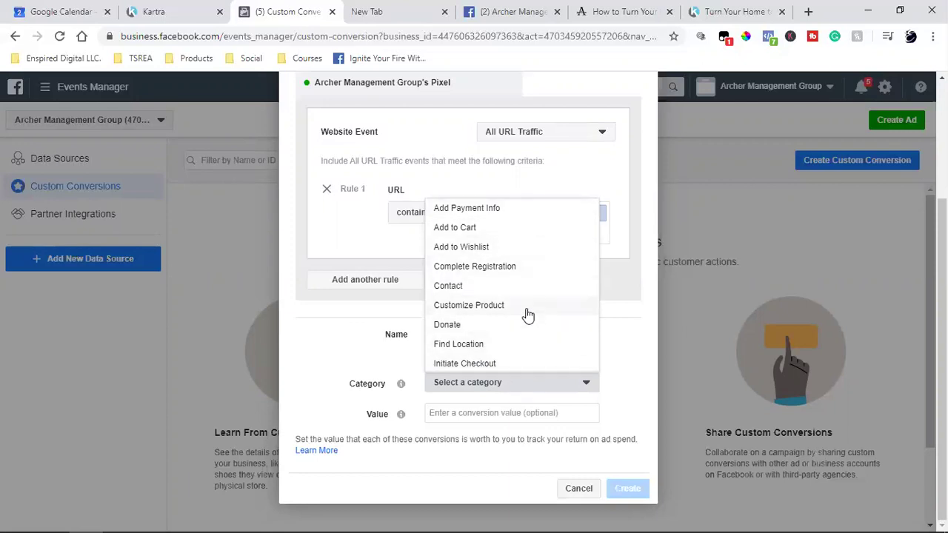
scroll(527, 315, down, 3)
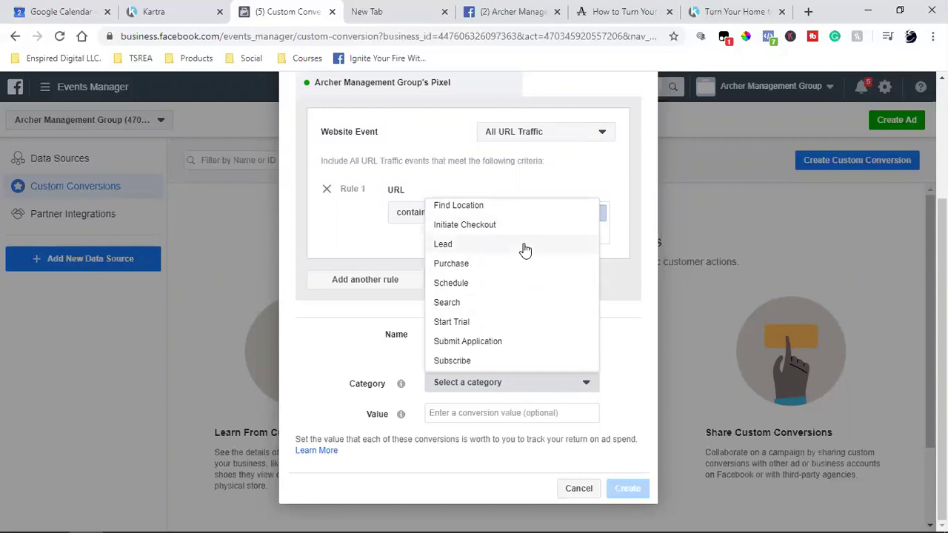
click(525, 249)
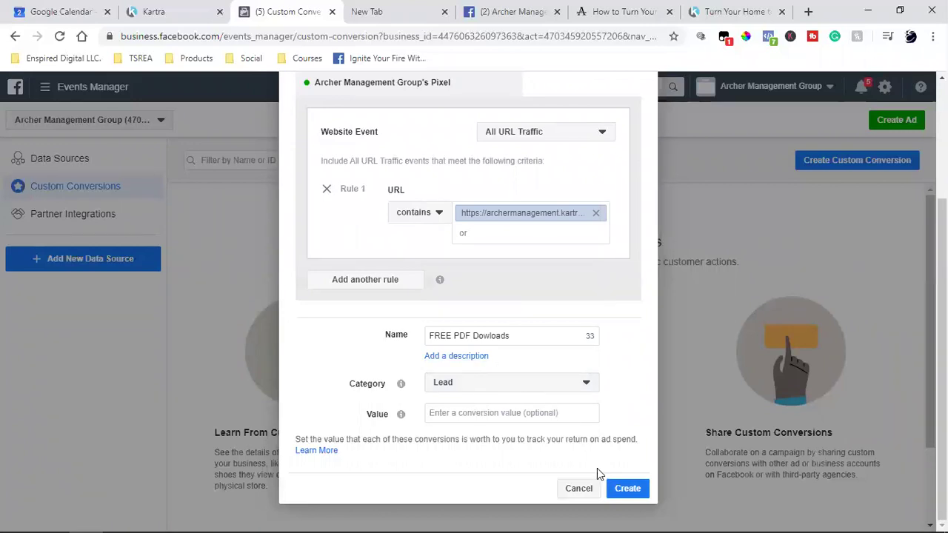
click(622, 495)
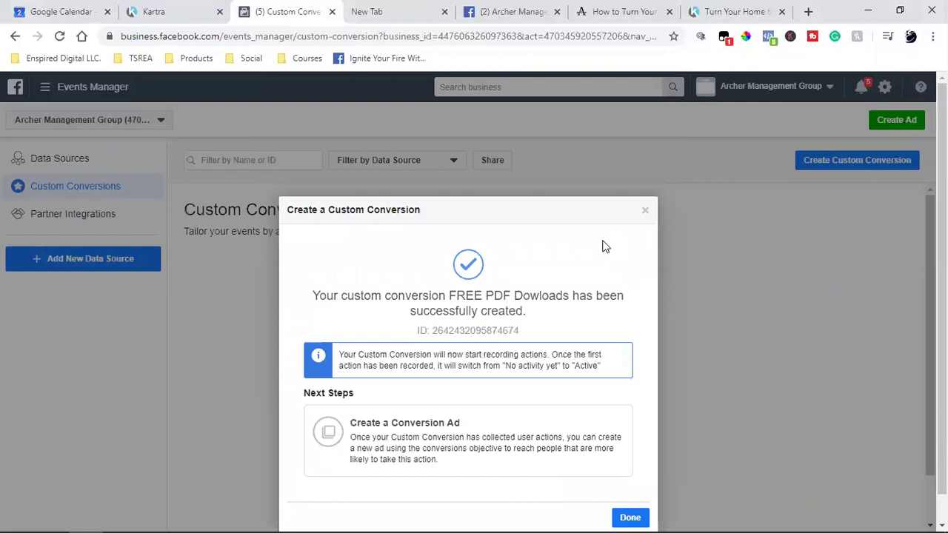
Dismiss the success message, review the FREE PDF Dowloads details, and show the business tools directory.
click(637, 516)
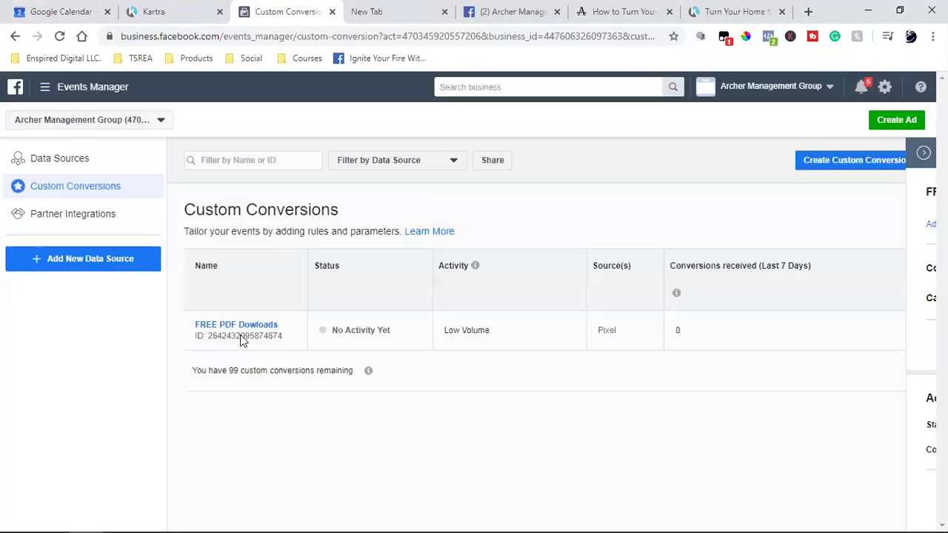
click(352, 155)
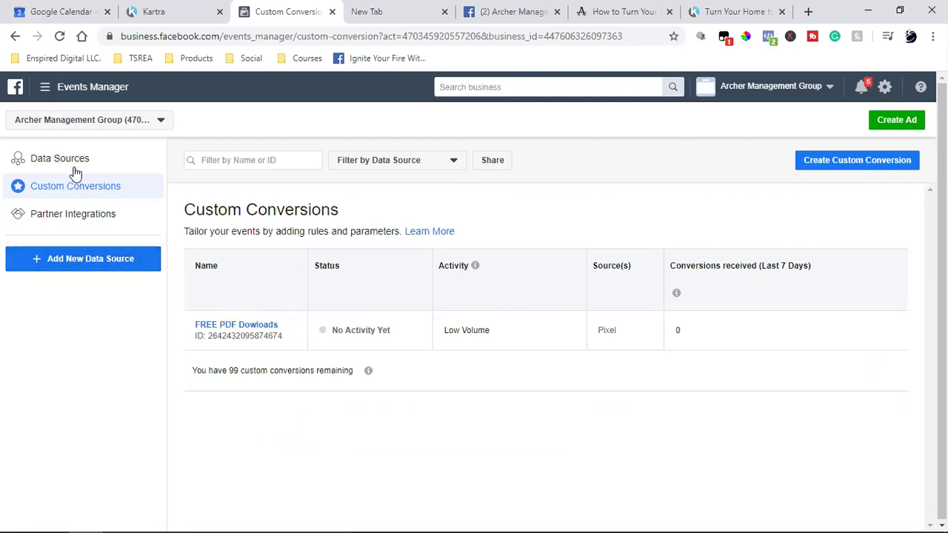
click(45, 90)
click(255, 474)
click(41, 93)
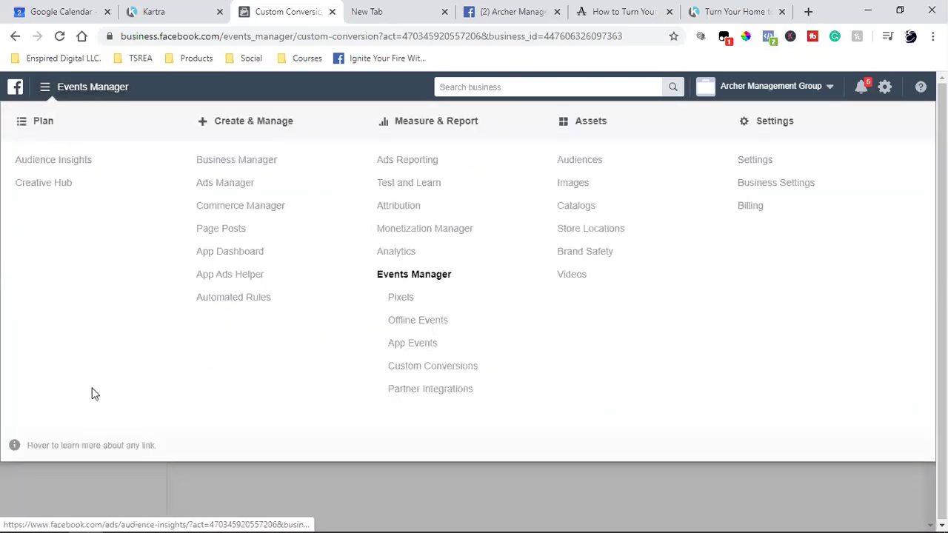
Verify the FREE PDF Download Leads audience targets archermanagement.kartra.com/page/cx139, then close it unsaved.
click(595, 159)
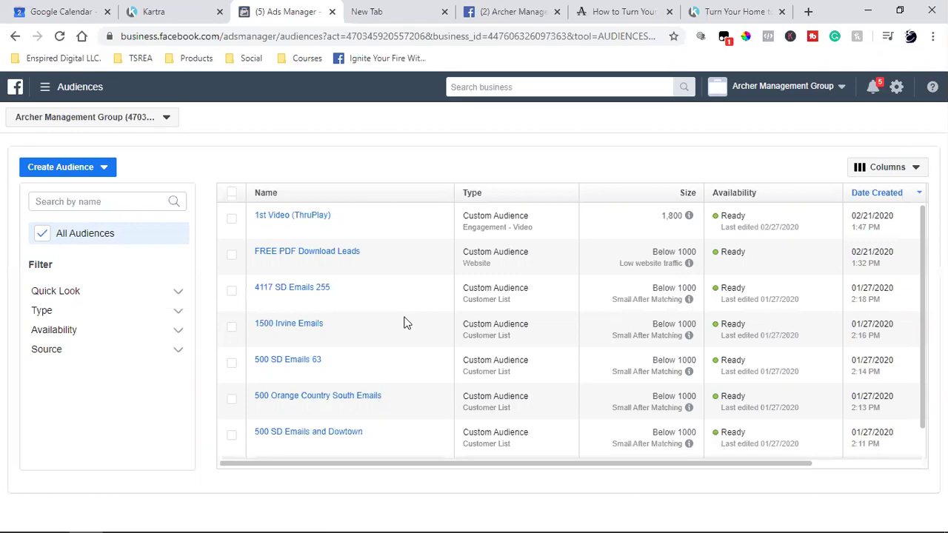
mouse_move(345, 254)
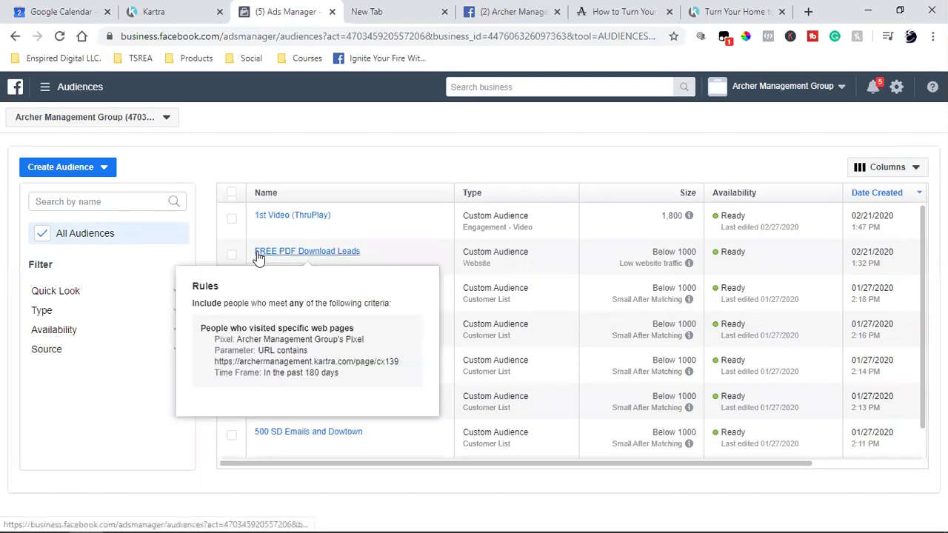
click(230, 255)
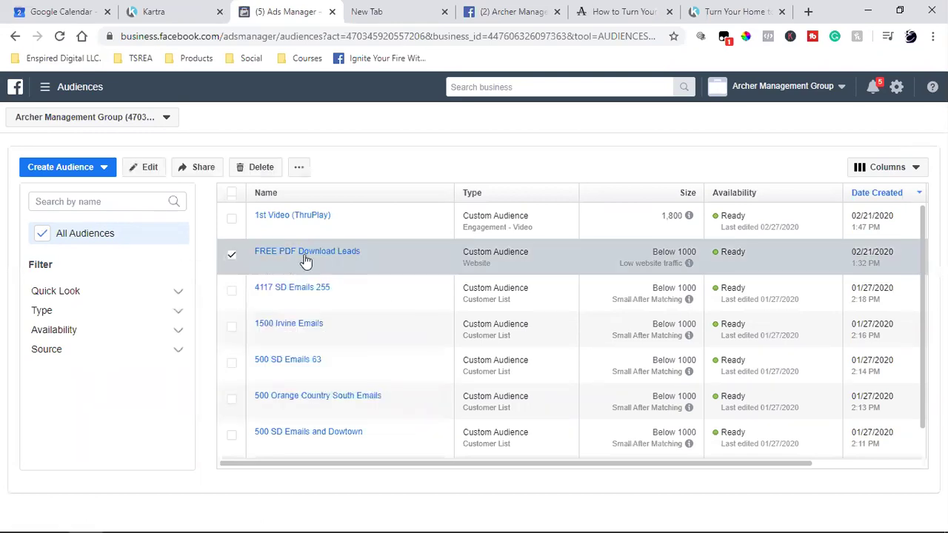
click(136, 176)
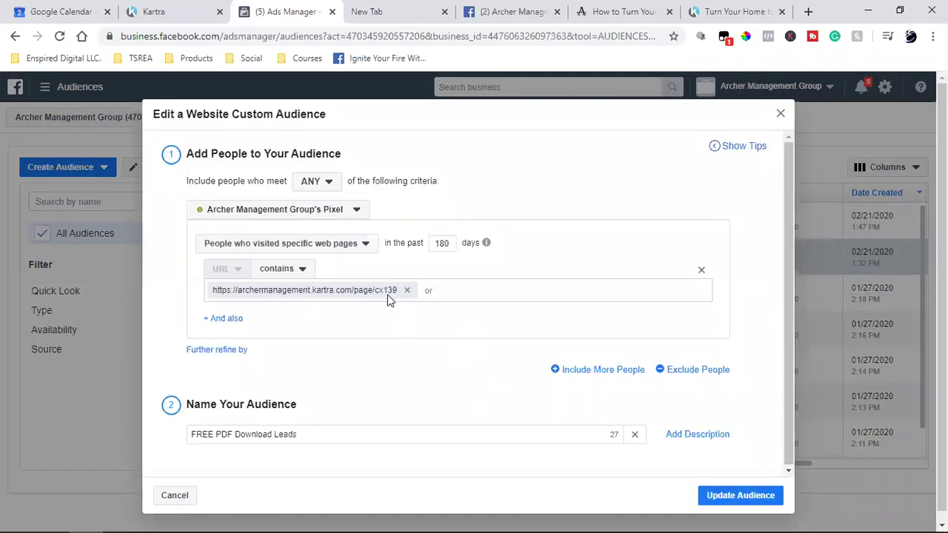
click(704, 4)
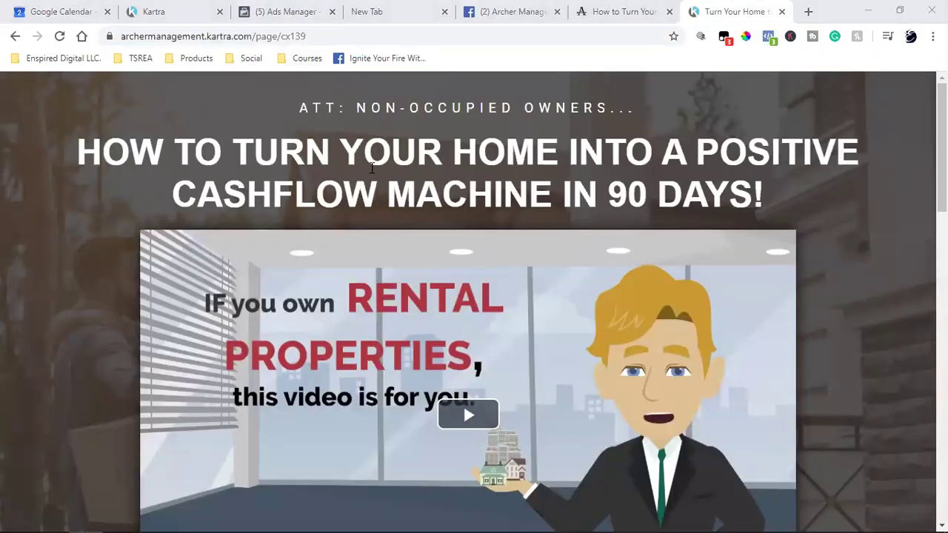
click(287, 11)
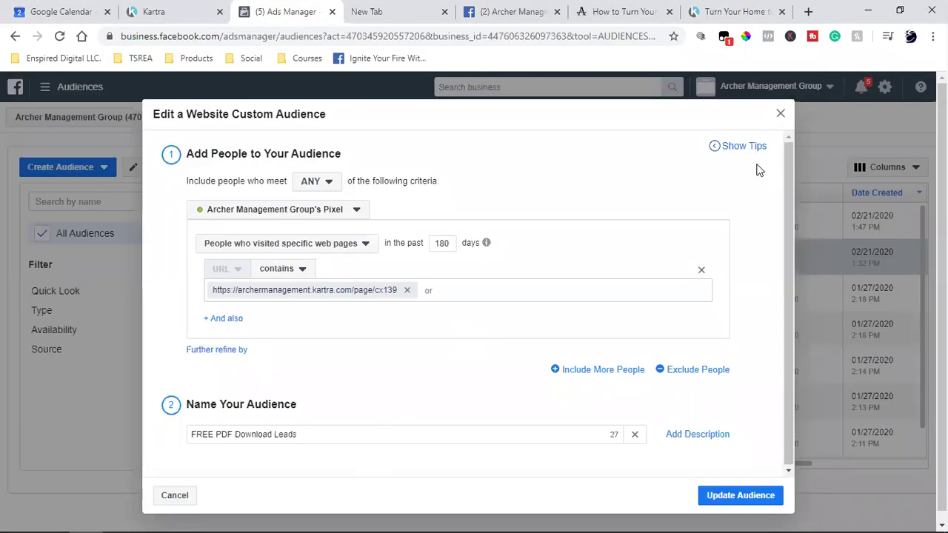
key(Escape)
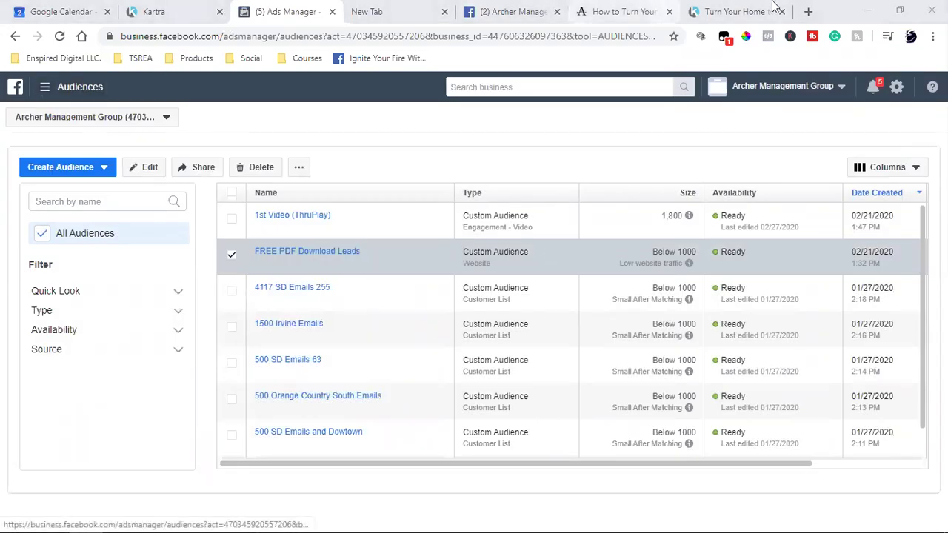
Go to the Custom Conversions list, then switch to the Kartra landing page and select its address.
click(44, 89)
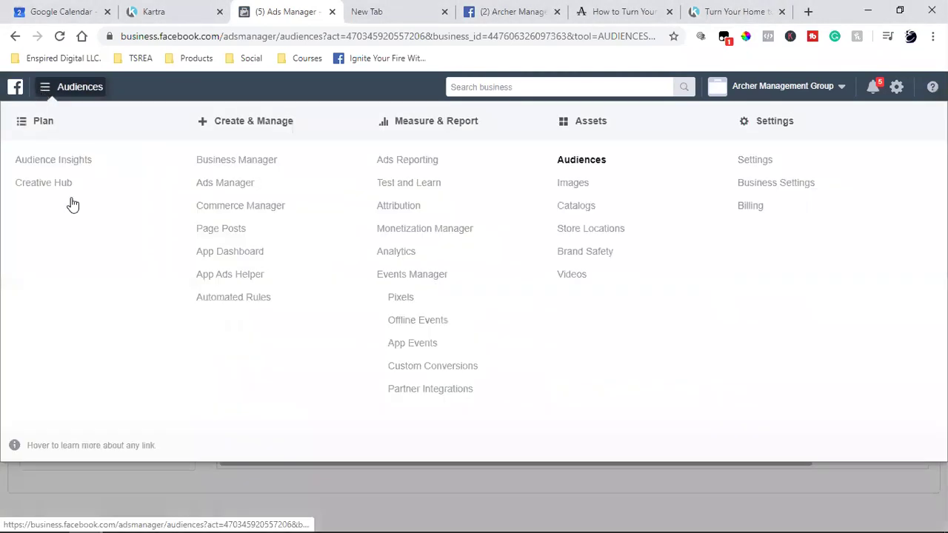
click(426, 365)
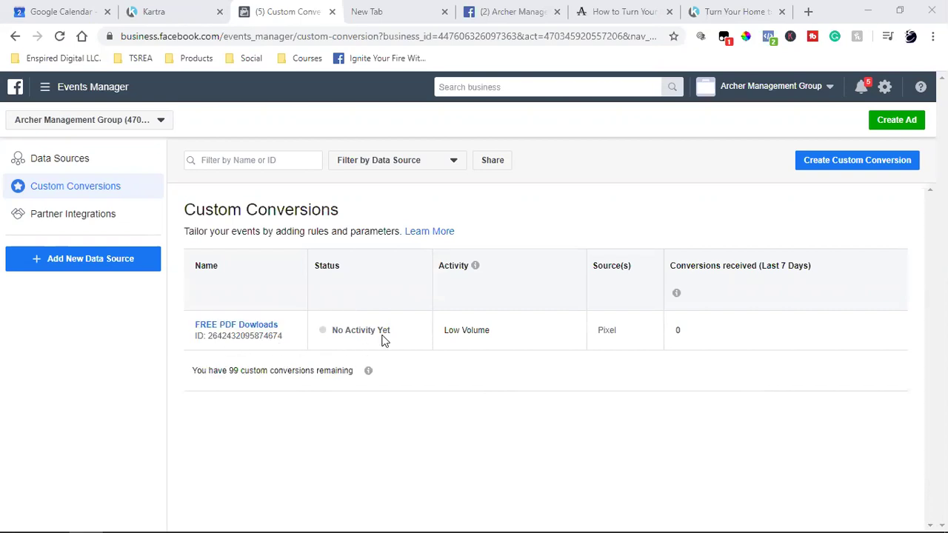
click(745, 9)
double_click(187, 36)
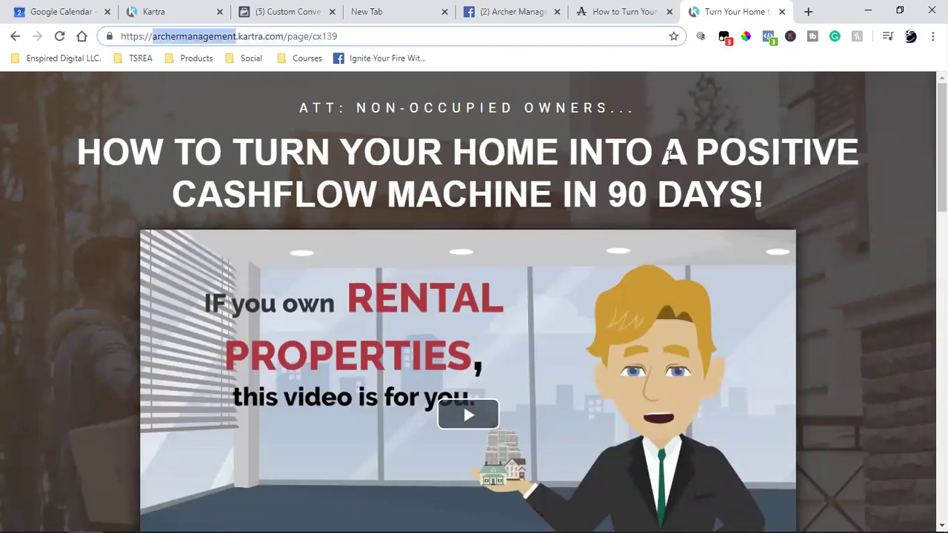
Check which pixel events fire on the Kartra page with Pixel Helper, then glance at Custom Conversions.
click(768, 37)
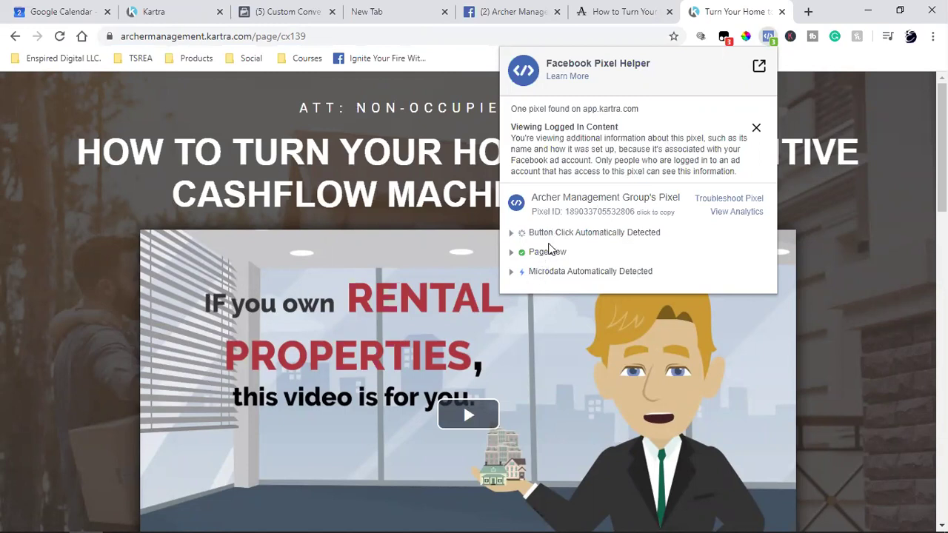
click(843, 292)
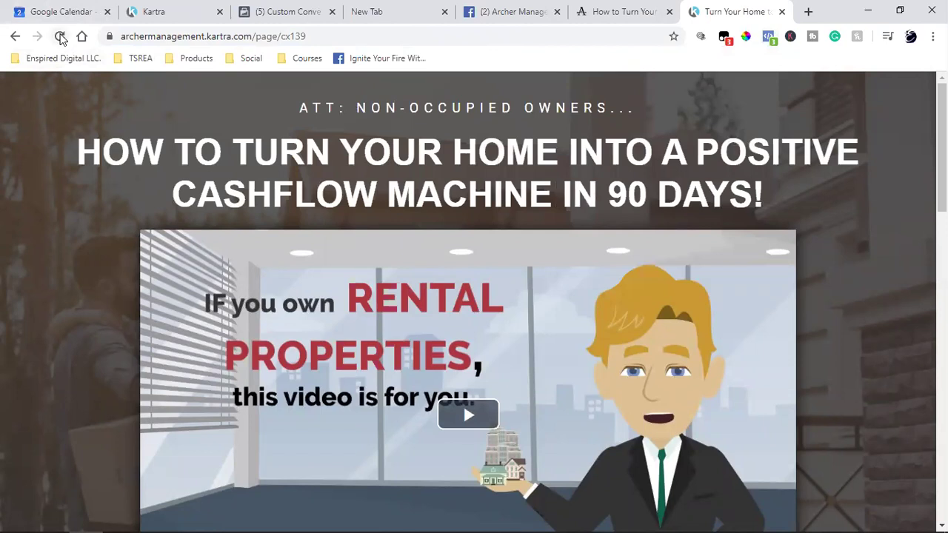
click(289, 9)
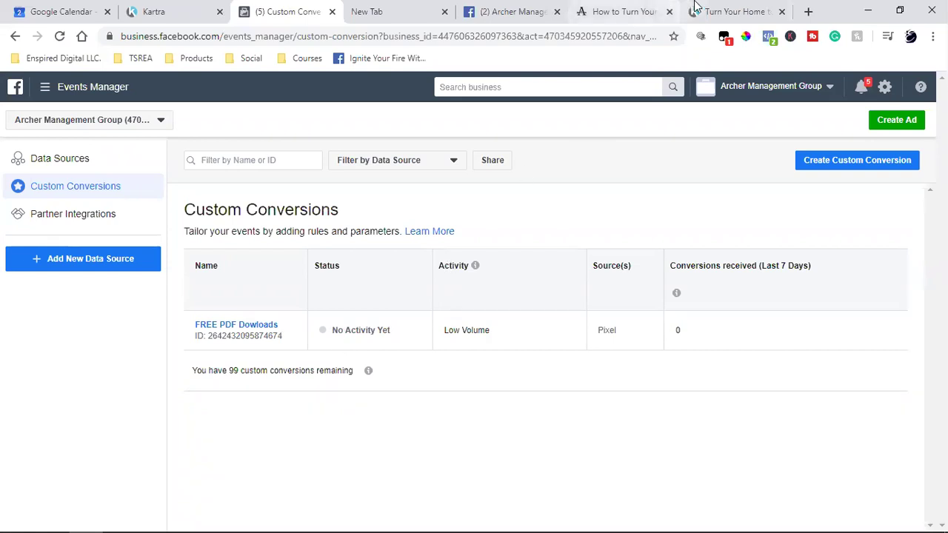
click(735, 11)
Reload the Kartra landing page and confirm the pixel now fires FREE PDF Dowloads.
click(59, 36)
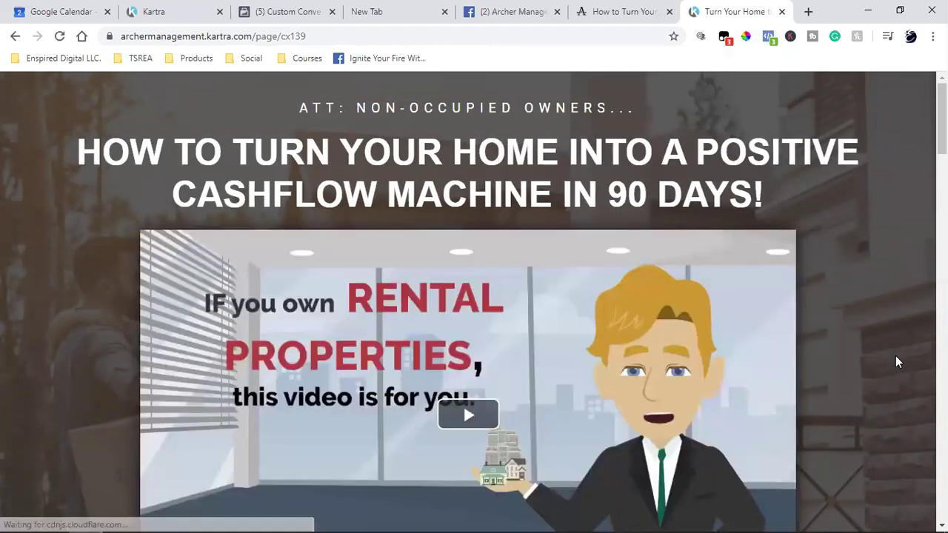
click(769, 37)
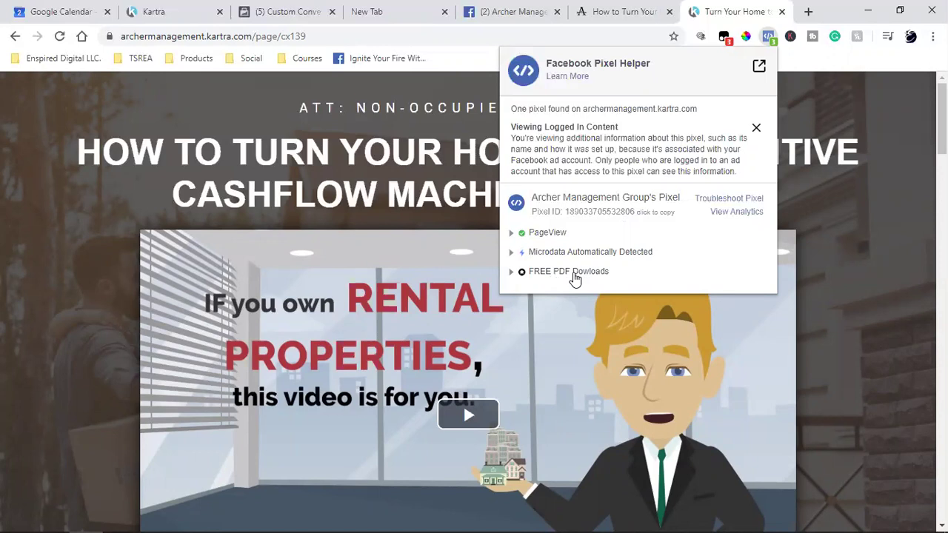
click(813, 195)
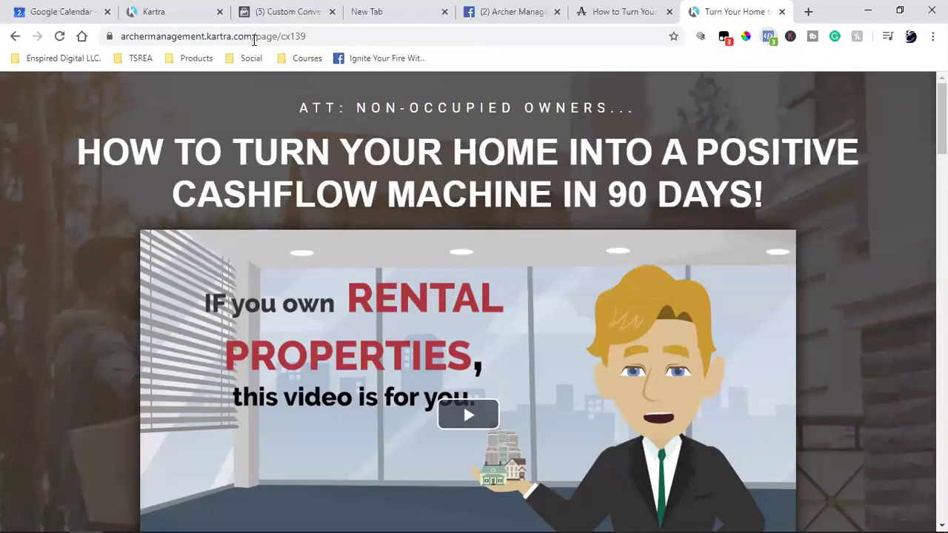
click(284, 11)
Reload the Custom Conversions page until FREE PDF Dowloads shows Active with Low Volume.
triple_click(347, 327)
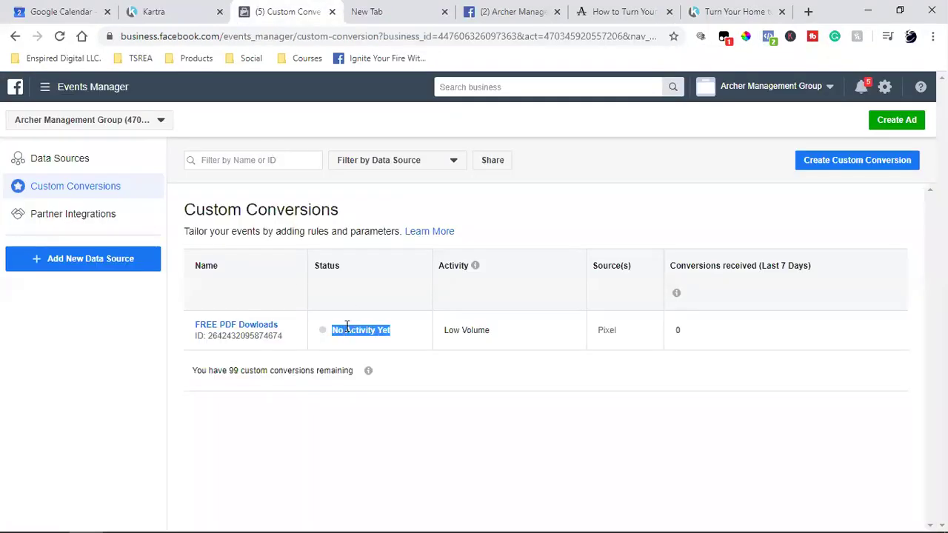
click(60, 36)
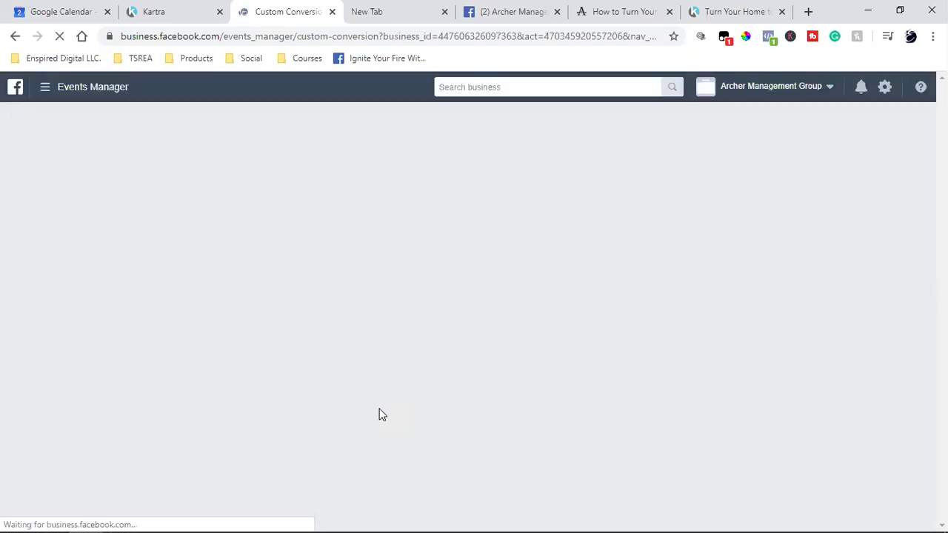
click(697, 12)
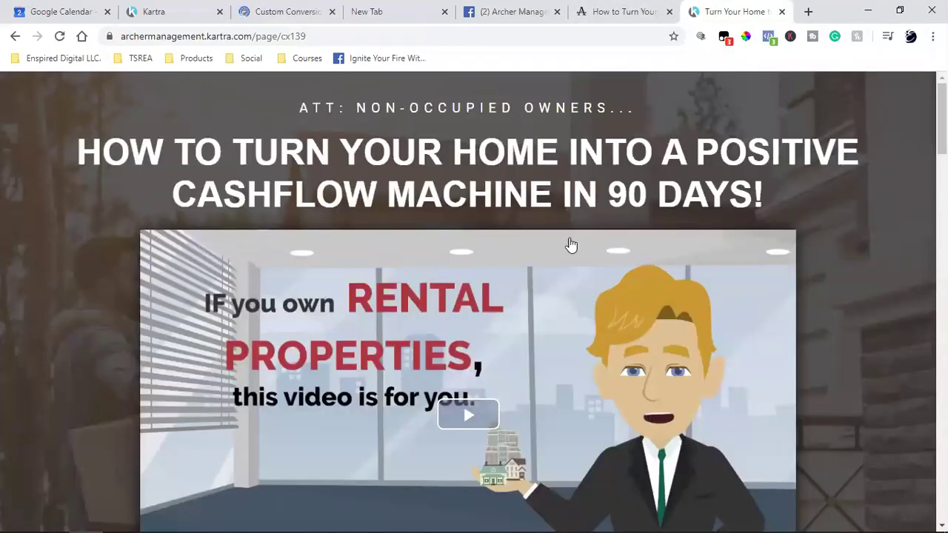
click(311, 11)
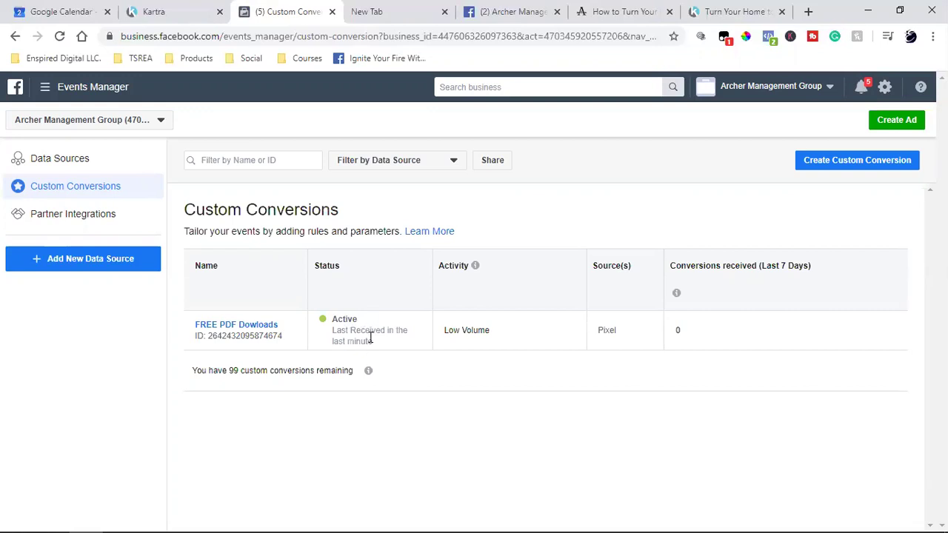
click(45, 86)
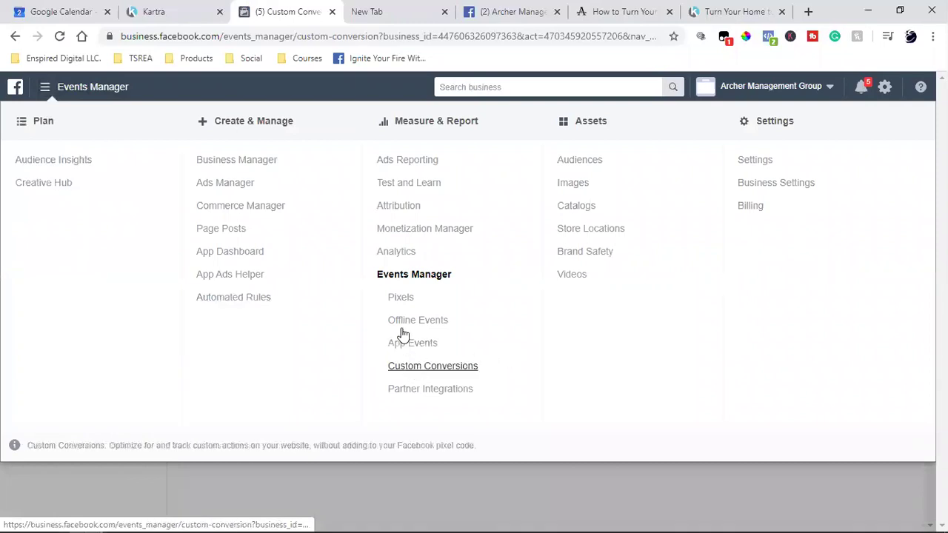
Review the Ads Manager campaigns table, then show the Archer Management Group page's Videos section.
click(216, 184)
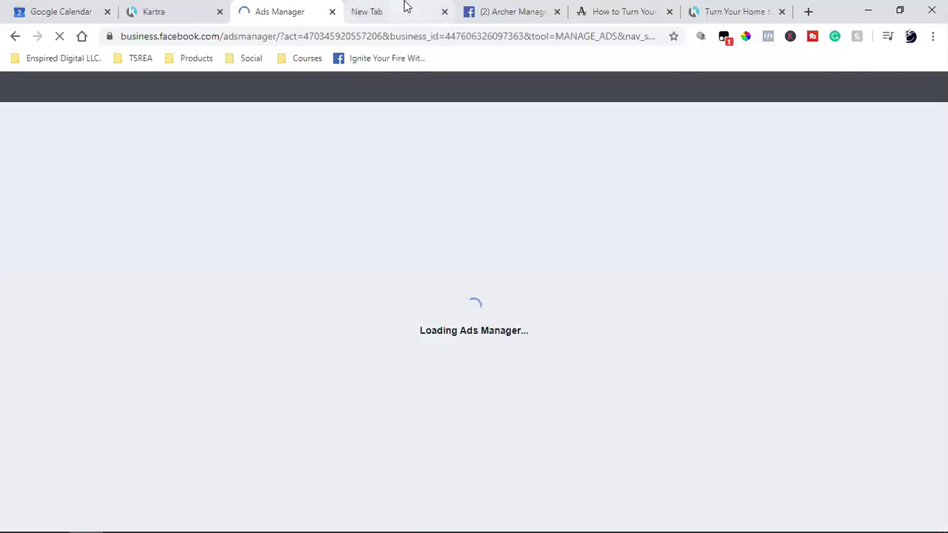
click(405, 8)
click(444, 13)
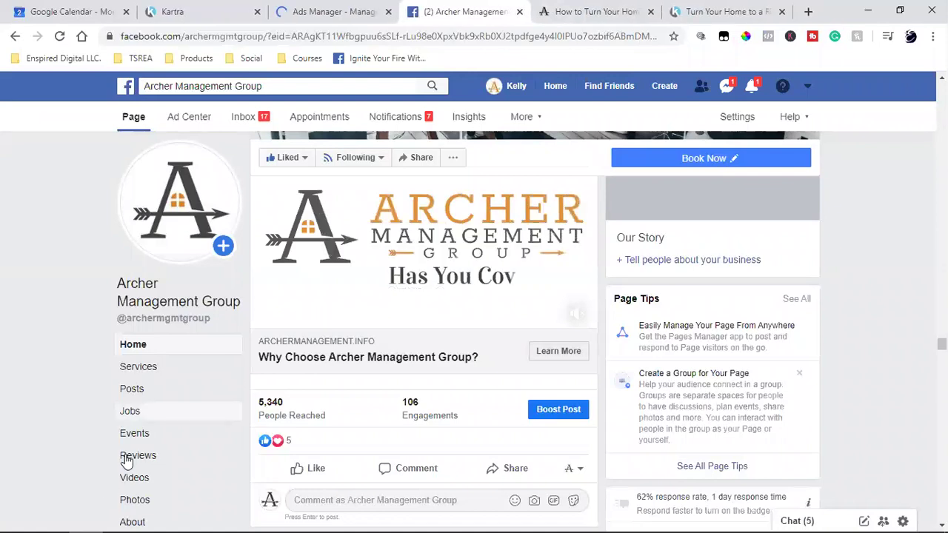
scroll(122, 456, down, 2)
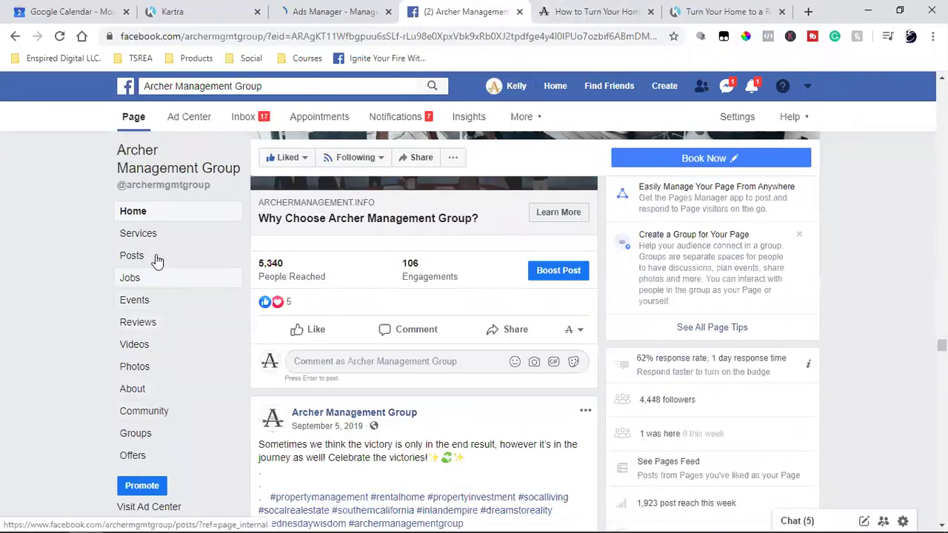
click(161, 346)
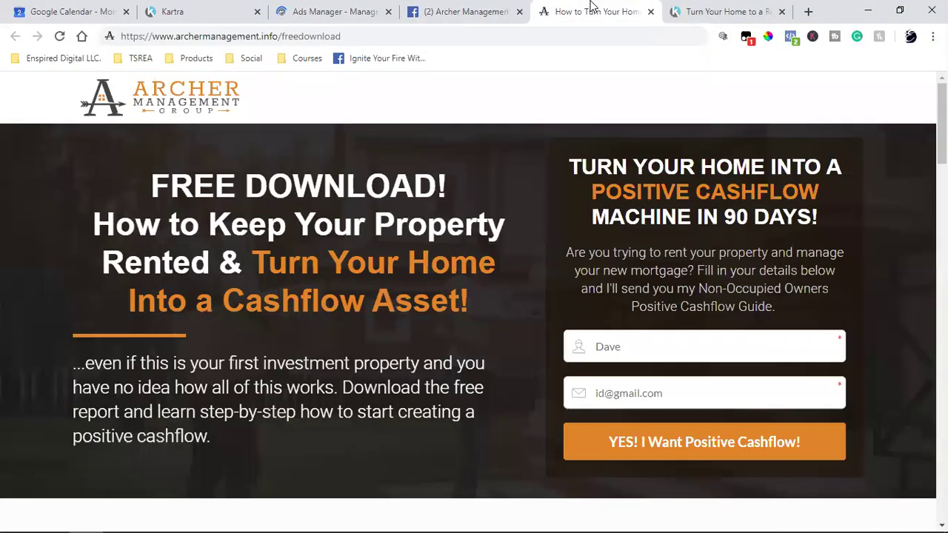
click(337, 11)
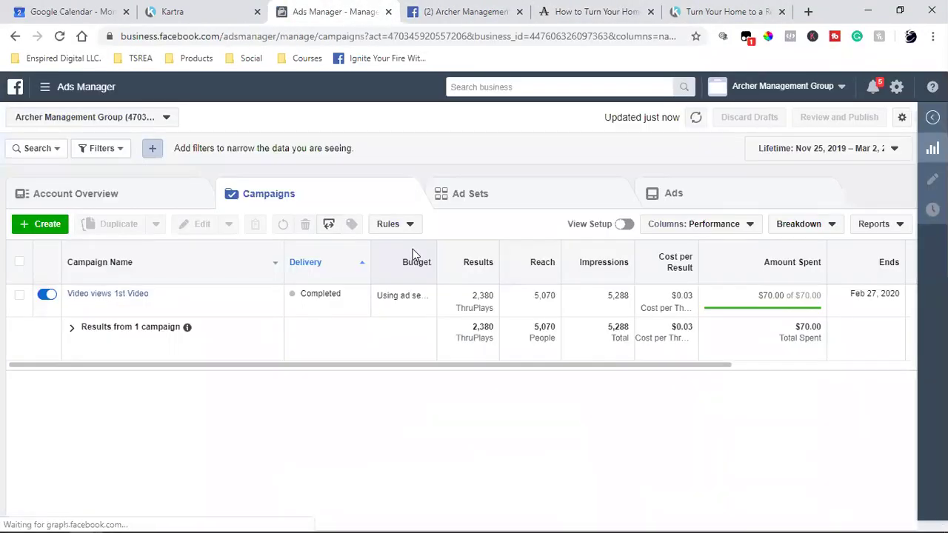
click(463, 11)
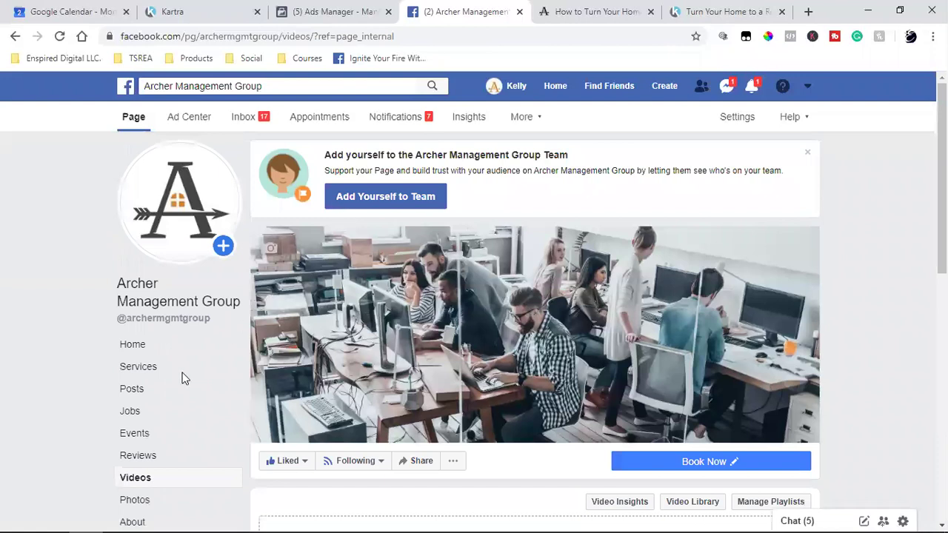
Open the 'Welcome to Archer Management Group!' video from the All Videos list.
scroll(363, 419, down, 5)
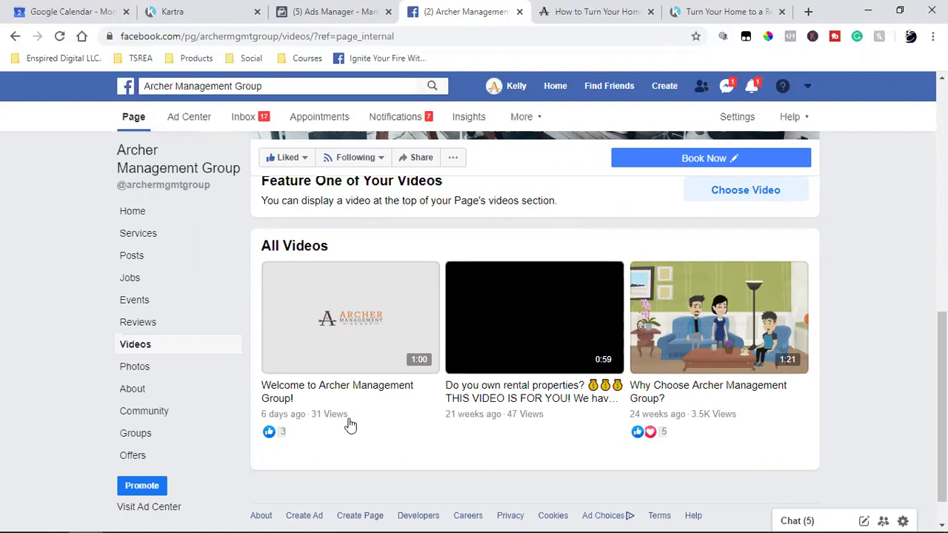
click(344, 317)
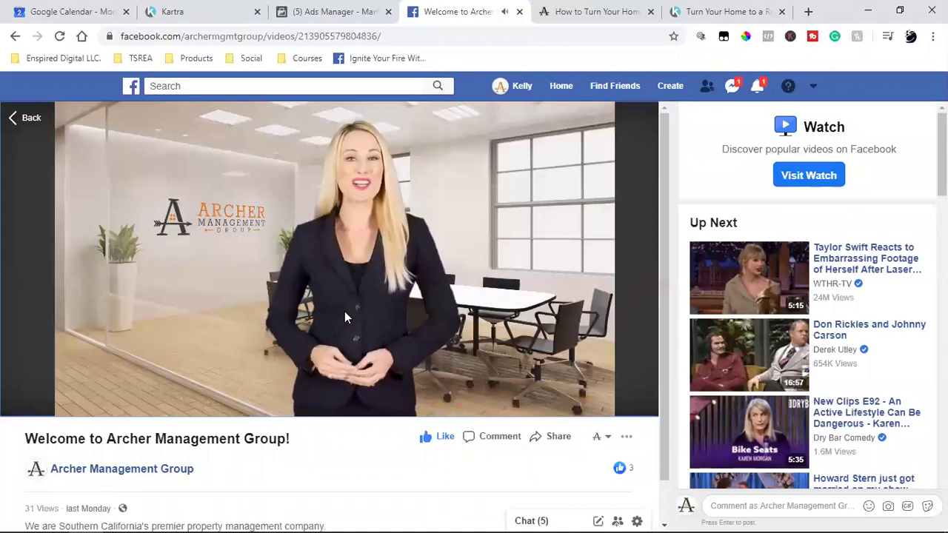
Open the video's thumbnail options and browse to the last auto-generated images.
click(626, 436)
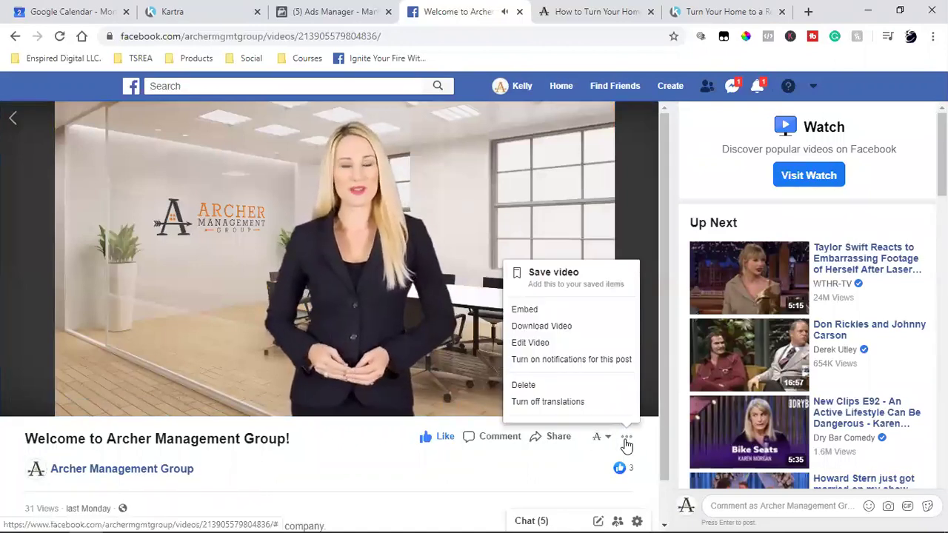
click(562, 343)
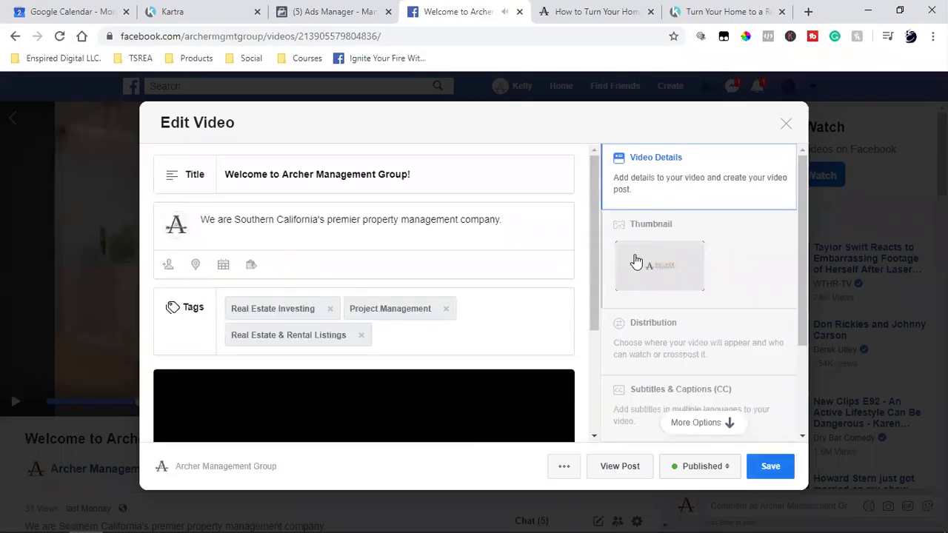
scroll(484, 317, down, 2)
click(645, 269)
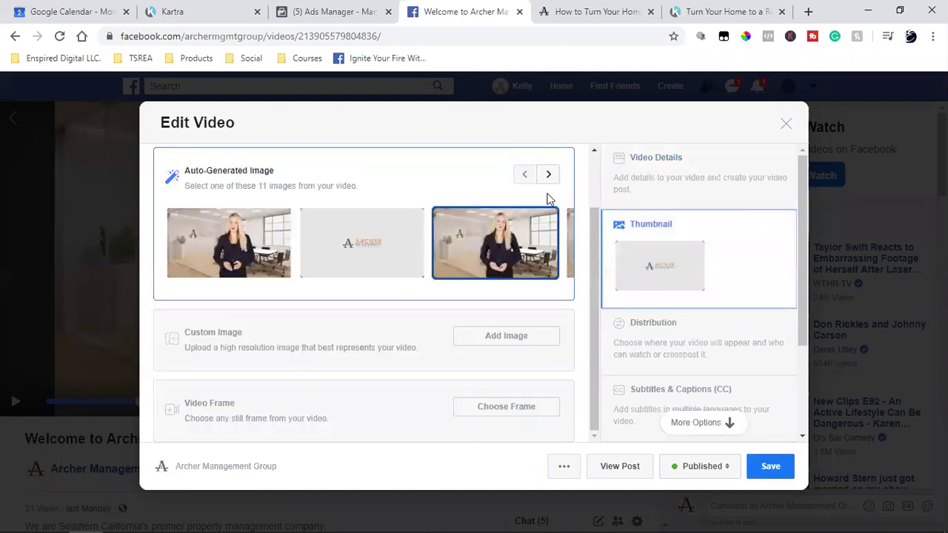
click(548, 178)
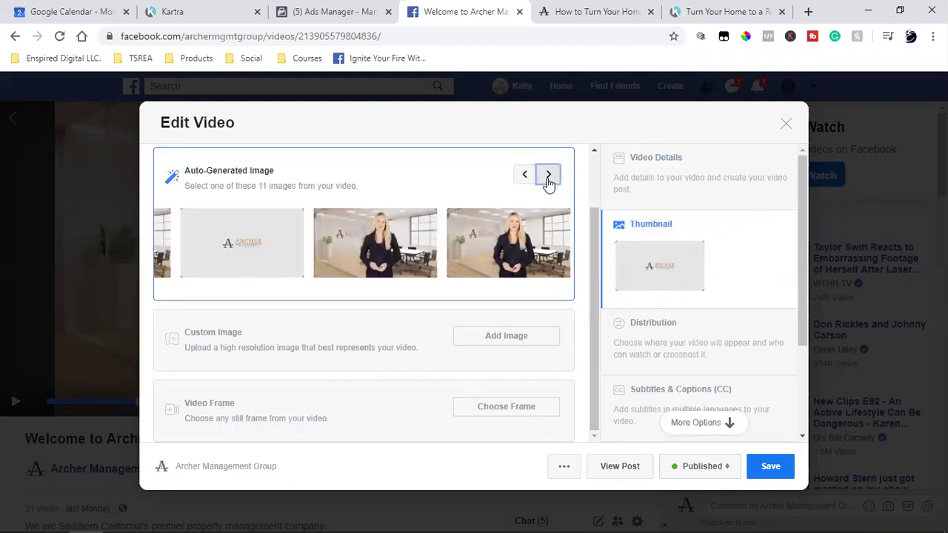
click(548, 177)
click(548, 178)
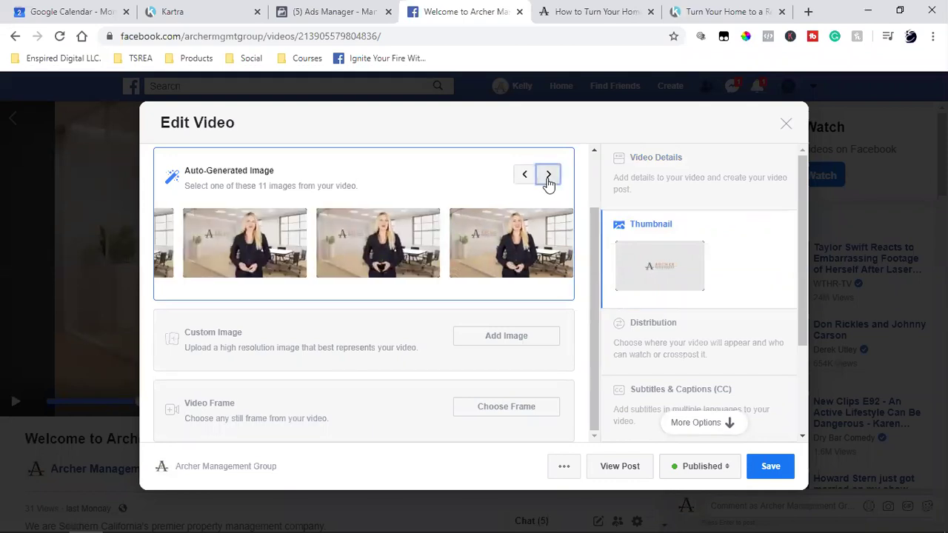
click(548, 177)
click(548, 178)
click(548, 178)
click(548, 178)
click(548, 178)
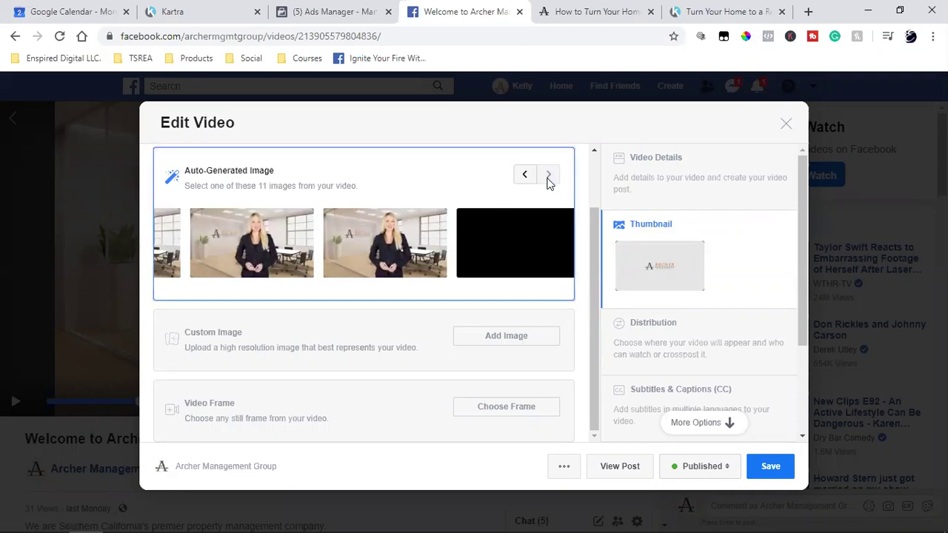
Pick an auto-generated presenter frame as the thumbnail and save it.
click(526, 177)
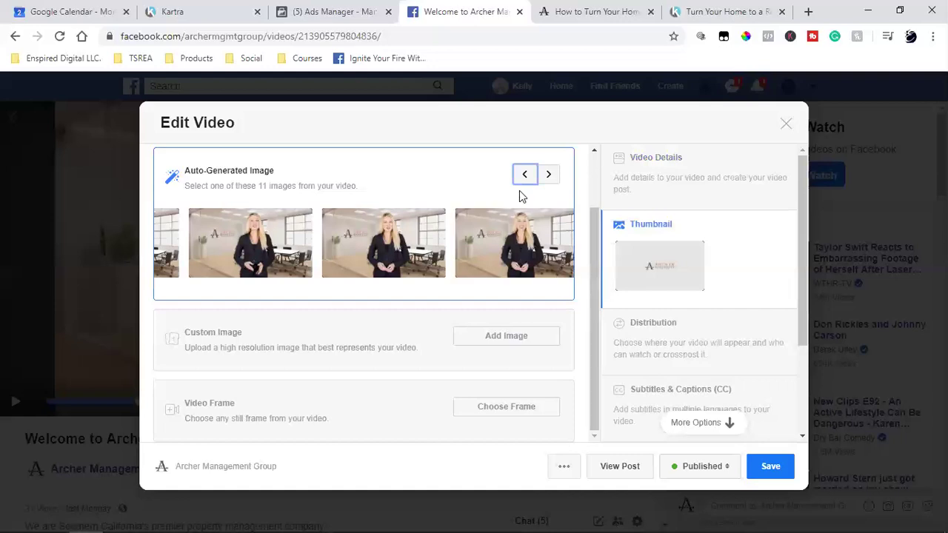
click(523, 176)
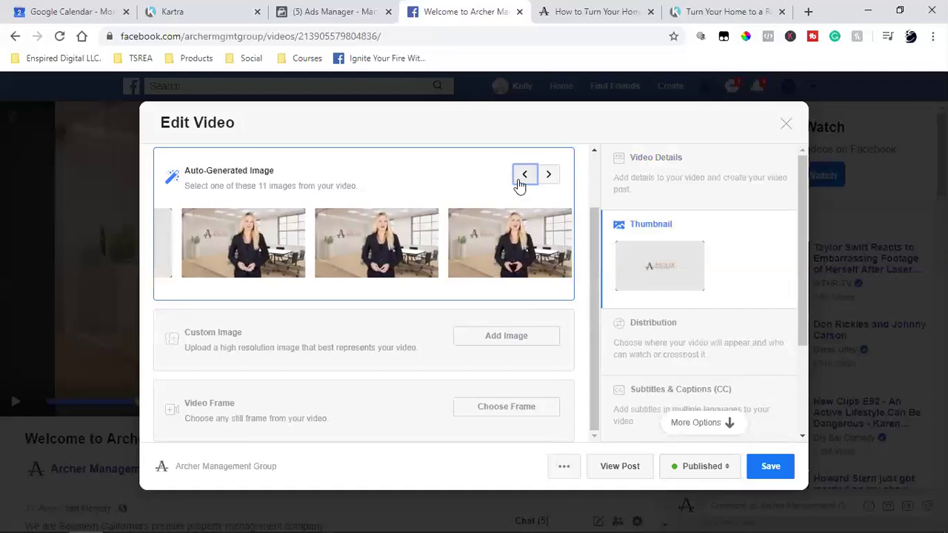
click(519, 182)
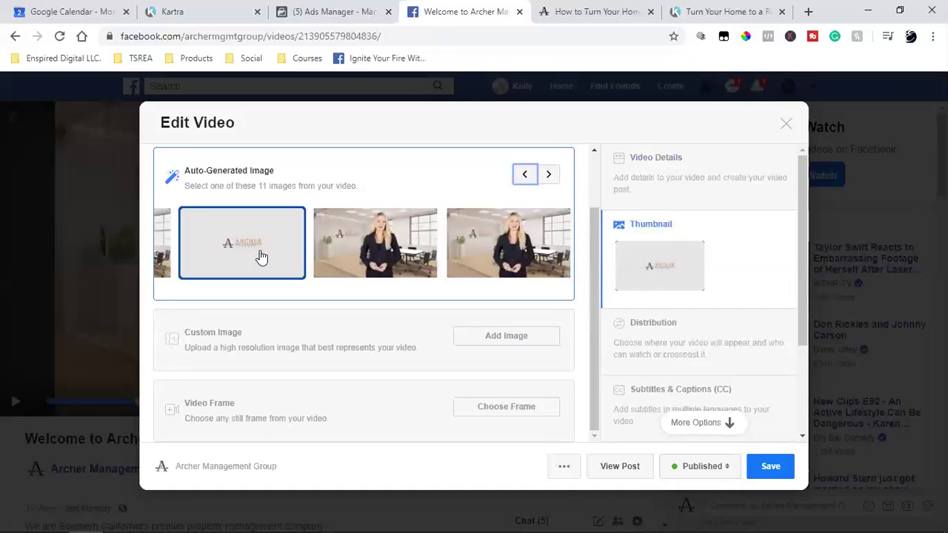
click(548, 176)
click(549, 176)
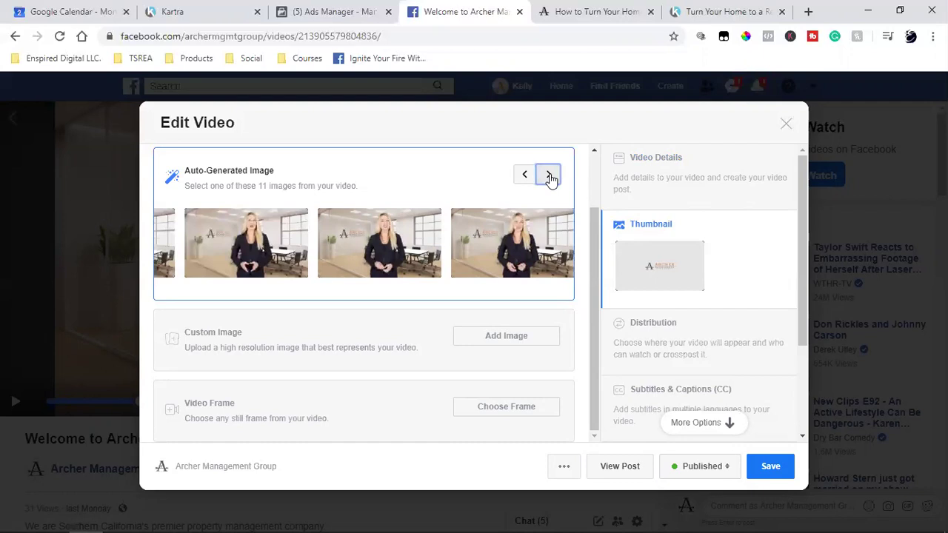
click(528, 246)
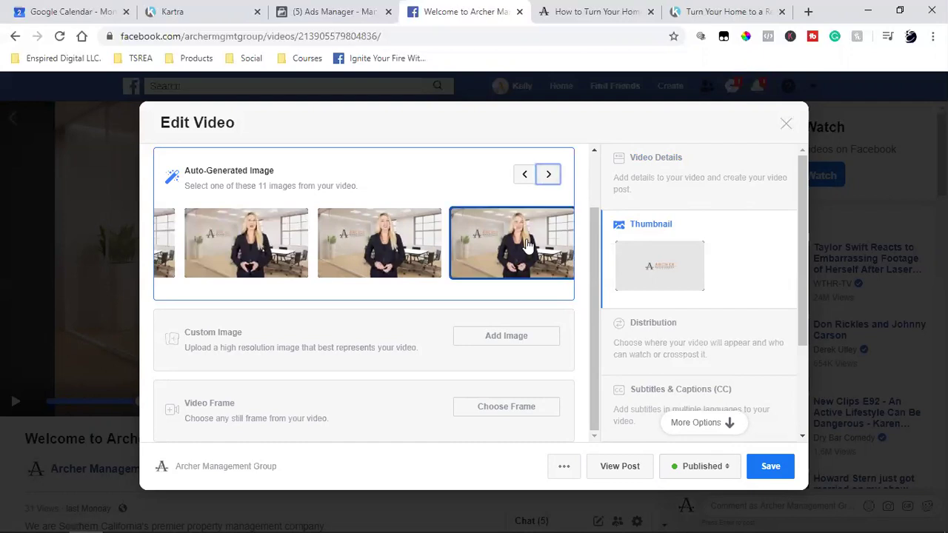
click(767, 472)
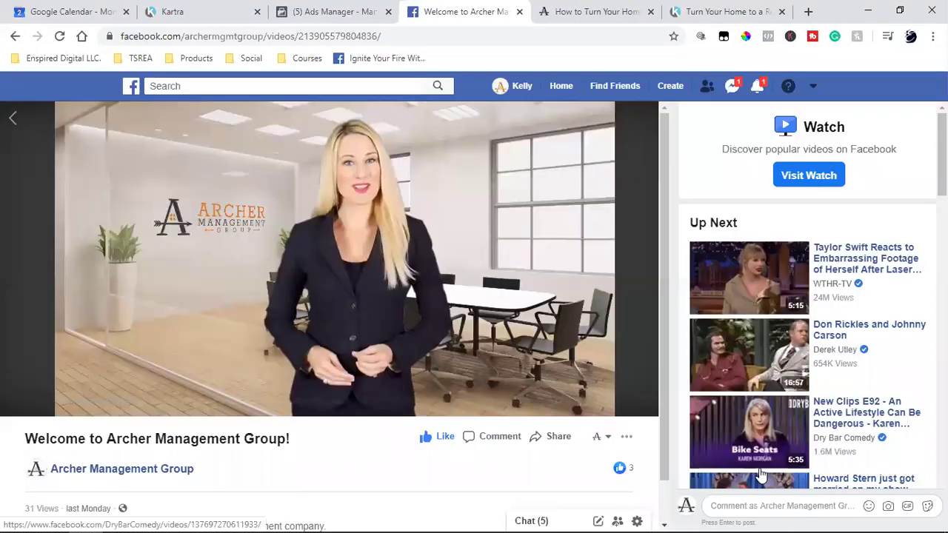
click(11, 117)
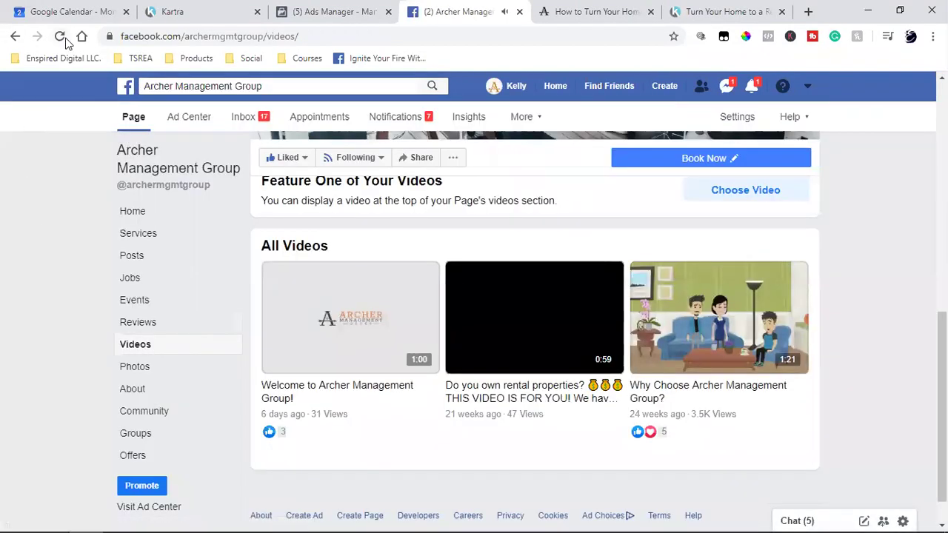
Reload the Videos page and scroll to All Videos to see the Welcome video's presenter thumbnail.
click(60, 37)
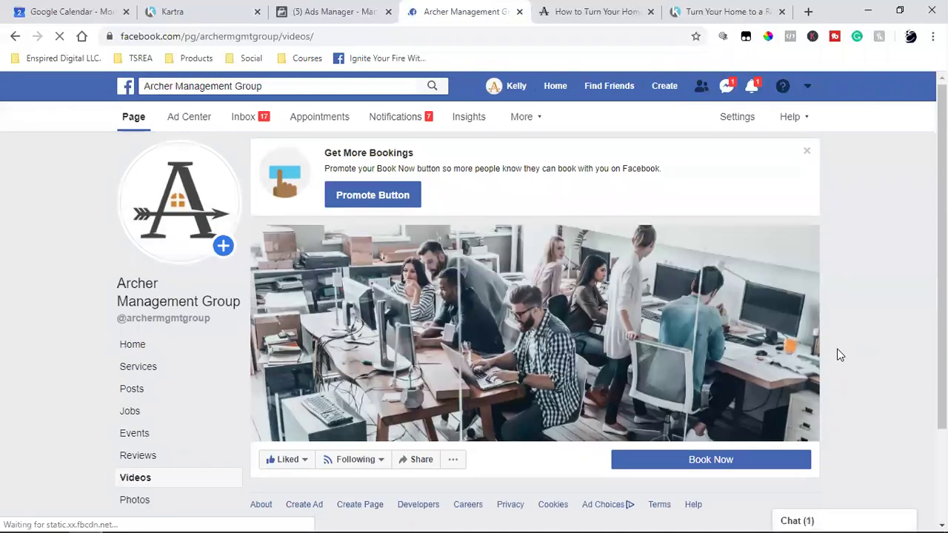
scroll(841, 443, down, 2)
scroll(845, 418, down, 1)
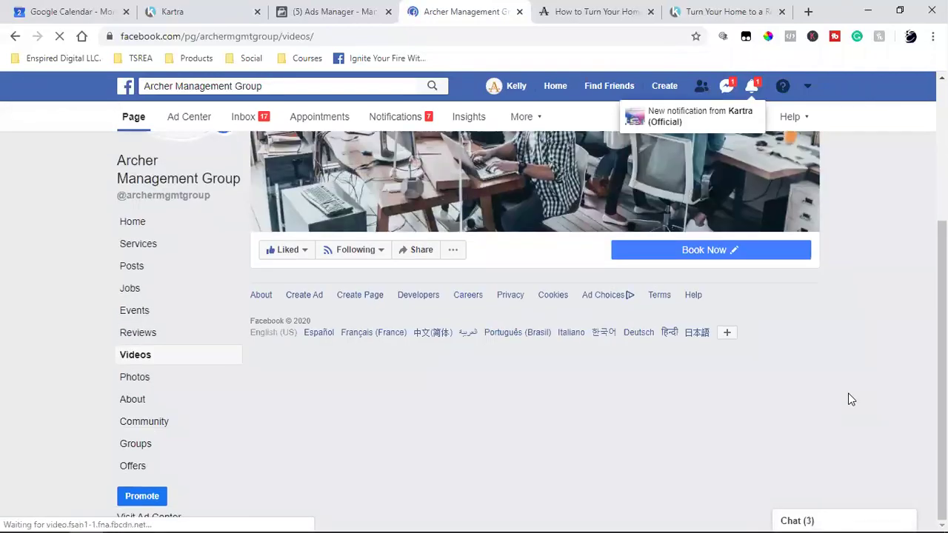
scroll(850, 400, down, 3)
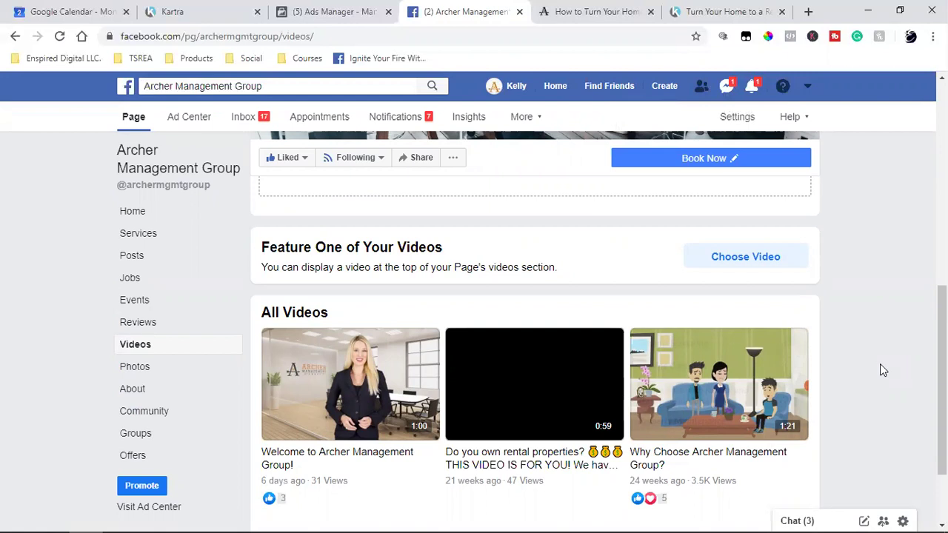
scroll(606, 398, down, 2)
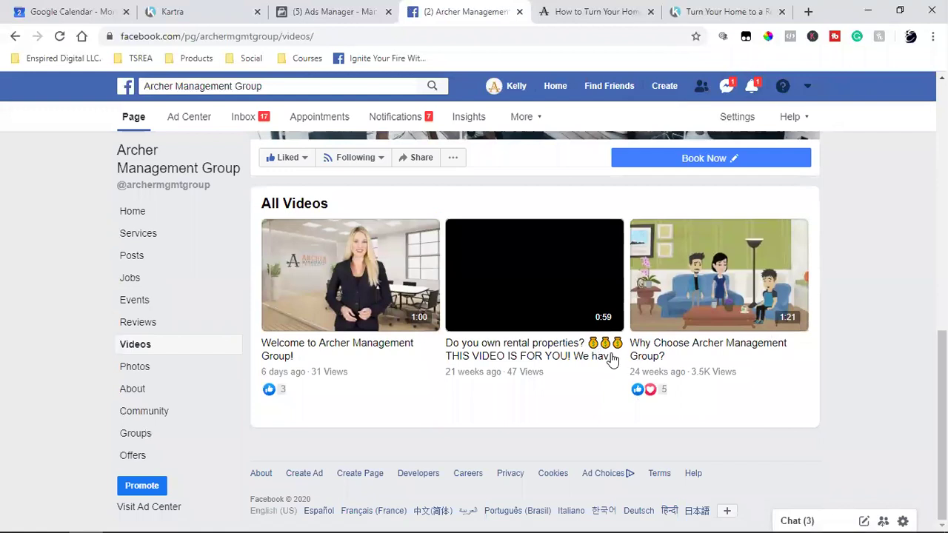
Open the 'Do you own rental properties?' video and its thumbnail options.
click(575, 291)
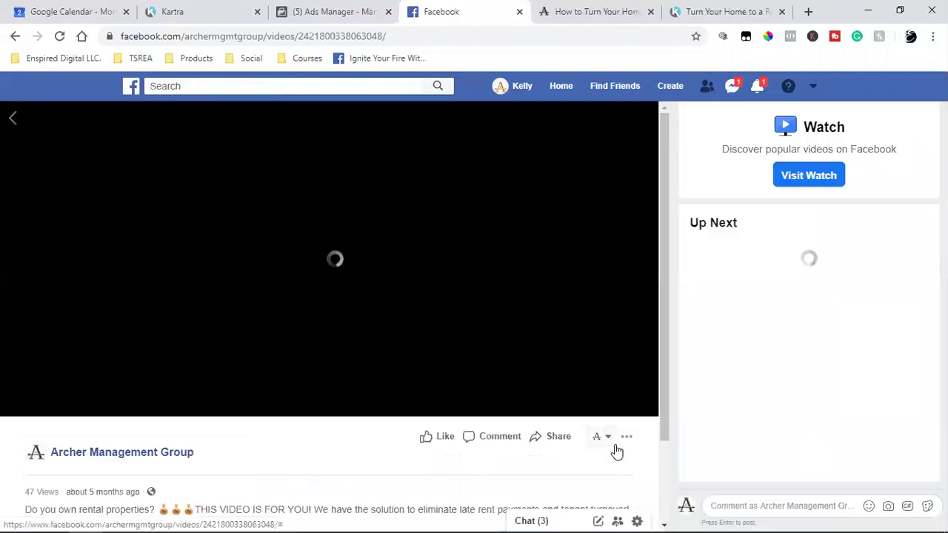
click(627, 441)
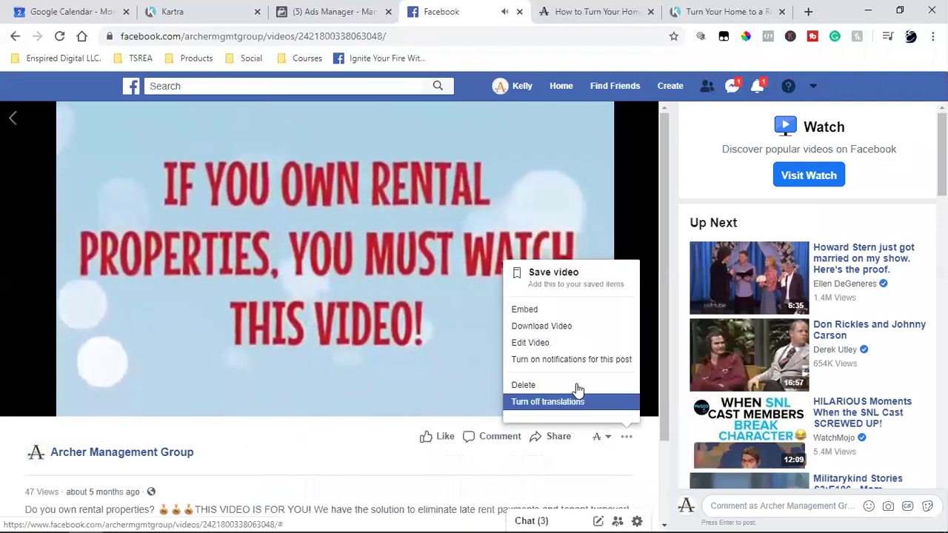
click(551, 342)
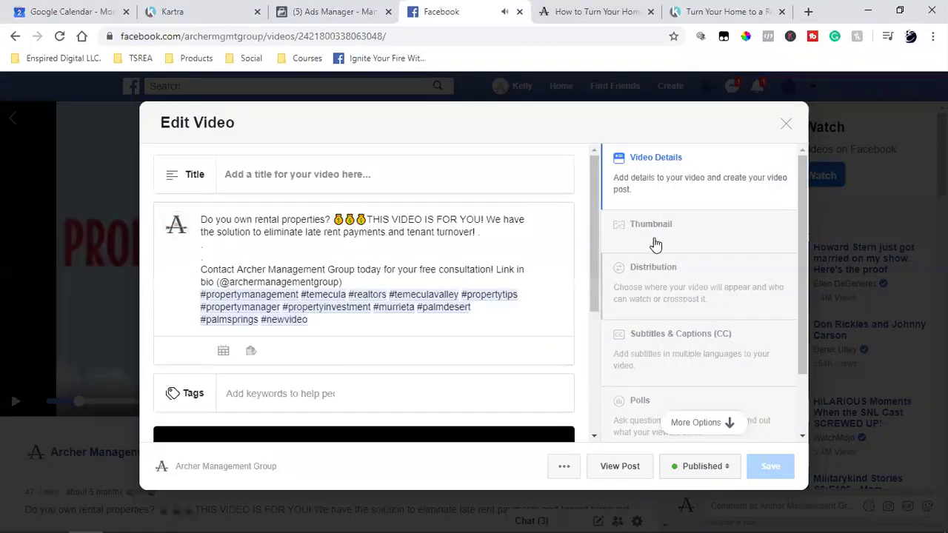
click(662, 271)
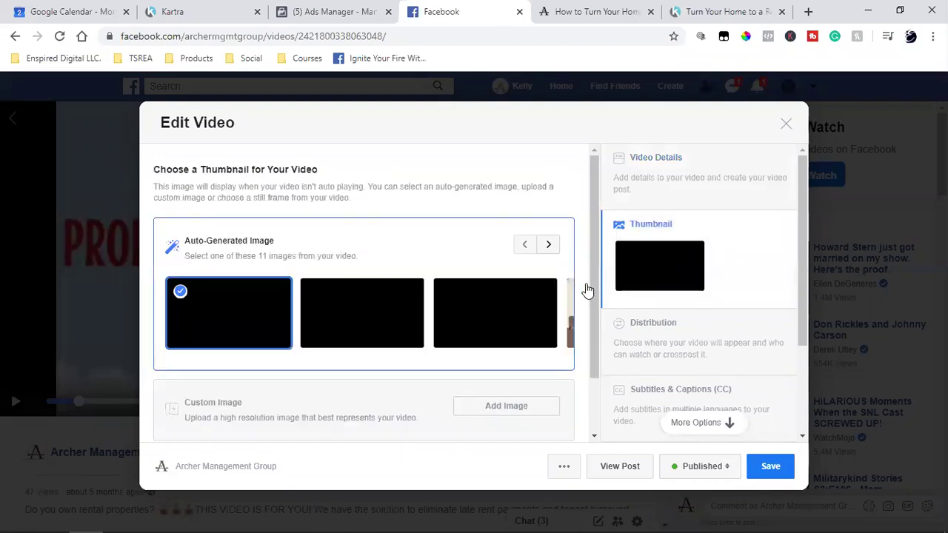
Choose the auto-generated Archer office frame as the thumbnail and save it.
click(550, 246)
click(549, 246)
click(550, 246)
click(550, 246)
click(550, 246)
click(549, 245)
click(550, 246)
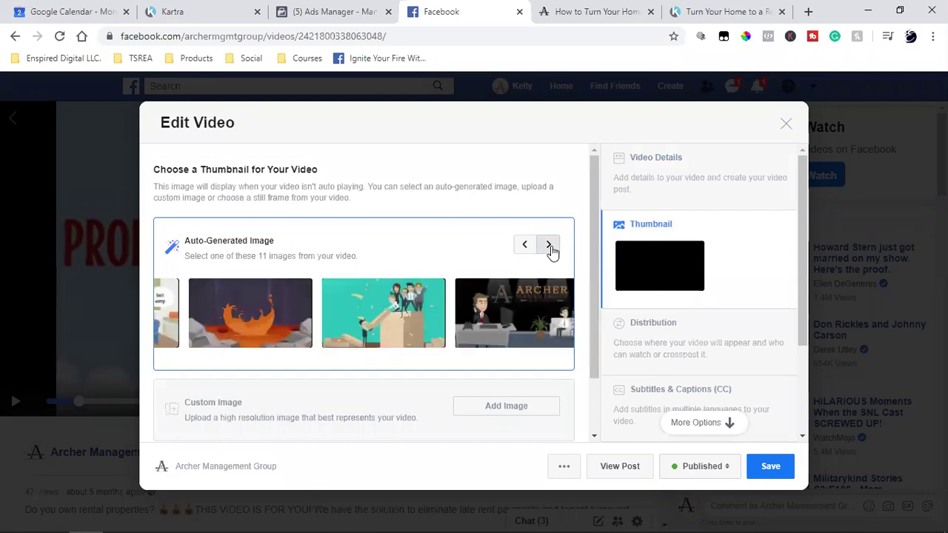
click(549, 246)
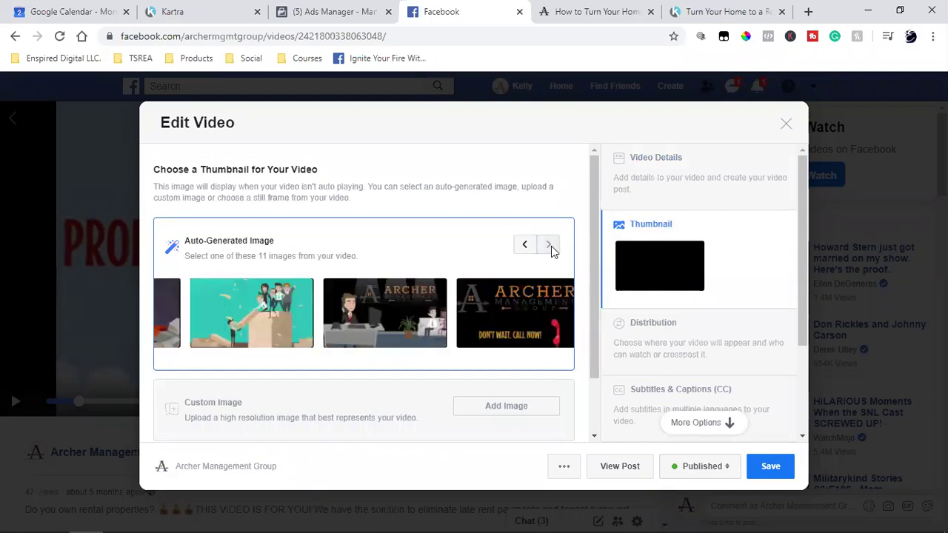
click(406, 310)
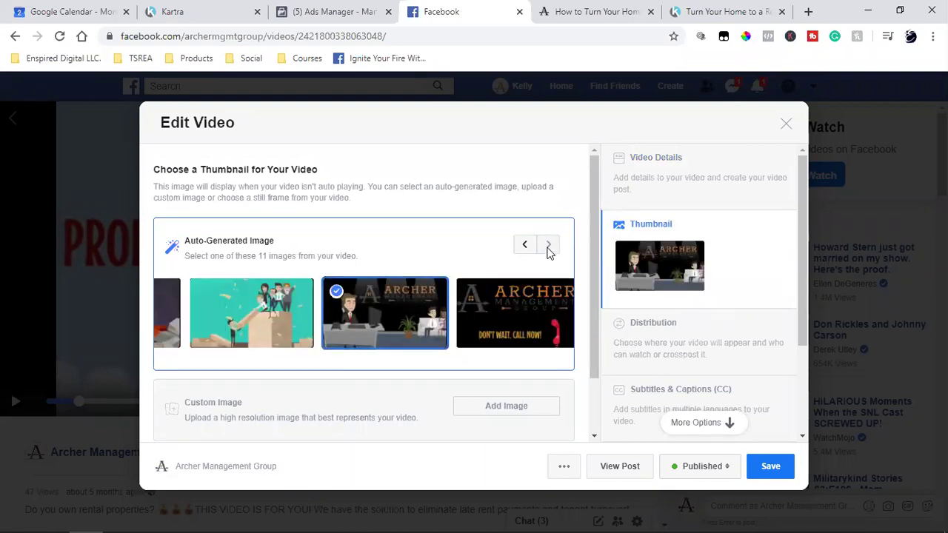
click(766, 467)
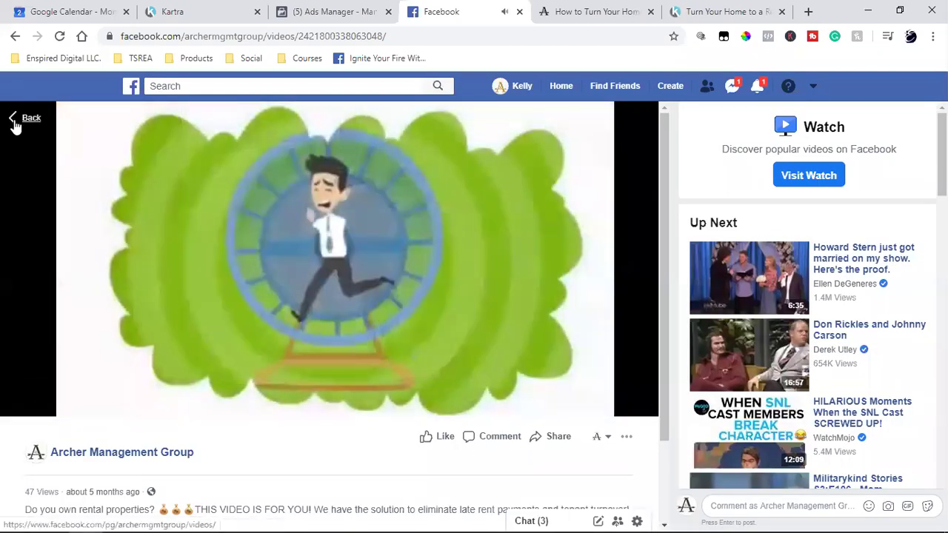
Go back to the Videos list, reload it, and open a new blank browser tab.
click(15, 123)
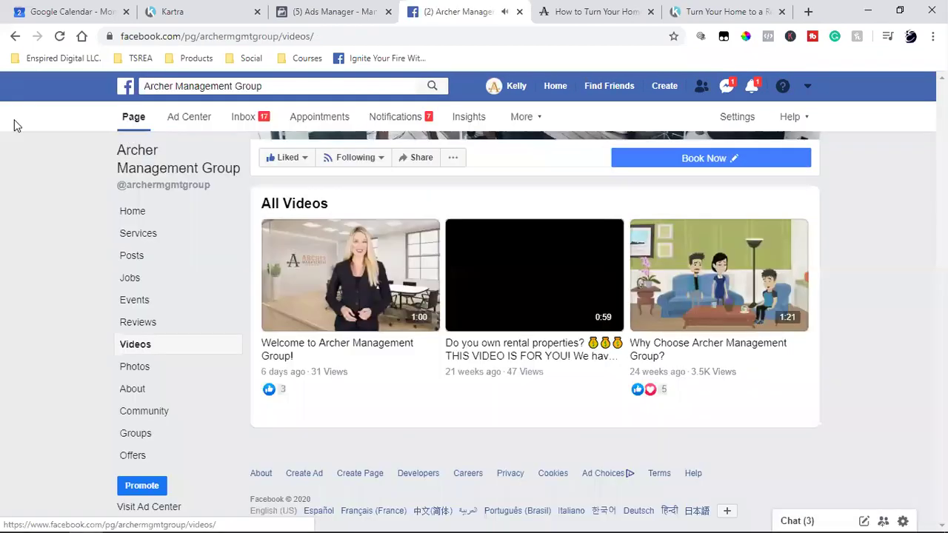
click(60, 37)
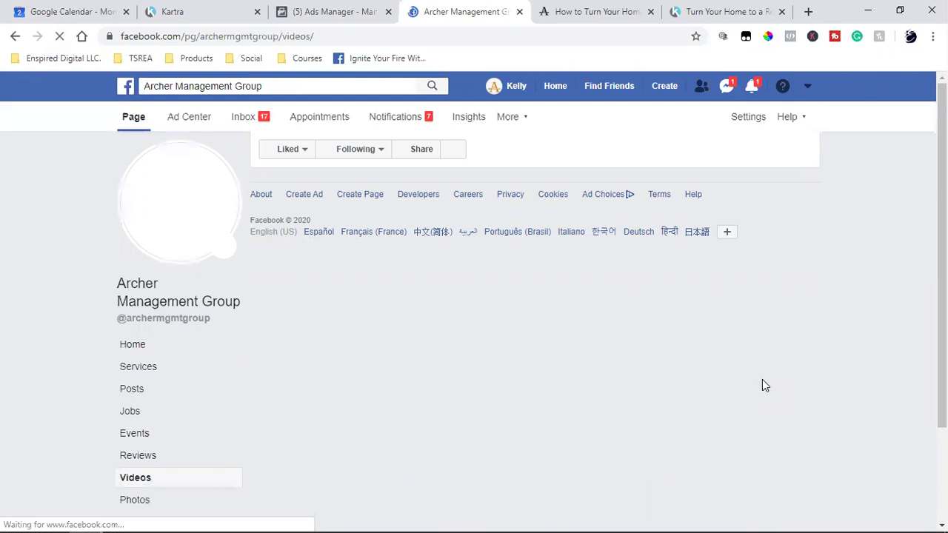
scroll(765, 385, down, 2)
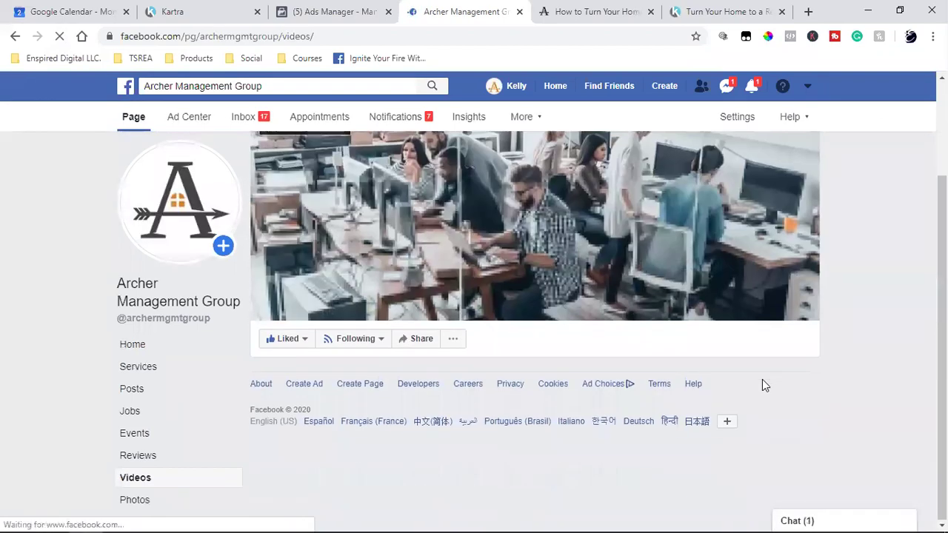
scroll(765, 386, down, 2)
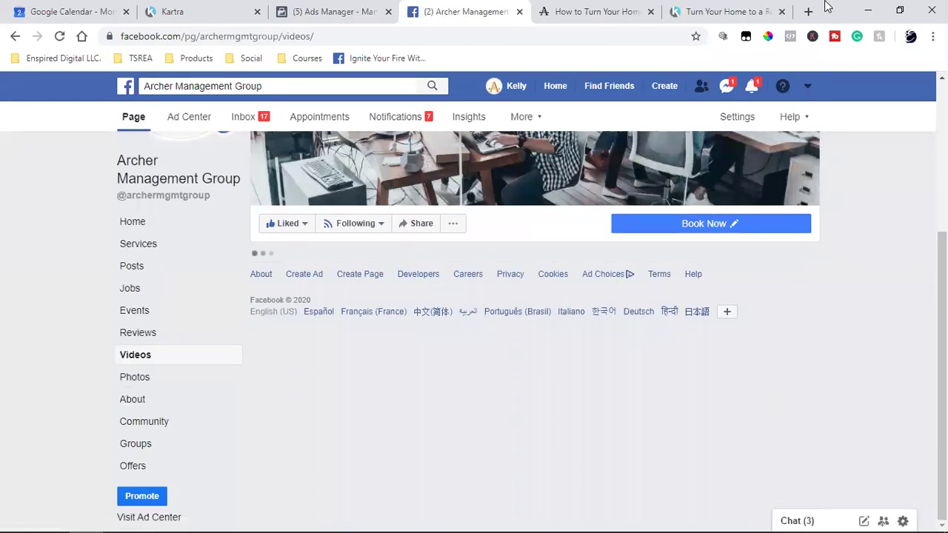
click(808, 11)
click(112, 58)
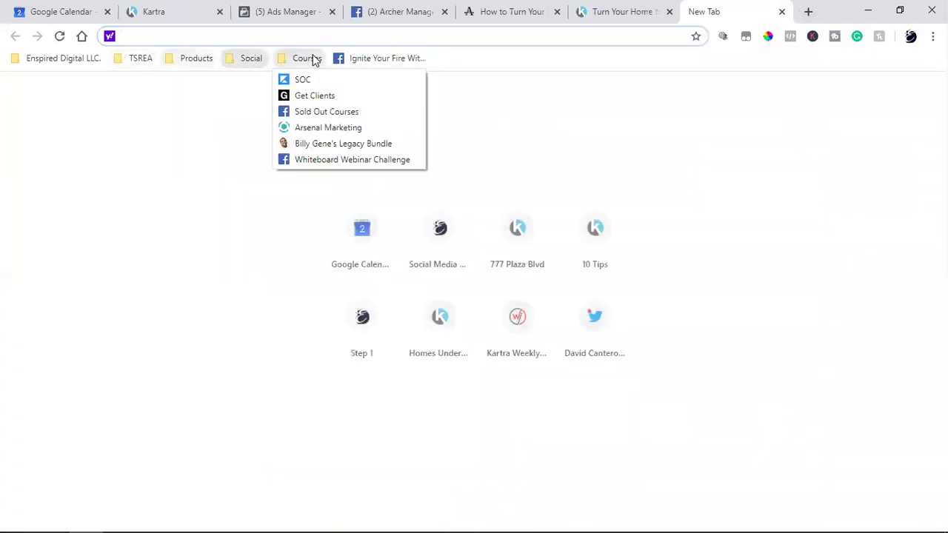
Browse the bookmarked YouTube channel's uploads, then close it to return to the Facebook Videos page.
click(257, 159)
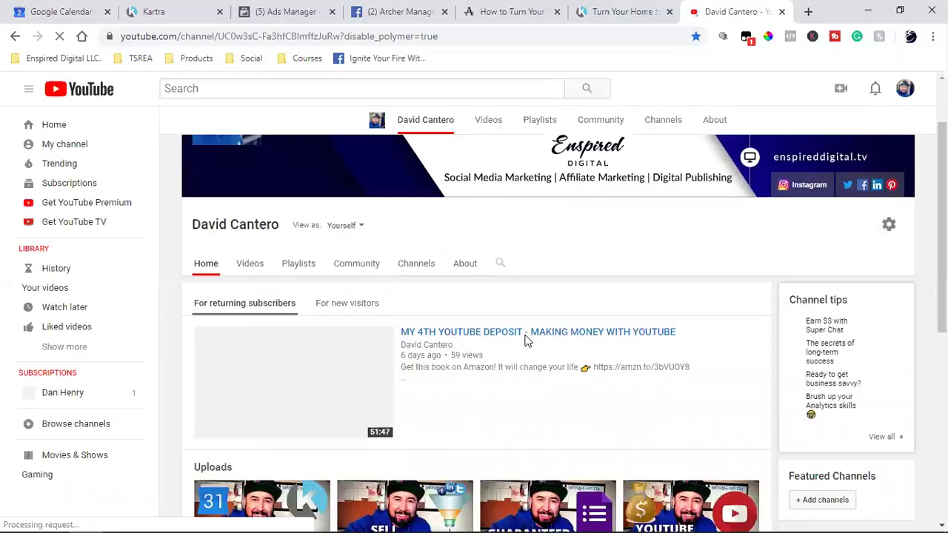
scroll(525, 340, down, 5)
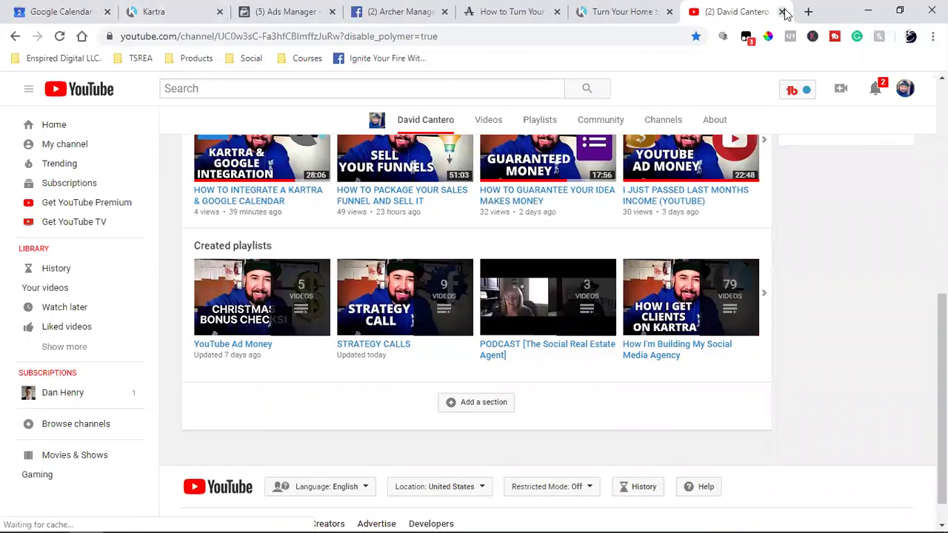
click(782, 12)
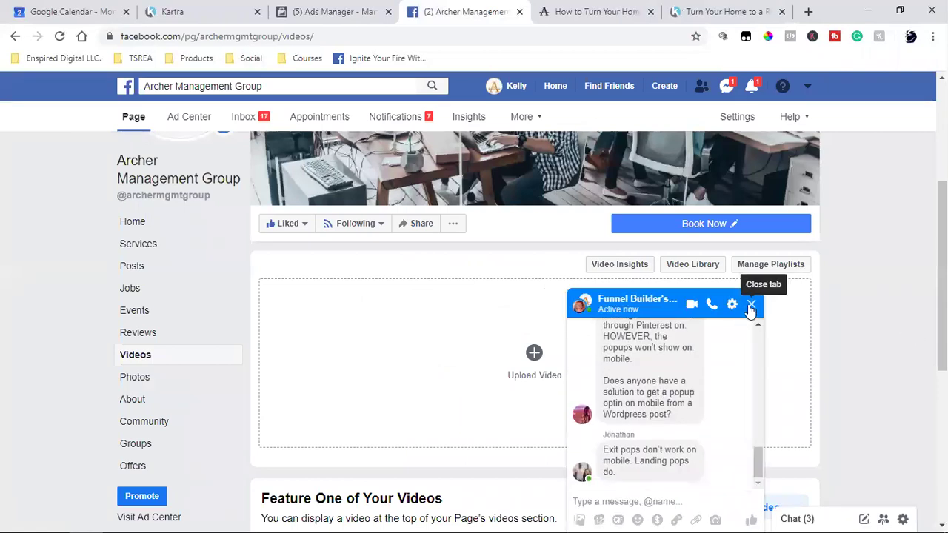
Dismiss the Messenger popup and scroll down to the three-video All Videos list.
click(751, 304)
scroll(875, 313, down, 4)
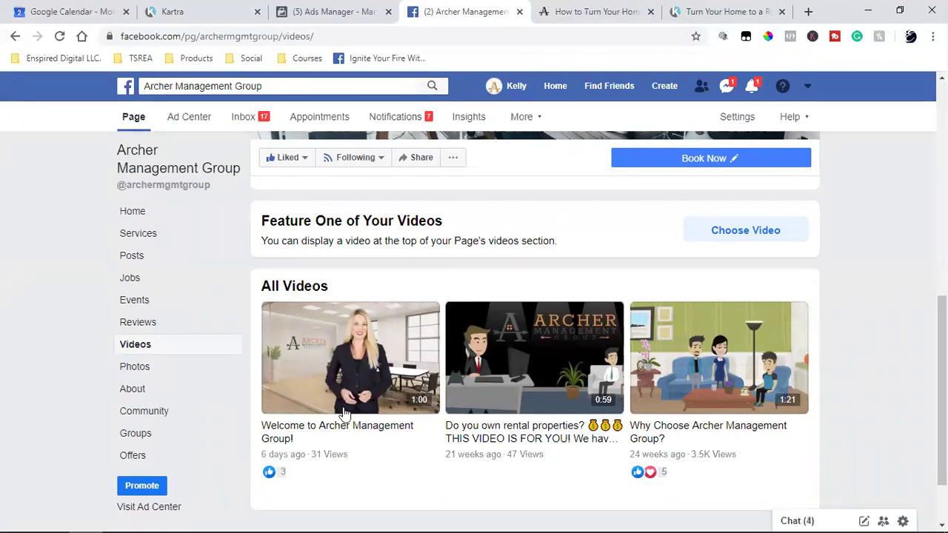
click(366, 361)
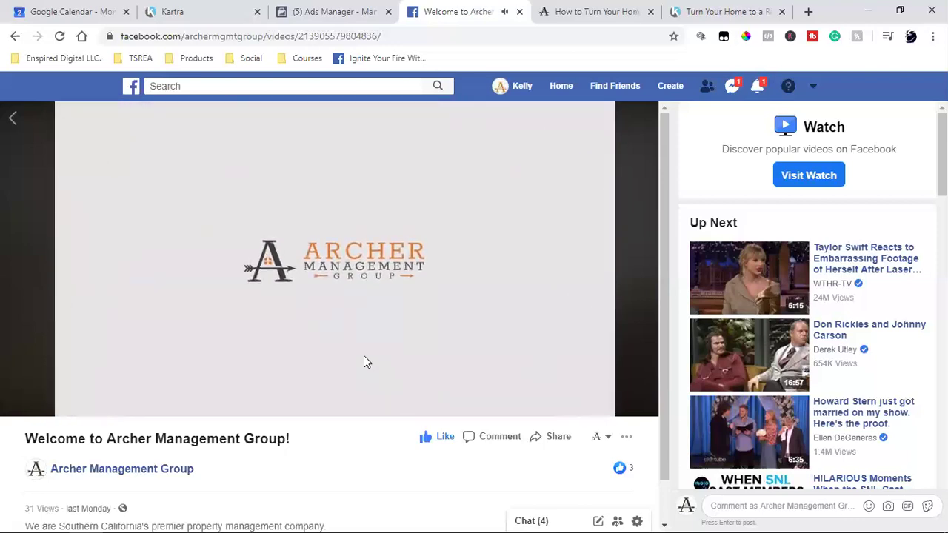
click(14, 402)
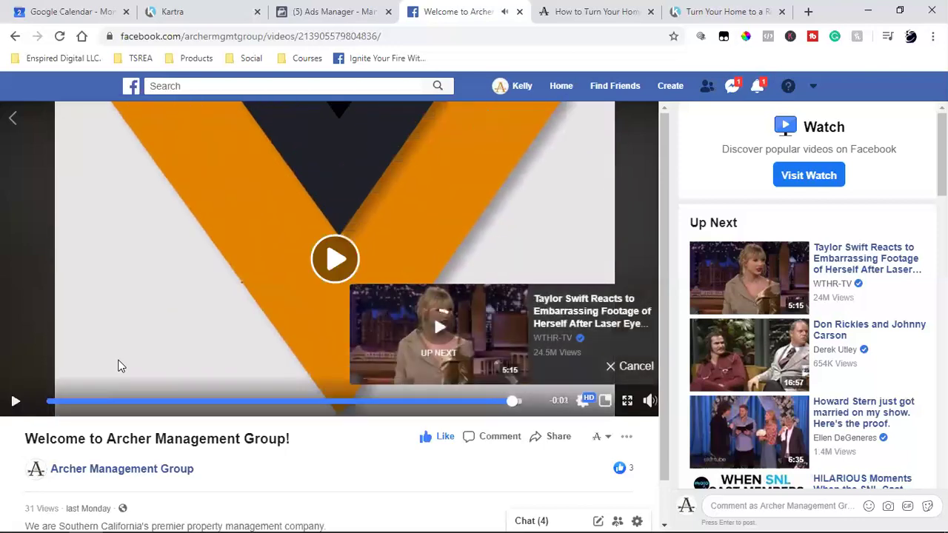
scroll(192, 304, down, 1)
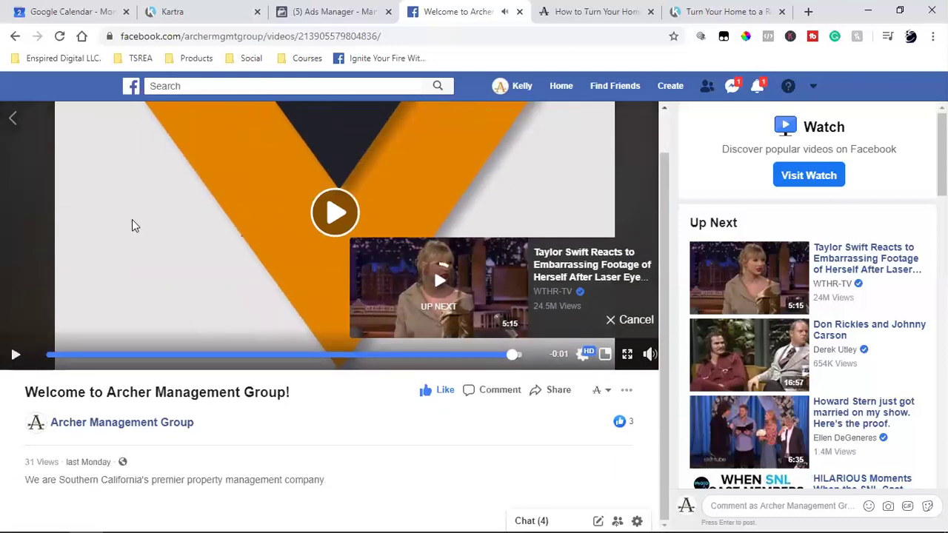
click(16, 125)
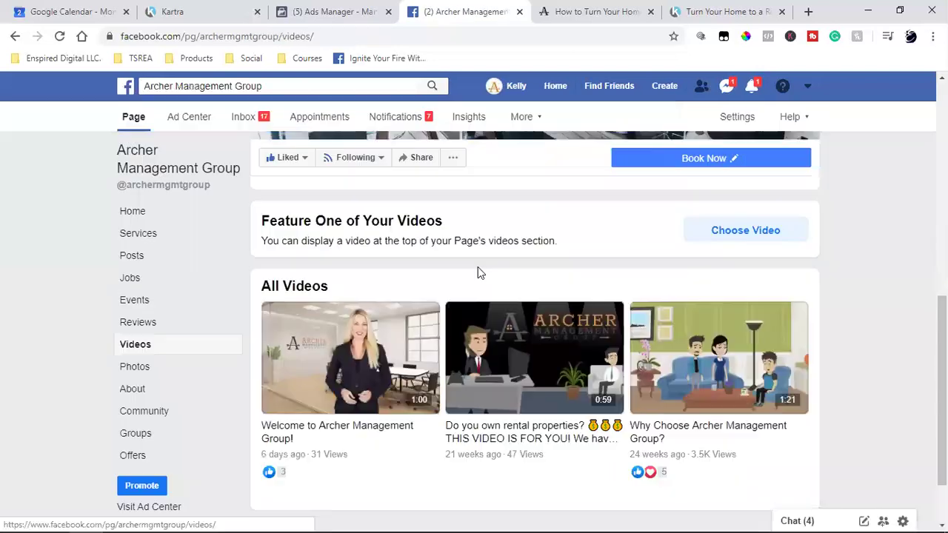
Open the Edit Video dialog for the 'Welcome to Archer Management Group!' video.
click(378, 371)
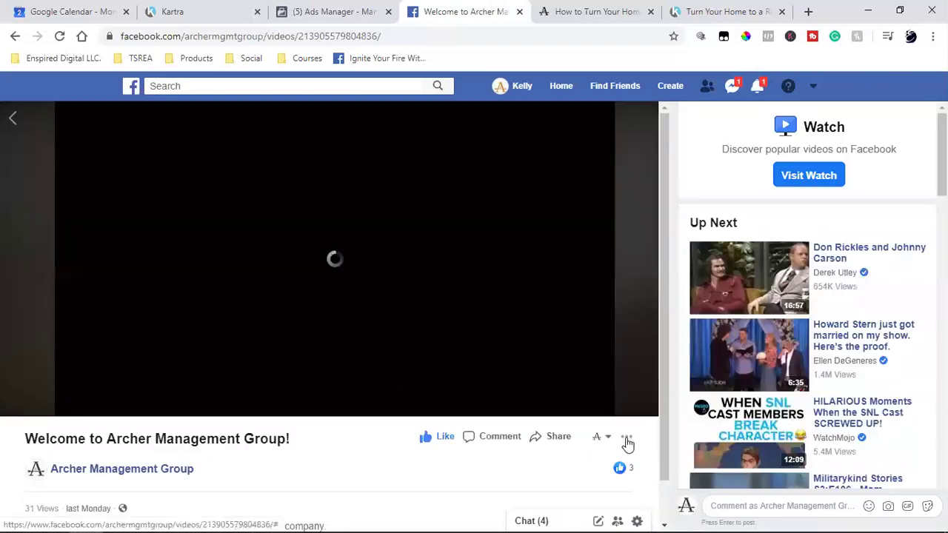
click(626, 438)
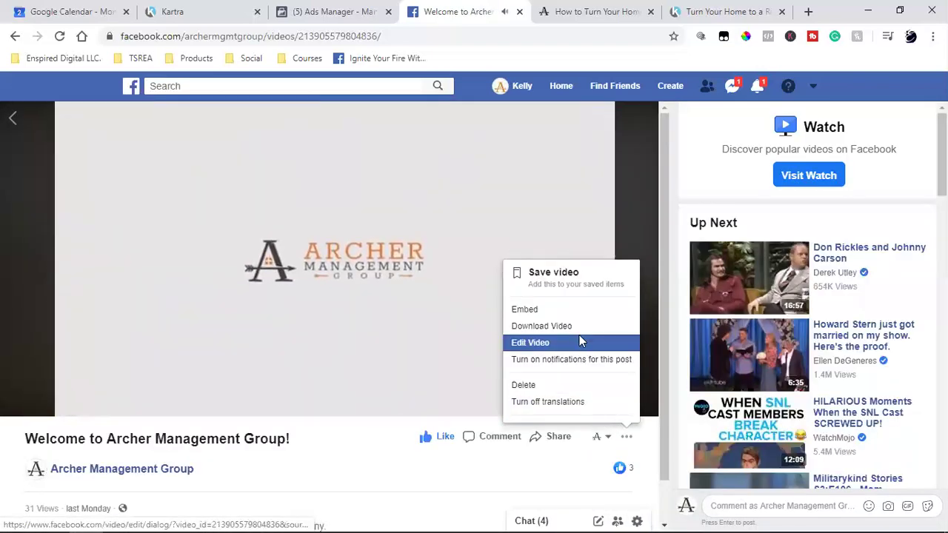
click(581, 341)
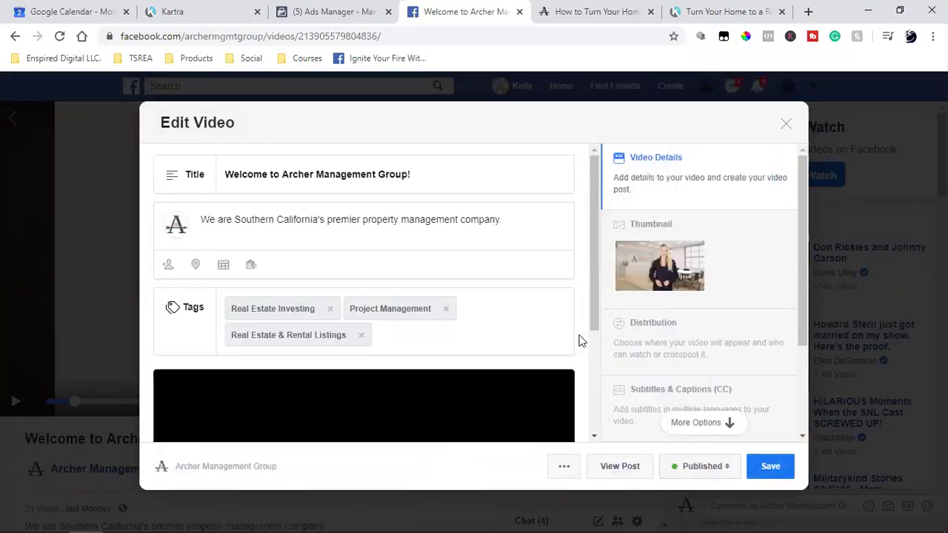
Select the video's title and description text, then switch to the Ads Manager campaigns.
triple_click(305, 175)
double_click(297, 220)
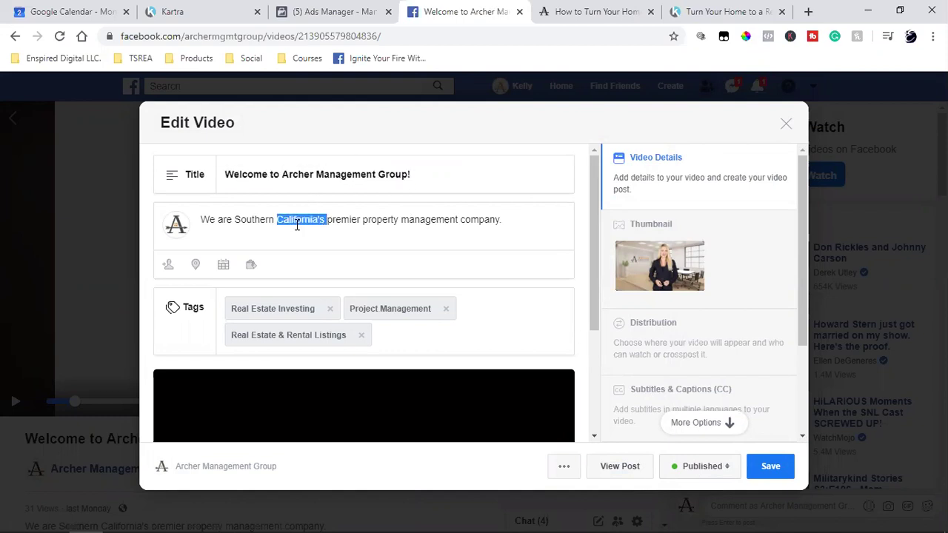
triple_click(297, 220)
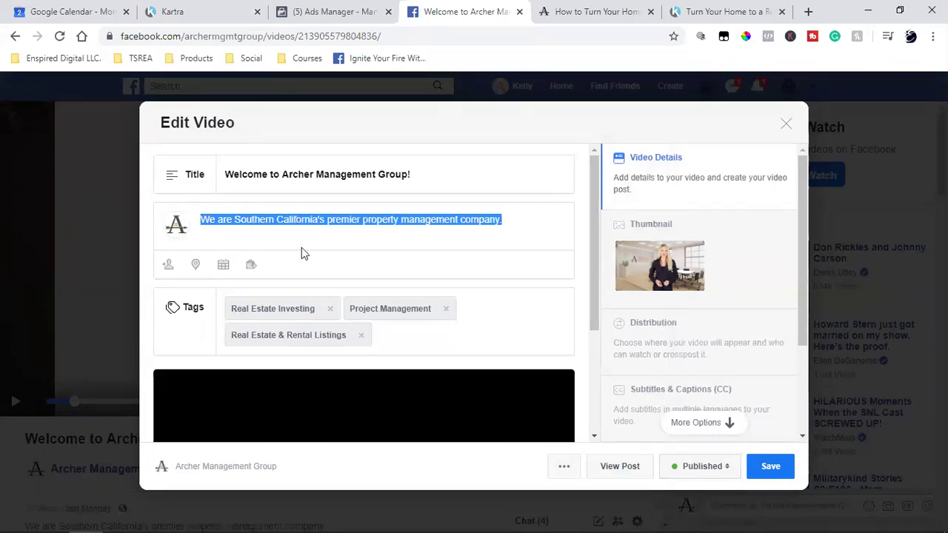
click(340, 9)
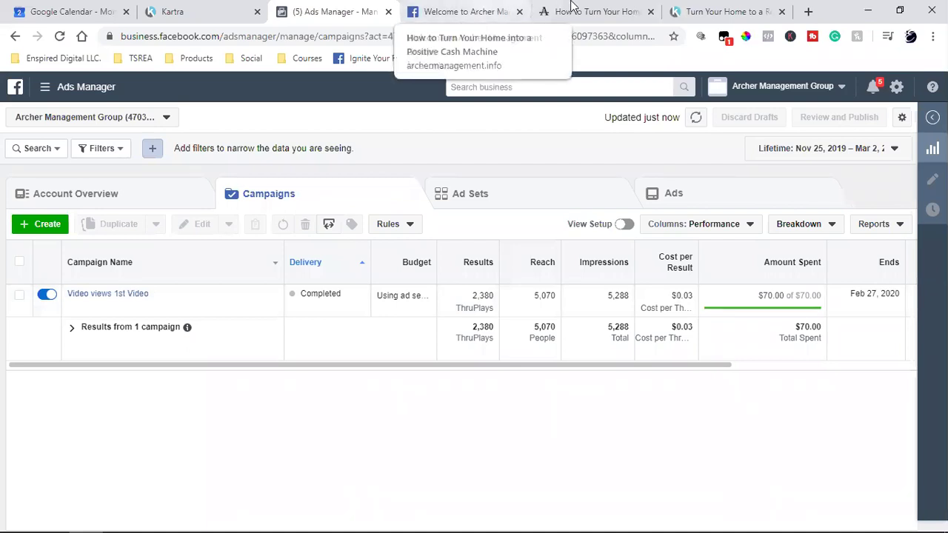
Go back from the Ads Manager campaign results to the welcome video's Edit Video dialog.
click(417, 9)
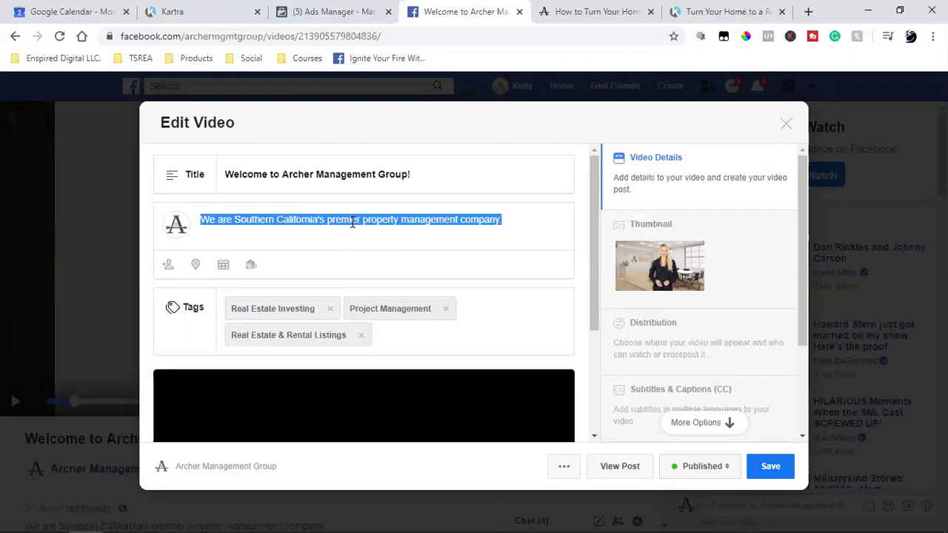
Place the cursor in the description, then bring up the 'How to Turn Your Home' landing page.
click(352, 222)
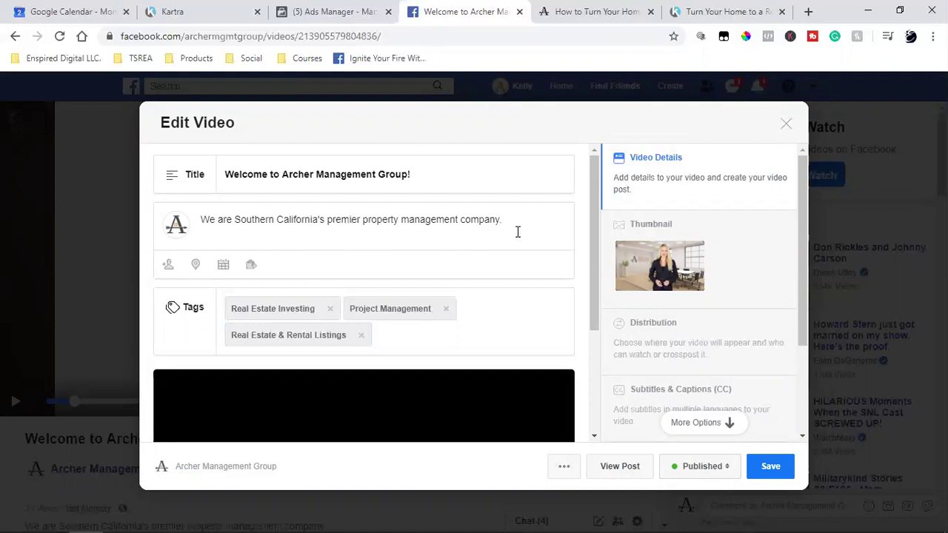
click(597, 12)
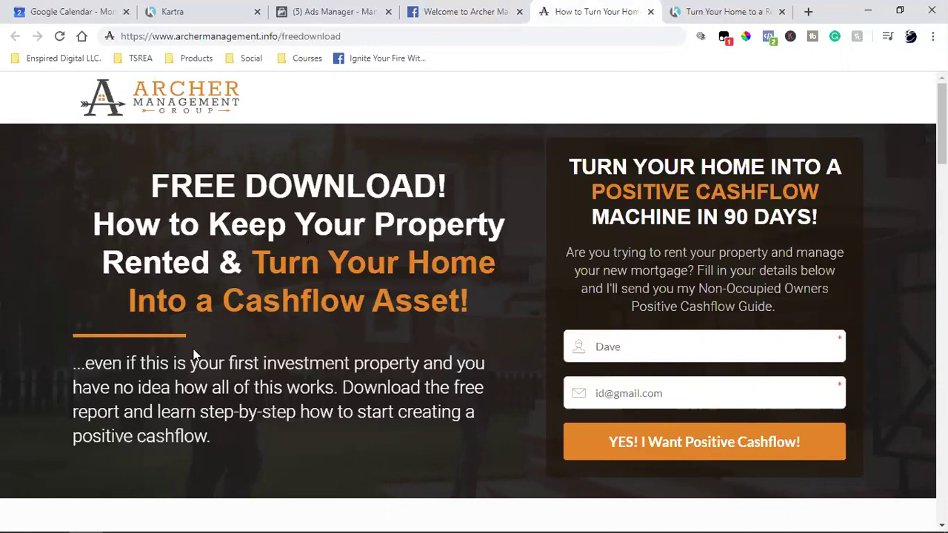
Review the landing page text, check the Ads Manager and Kartra login tabs, then return to Edit Video.
drag(152, 185, 394, 449)
click(394, 450)
scroll(397, 428, down, 4)
scroll(397, 428, up, 4)
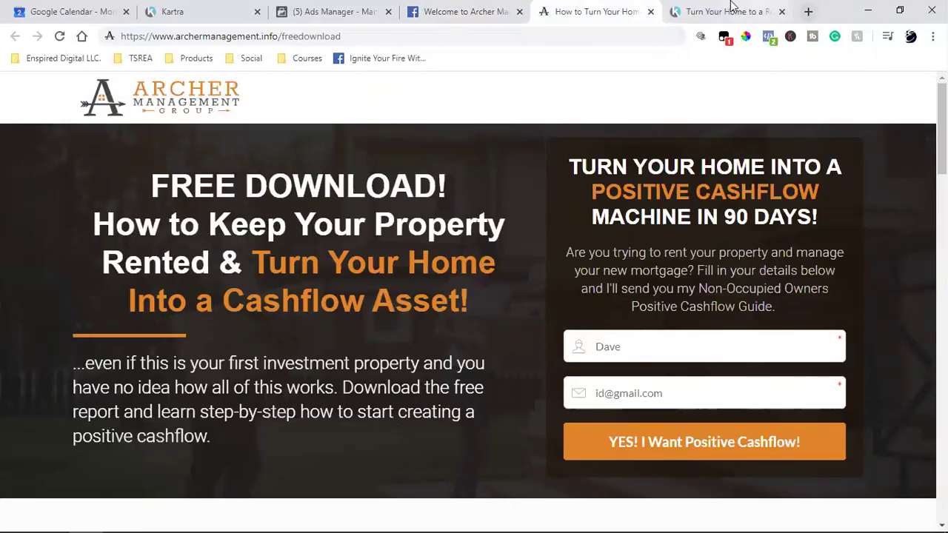
click(294, 9)
click(210, 9)
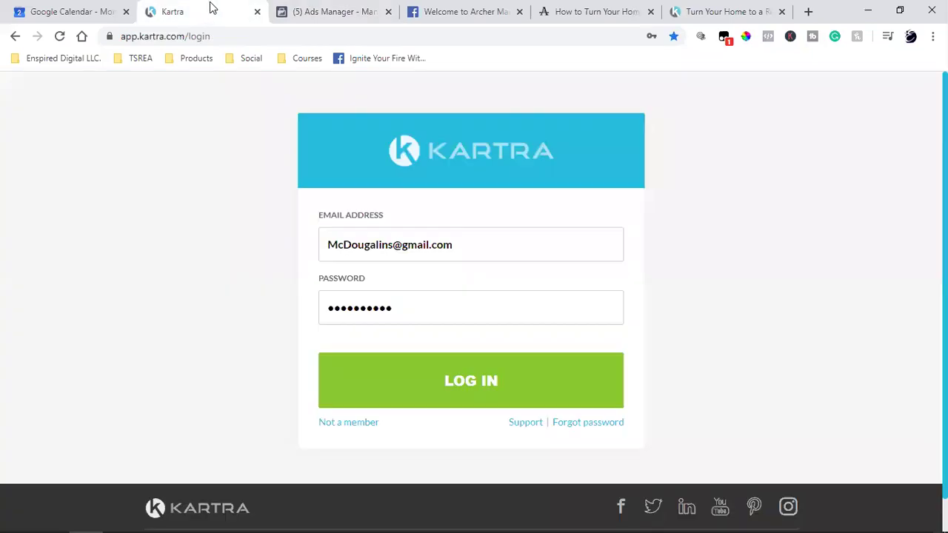
click(458, 9)
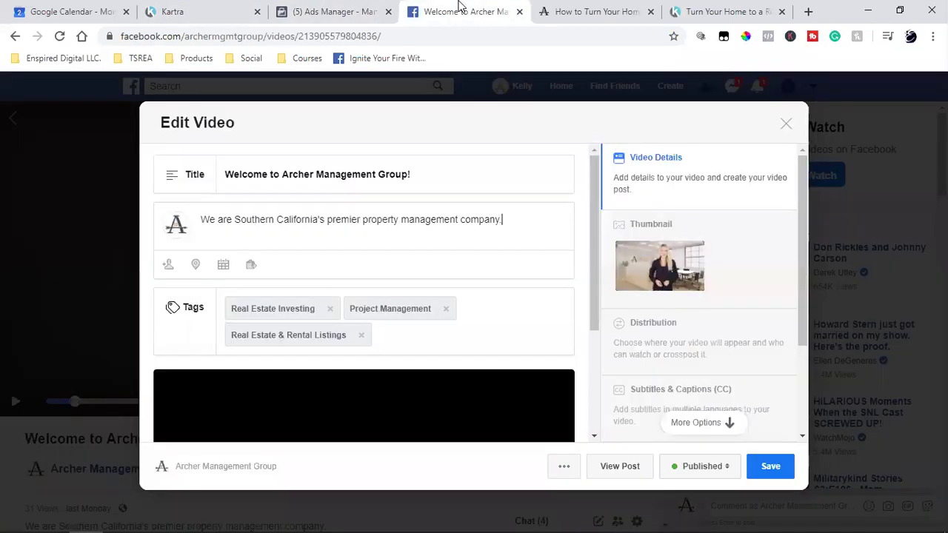
Replace the video title with the landing page's copied 'FREE DOWNLOAD!' headline.
triple_click(317, 172)
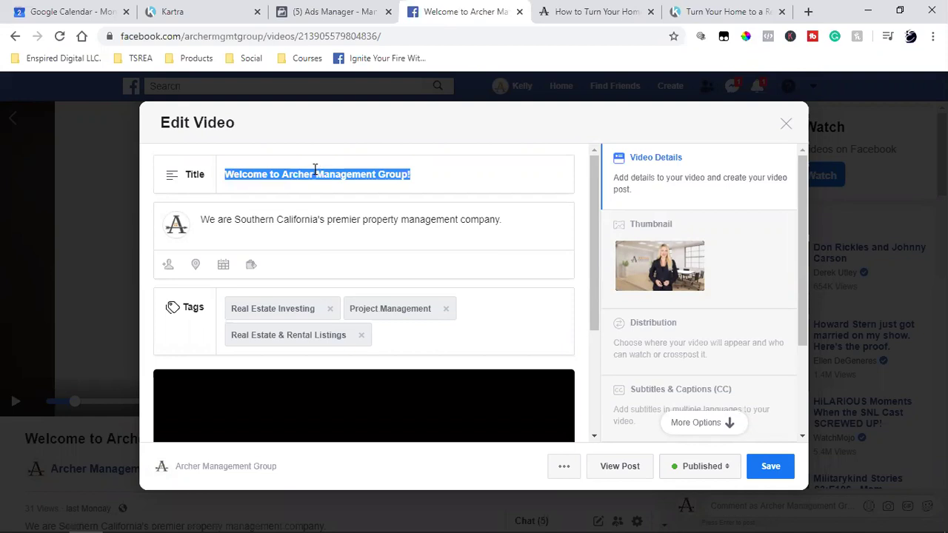
click(566, 6)
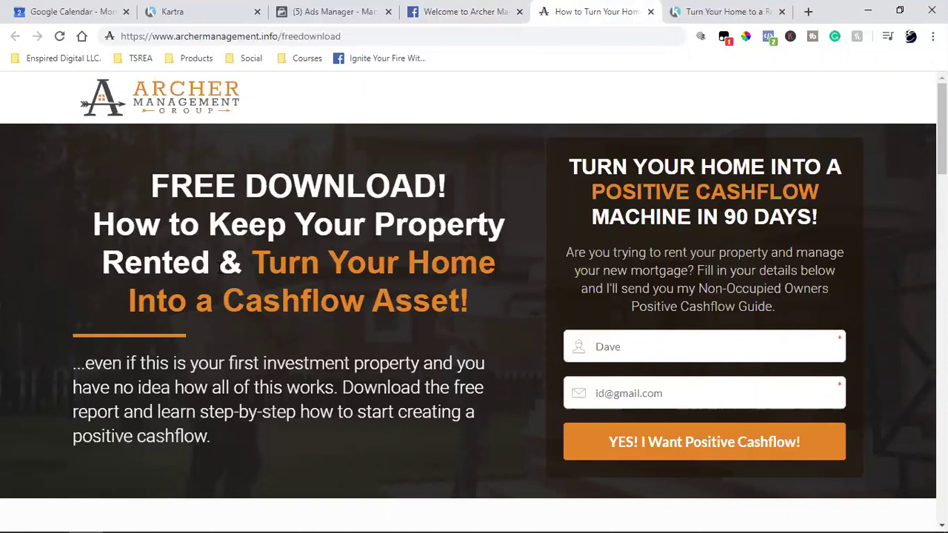
drag(320, 224, 149, 180)
right_click(191, 188)
click(198, 199)
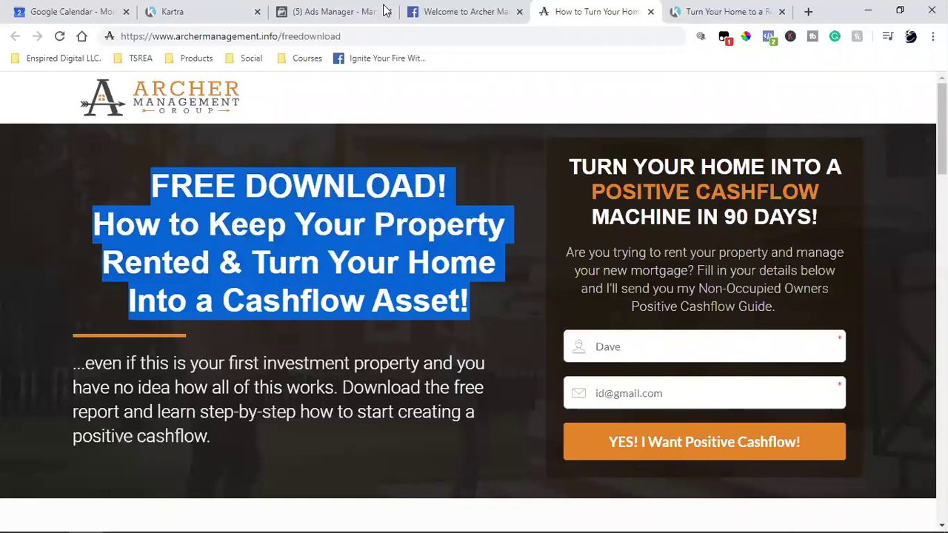
click(438, 10)
key(ctrl+v)
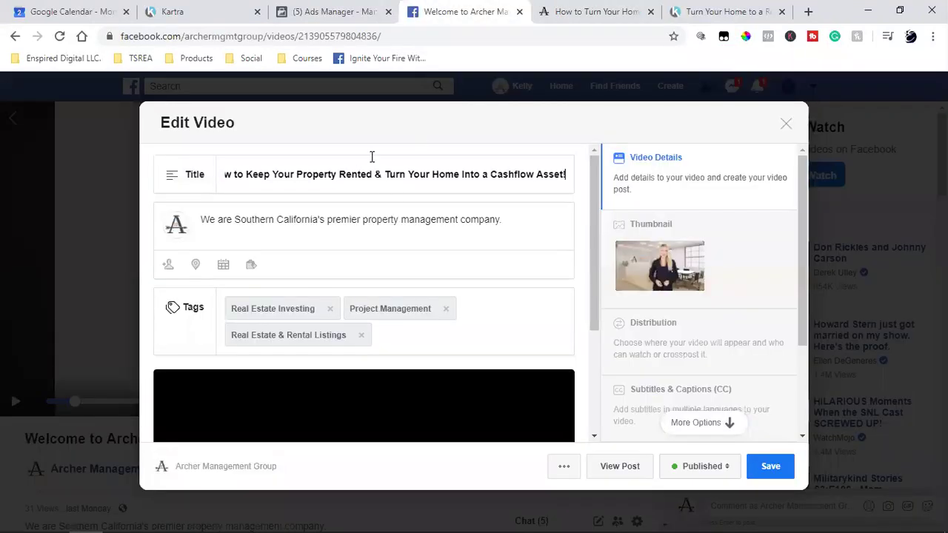
Tidy the title to '[FREE DOWNLOAD] How to Keep Your Property Rented', removing the extra space and '!'.
drag(324, 171, 223, 175)
click(330, 171)
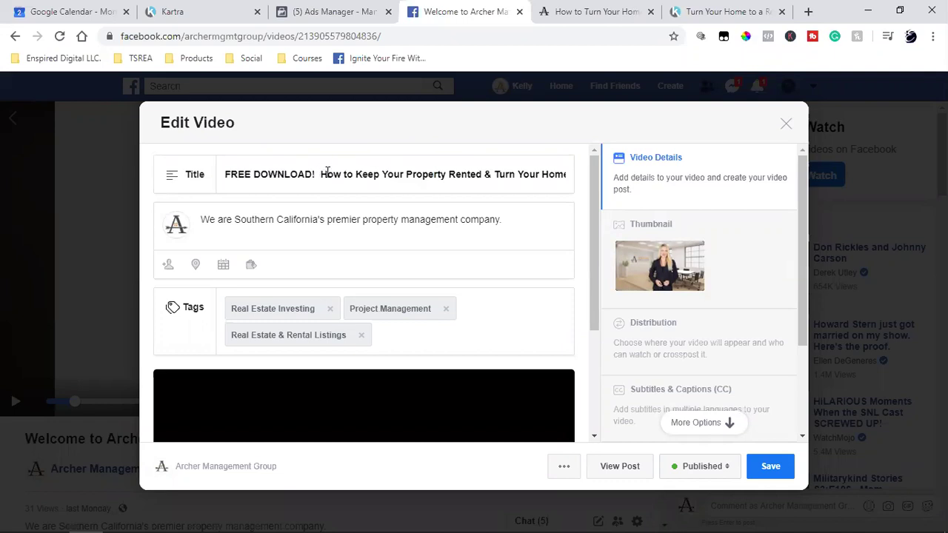
key(BackSpace)
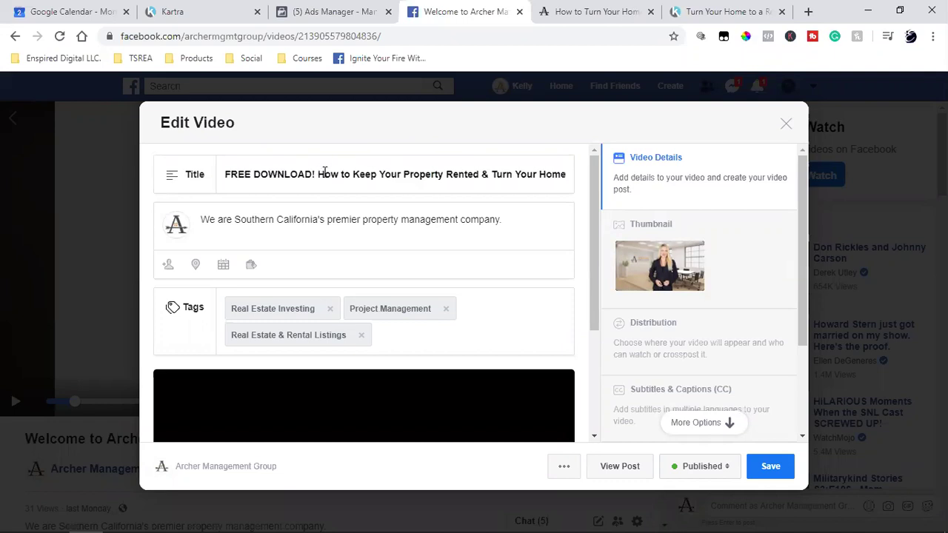
drag(391, 175, 706, 146)
click(398, 180)
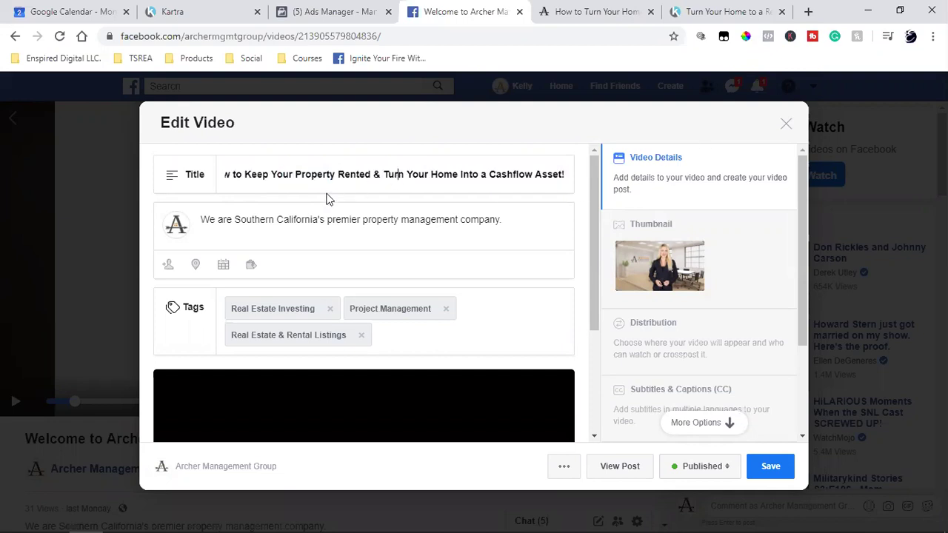
drag(366, 177, 52, 171)
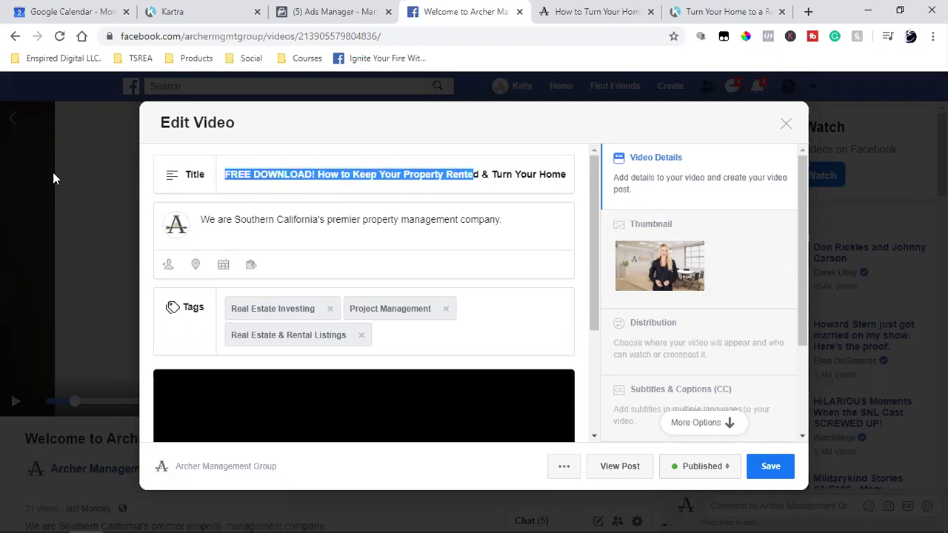
click(316, 174)
key(BackSpace)
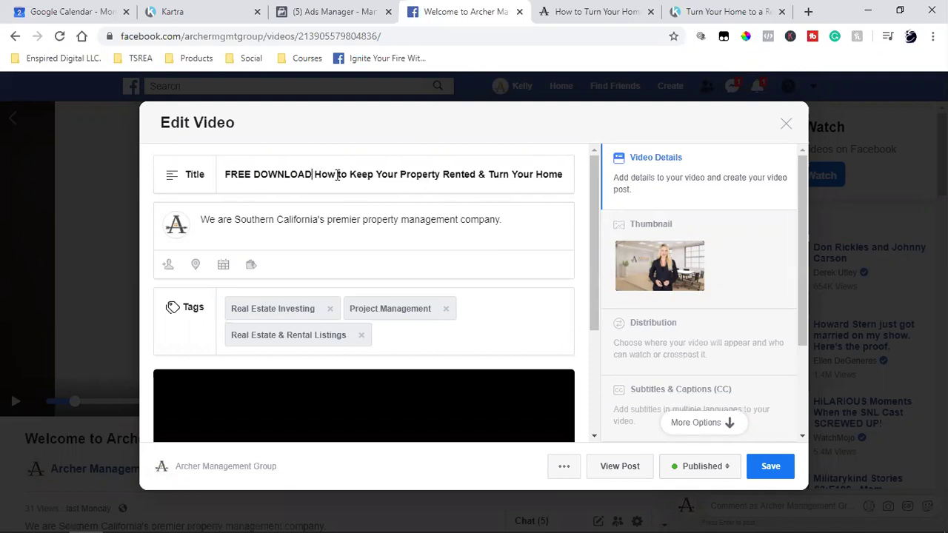
text(|)
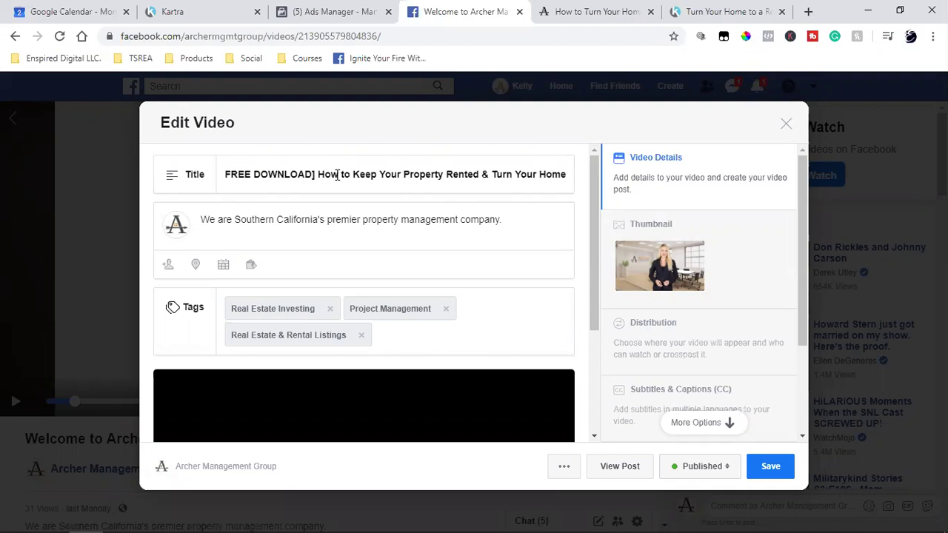
text([)
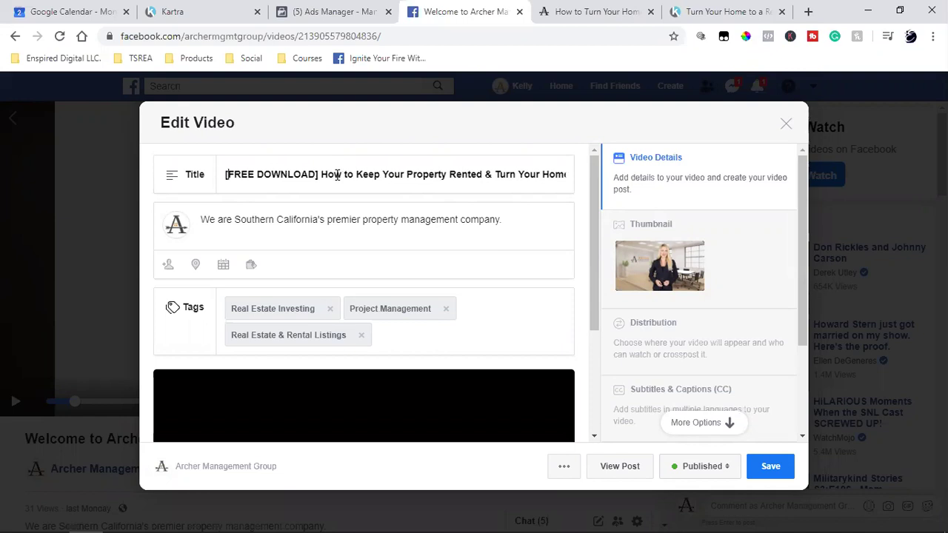
drag(320, 174, 792, 182)
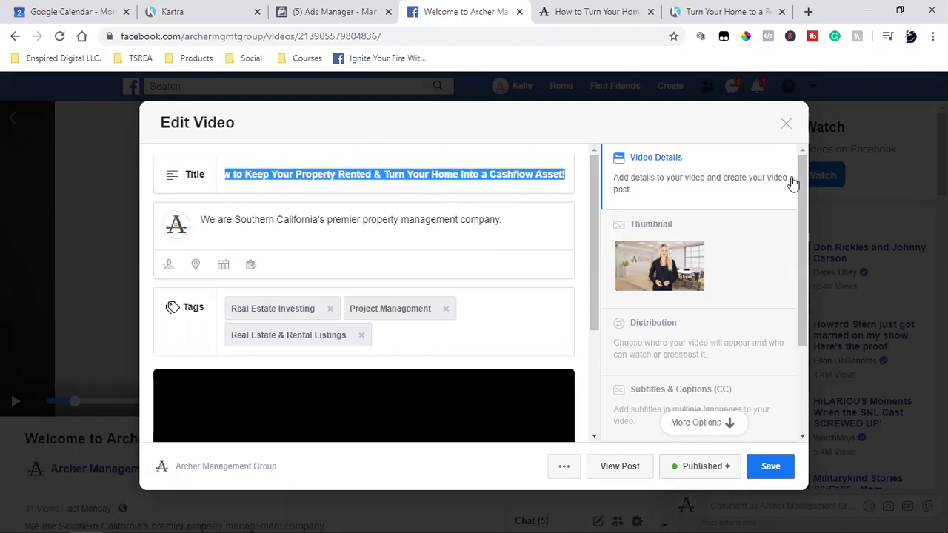
click(348, 241)
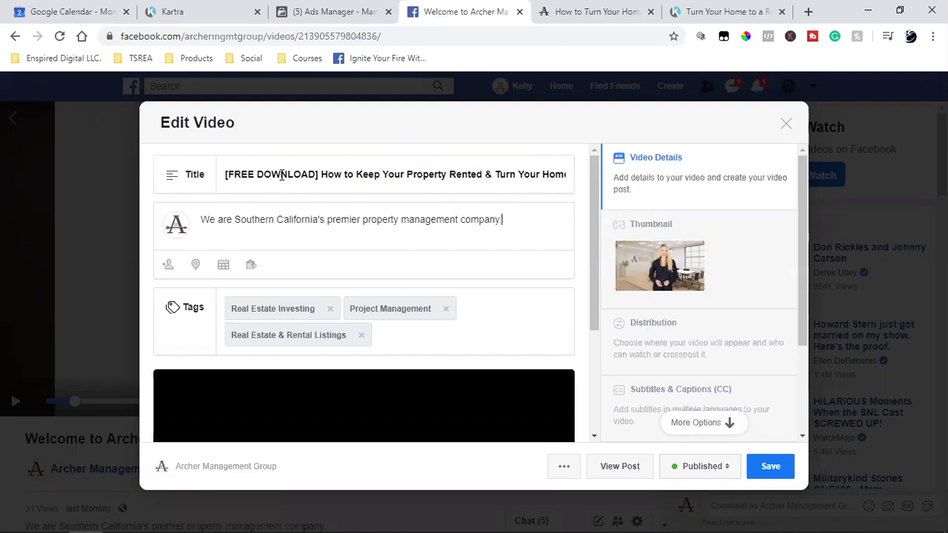
triple_click(343, 174)
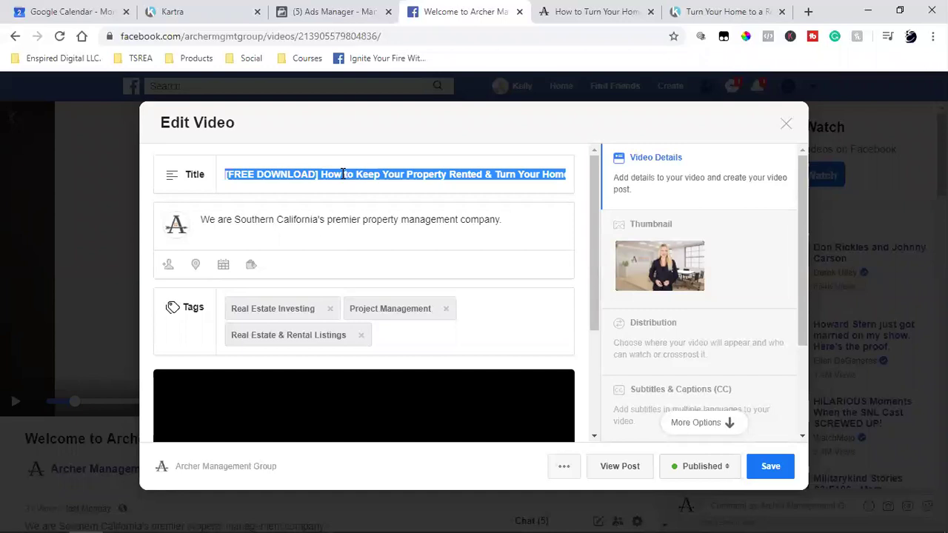
Copy the landing page's 'Even if this is your first investment property…' paragraph.
click(546, 11)
click(378, 345)
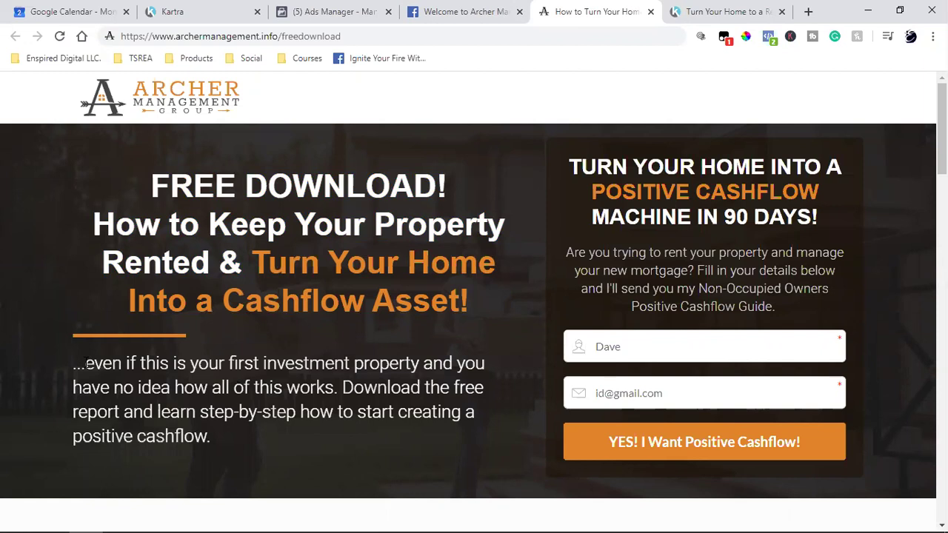
drag(86, 363, 226, 436)
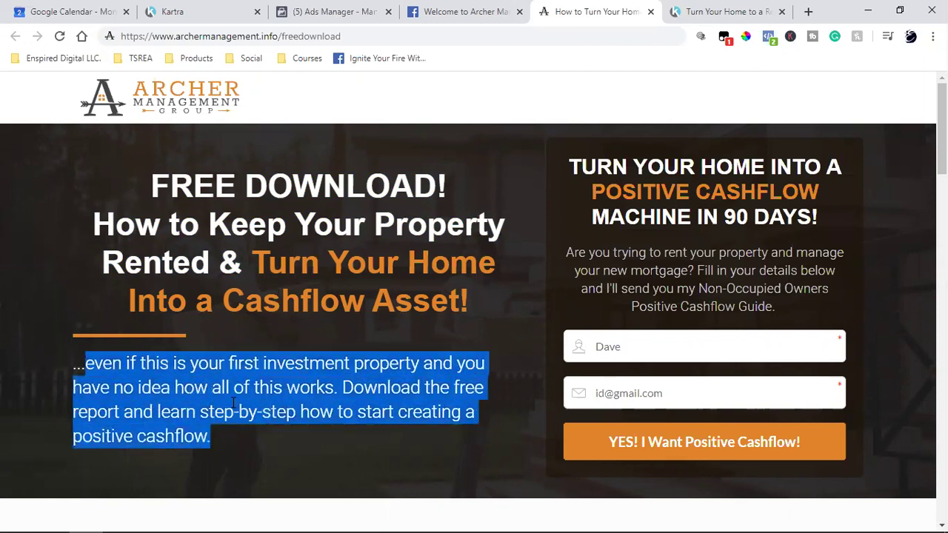
right_click(232, 403)
click(248, 414)
click(331, 9)
click(481, 9)
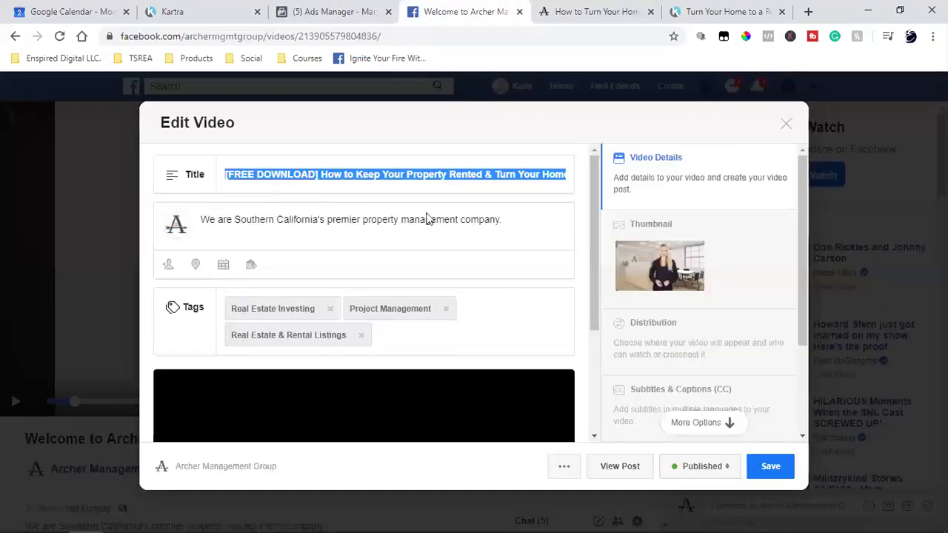
Paste it as a new description paragraph below the company sentence, capitalizing 'Even'.
click(514, 216)
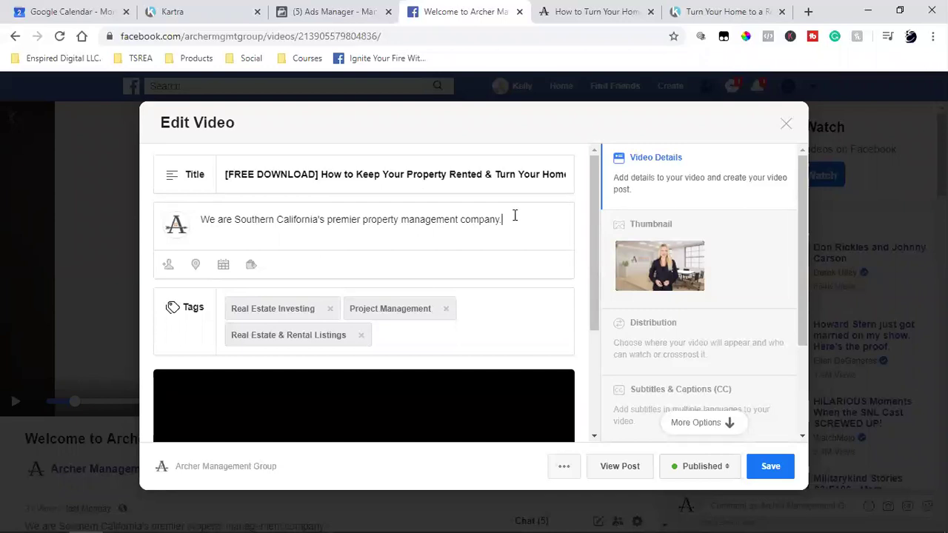
key(Return)
key(ctrl+v)
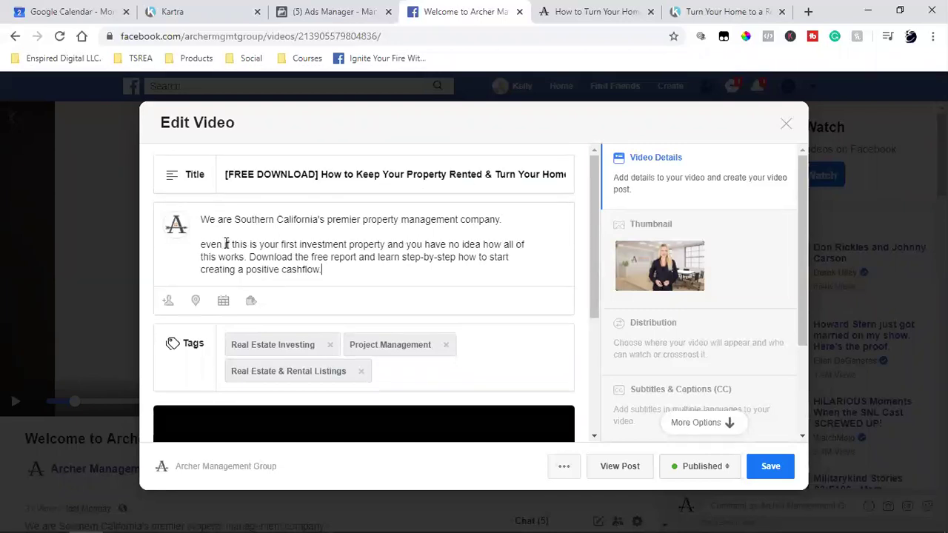
click(198, 244)
key(Delete)
text(E)
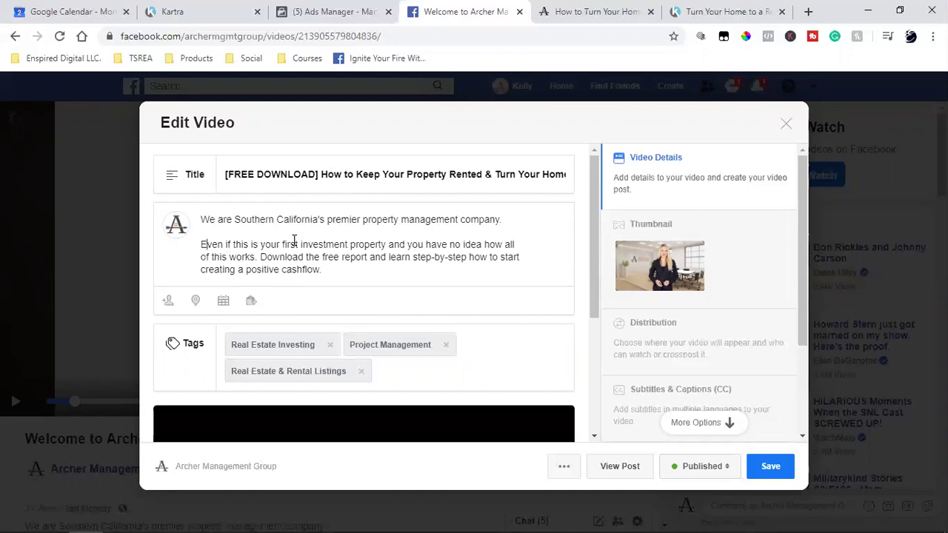
drag(391, 177, 734, 169)
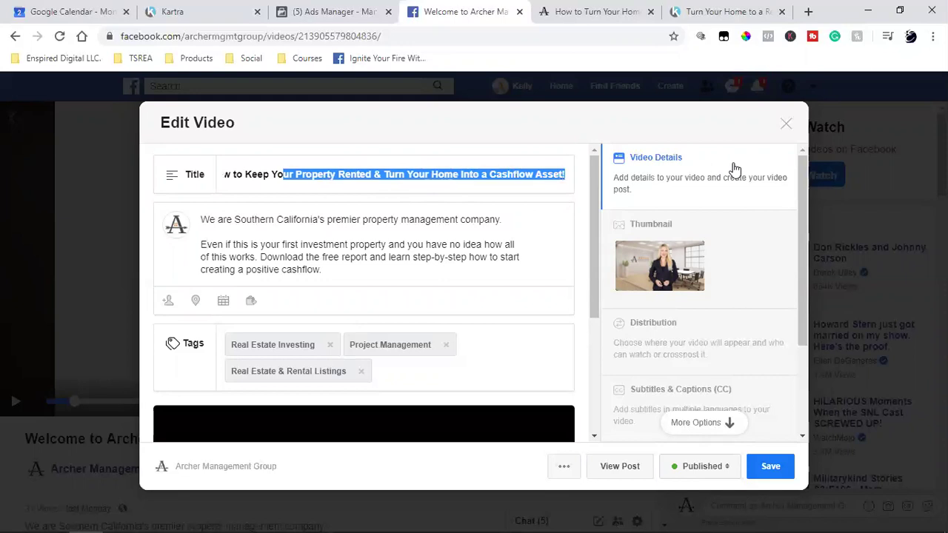
click(474, 257)
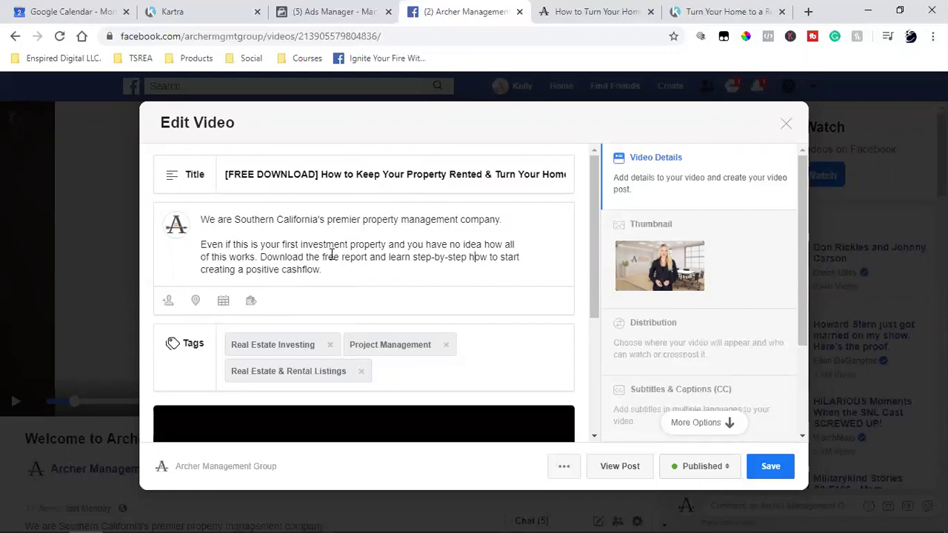
Replace 'Download the free report and learn' with 'Your FREE Download will teach you' in the description.
click(258, 257)
text(Your FREE)
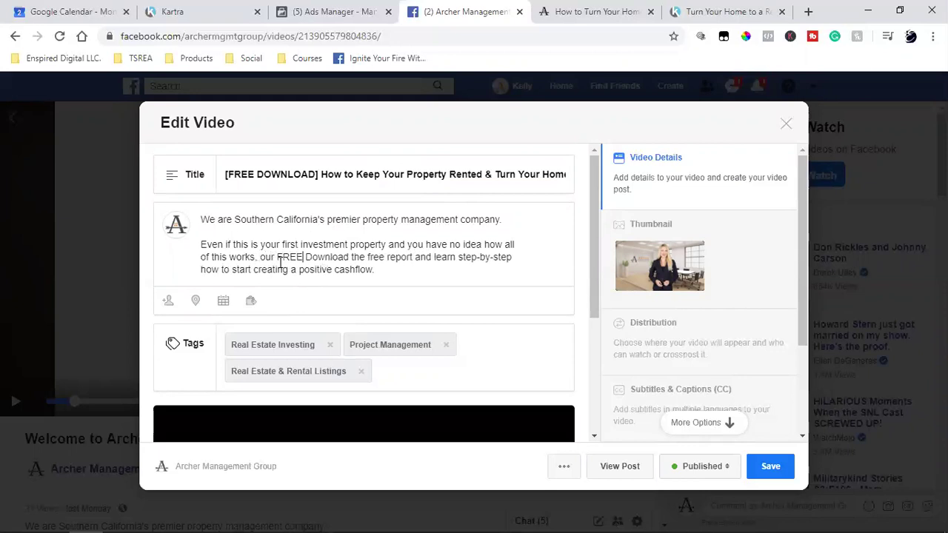
click(433, 257)
key(BackSpace)
key(BackSpace)
key(BackSpace)
key(BackSpace)
key(BackSpace)
key(BackSpace)
key(BackSpace)
key(BackSpace)
key(BackSpace)
key(BackSpace)
key(BackSpace)
key(BackSpace)
key(BackSpace)
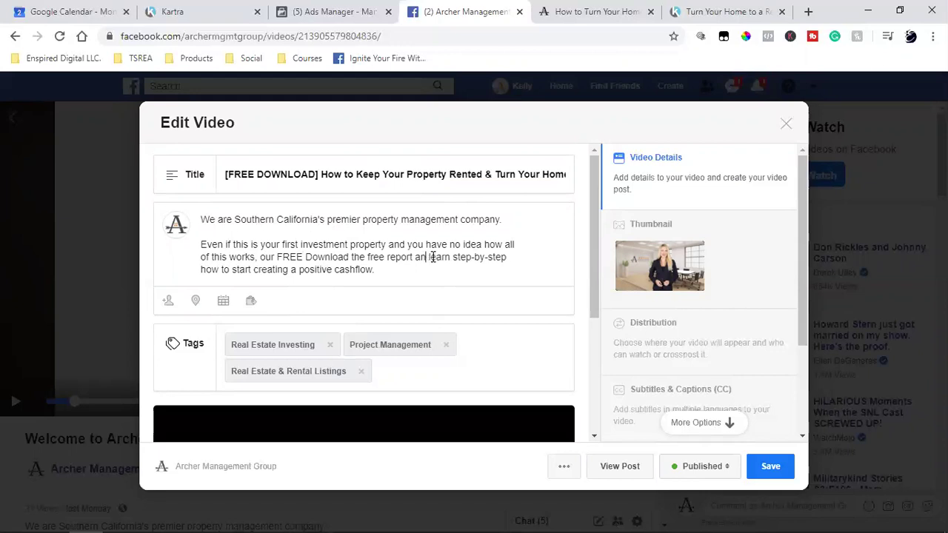
key(BackSpace)
key(BackSpace)
key(BackSpace)
key(BackSpace)
key(BackSpace)
key(BackSpace)
key(BackSpace)
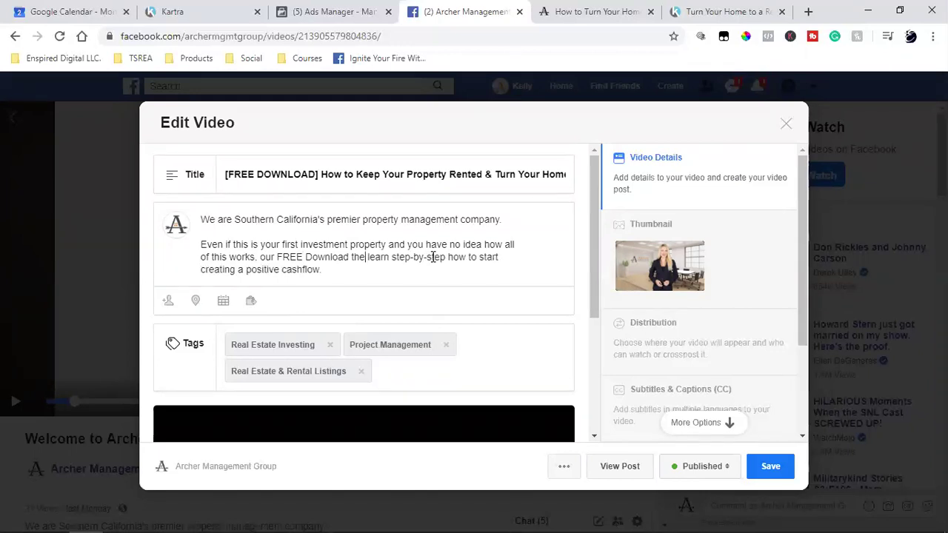
text(will teach you)
text( ste)
key(BackSpace)
key(BackSpace)
key(BackSpace)
key(BackSpace)
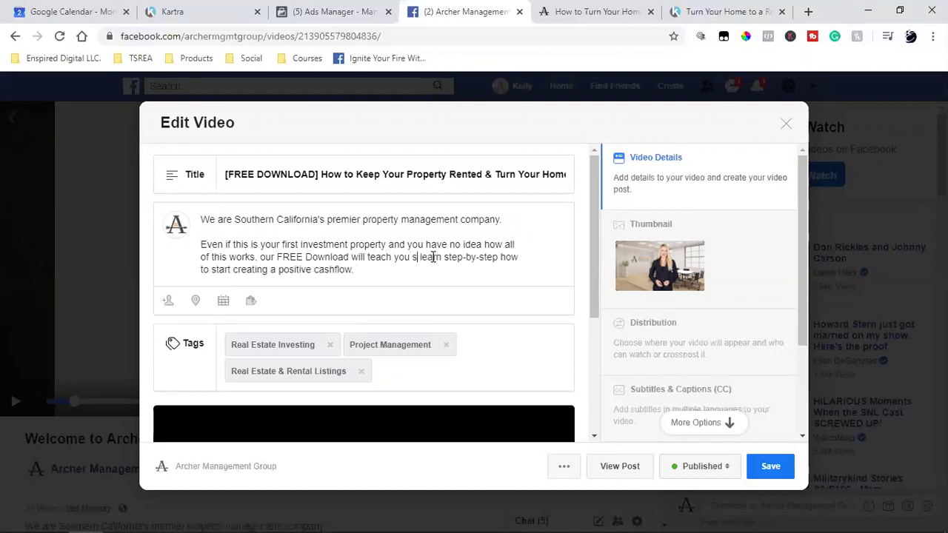
key(Delete)
key(Delete)
key(Delete)
key(Delete)
key(Delete)
key(Delete)
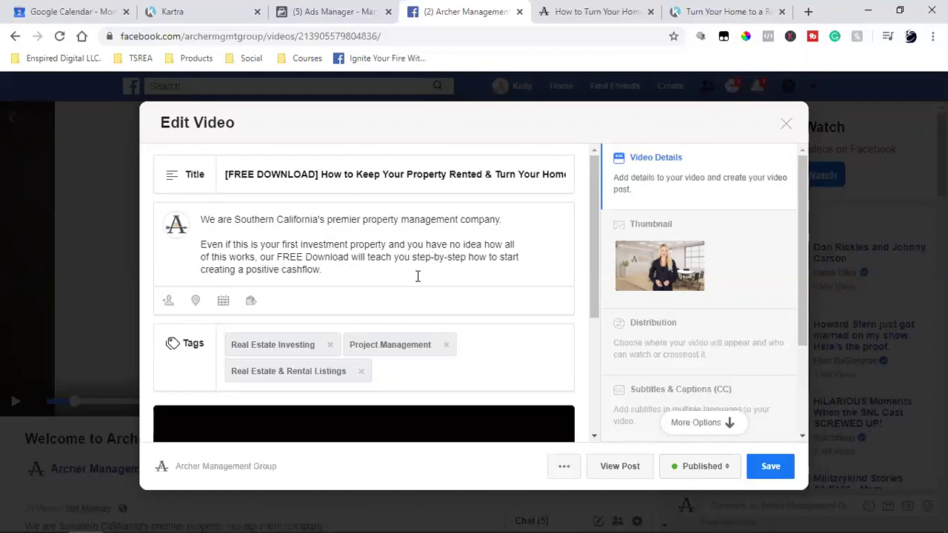
End the paragraph with 'today' and add a 'Click "Learn More" to download now!' line.
click(347, 272)
text(today)
key(Return)
key(Return)
text(Click h"Learn)
key(BackSpace)
key(BackSpace)
key(BackSpace)
key(BackSpace)
key(BackSpace)
key(BackSpace)
key(BackSpace)
text("Learn M)
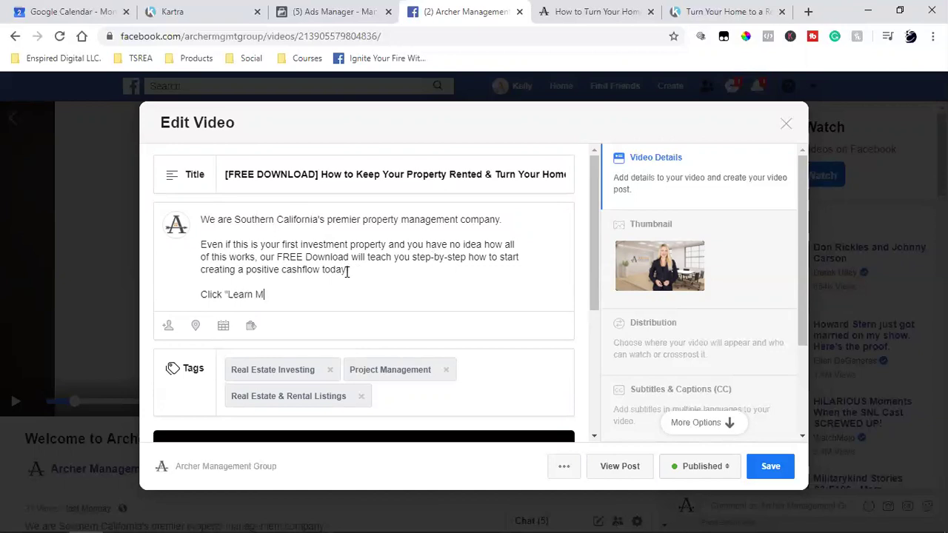
text(ore" to download now!)
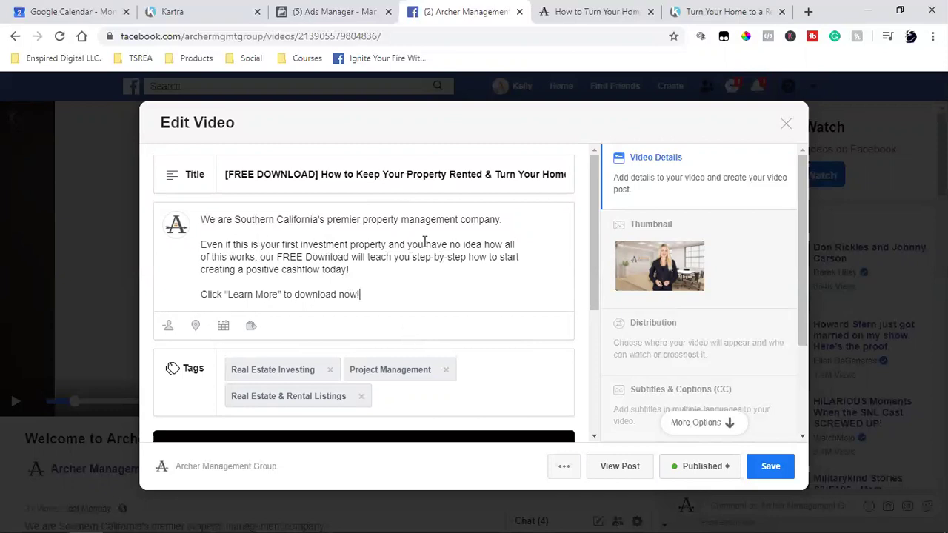
scroll(426, 244, down, 3)
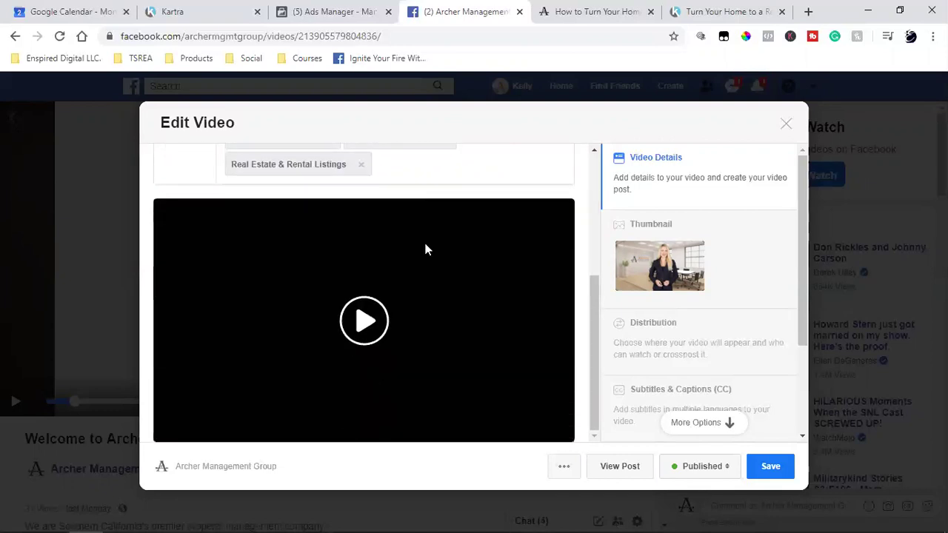
Save the edited video details and open the [FREE DOWNLOAD] video in the viewer.
click(765, 468)
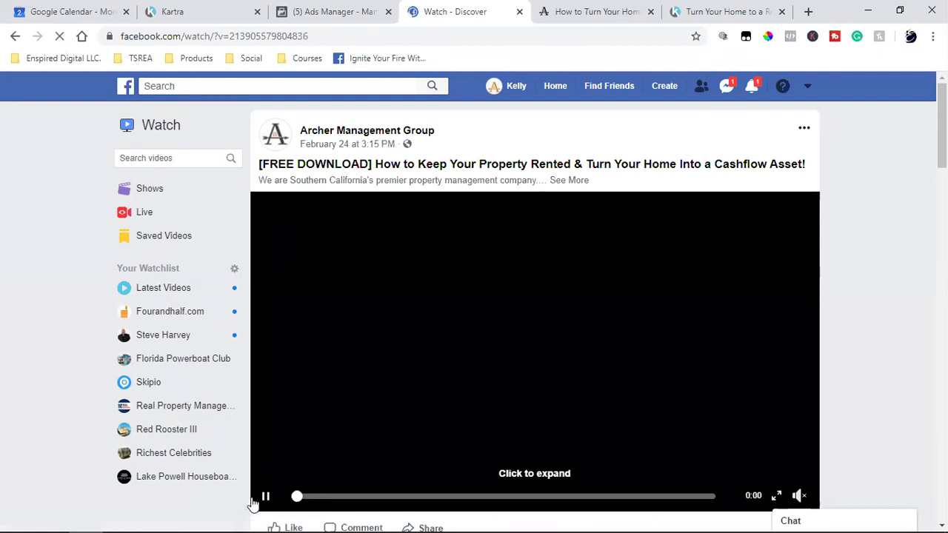
scroll(516, 332, down, 2)
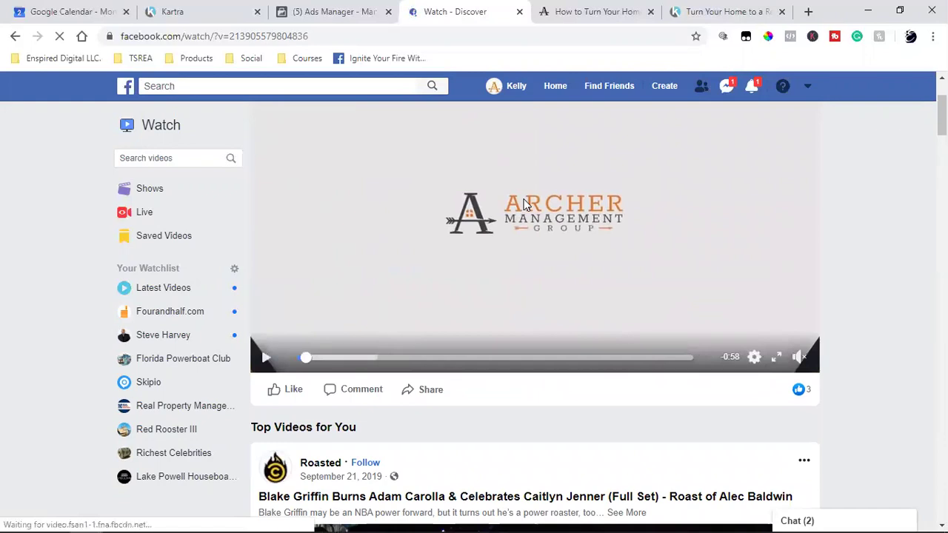
click(524, 205)
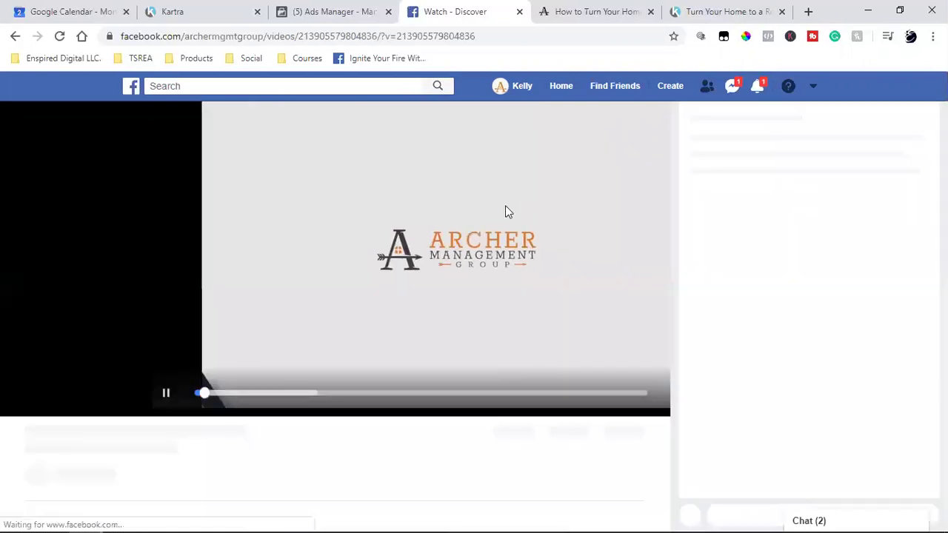
Pause playback and scroll down to read the saved description below the player.
click(16, 403)
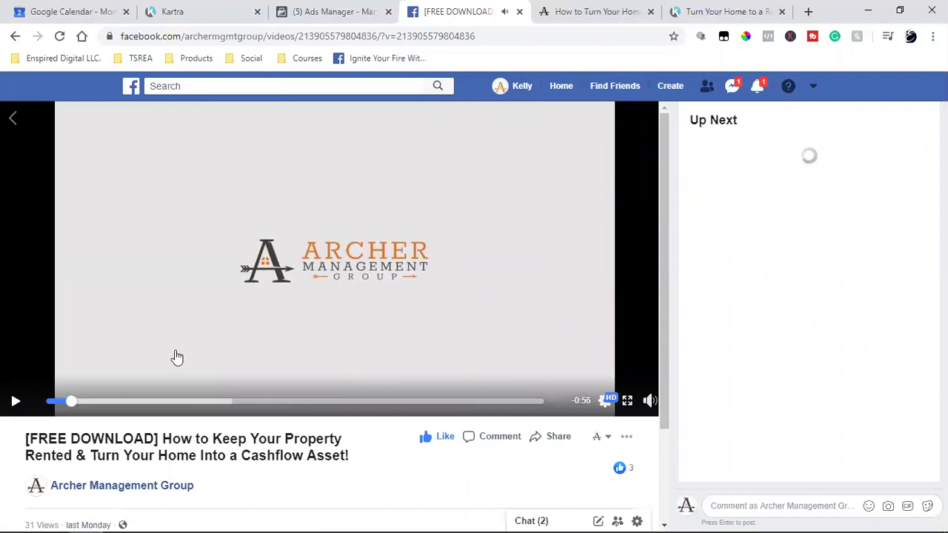
scroll(177, 454, down, 2)
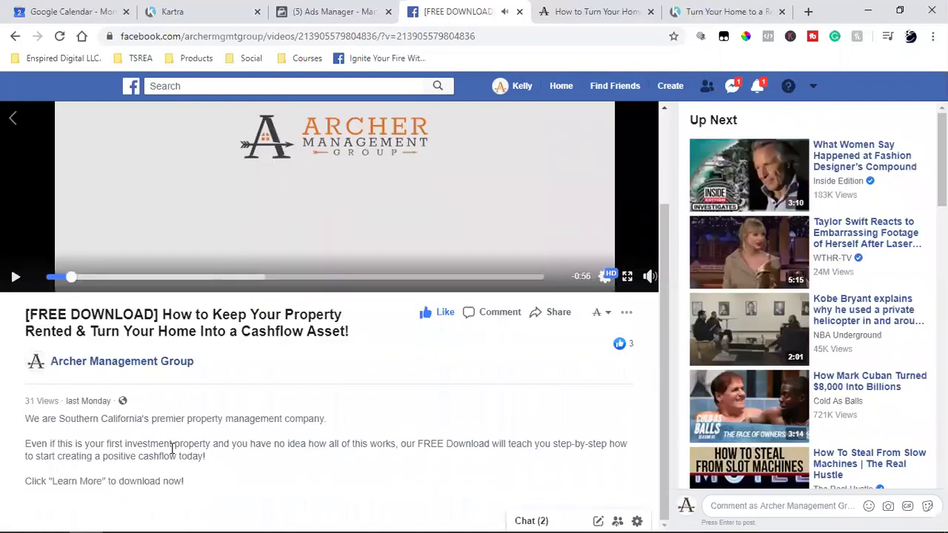
drag(88, 430, 218, 501)
click(237, 467)
mouse_move(630, 348)
Edit the welcome video's description to offer 'your free guide' and add a 'Download here' line.
click(626, 315)
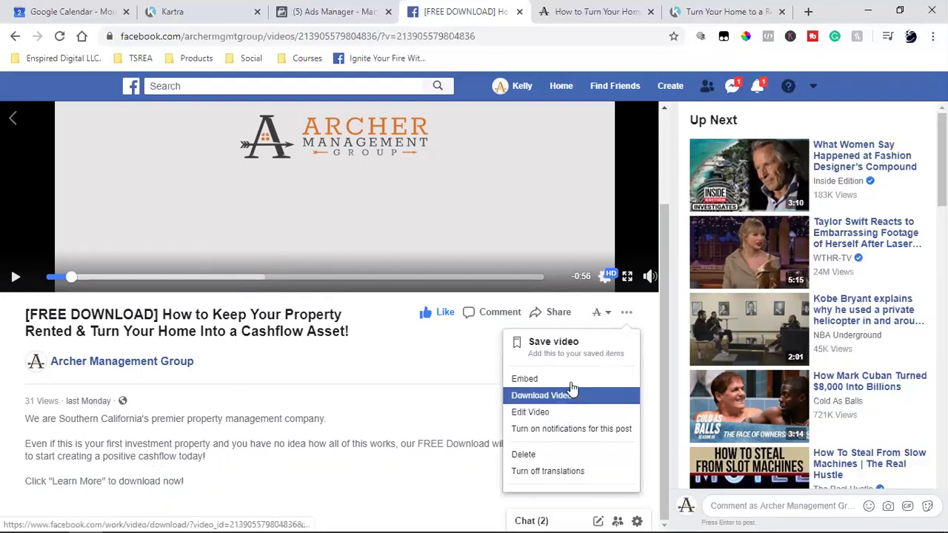
click(564, 412)
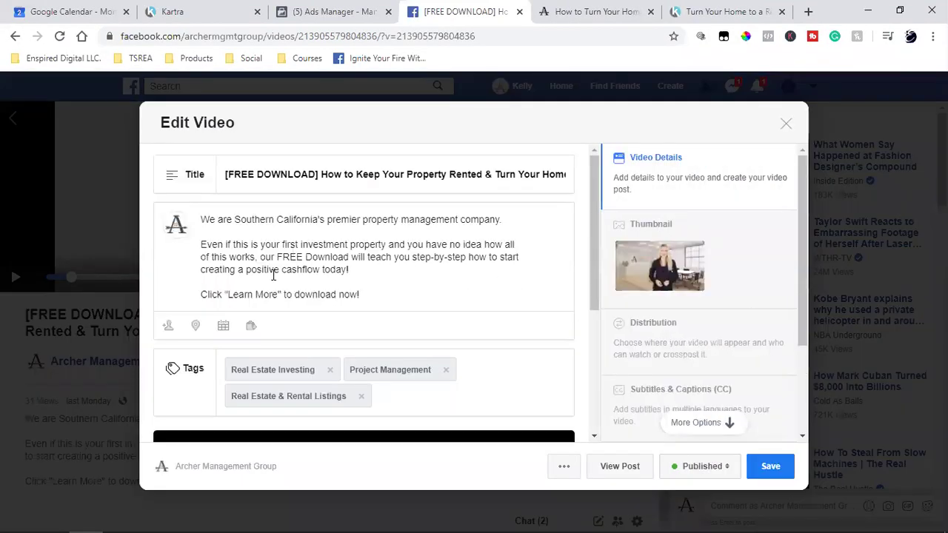
click(340, 290)
text(your free)
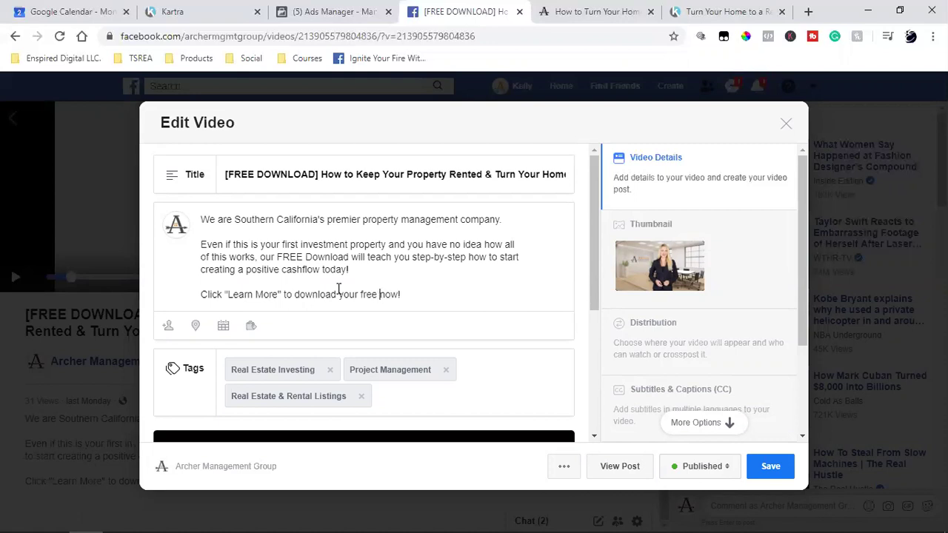
text(guide)
key(Return)
text(Download)
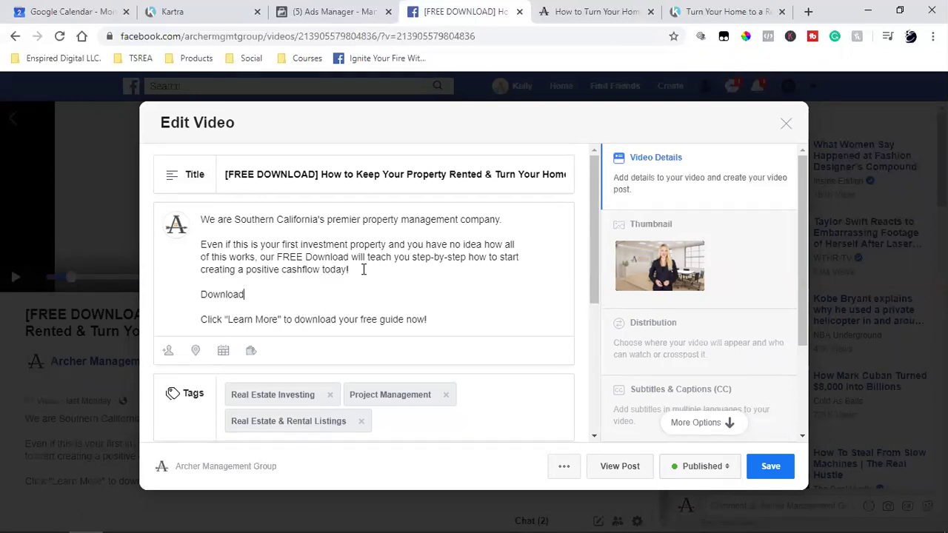
text( here)
click(808, 11)
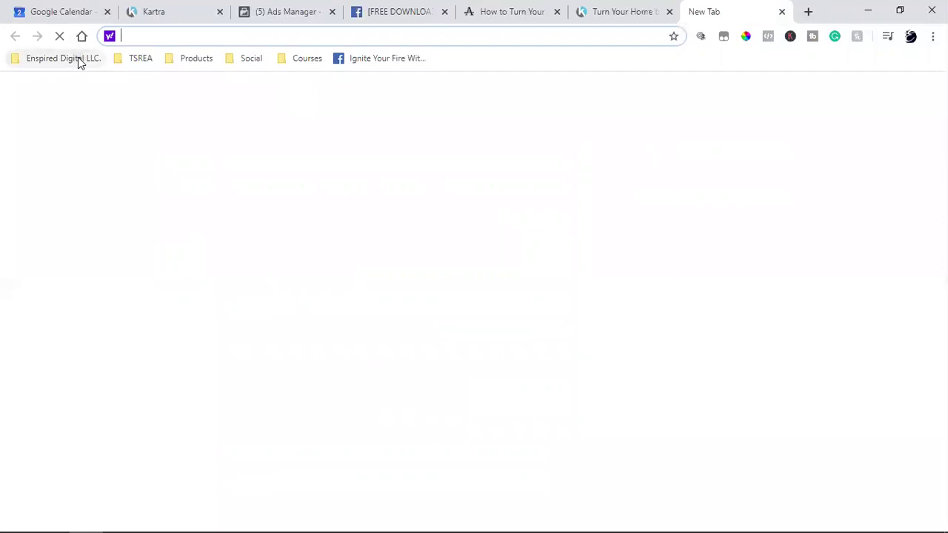
Open EmojiCopy from the Enspired Digital LLC. bookmarks and copy the 👉 pointing-hand emoji.
click(78, 57)
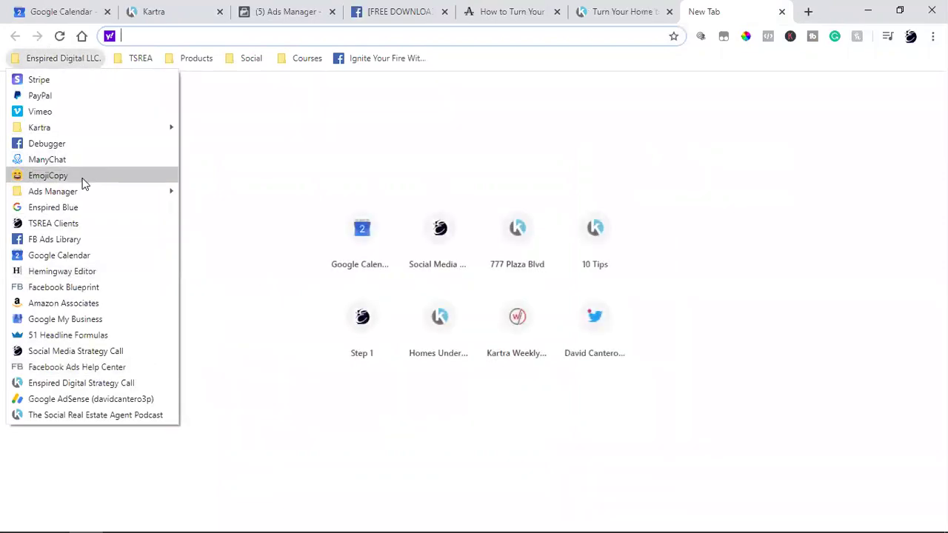
click(48, 175)
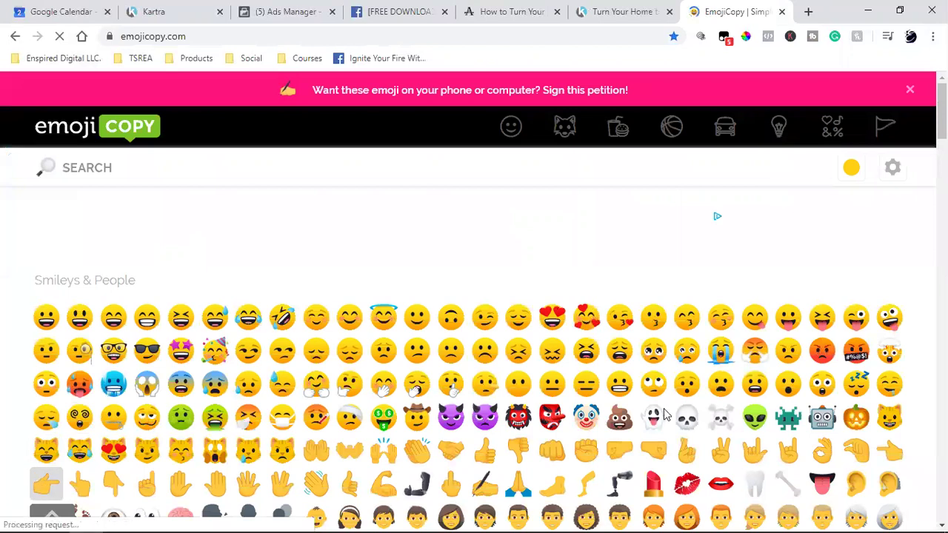
click(683, 465)
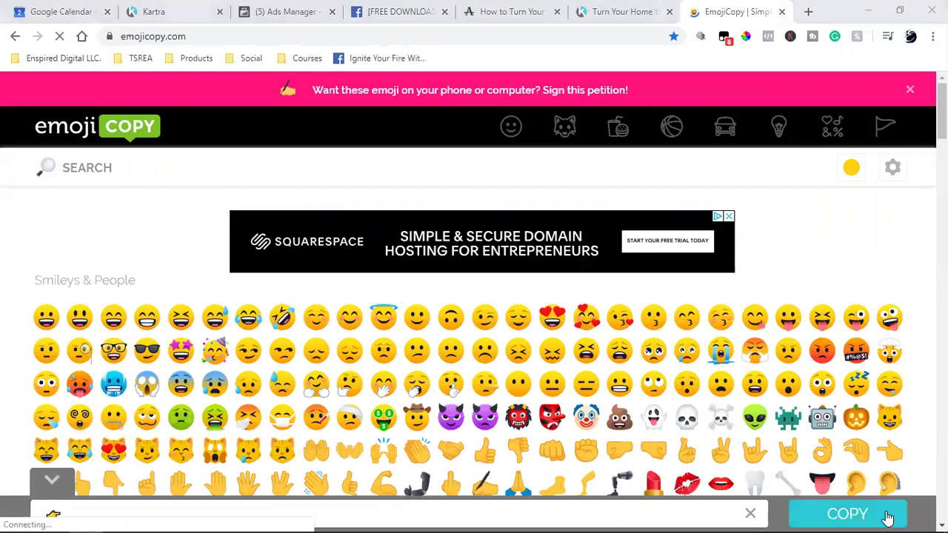
key(ctrl+shift+Tab)
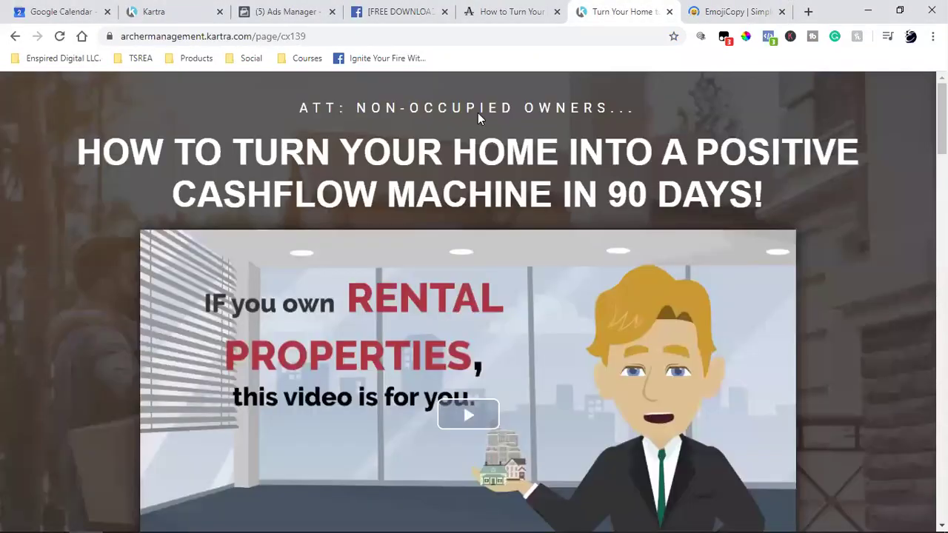
Back in Facebook's Edit Video dialog, paste the 👉 emoji right after 'Download here'.
click(511, 11)
click(403, 11)
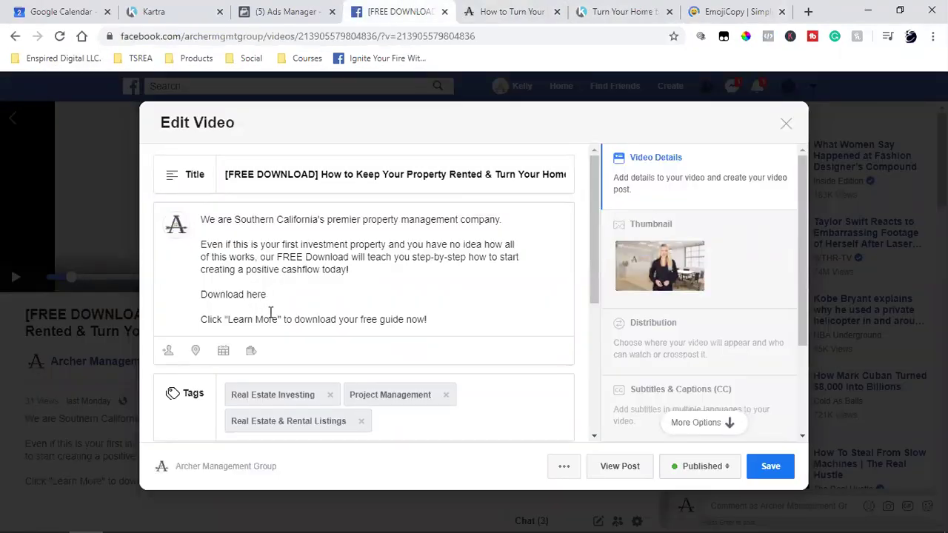
key(ctrl+v)
Open the Google homepage in a new tab with the search box focused.
click(808, 11)
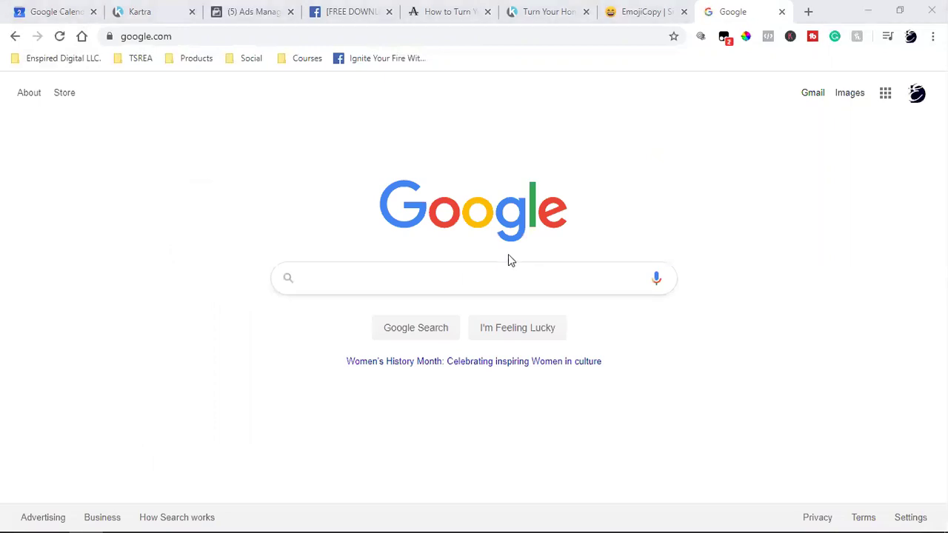
click(444, 285)
Search Google for 'bitly' and open the Bitly site.
text(bitly)
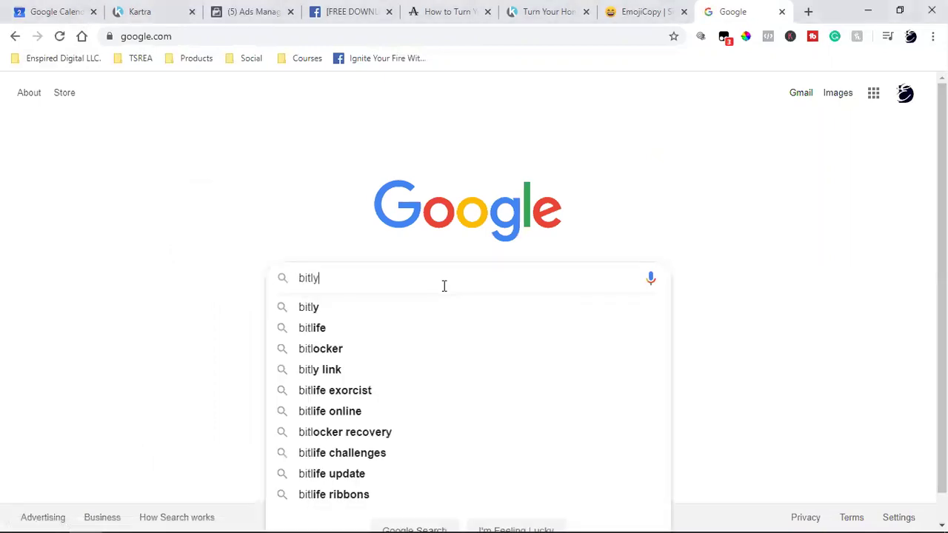
key(Return)
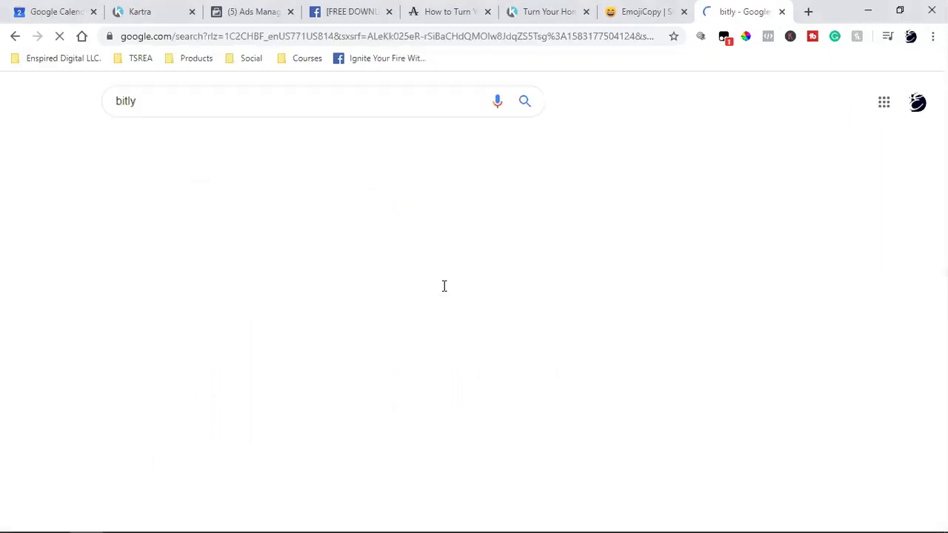
click(148, 223)
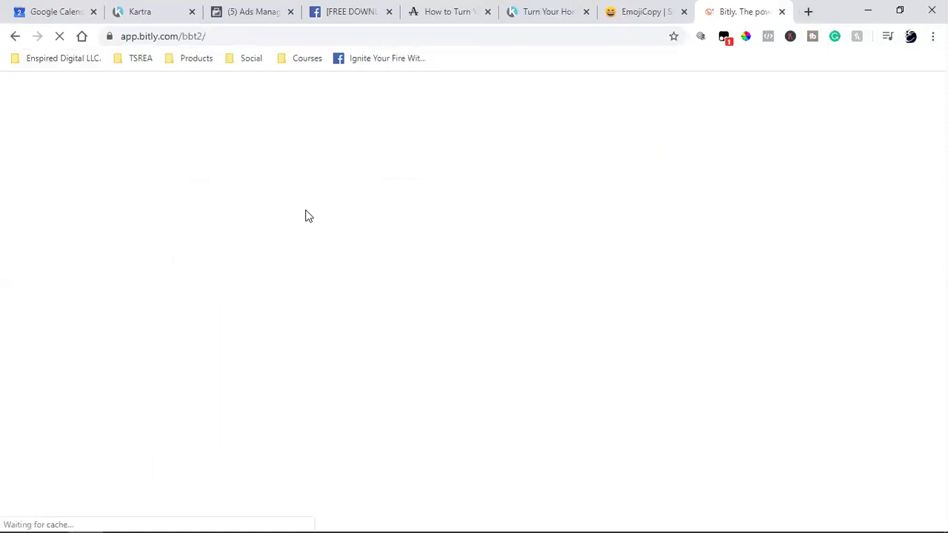
Copy the free-download landing page's address and go to the Bitly links page.
key(ctrl+5)
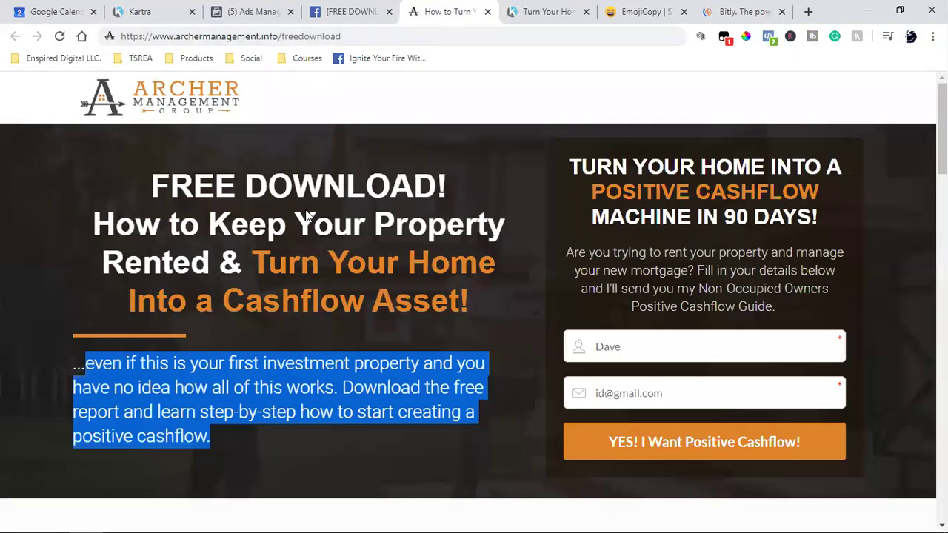
click(238, 37)
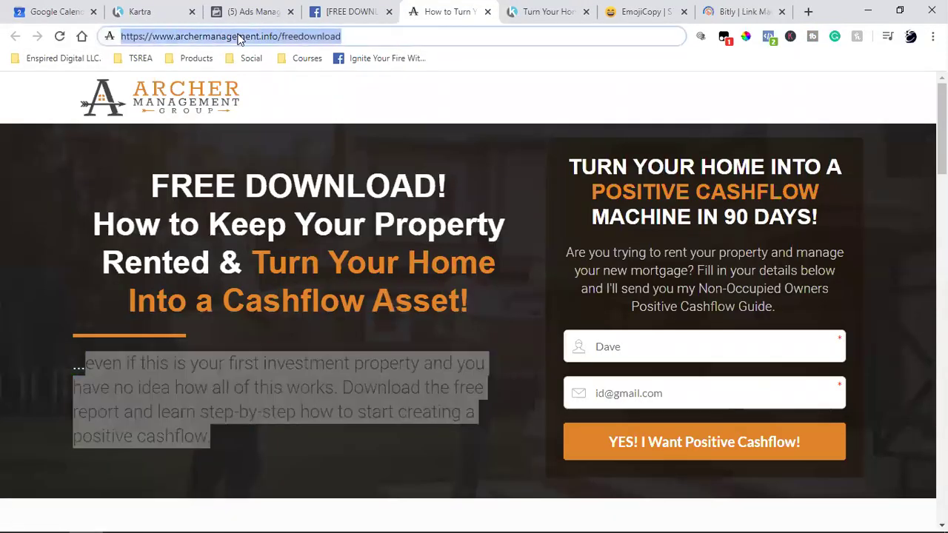
right_click(239, 39)
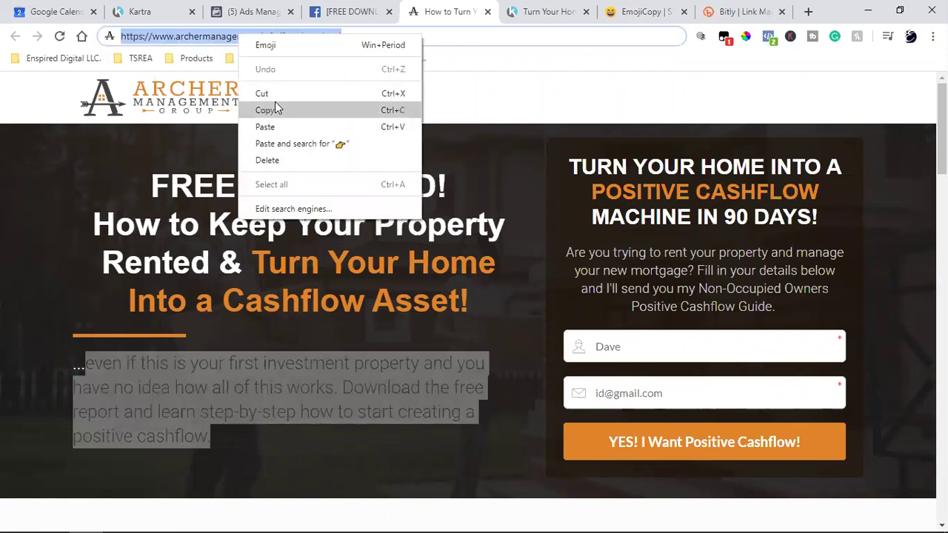
click(275, 104)
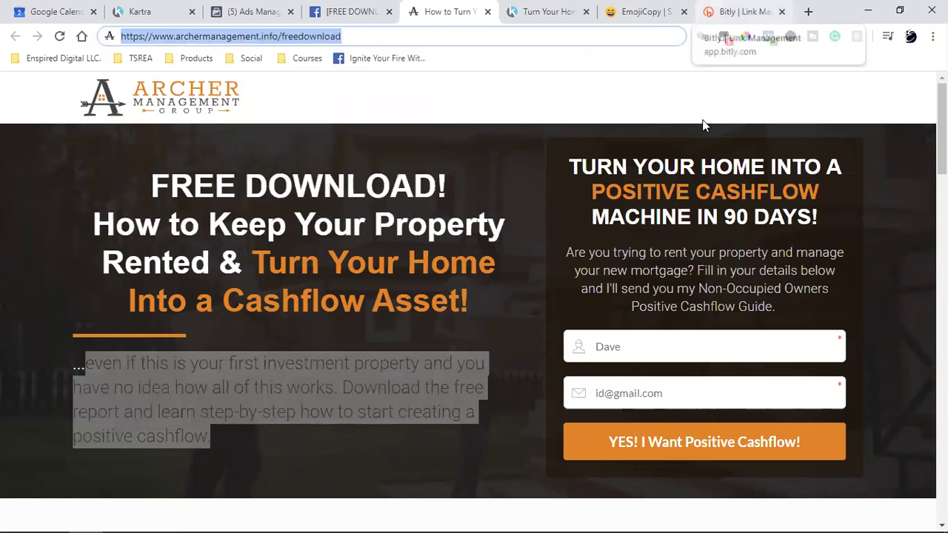
click(708, 9)
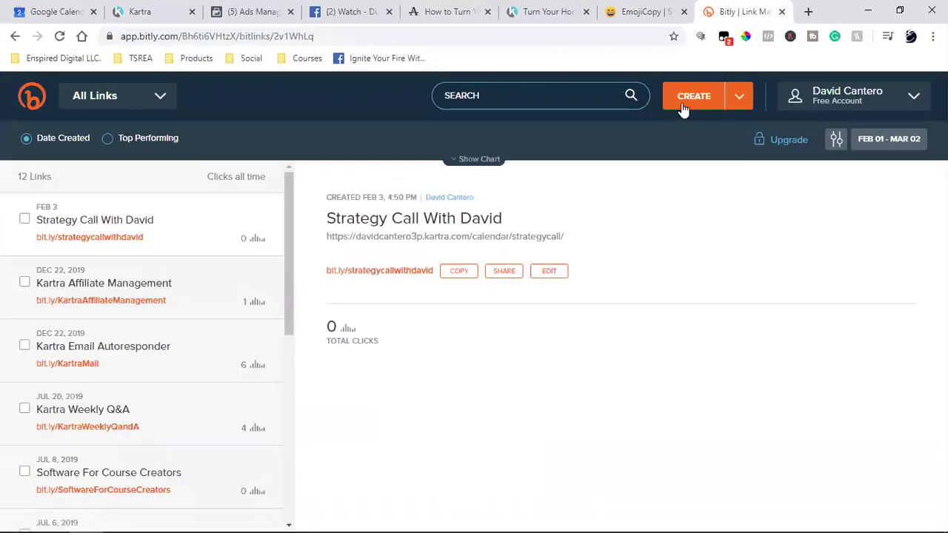
Shorten the pasted freedownload page URL to bit.ly/2ThgDu3 and erase its automatic back-half.
click(682, 104)
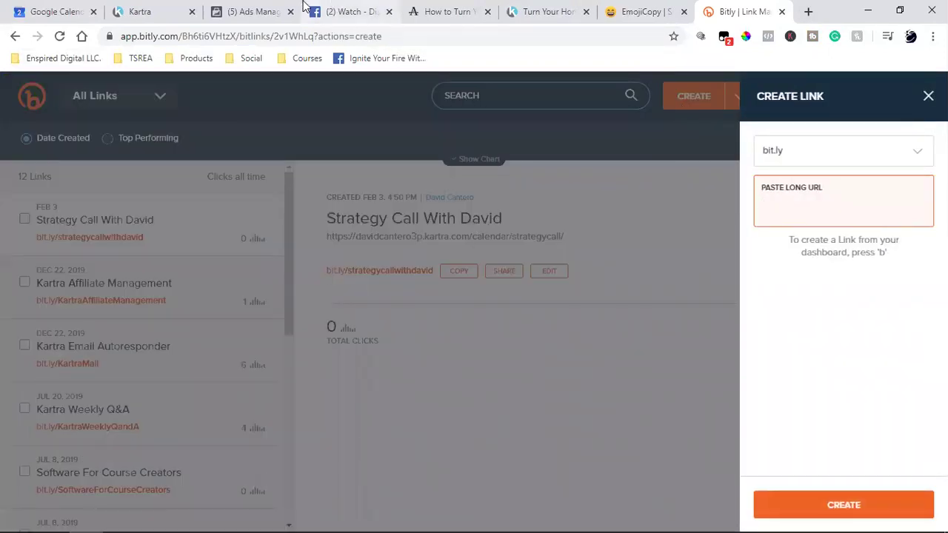
click(343, 9)
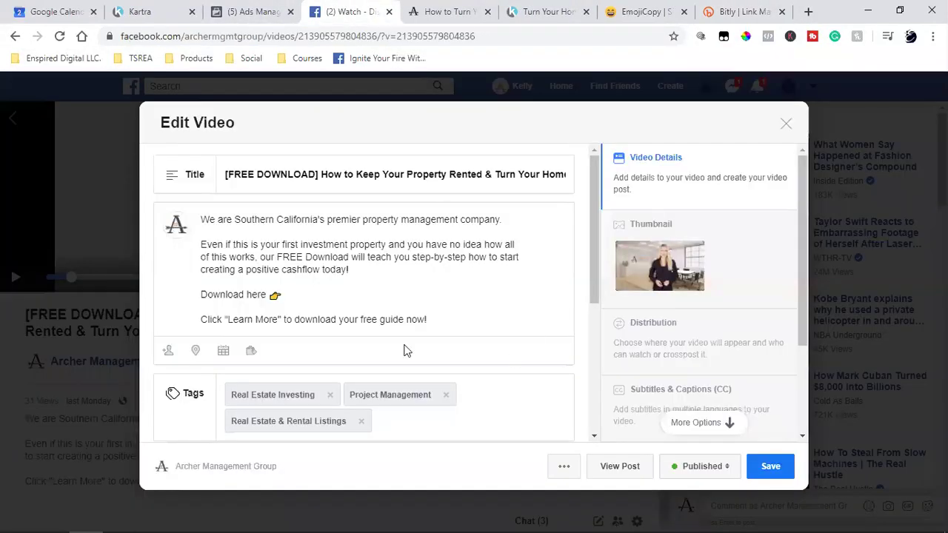
click(748, 10)
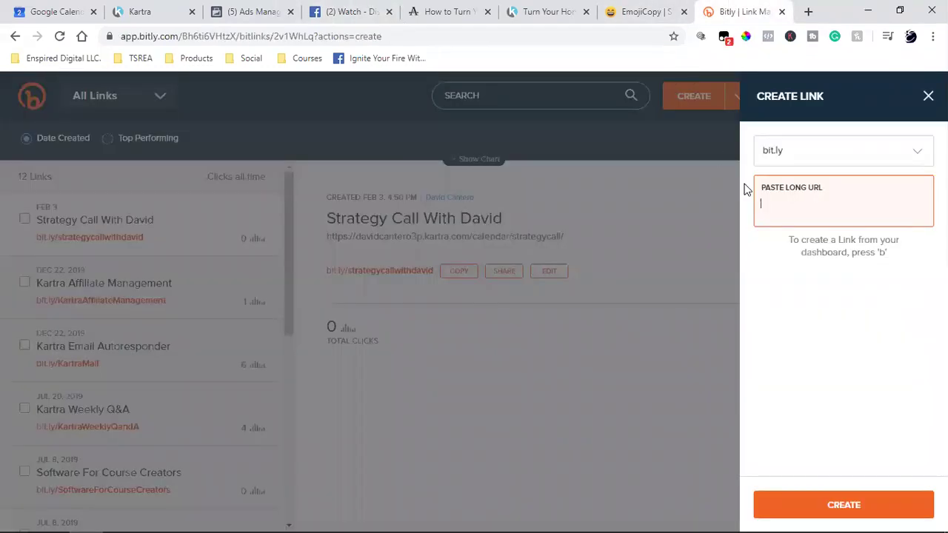
key(ctrl+v)
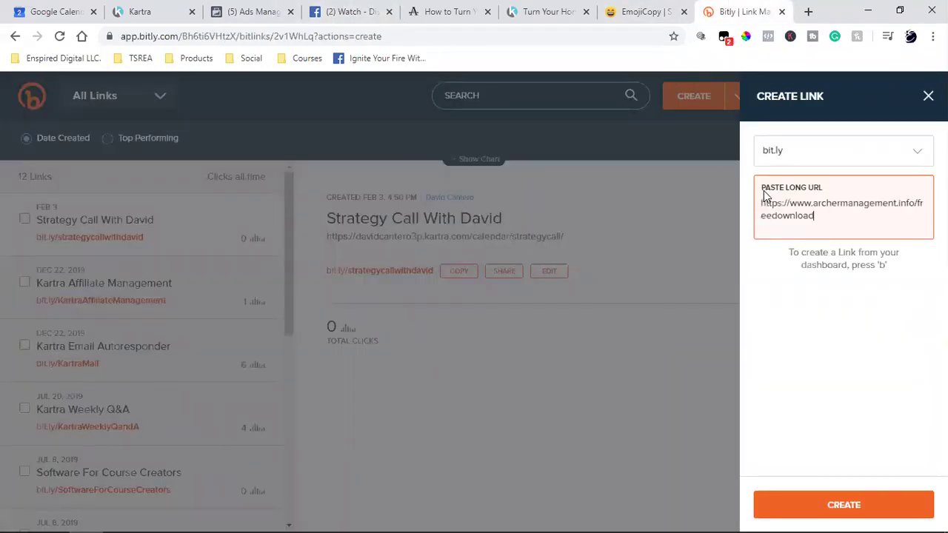
key(Return)
click(849, 273)
key(BackSpace)
key(BackSpace)
key(BackSpace)
key(BackSpace)
key(BackSpace)
key(BackSpace)
key(BackSpace)
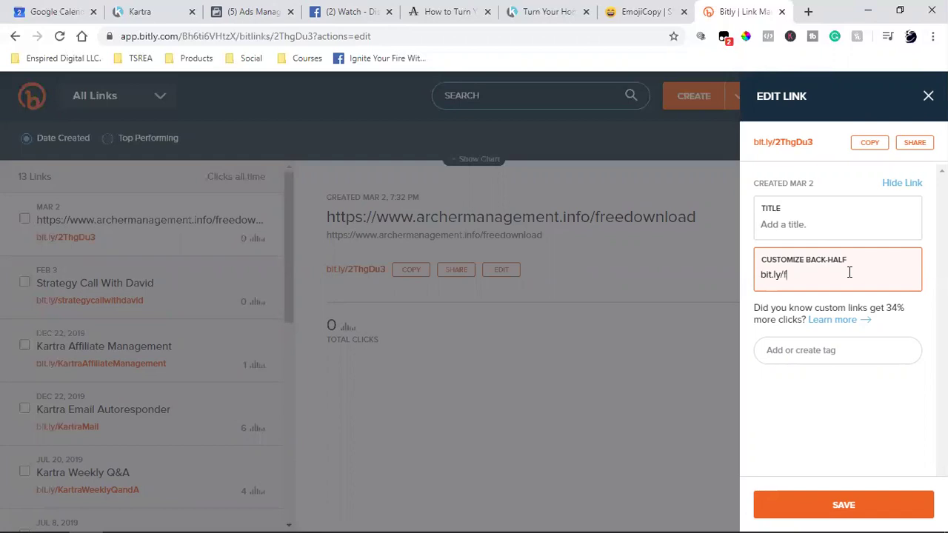
Try the custom back-half 'freedownload', fixing its typo, and revise it after the save error.
text(freedoanloa)
click(827, 270)
key(BackSpace)
key(BackSpace)
text(wn)
click(805, 505)
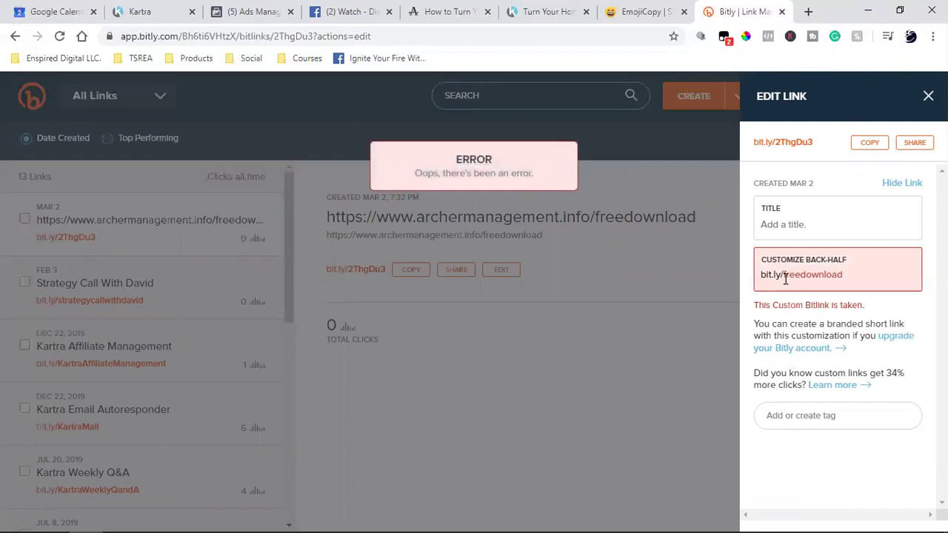
click(852, 272)
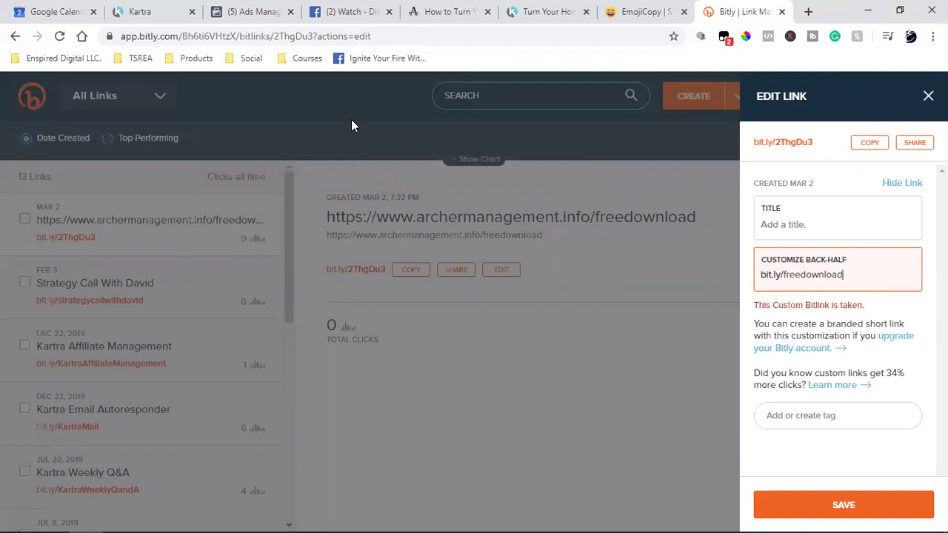
click(445, 12)
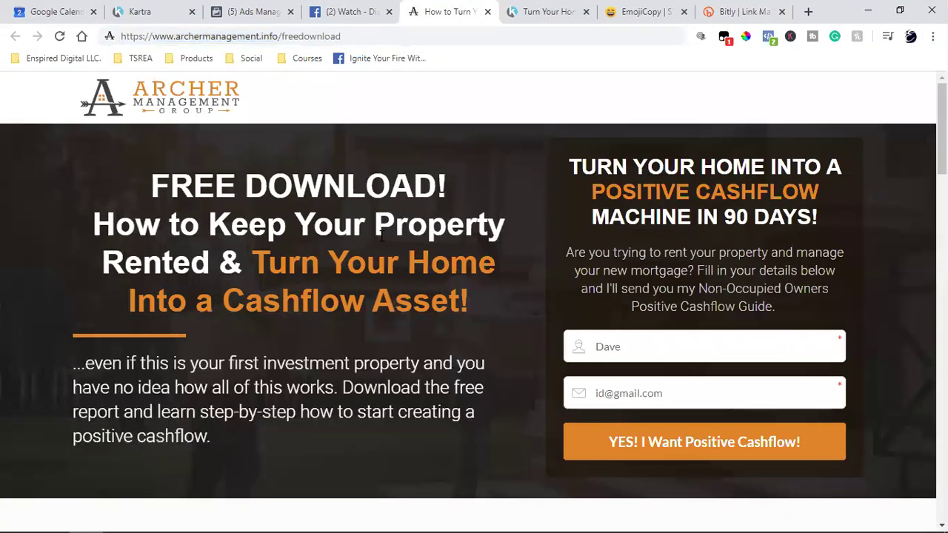
click(740, 12)
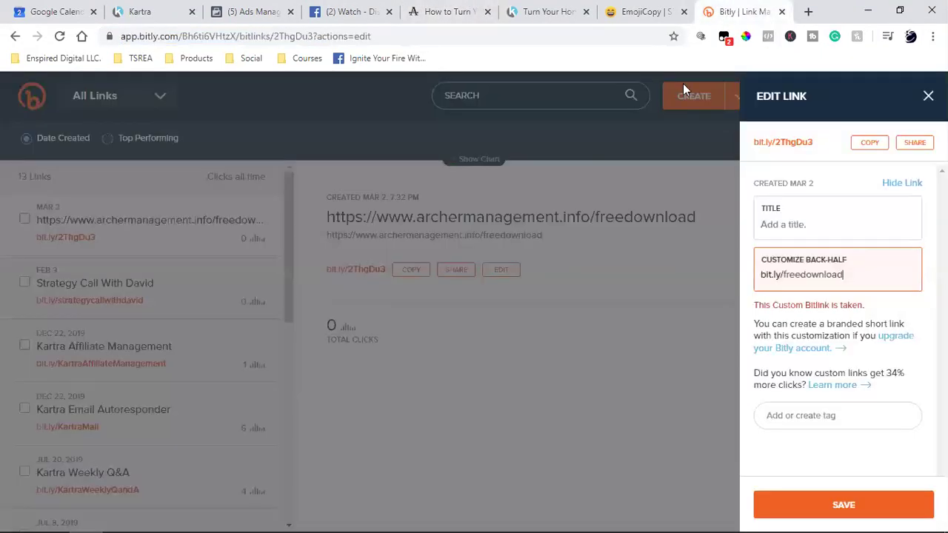
text(uide)
Rework the back-half from 'downloadyourfreeguide' into 'downloadyourfreecashflowguide'.
double_click(821, 275)
text(downloadyourfreeguide)
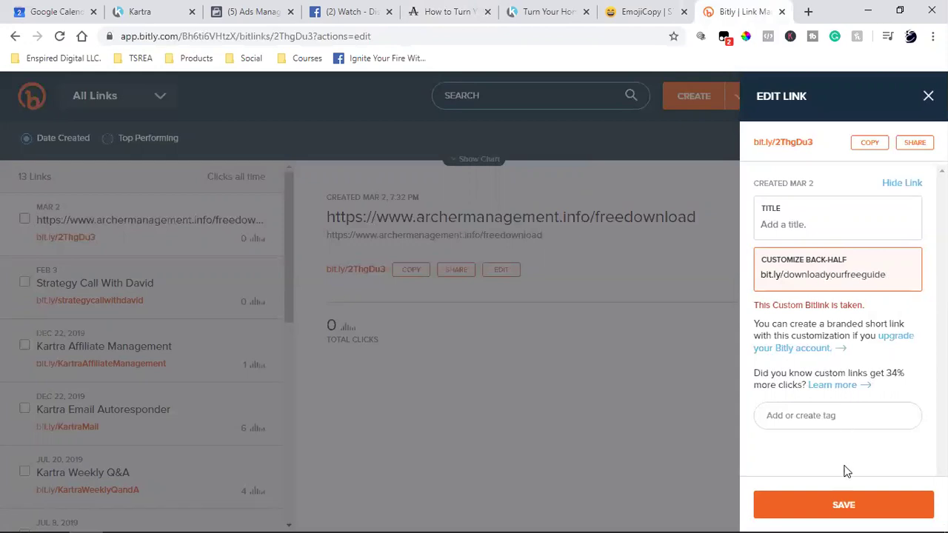
click(833, 509)
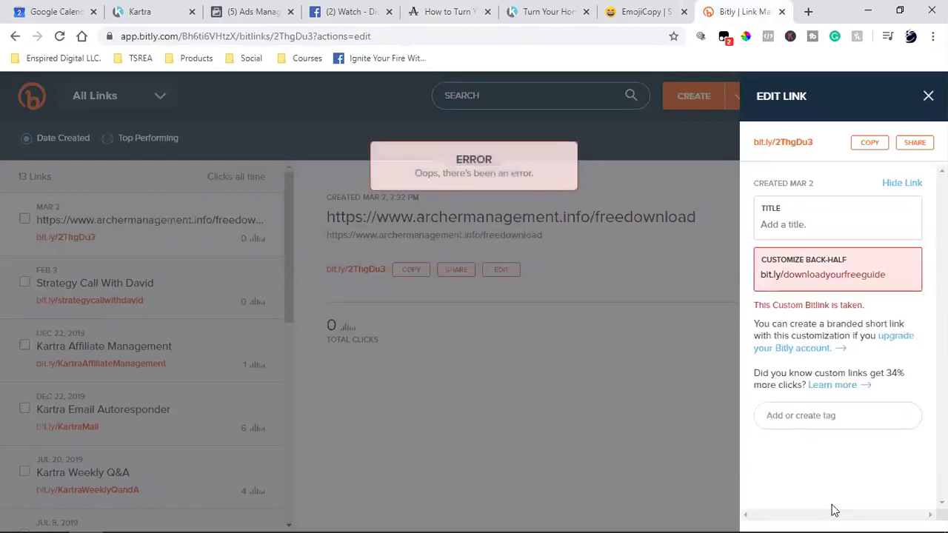
click(903, 277)
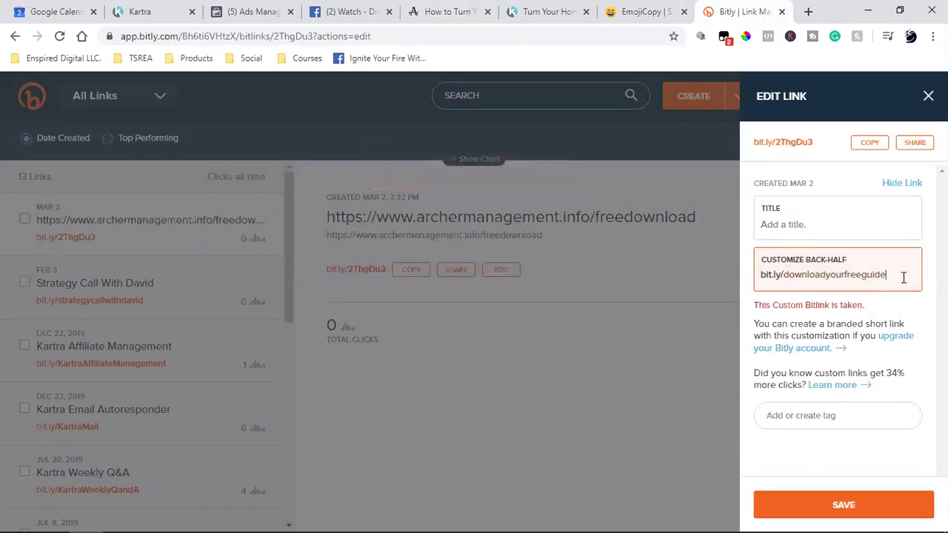
key(BackSpace)
key(BackSpace)
key(BackSpace)
text(emanage)
key(BackSpace)
key(BackSpace)
key(BackSpace)
text(cashflowguide)
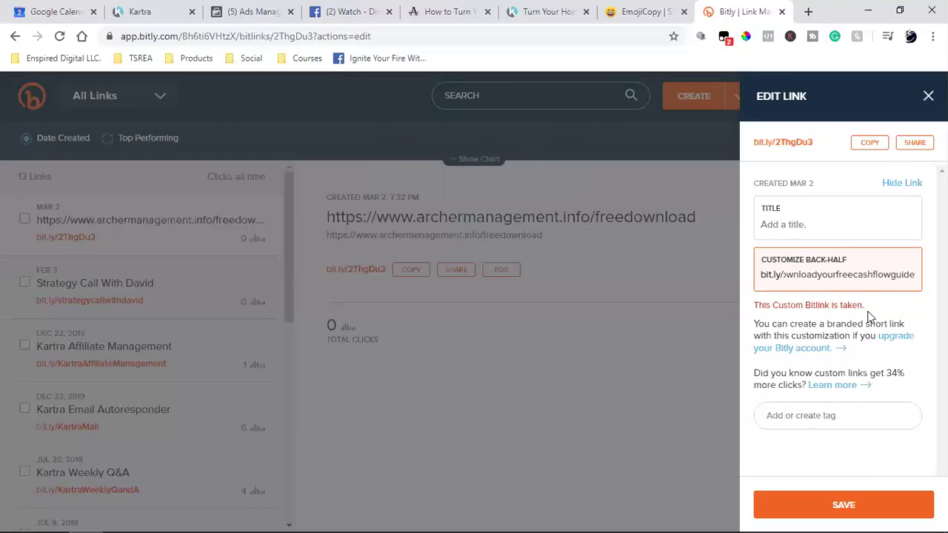
Save the bit.ly/downloadyourfreecashflowguide link and copy it.
click(804, 504)
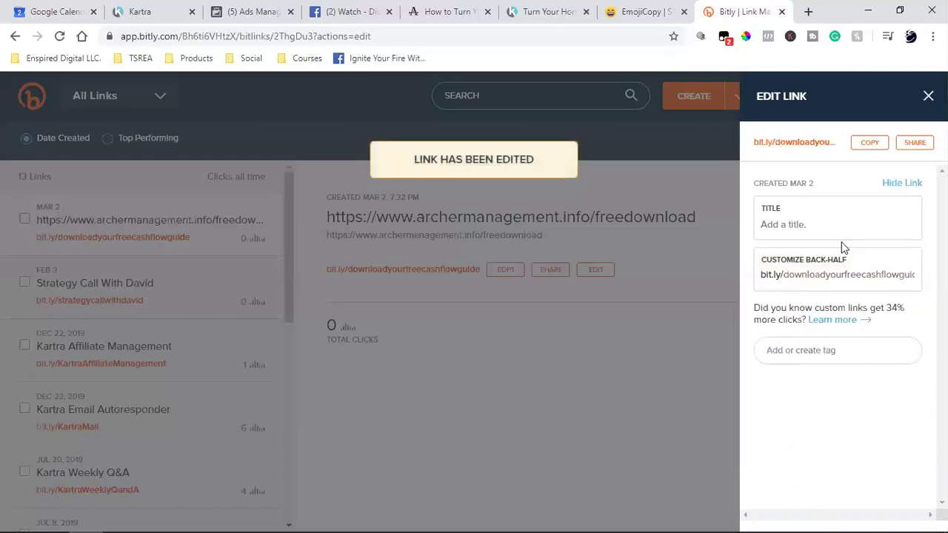
click(870, 142)
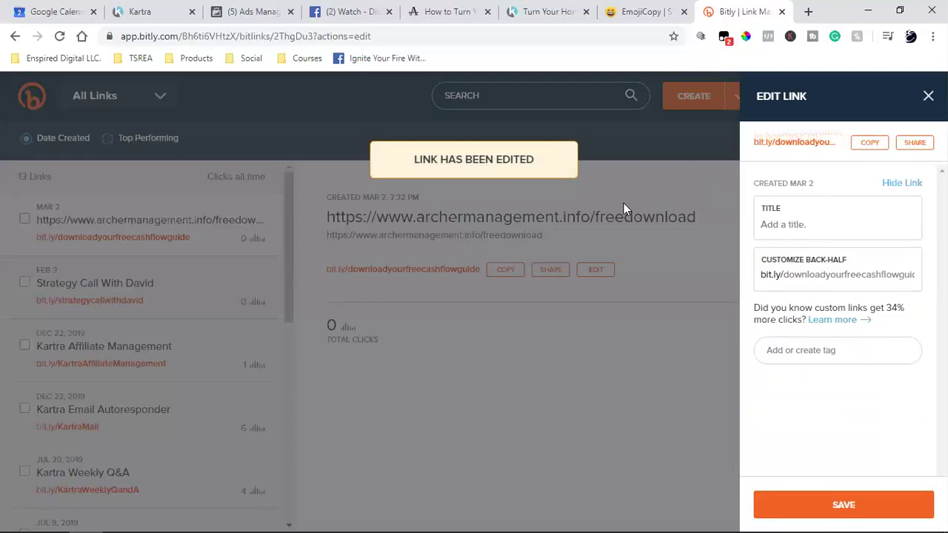
click(334, 9)
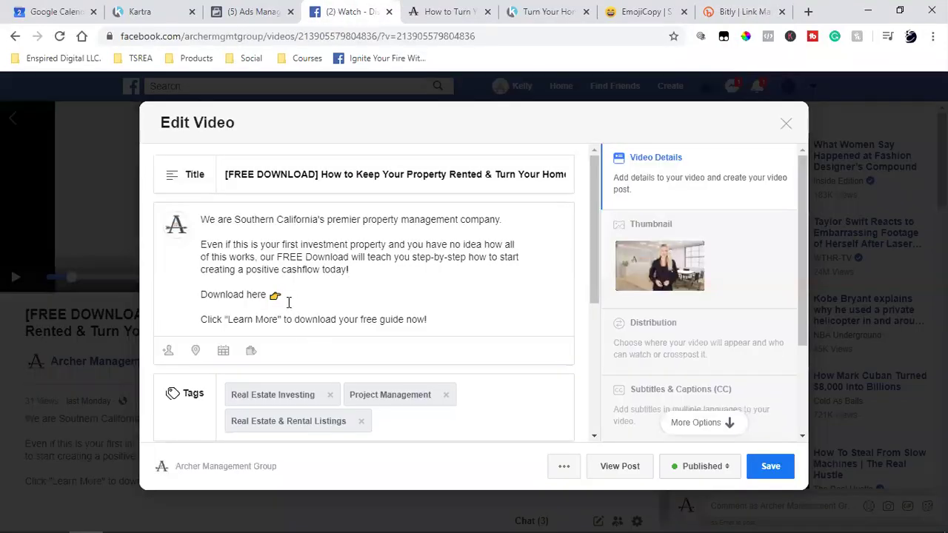
Paste bit.ly/downloadyourfreecashflowguide after the 👉 emoji and save the video edit.
key(ctrl+v)
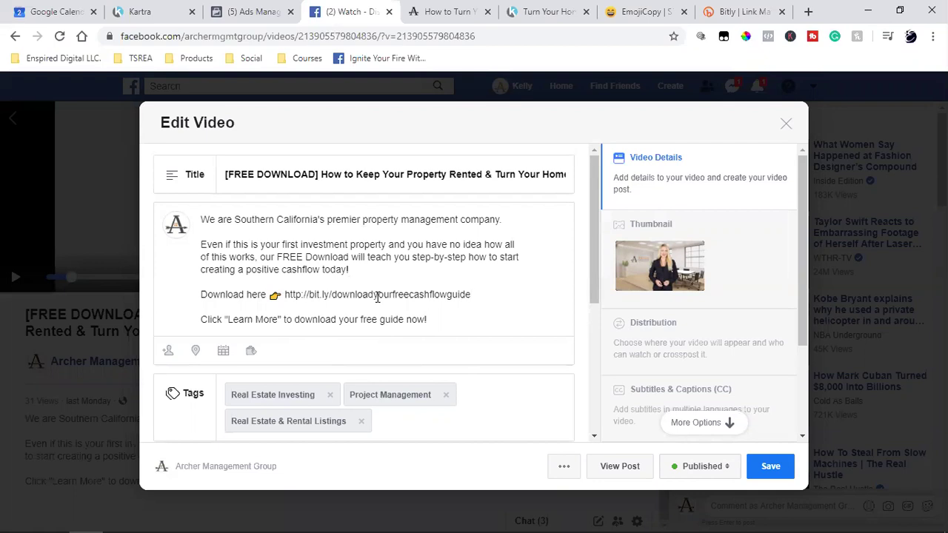
click(762, 468)
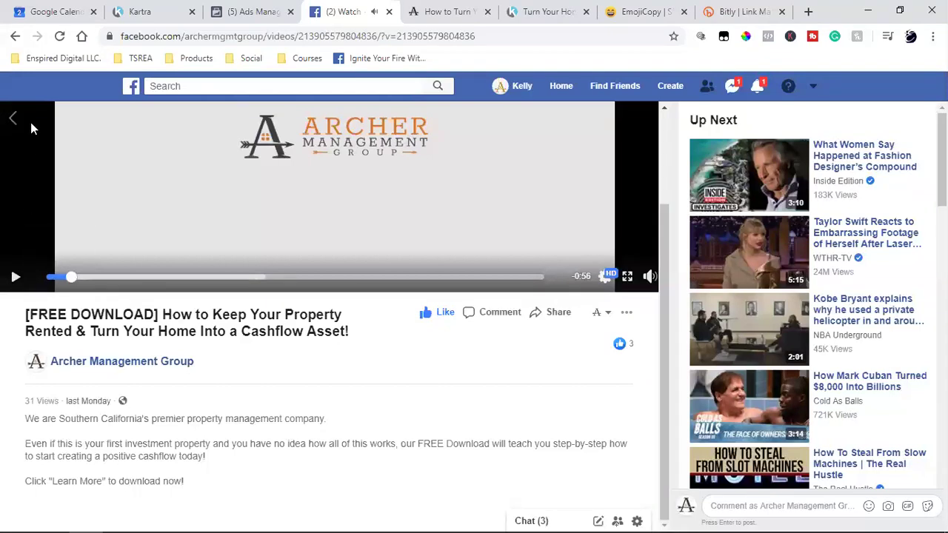
Reload the video page and close the EmojiCopy and Bitly tabs.
click(59, 36)
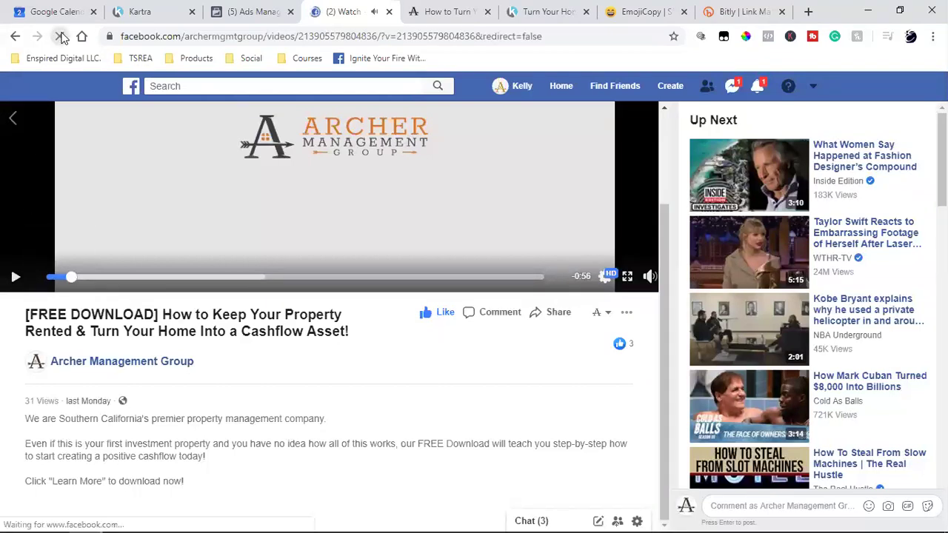
click(683, 12)
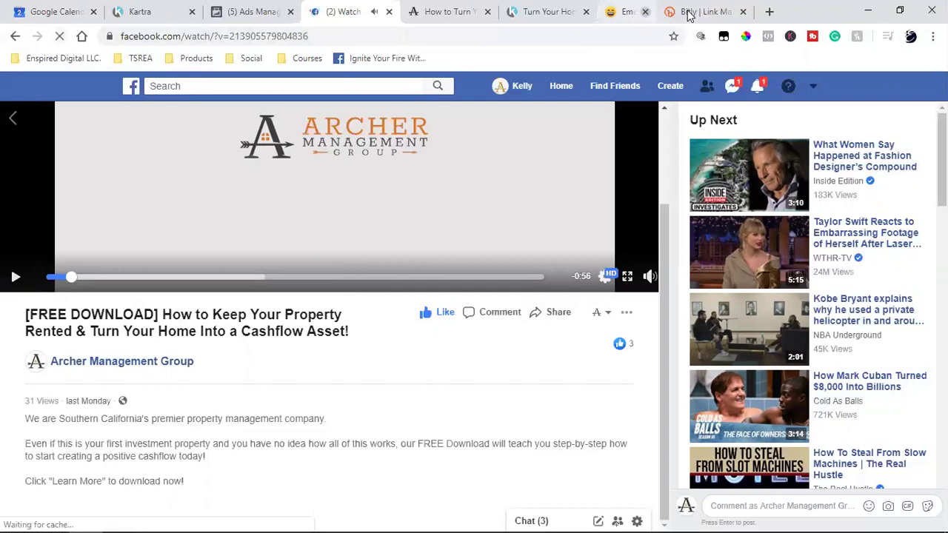
click(685, 12)
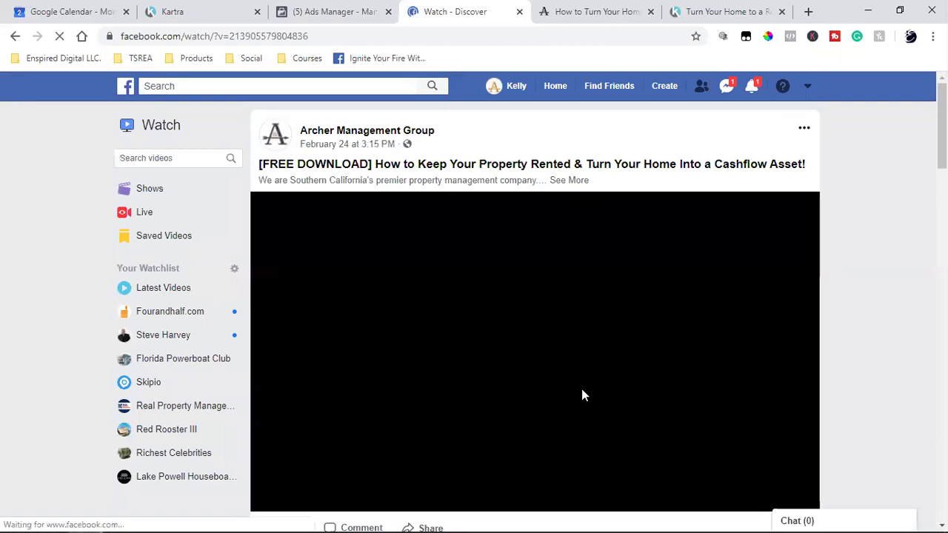
Expand the description, confirm the bit.ly link opens the free-download page, then return to Ads Manager.
click(565, 182)
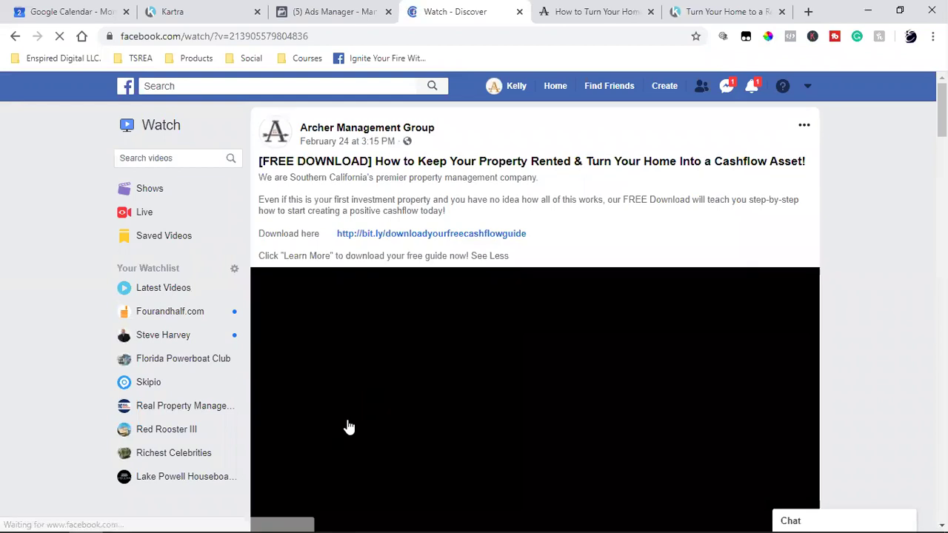
scroll(232, 298, down, 4)
click(265, 296)
scroll(457, 368, up, 2)
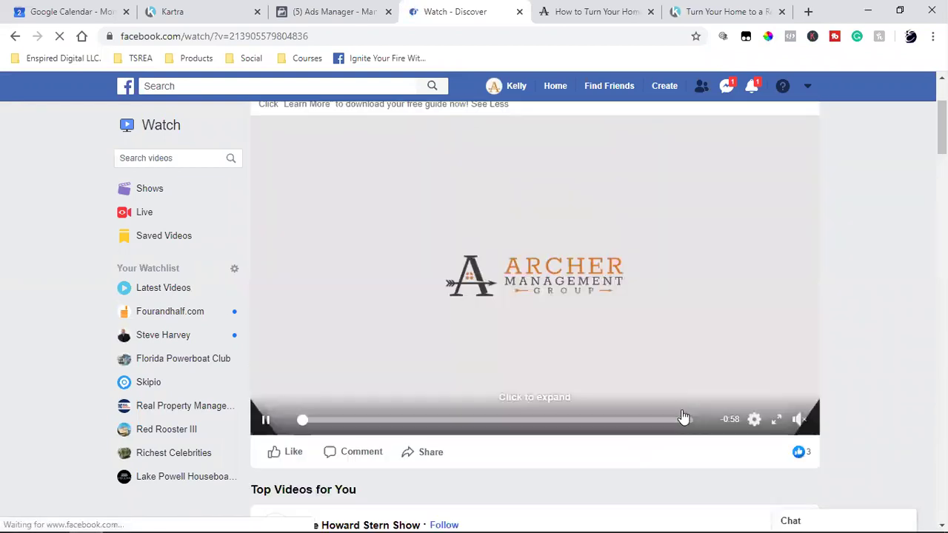
scroll(775, 417, down, 2)
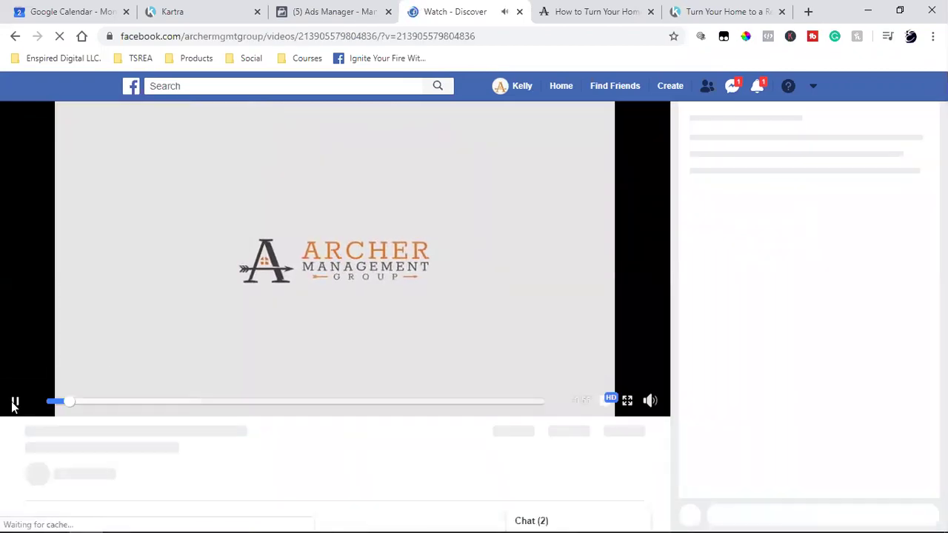
click(14, 401)
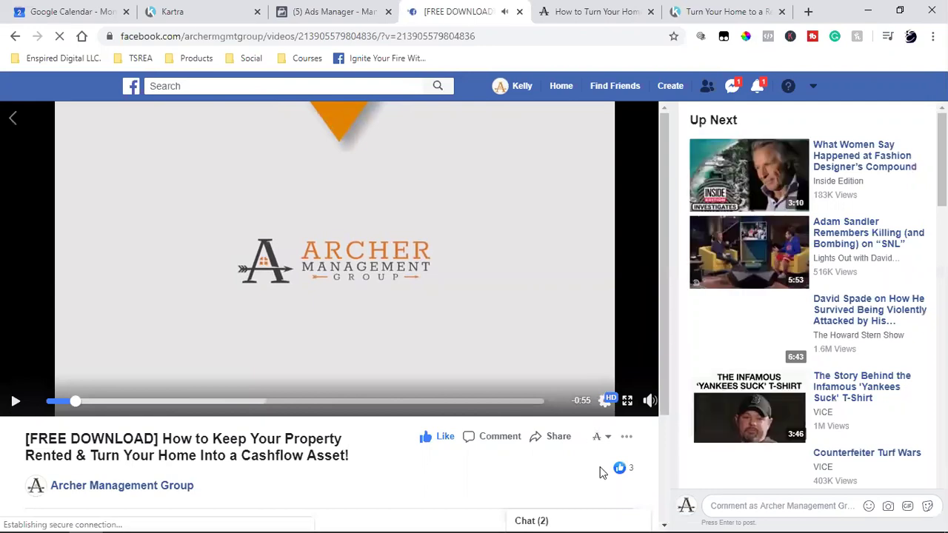
scroll(421, 419, down, 2)
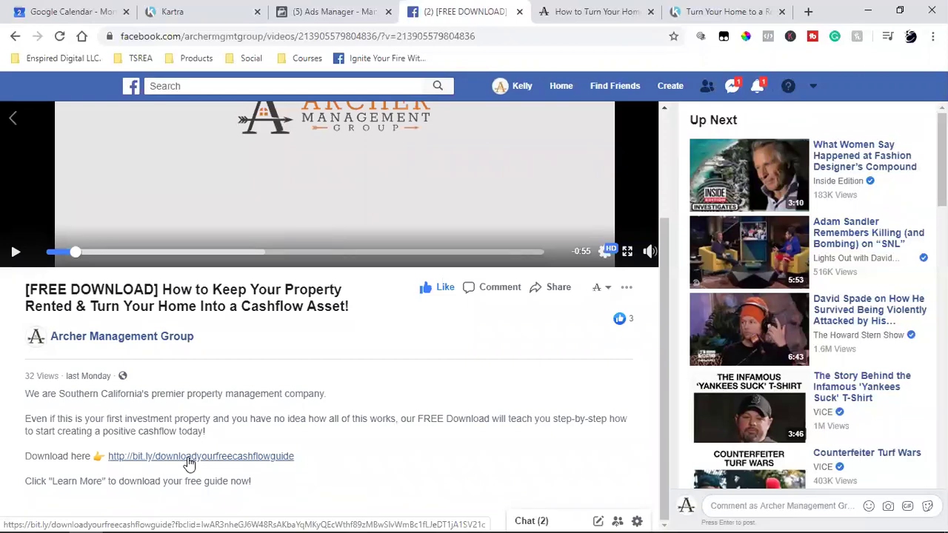
click(189, 458)
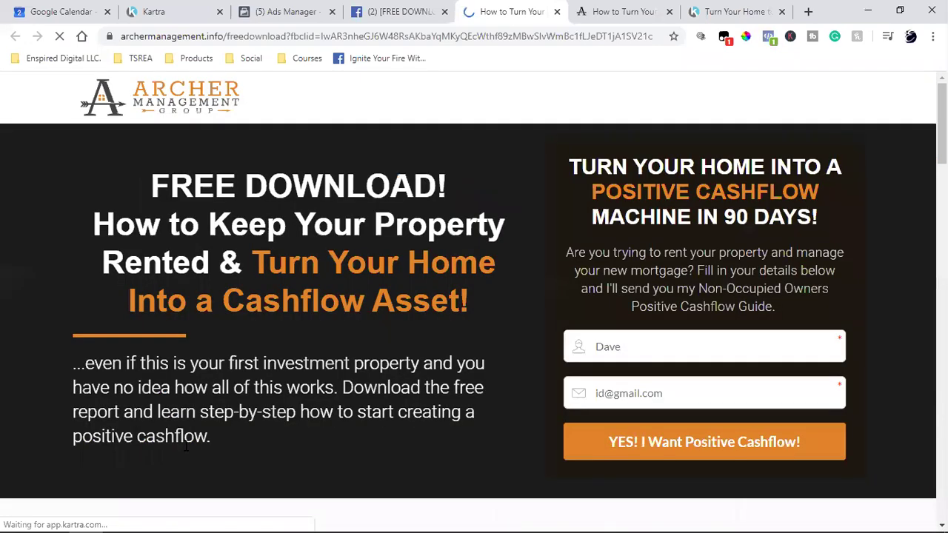
click(400, 11)
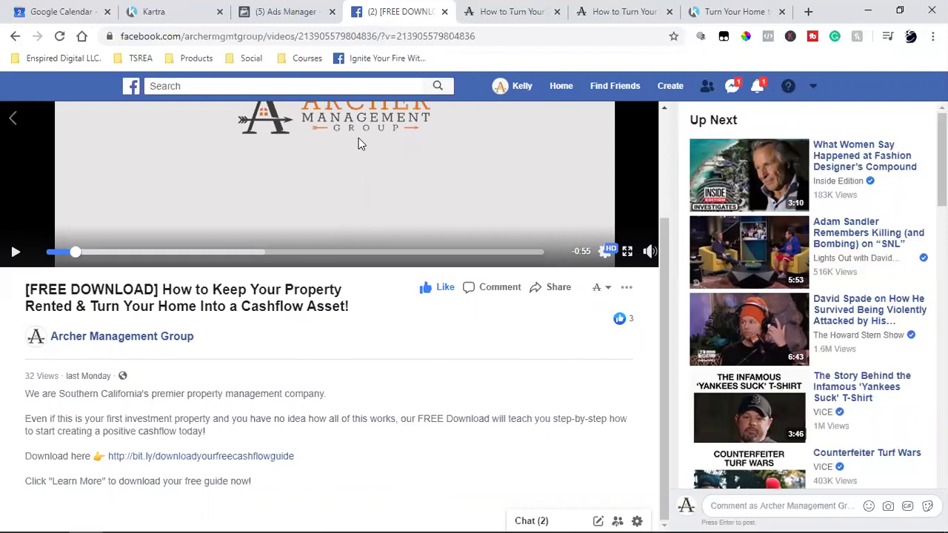
click(263, 13)
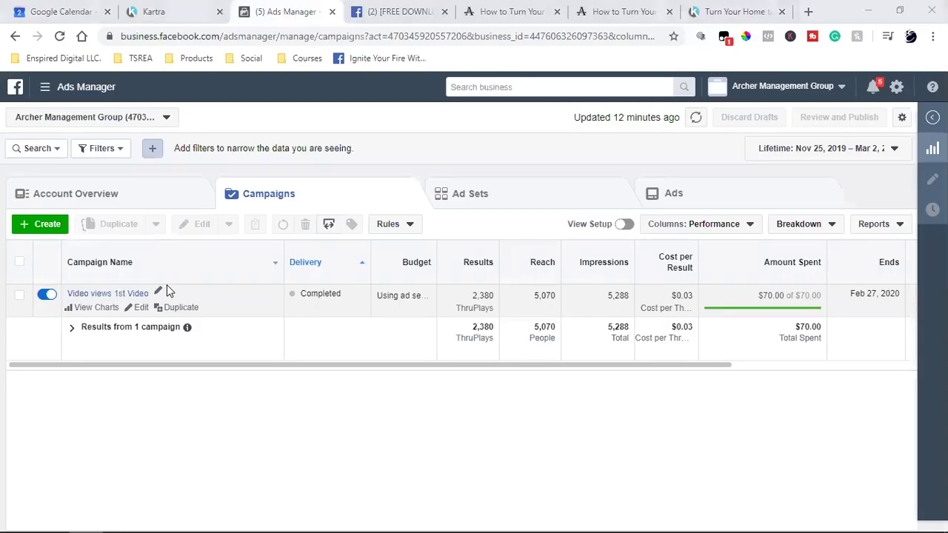
Create a new campaign flagged as a Special Ad Category with Housing selected.
click(38, 228)
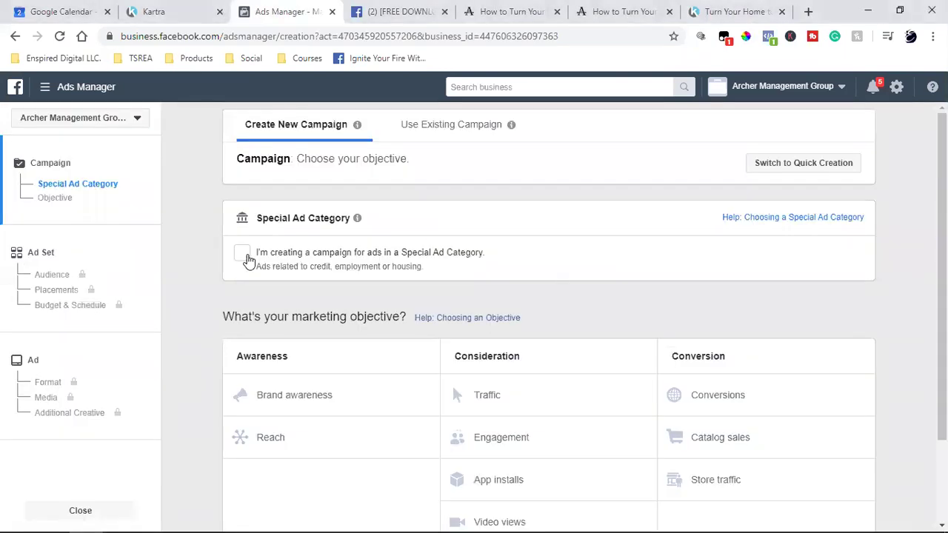
click(243, 254)
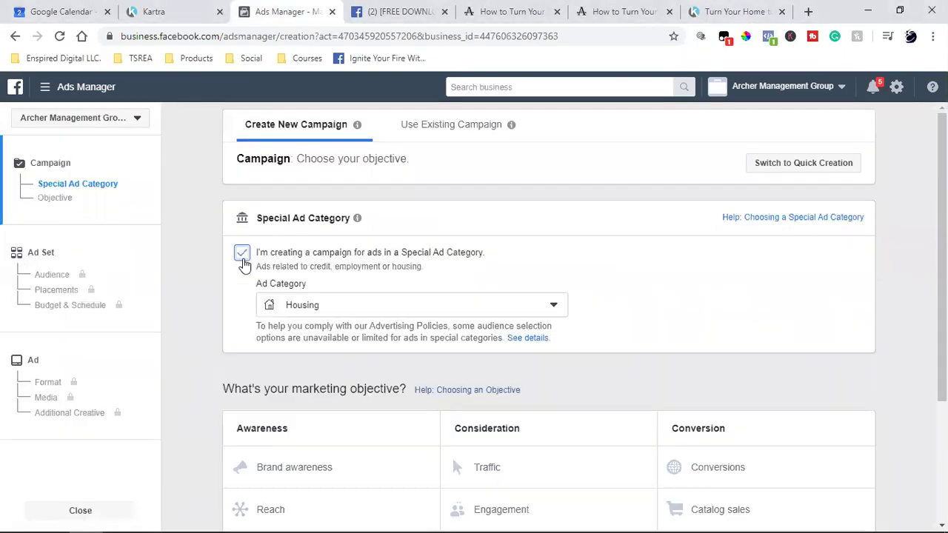
click(345, 311)
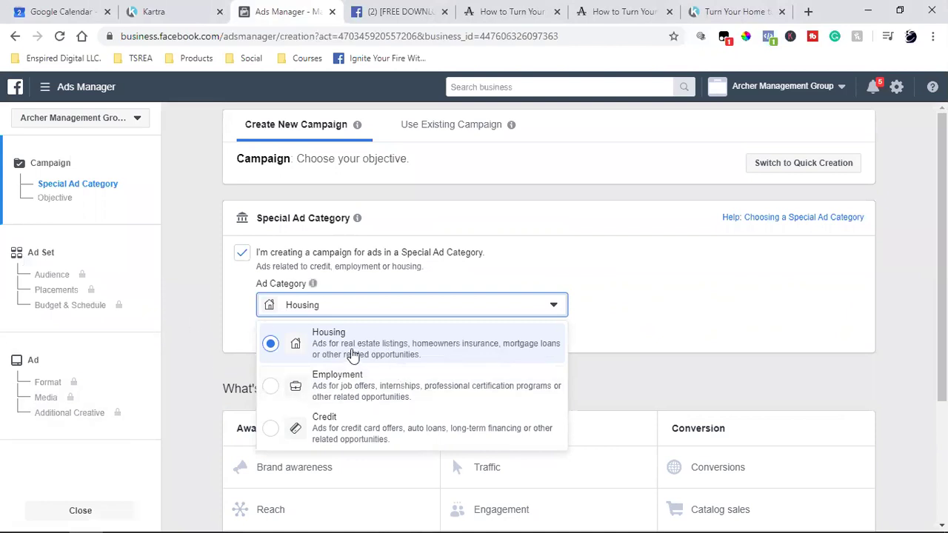
click(359, 349)
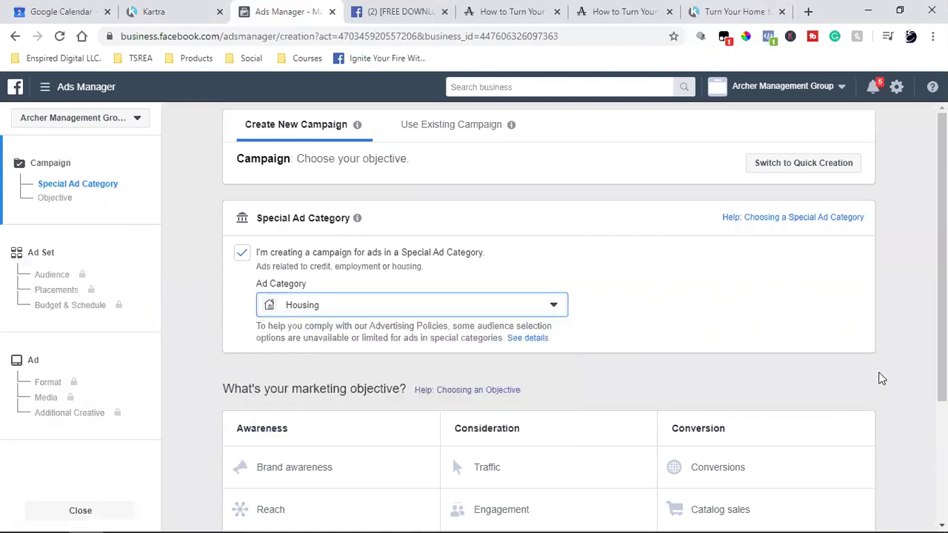
scroll(879, 377, down, 3)
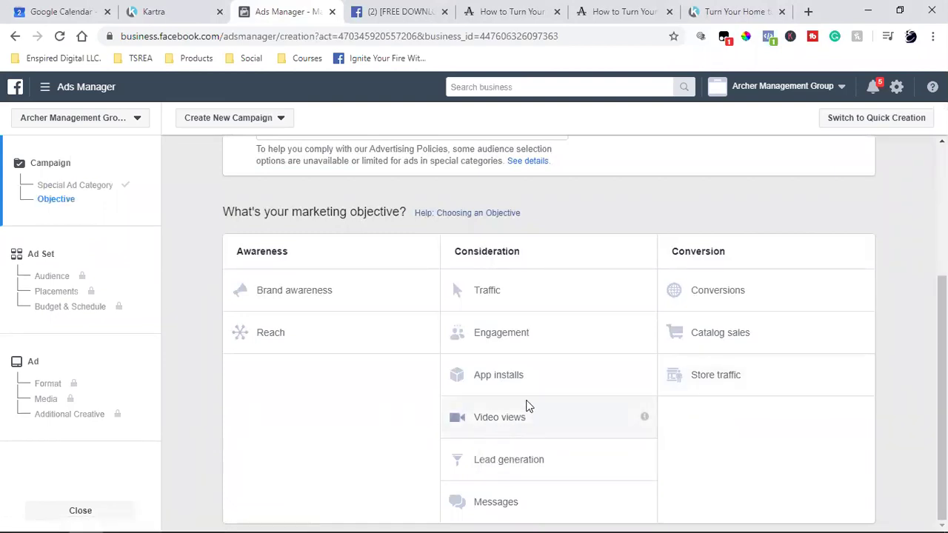
mouse_move(864, 296)
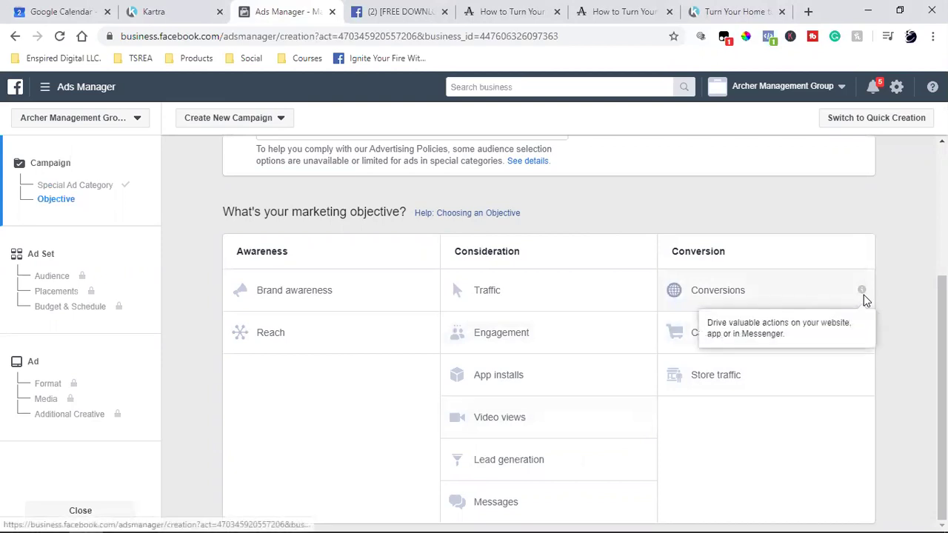
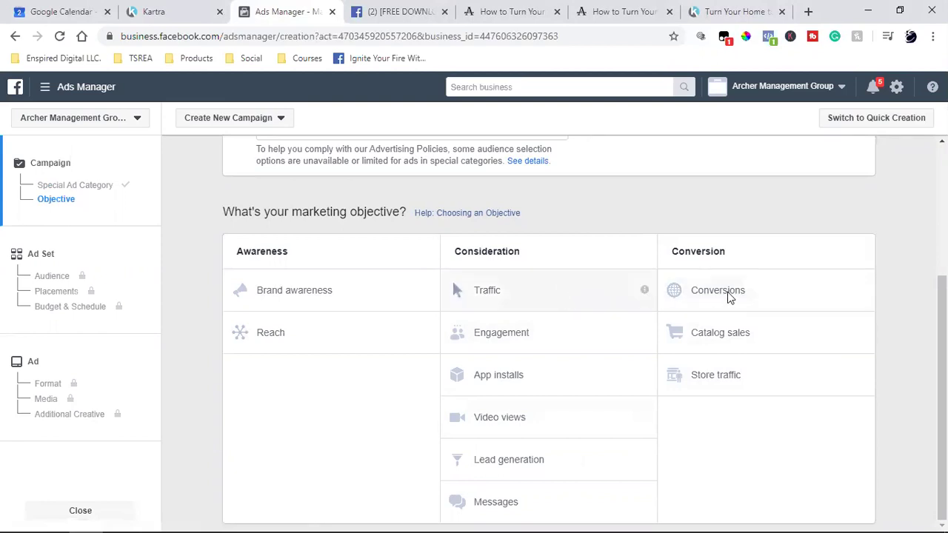
Choose Traffic as the objective and verify the landing page's PageView pixel with Pixel Helper.
click(531, 297)
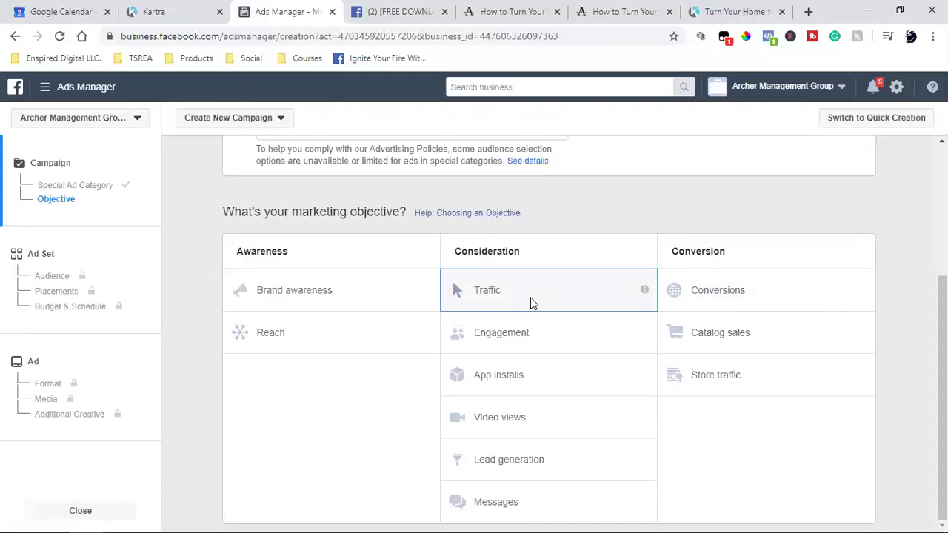
click(511, 11)
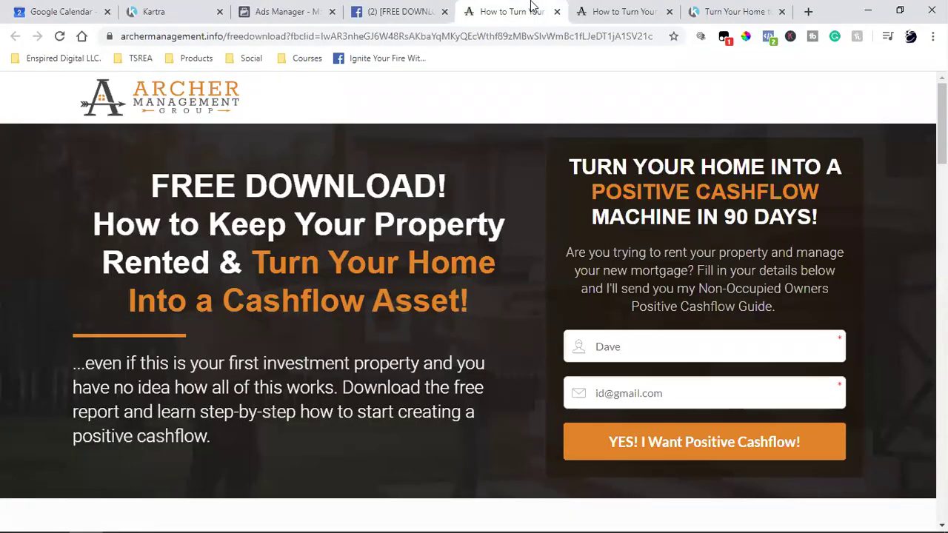
click(291, 17)
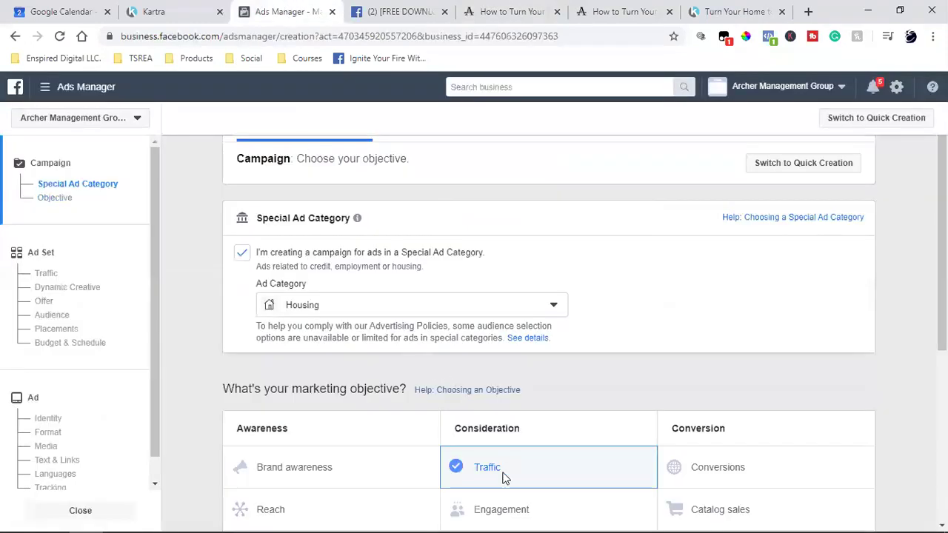
click(508, 10)
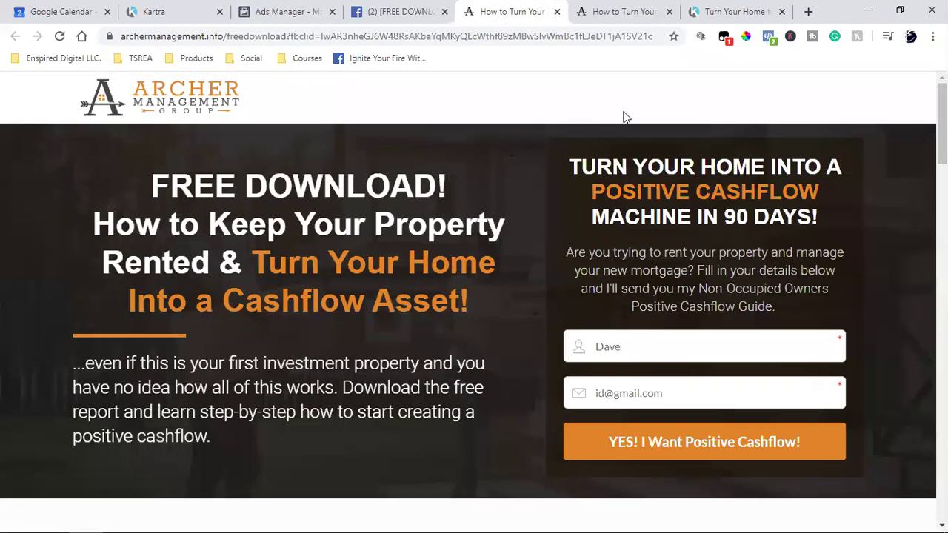
click(768, 36)
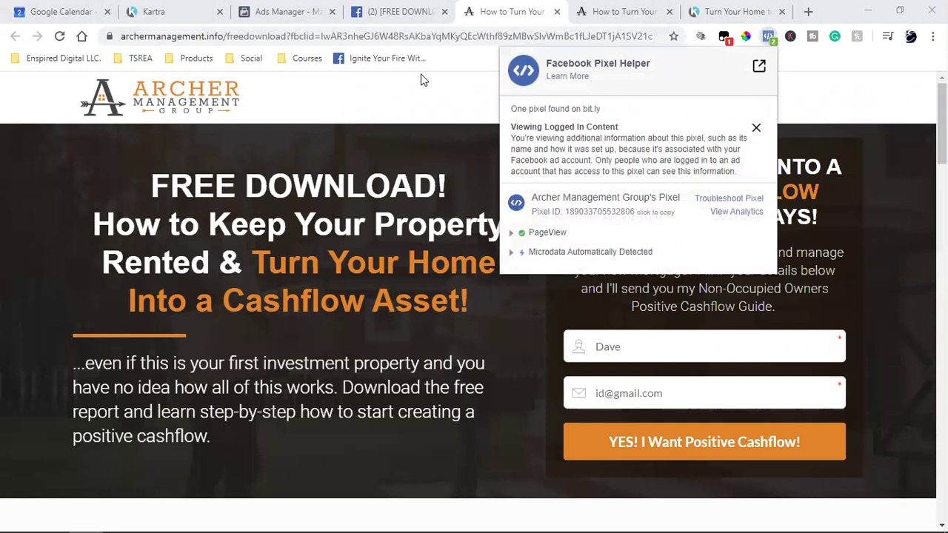
Review the free-download landing page, then switch the campaign objective from Traffic to Conversions.
key(ctrl+3)
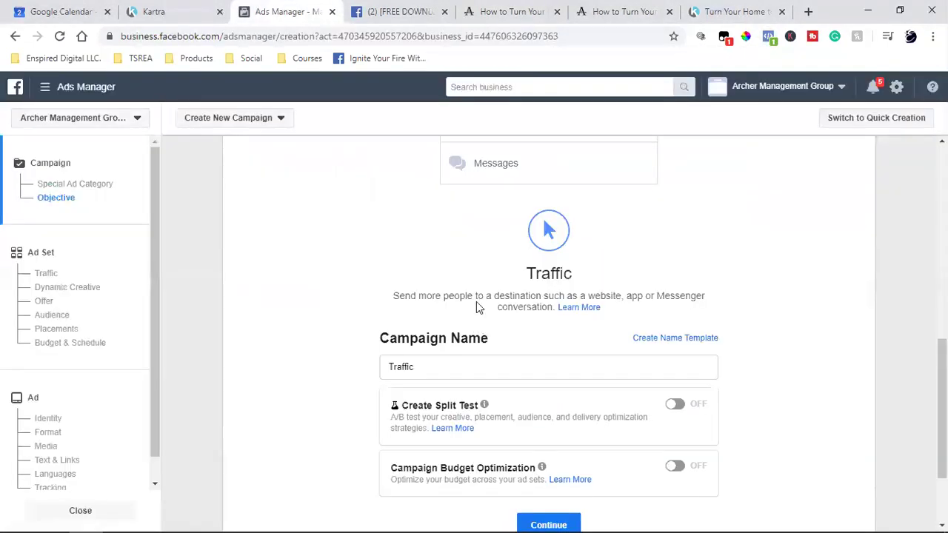
scroll(773, 292, up, 7)
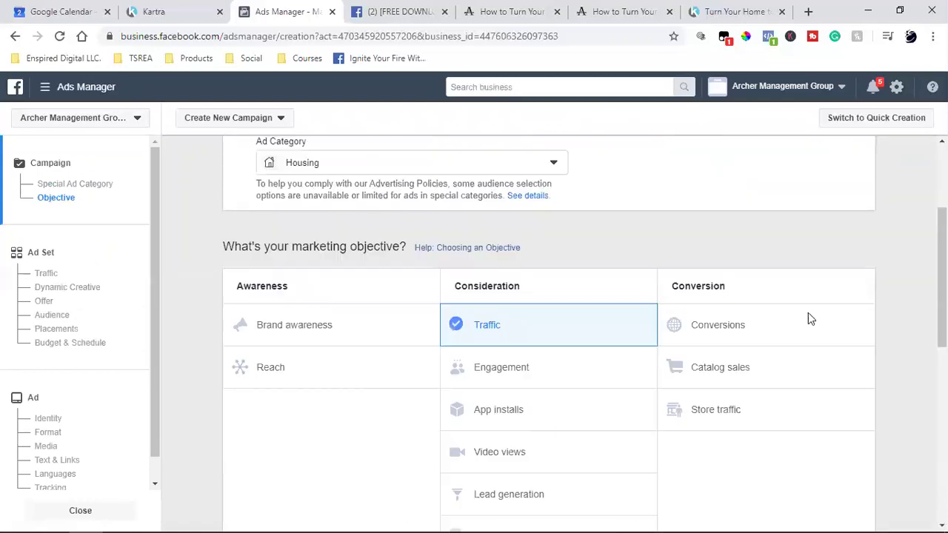
scroll(817, 317, down, 1)
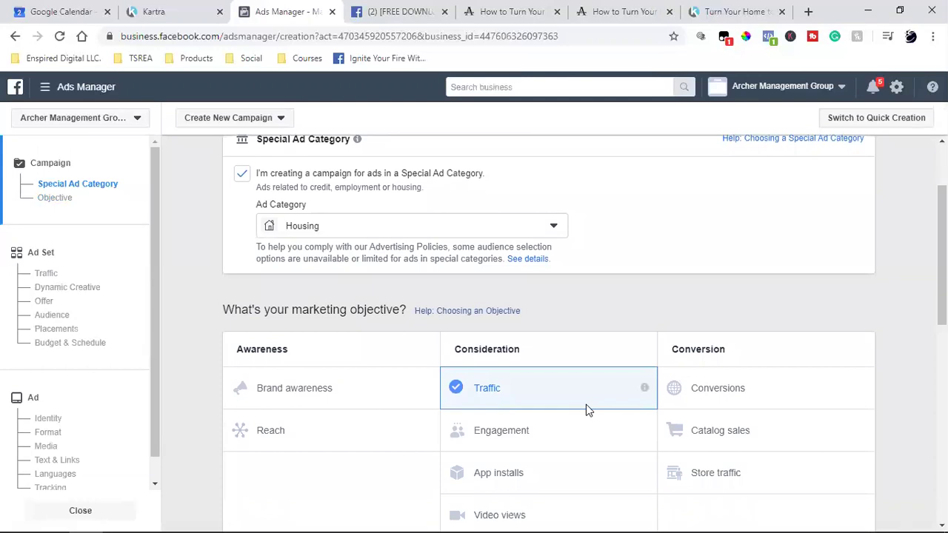
click(481, 9)
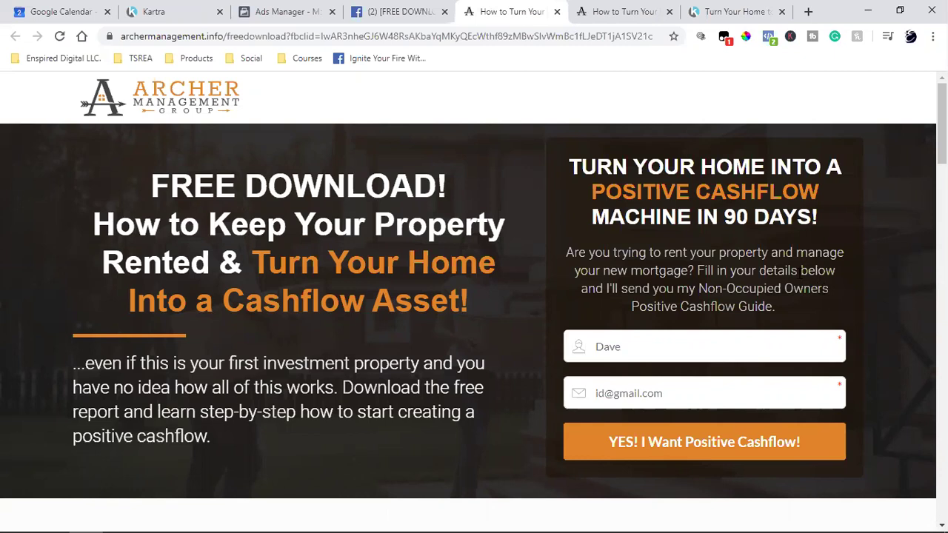
click(304, 11)
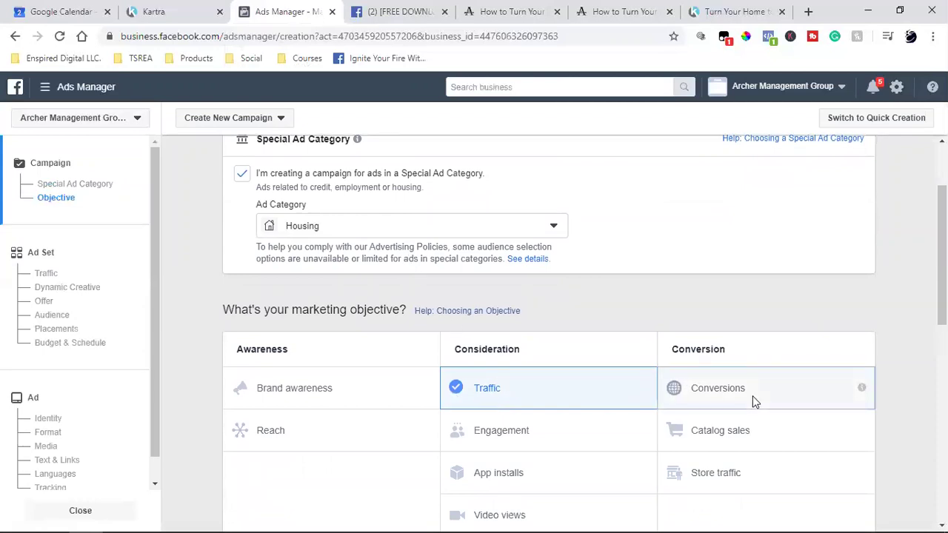
click(866, 383)
scroll(869, 383, up, 4)
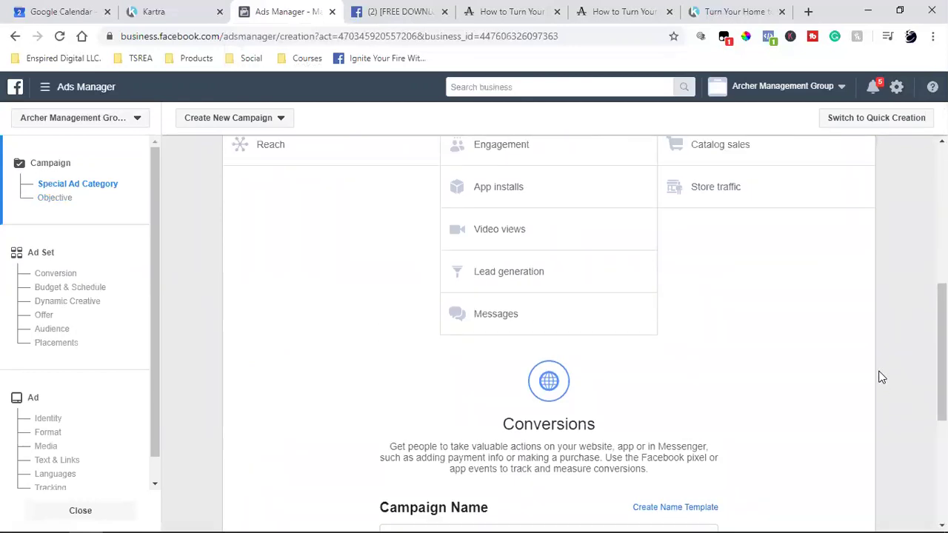
scroll(881, 378, up, 4)
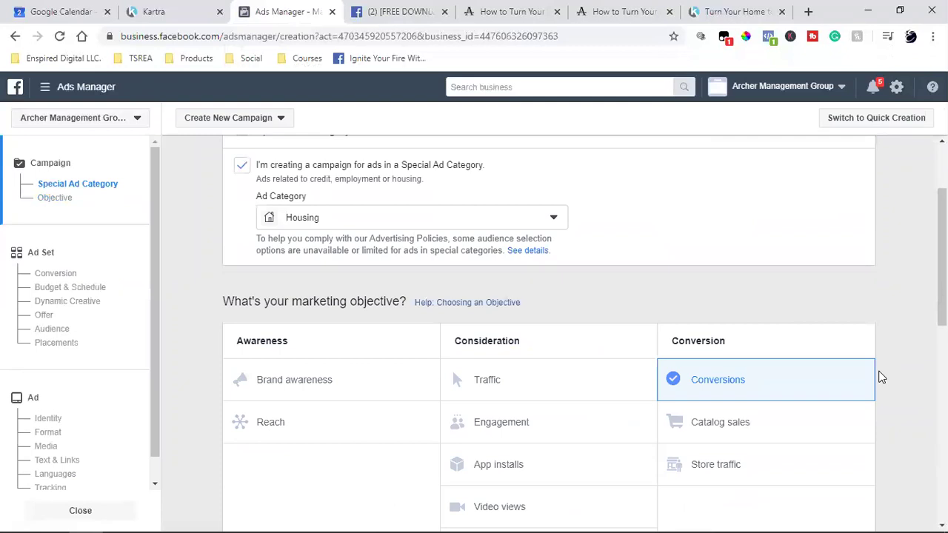
scroll(880, 378, down, 2)
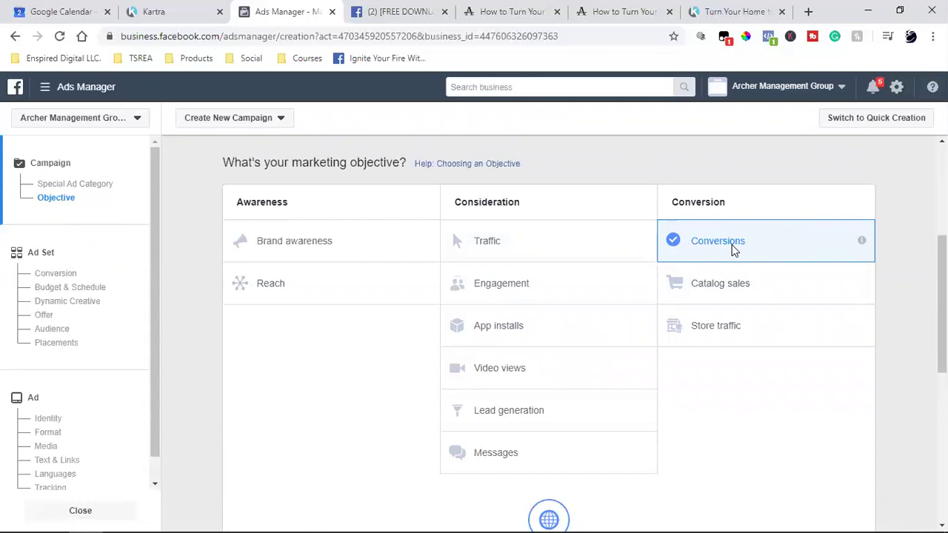
click(659, 10)
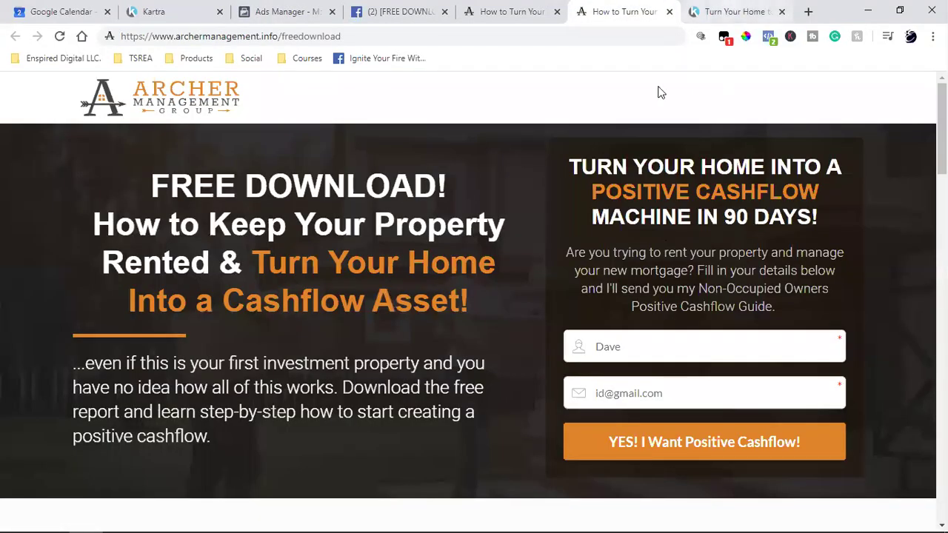
click(712, 11)
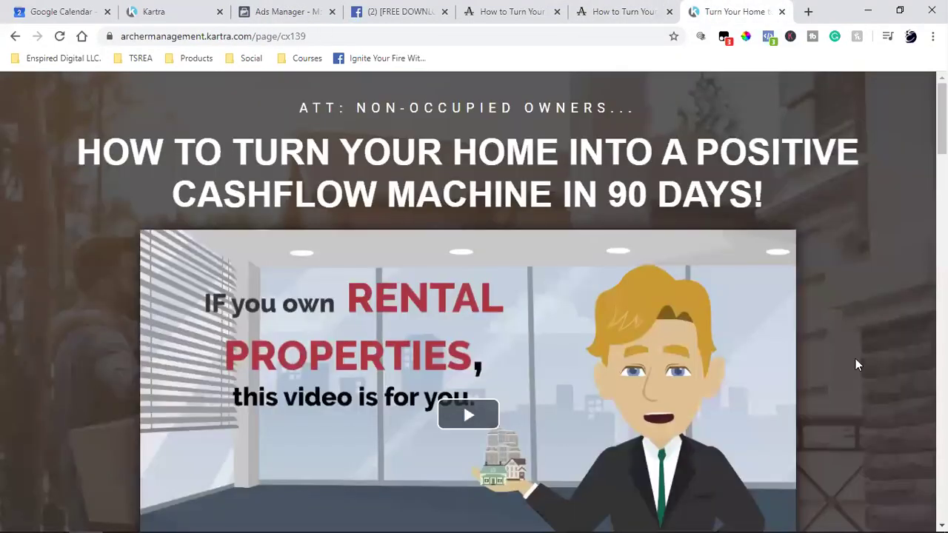
click(768, 36)
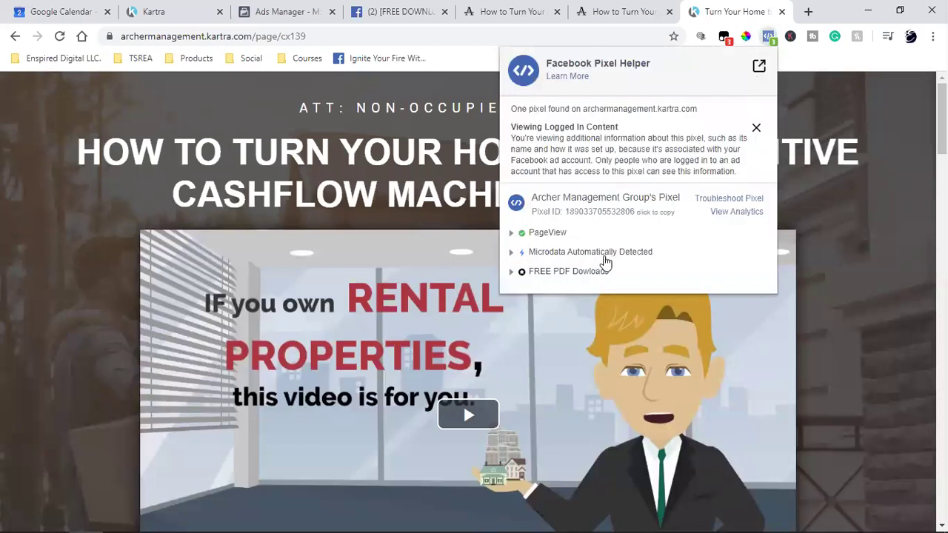
click(852, 342)
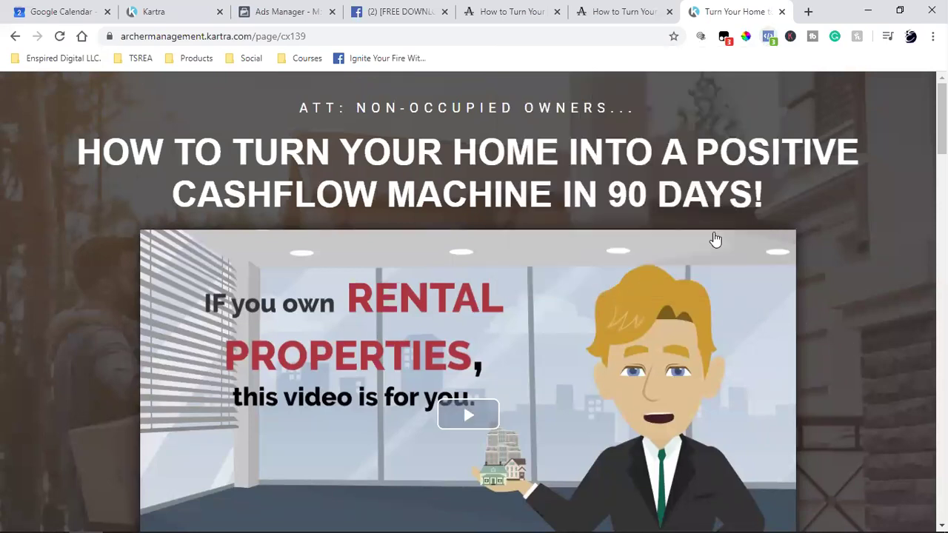
click(517, 11)
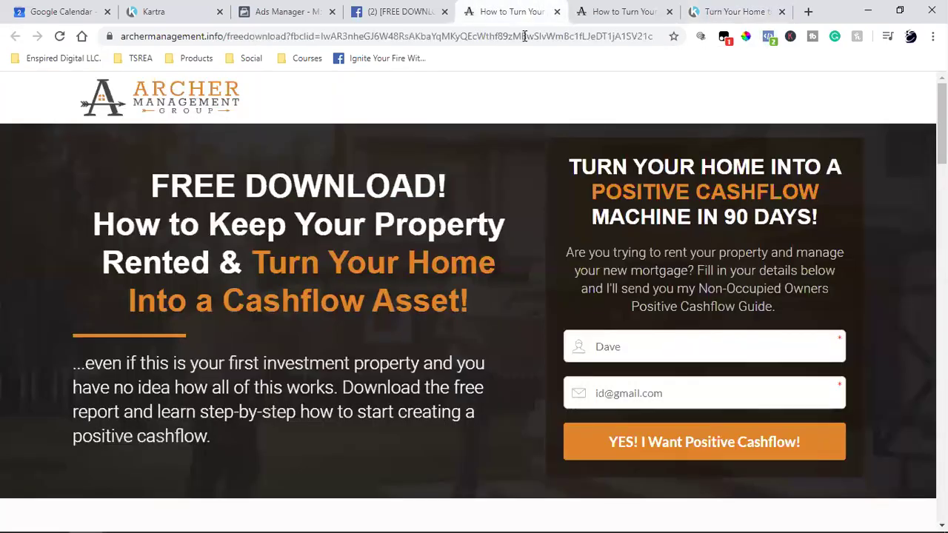
click(411, 9)
drag(59, 393, 445, 435)
click(455, 445)
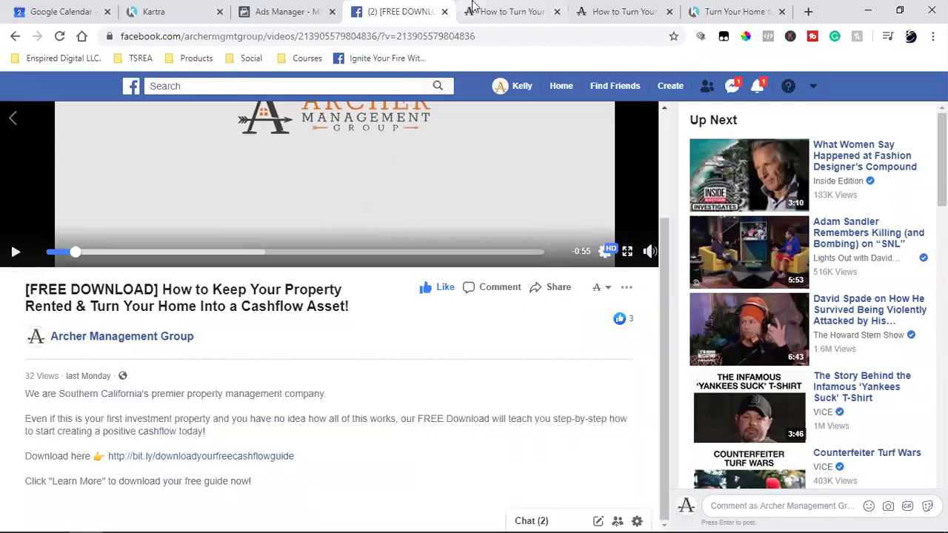
click(478, 9)
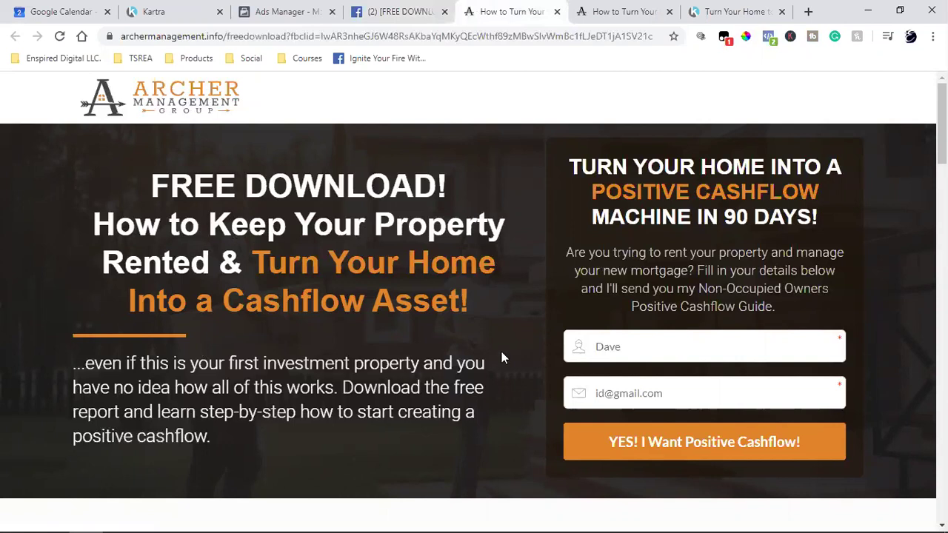
click(308, 9)
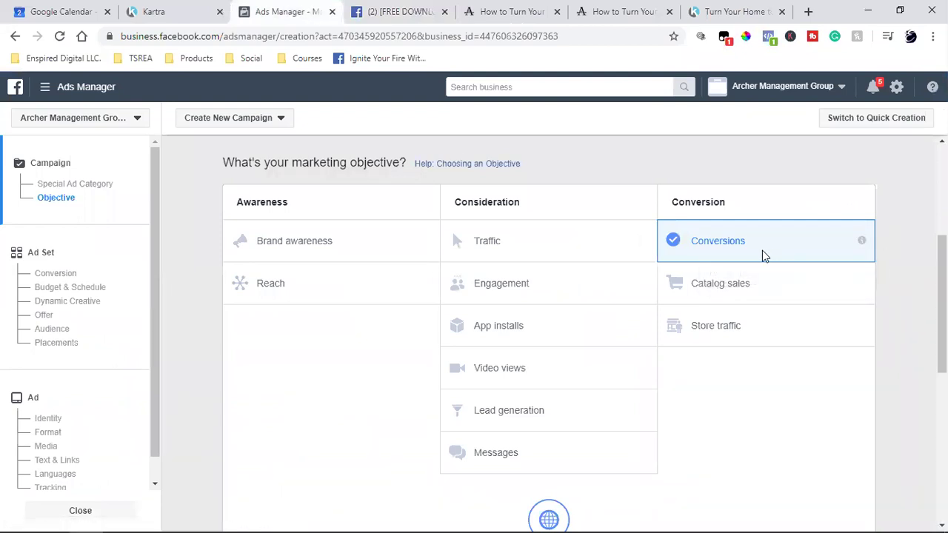
Continue past the objective page, then leave the unsaved campaign for the Audiences page.
scroll(762, 250, down, 5)
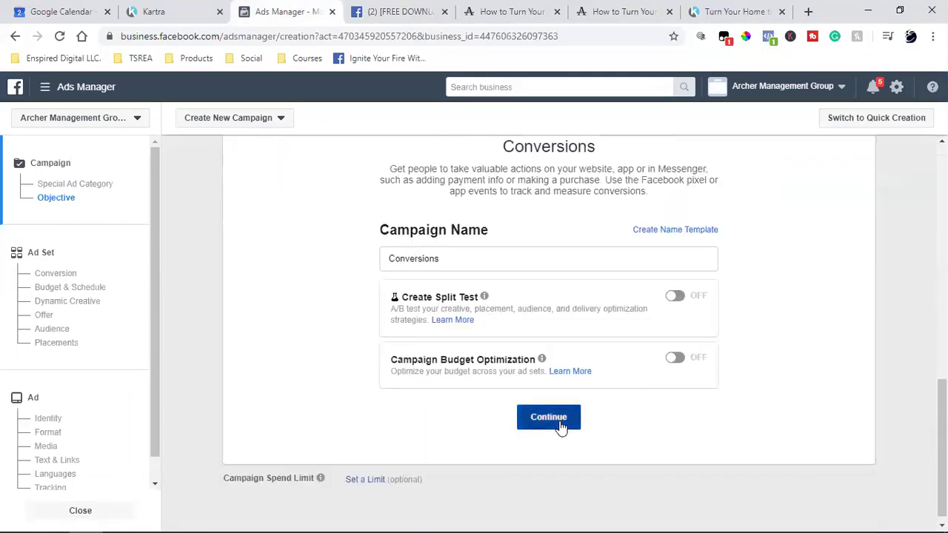
click(561, 422)
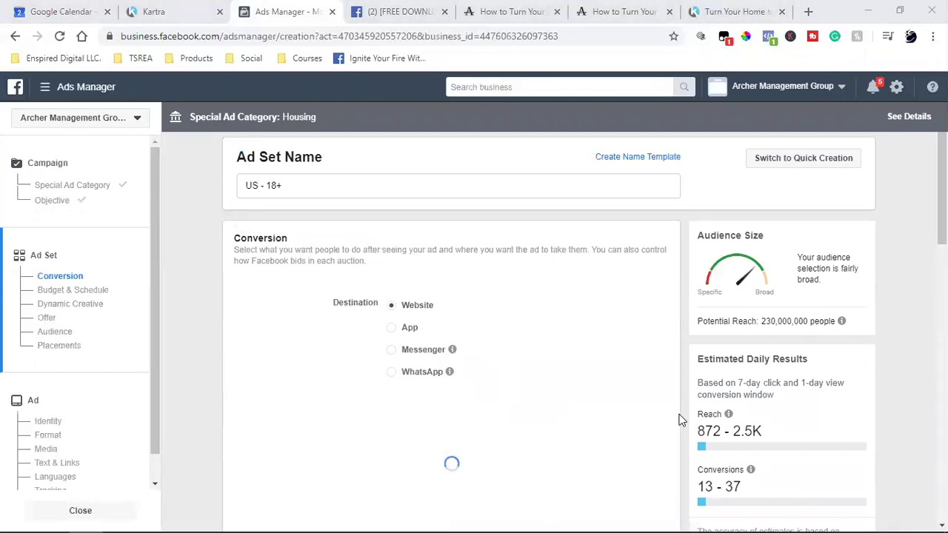
click(46, 92)
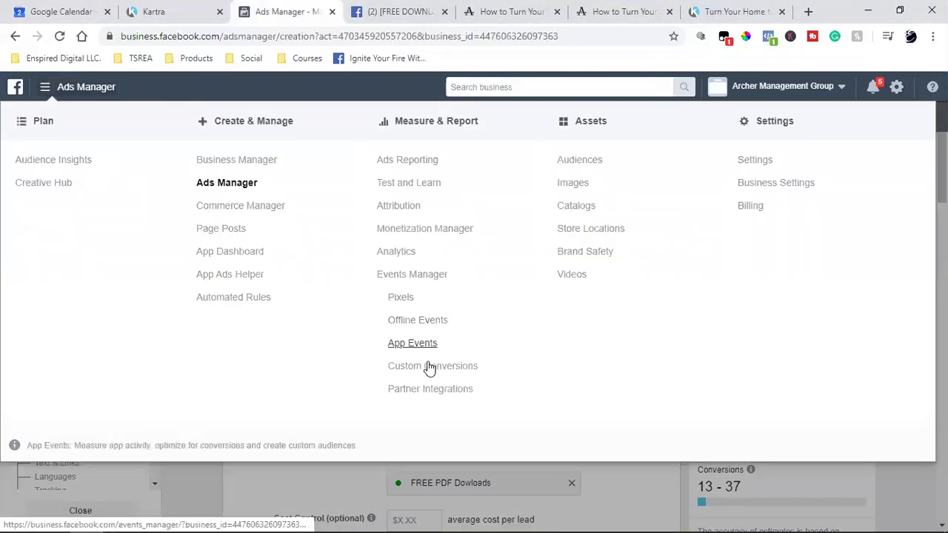
click(582, 164)
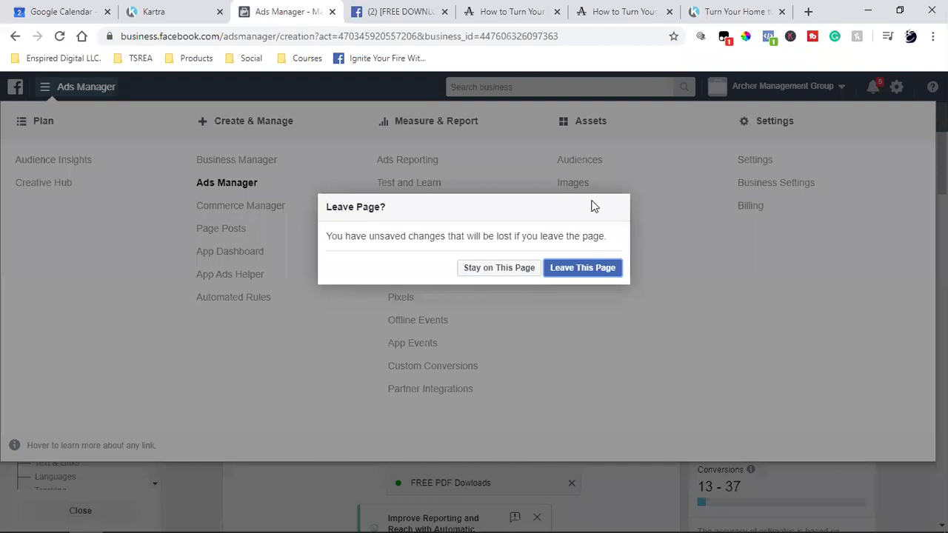
click(611, 274)
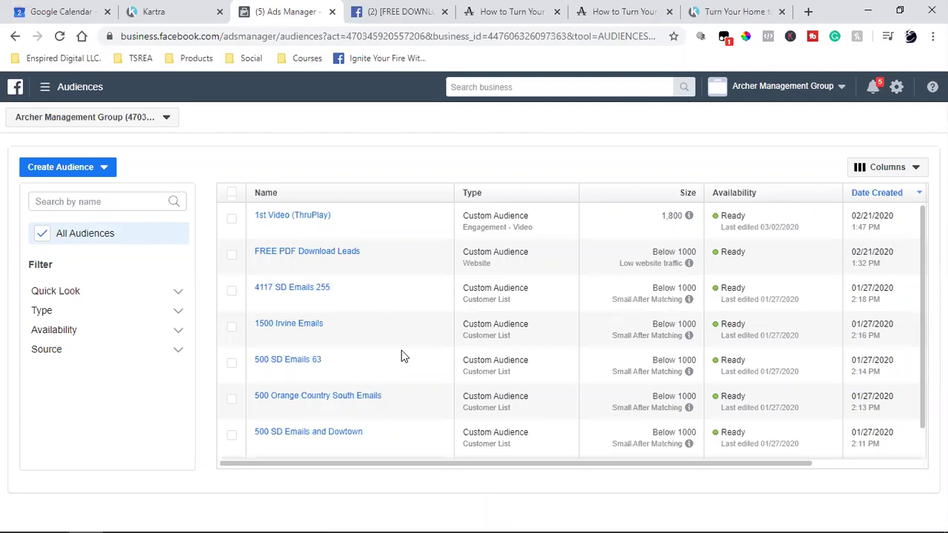
Start a Video Engagement custom audience, browse its engagement types, then cancel it unsaved.
scroll(401, 356, down, 1)
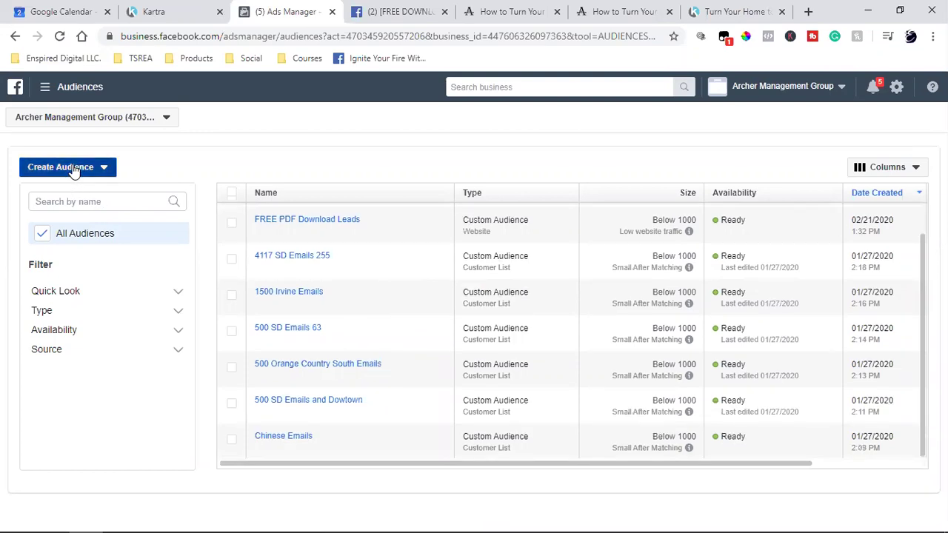
click(73, 169)
click(44, 194)
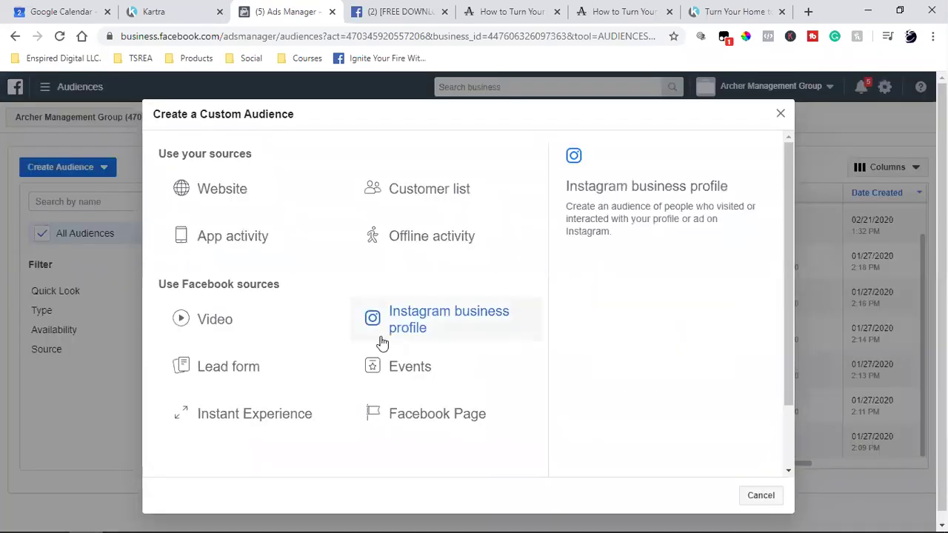
click(220, 326)
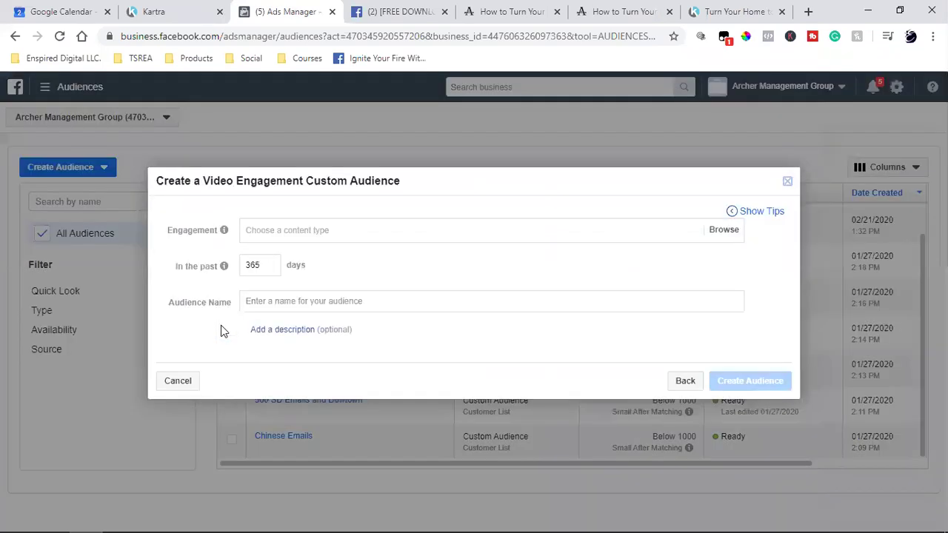
click(274, 229)
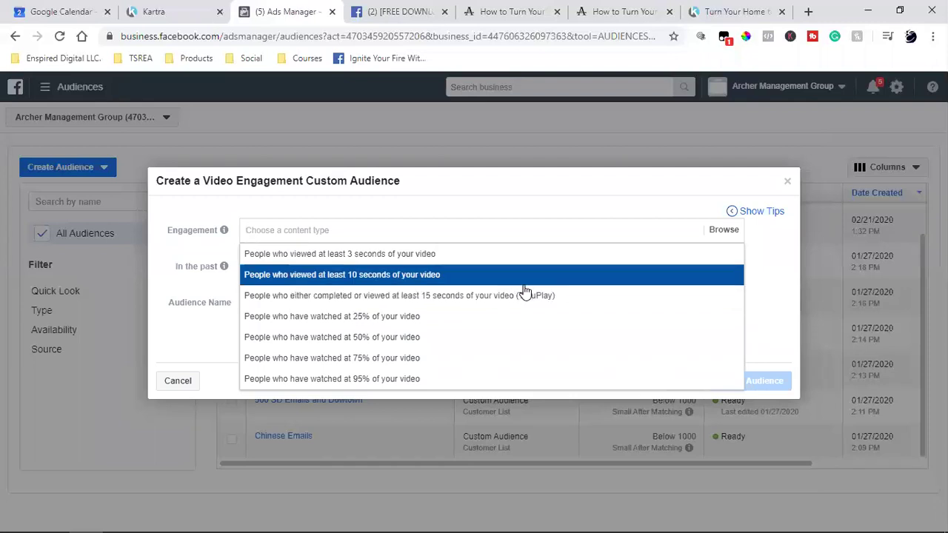
click(787, 181)
click(51, 88)
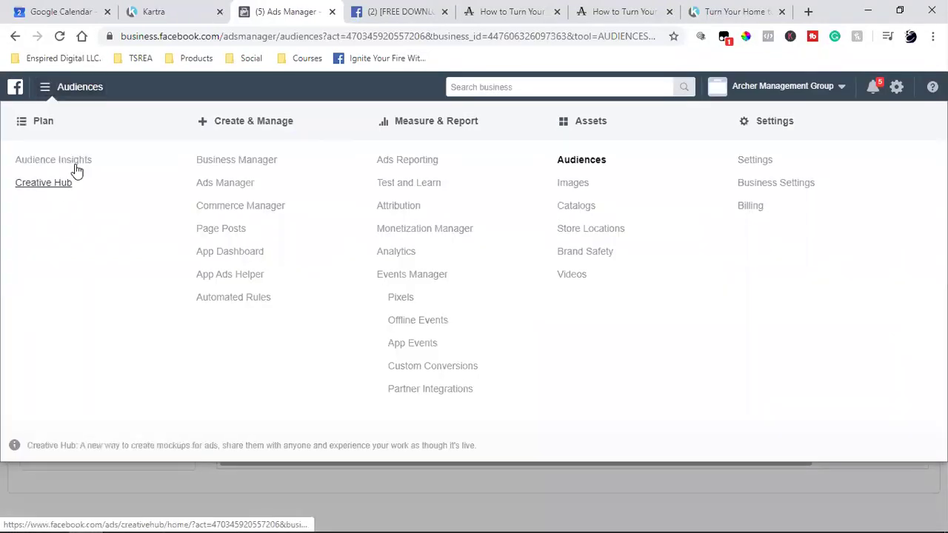
Visit the Ads Manager campaigns overview, then go back to the Audiences list.
click(225, 183)
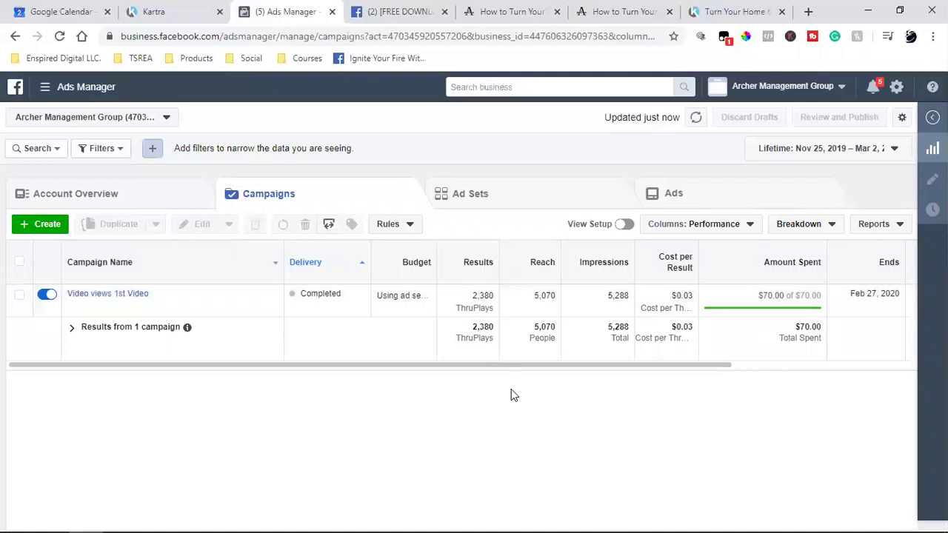
click(43, 89)
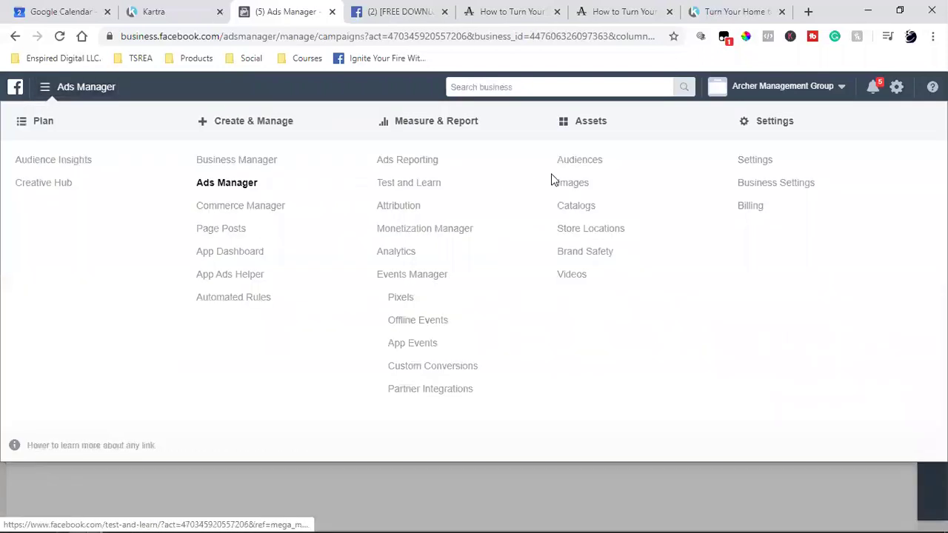
click(580, 161)
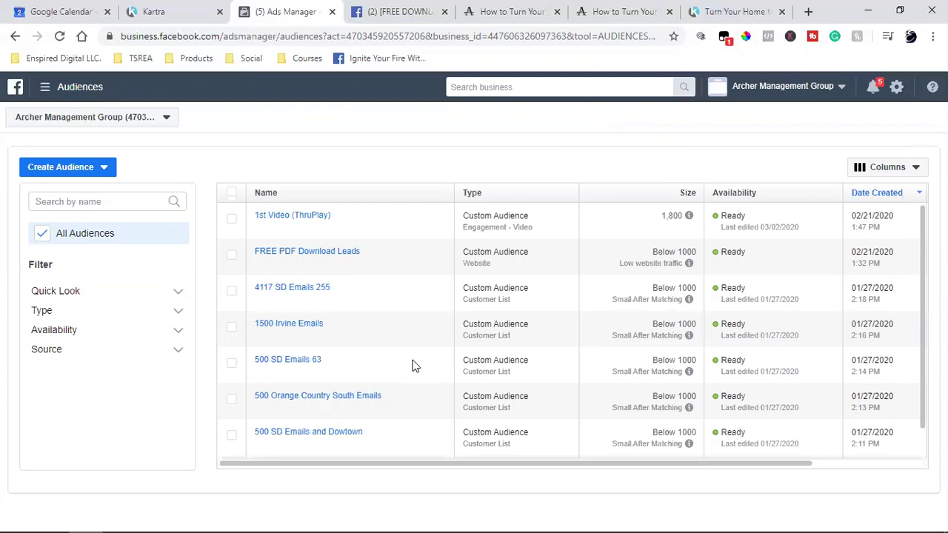
Start a Video custom audience targeting ThruPlay (15-second) viewers.
click(60, 168)
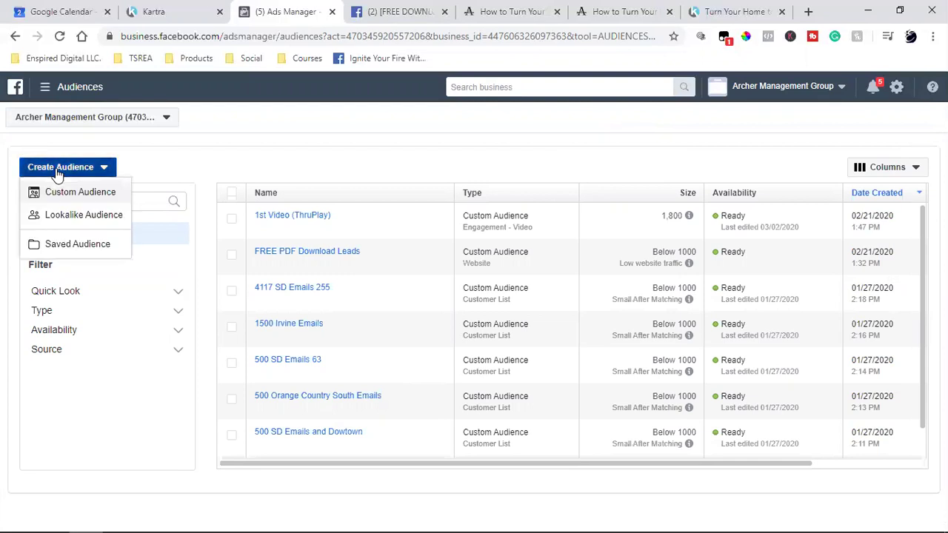
click(91, 194)
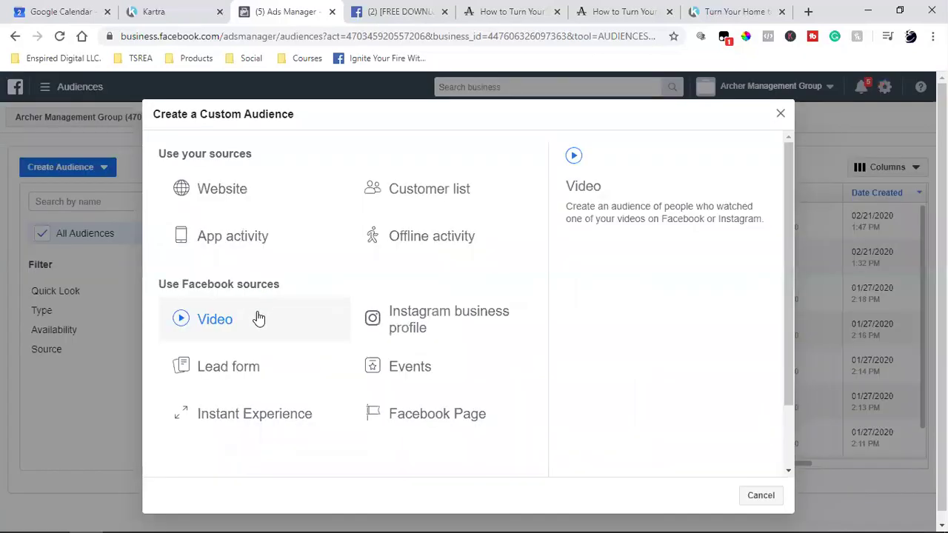
click(259, 318)
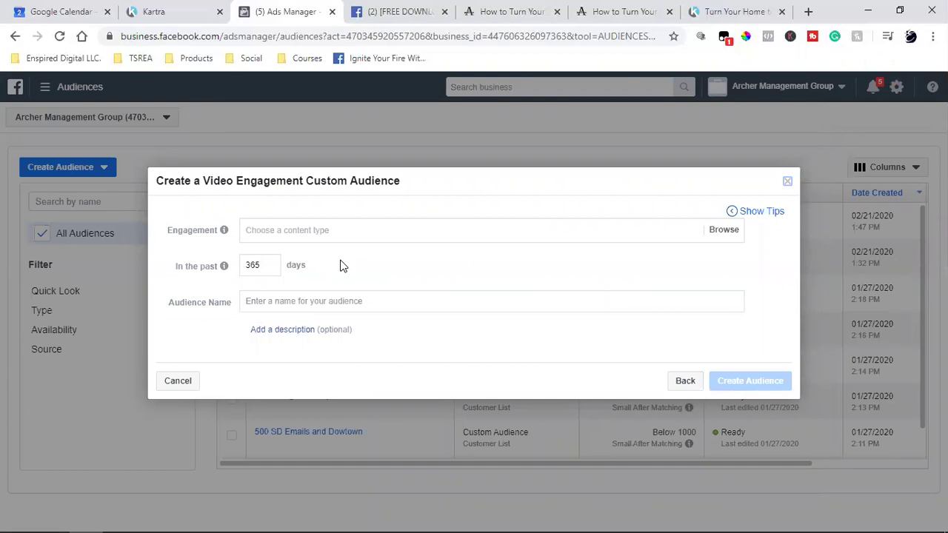
click(356, 229)
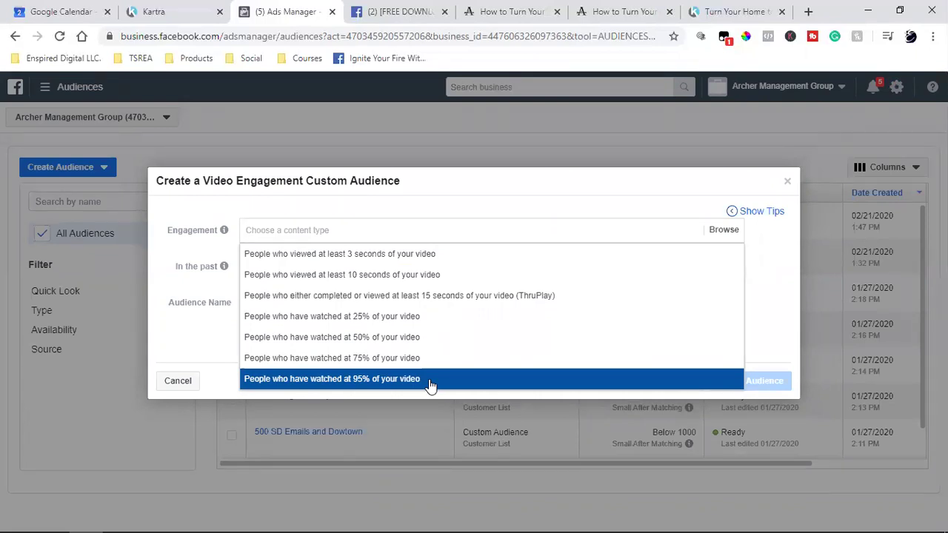
click(497, 296)
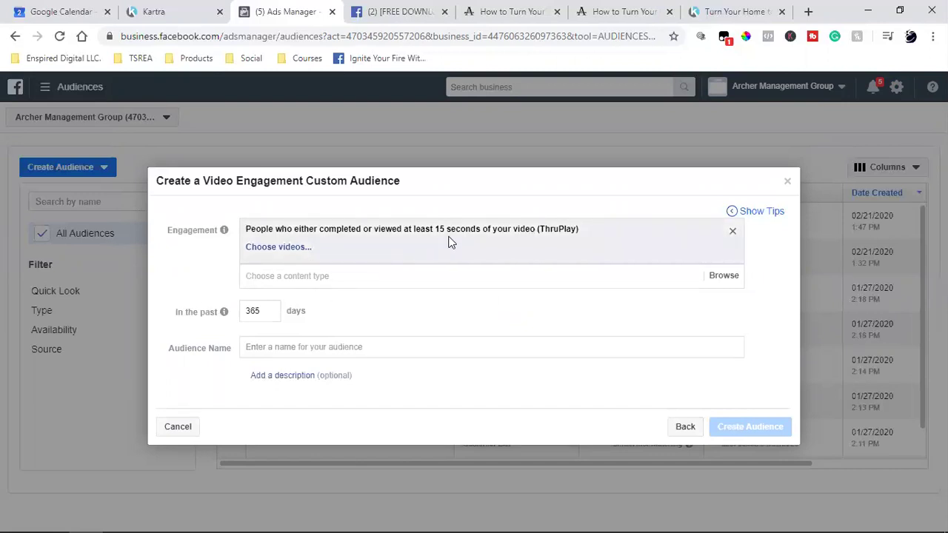
Select the second Archer Management Group video, 'Why Choose Archer Management', and confirm.
click(285, 251)
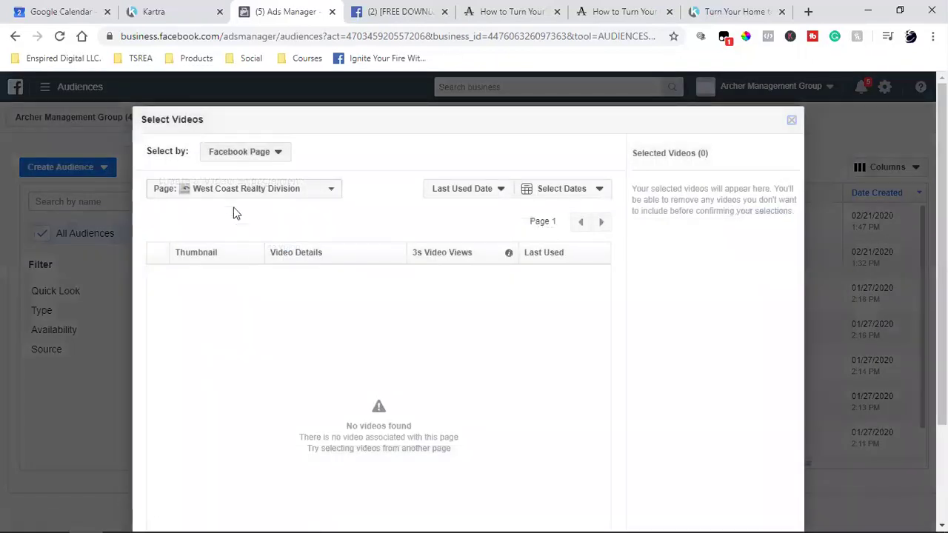
click(202, 191)
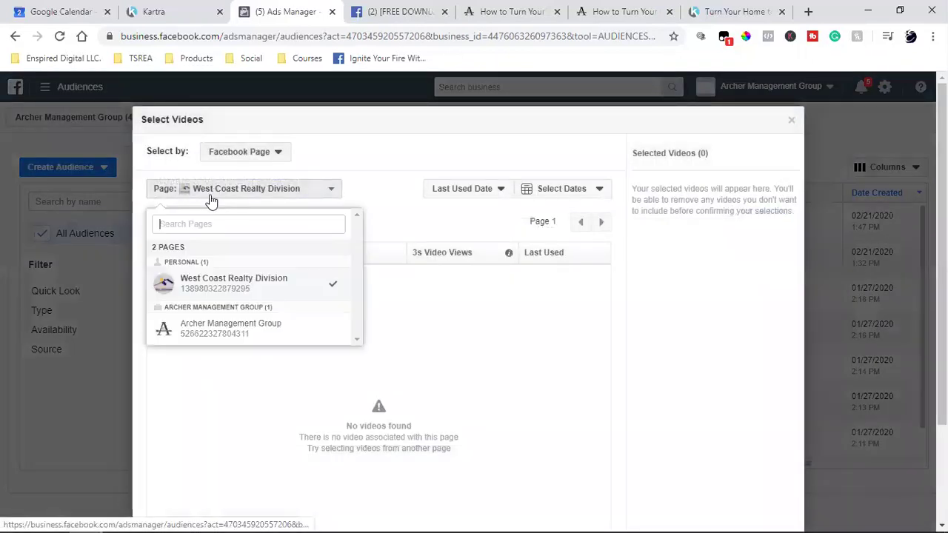
click(190, 324)
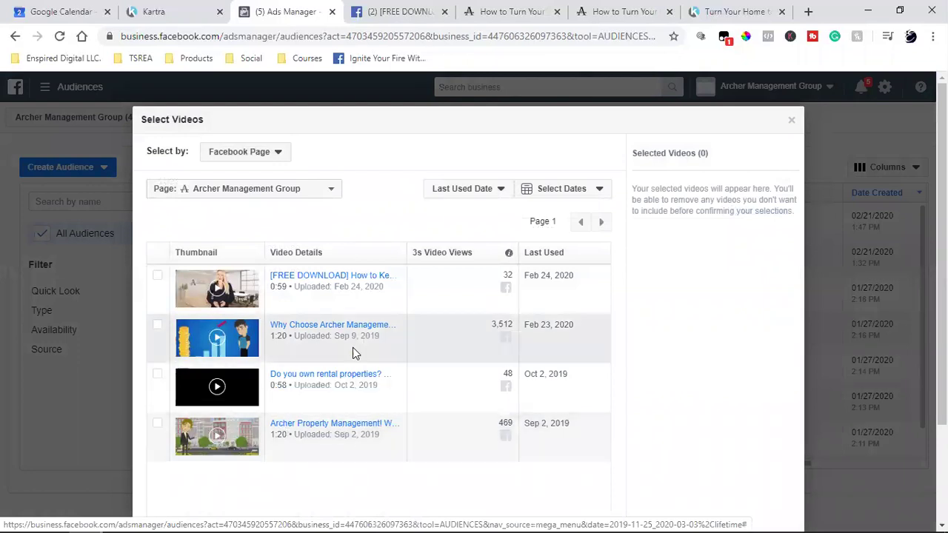
click(159, 326)
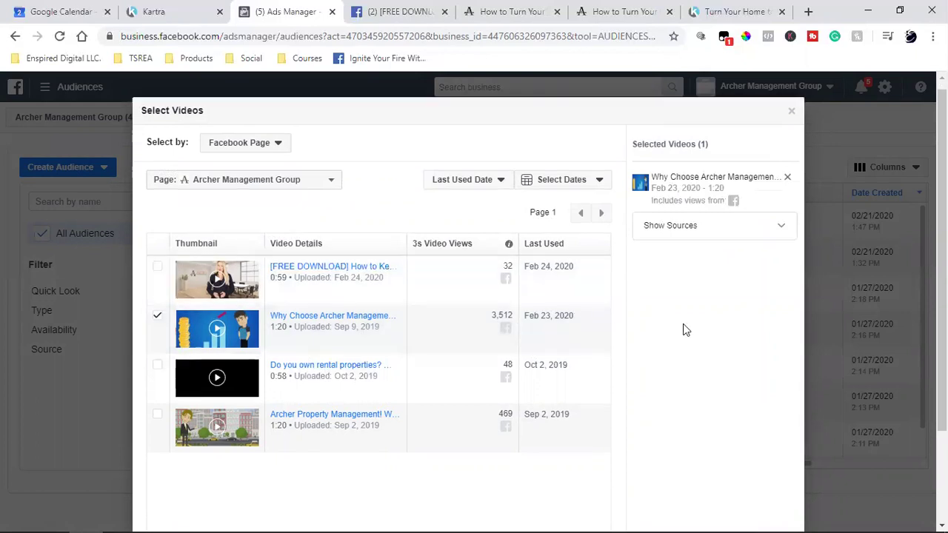
scroll(683, 326, down, 2)
click(770, 486)
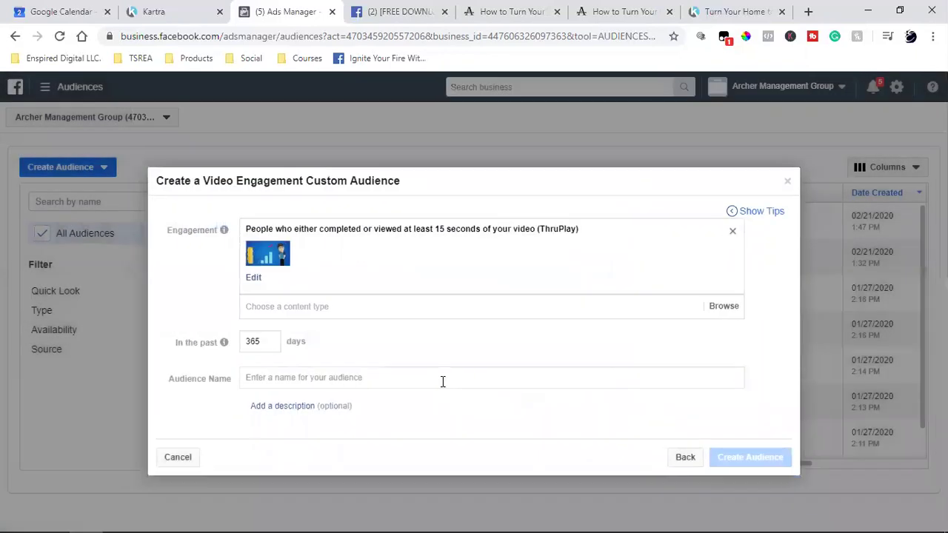
Name the audience 'People Who Watched 15 Sec (ThruPlay) of 1st Video', create it, and finish.
click(331, 378)
text(People)
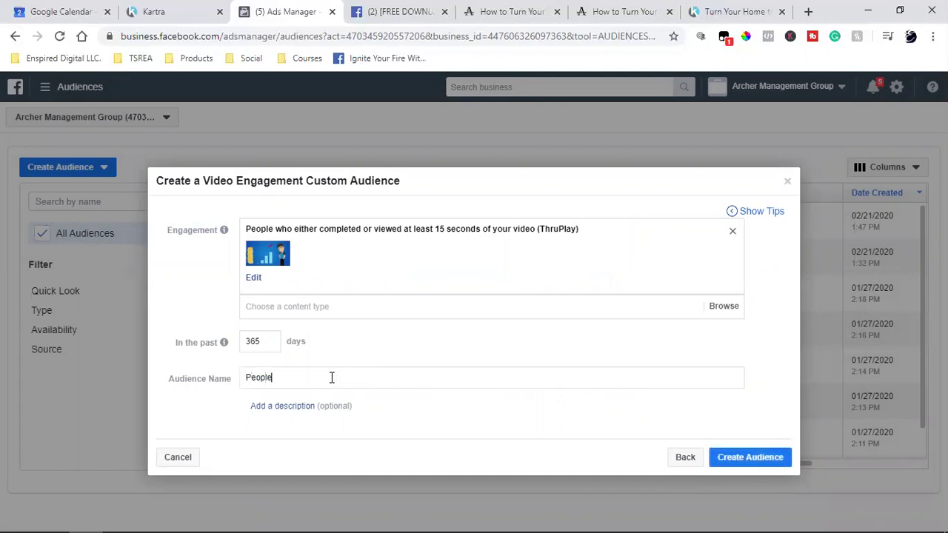
text( Who Wh)
key(BackSpace)
key(BackSpace)
key(BackSpace)
text(Watch)
key(BackSpace)
key(BackSpace)
key(BackSpace)
text(tched 15 Sec (ThruPlay)))
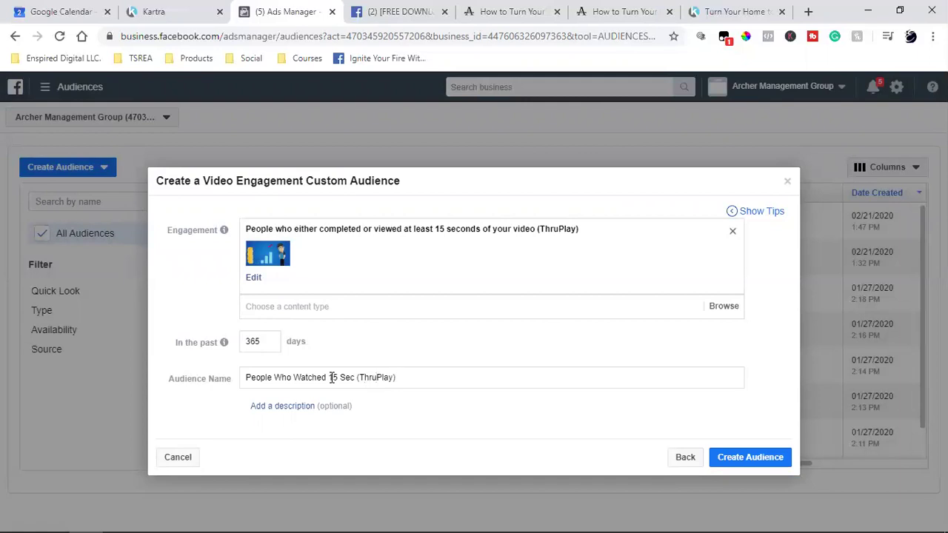
text( of 1st Video)
click(764, 458)
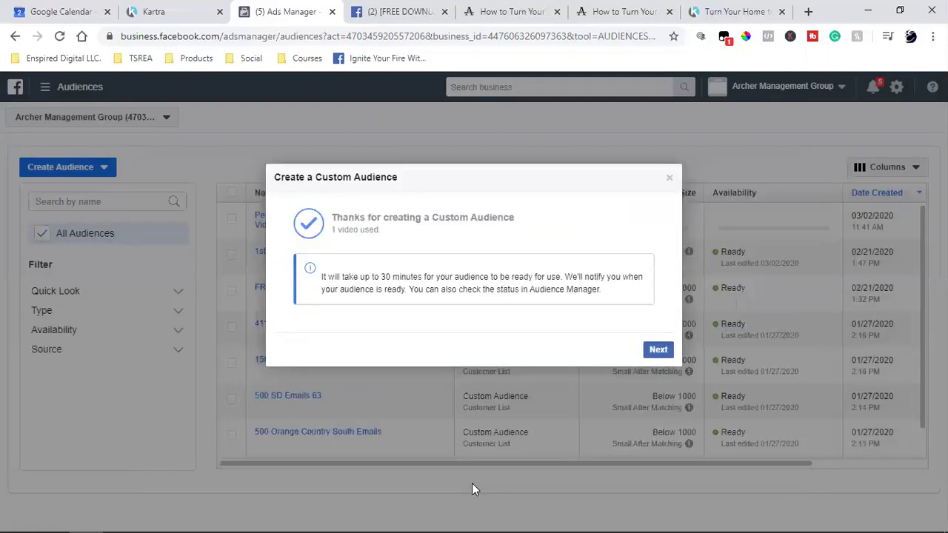
click(652, 352)
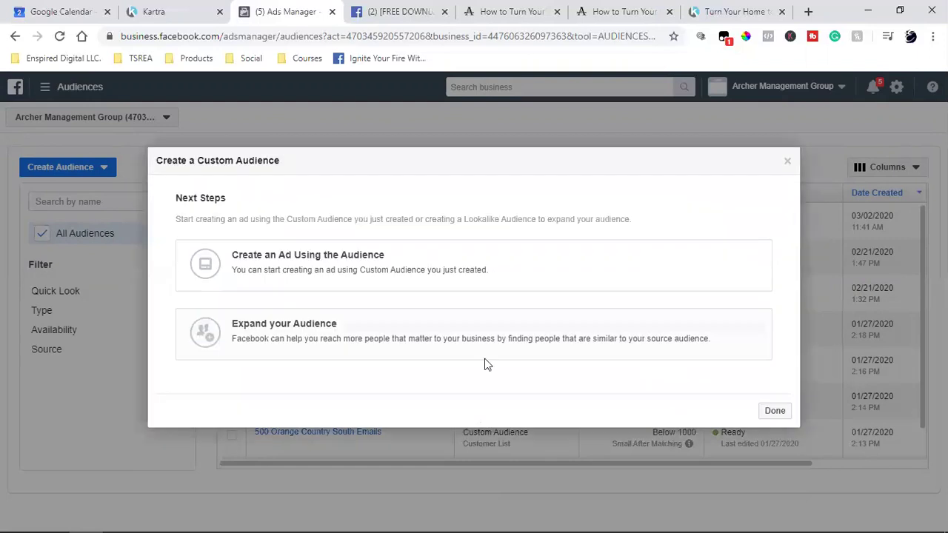
click(776, 411)
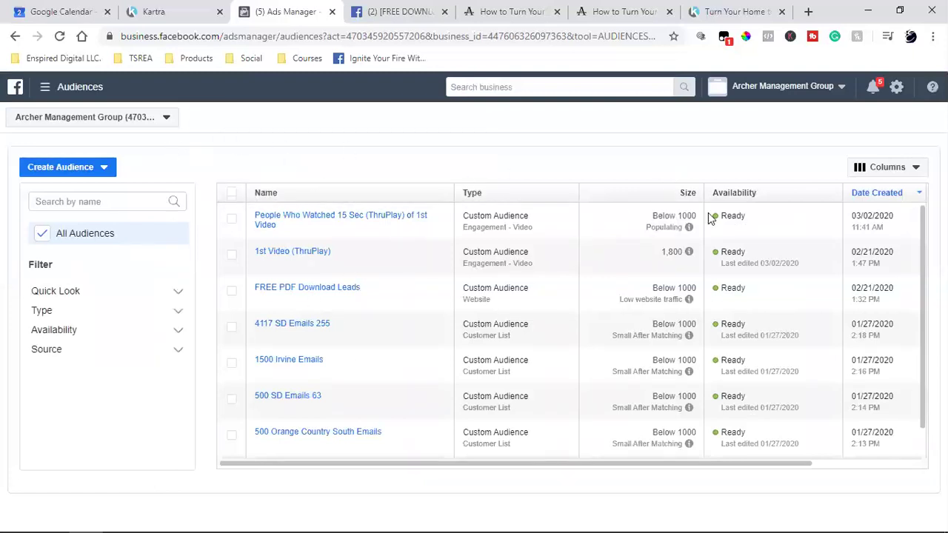
click(59, 39)
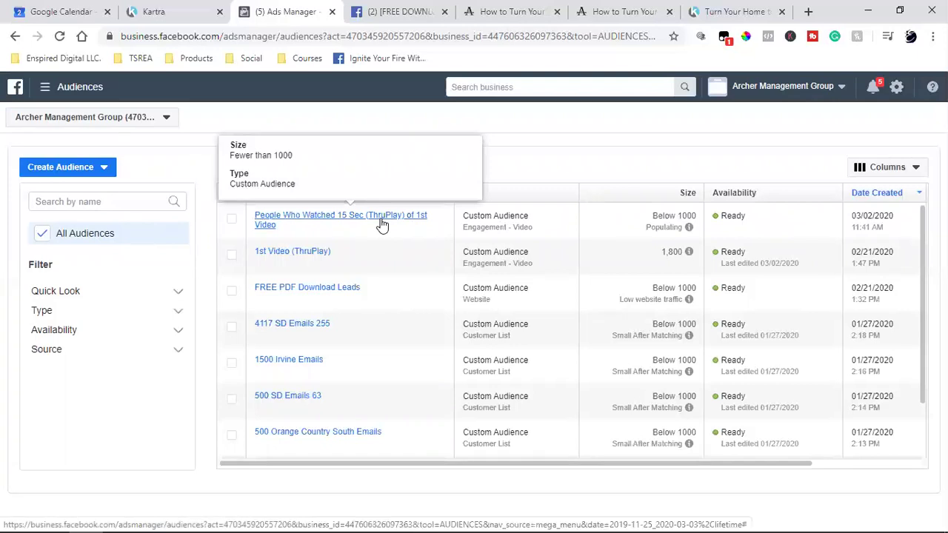
double_click(654, 216)
double_click(656, 226)
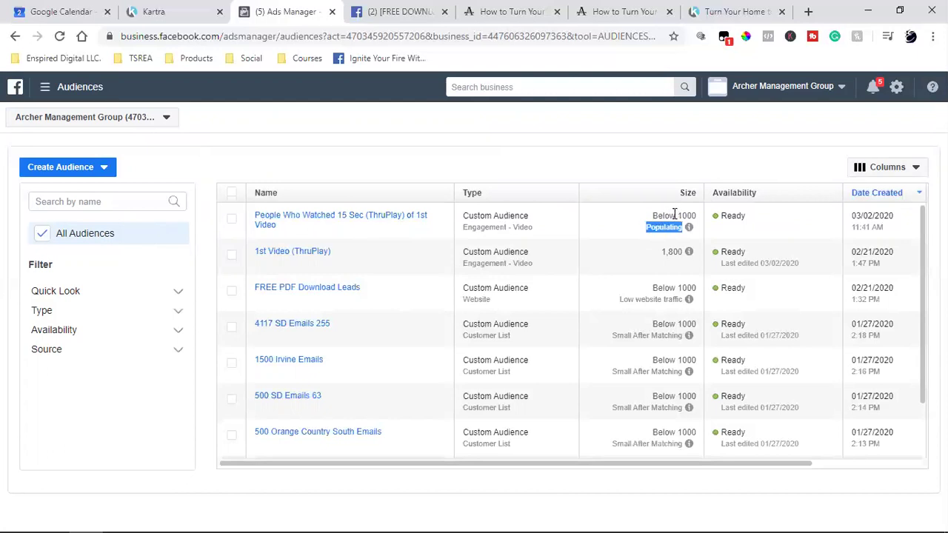
double_click(687, 216)
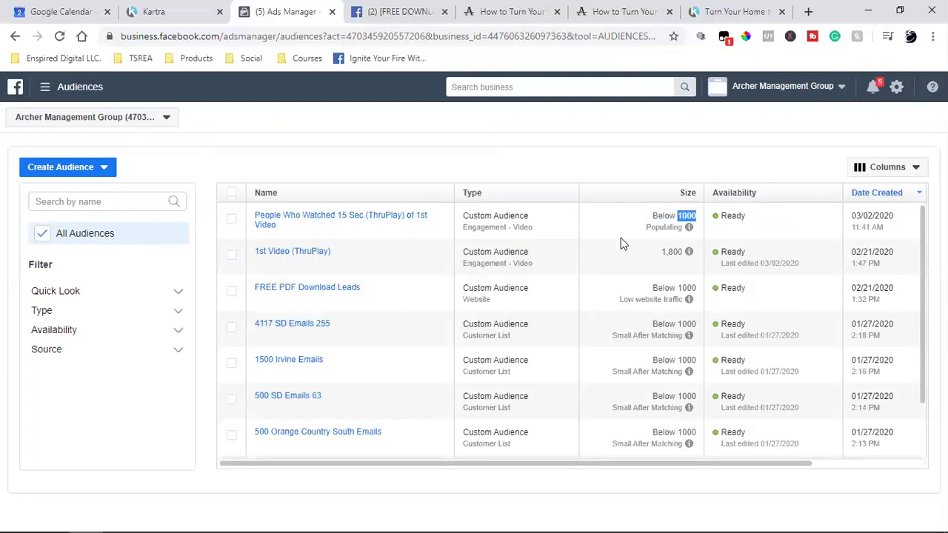
double_click(658, 226)
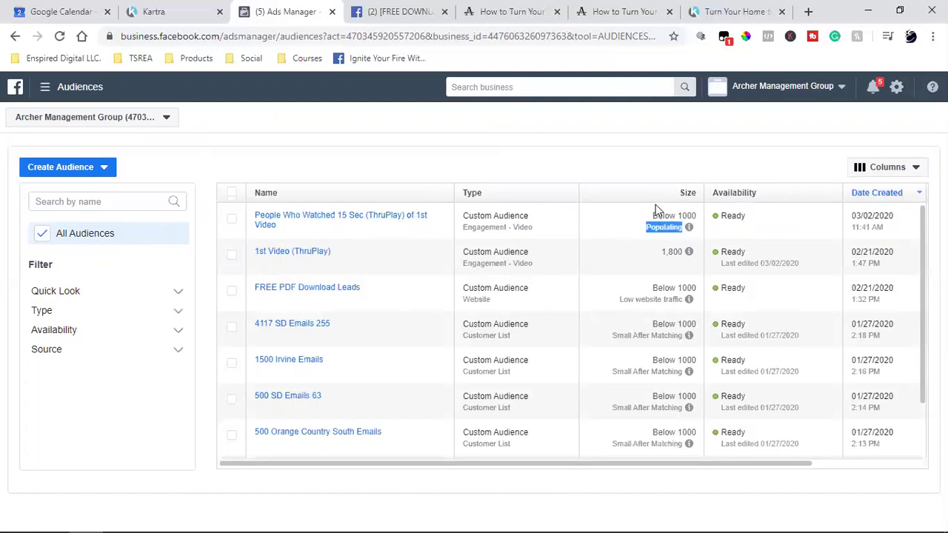
click(700, 218)
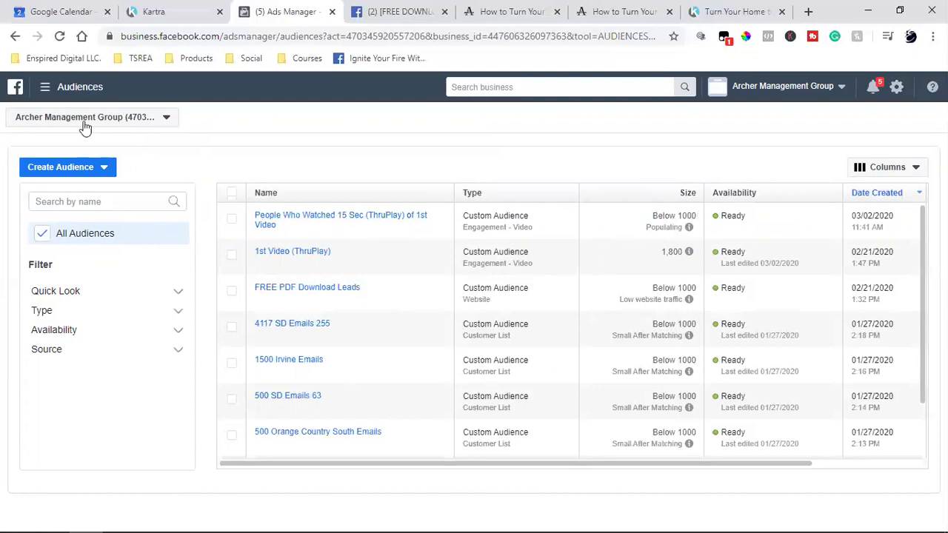
Go to the campaigns overview, close the Kartra tab, and start a new campaign.
click(39, 94)
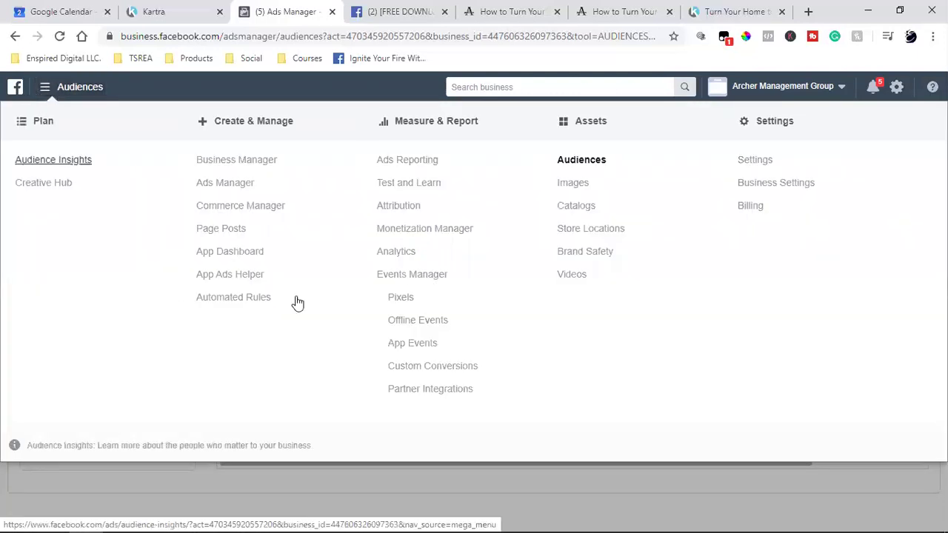
click(230, 187)
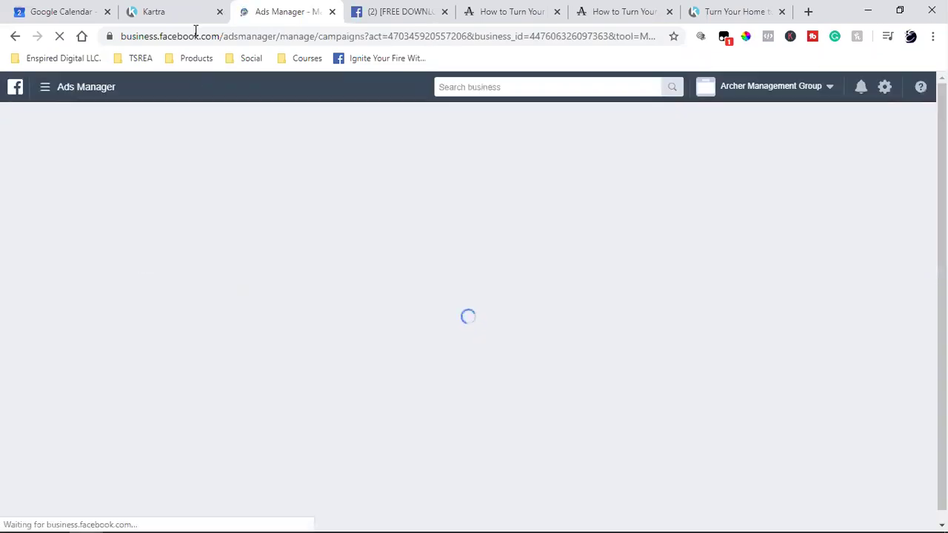
click(219, 11)
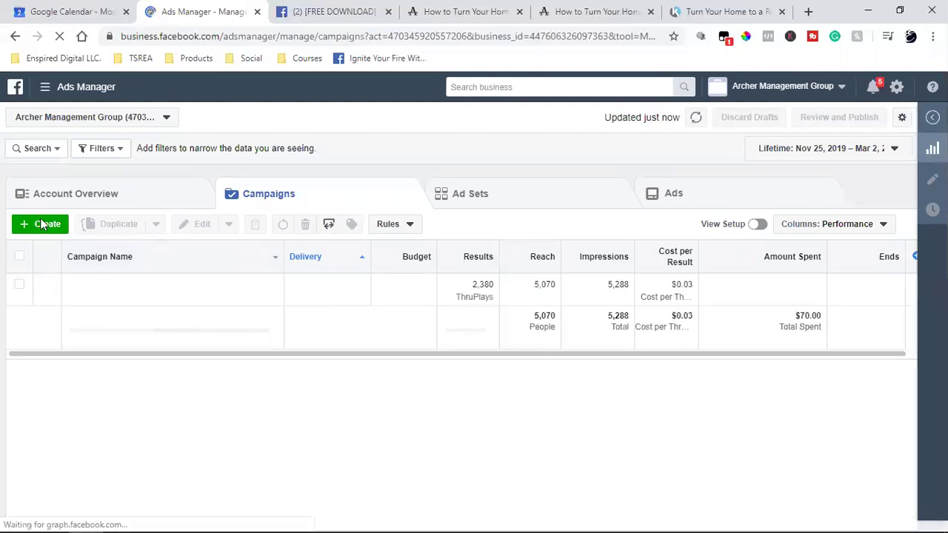
click(42, 230)
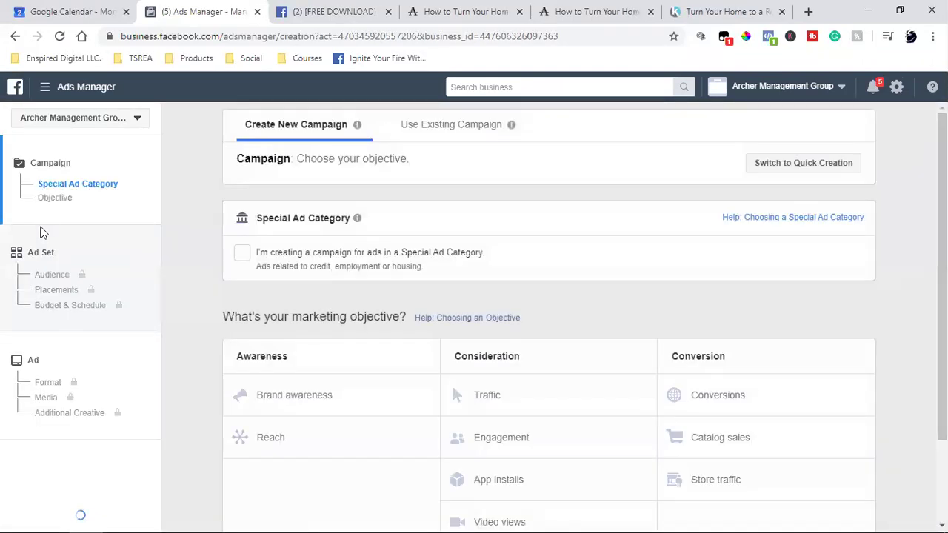
Mark the campaign as a Special Ad Category and choose the Conversions objective.
click(243, 253)
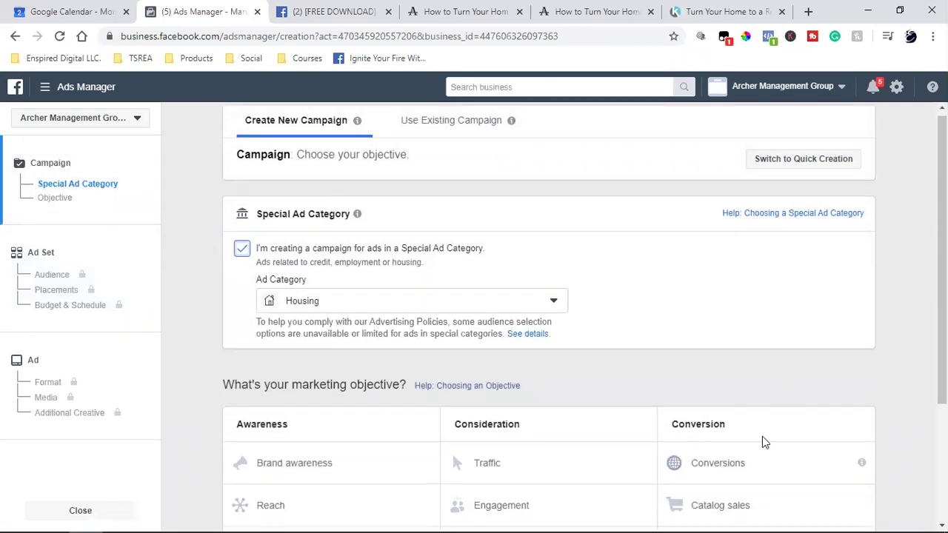
scroll(763, 440, down, 2)
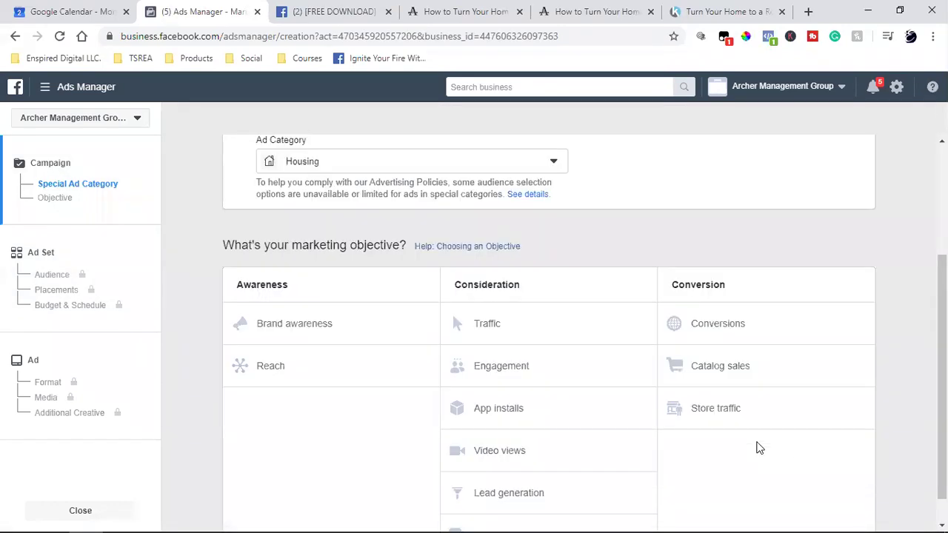
click(807, 388)
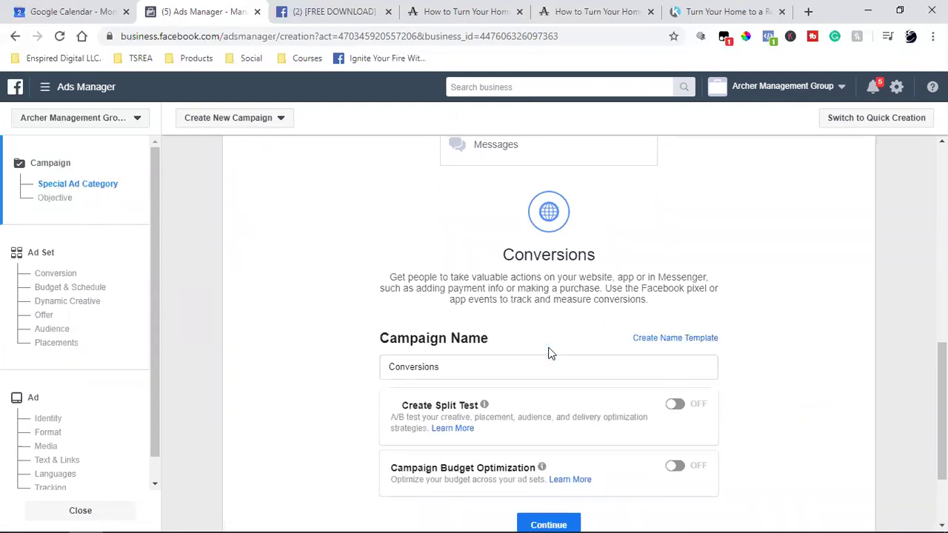
Name the campaign 'Conversions (Retargeting 1st Video)', copy the name, and continue to the ad set.
click(495, 368)
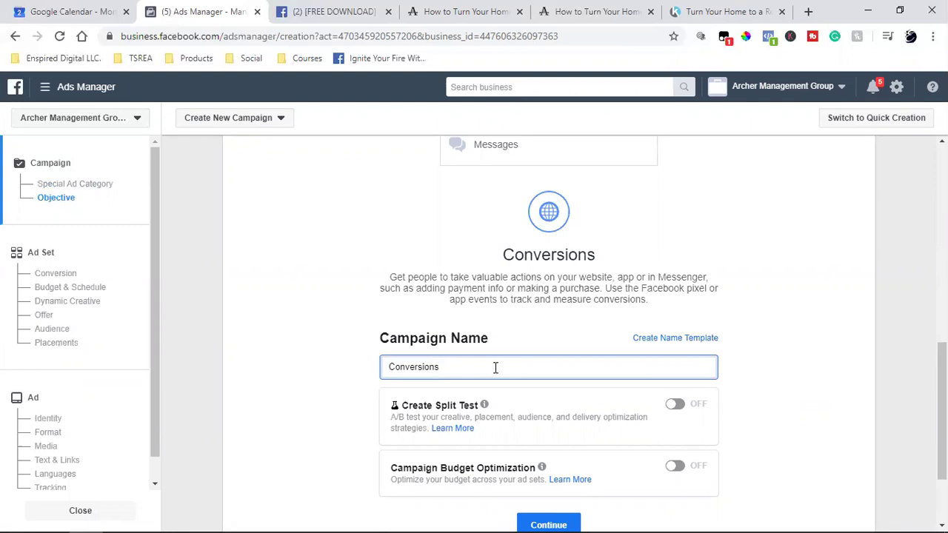
text((Retargeting 1st Video))
key(ctrl+a)
right_click(494, 368)
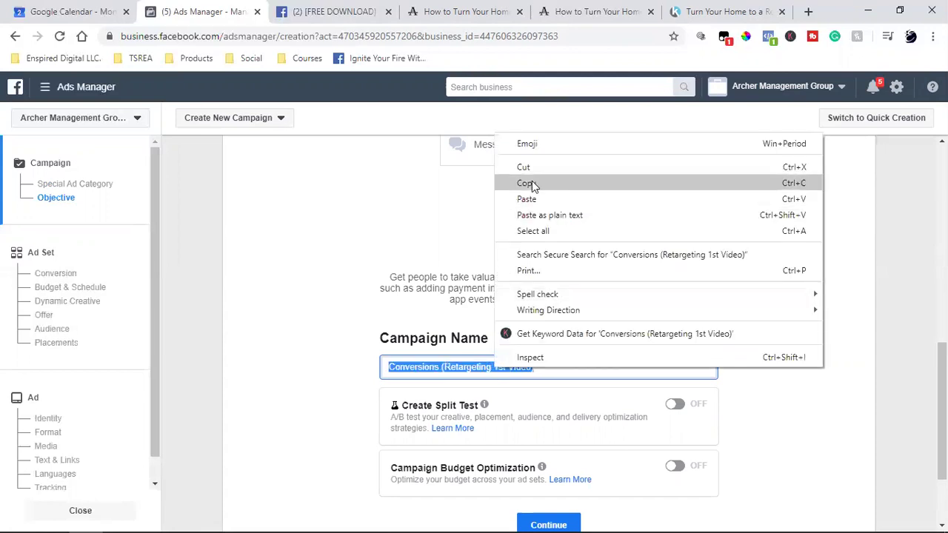
click(532, 184)
scroll(904, 333, up, 5)
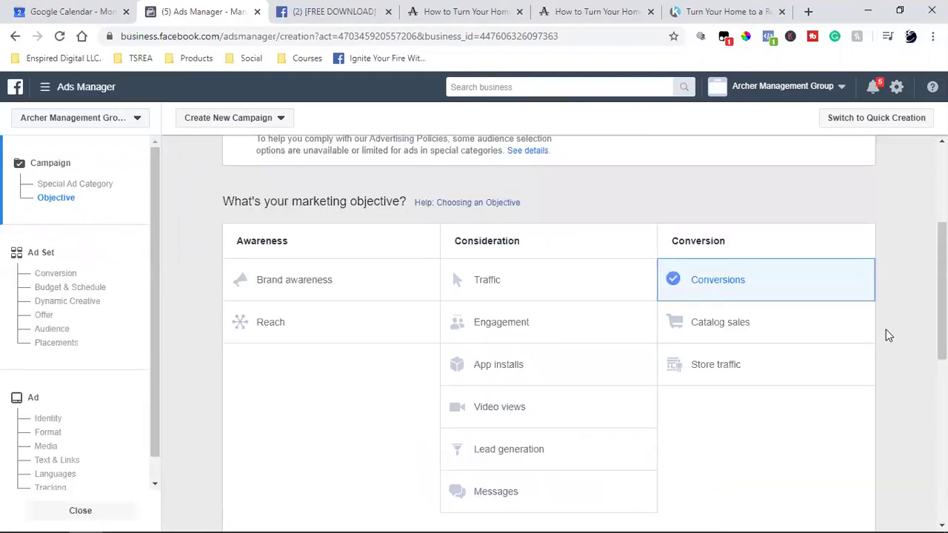
scroll(888, 336, down, 5)
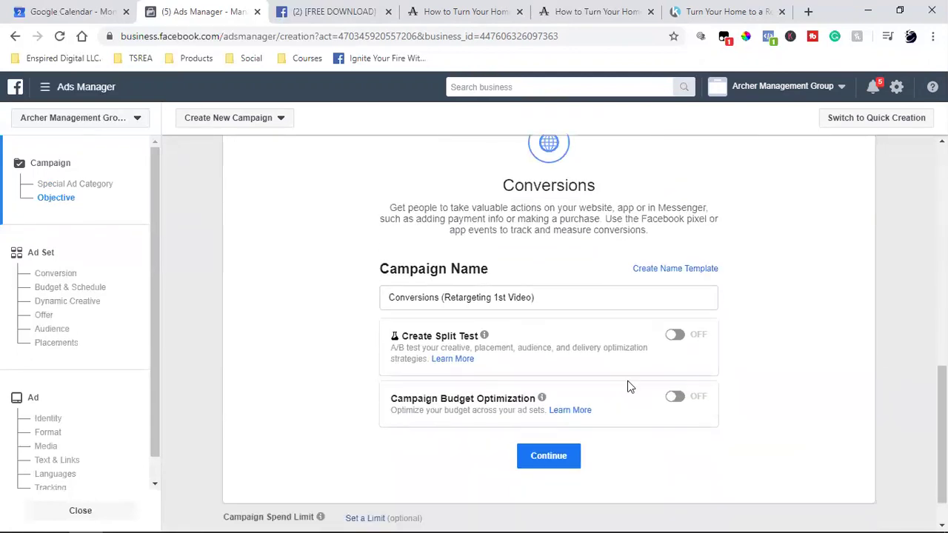
click(545, 463)
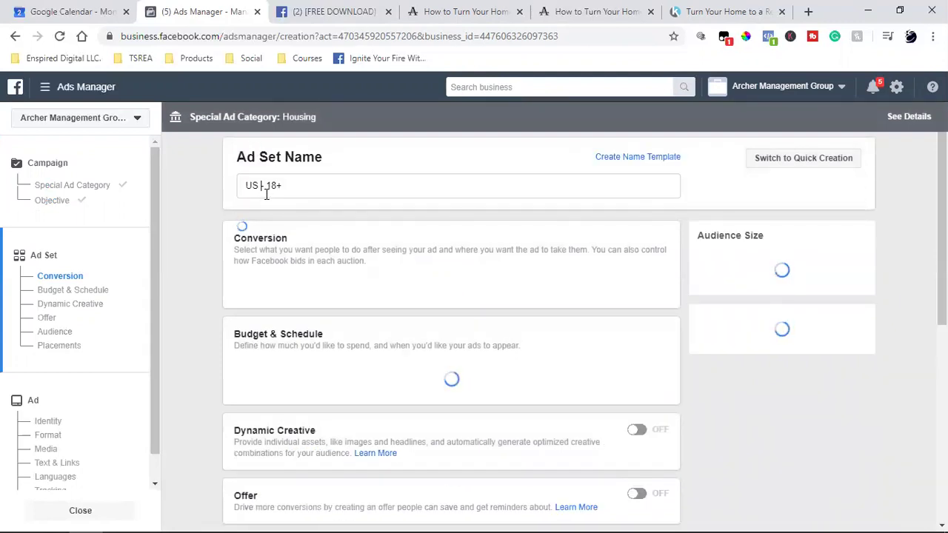
Replace the default 'US | 18+' ad set name with the pasted 'Conversions (Retargeting 1st Video)'.
triple_click(267, 185)
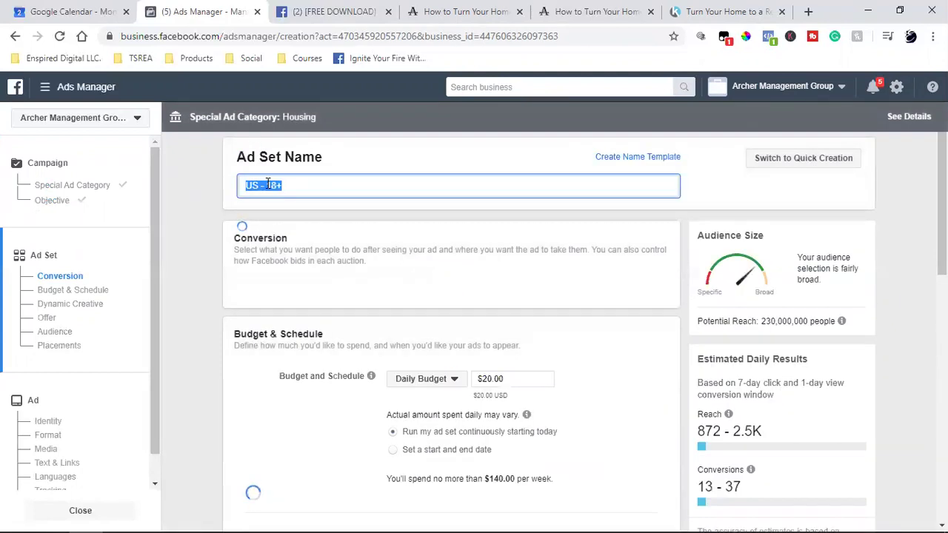
key(ctrl+v)
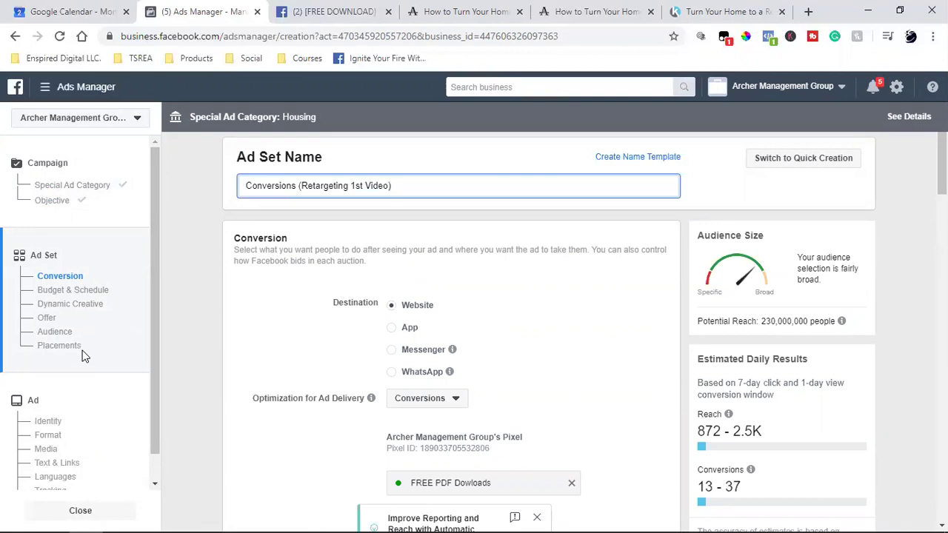
scroll(84, 357, down, 2)
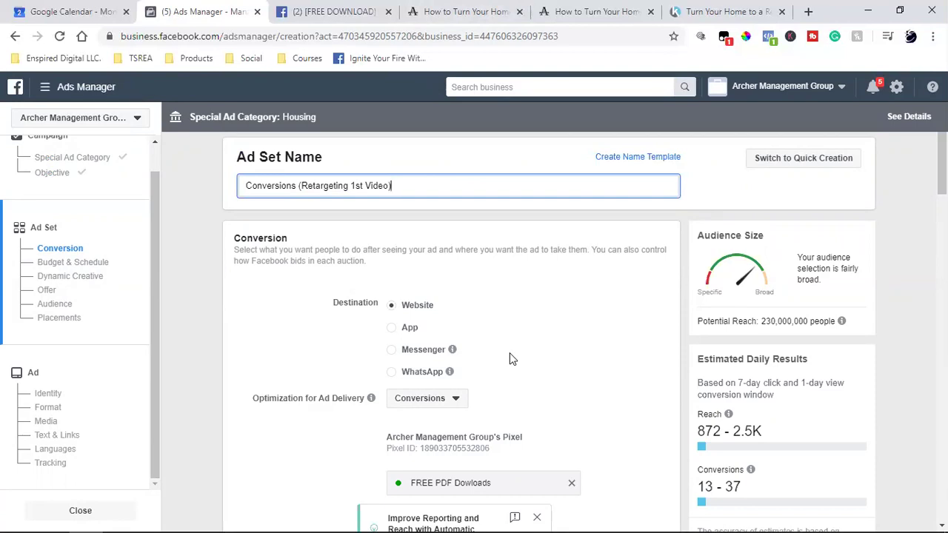
click(511, 358)
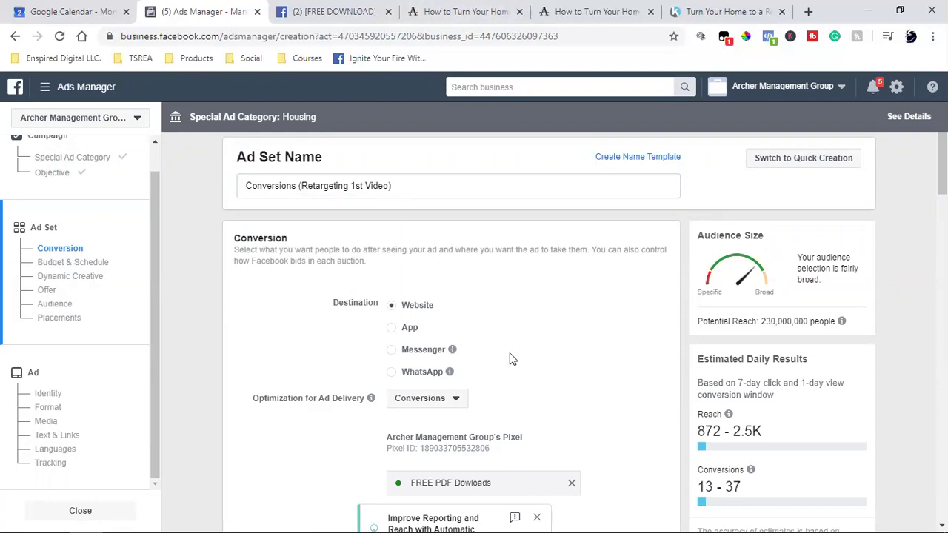
scroll(502, 361, down, 2)
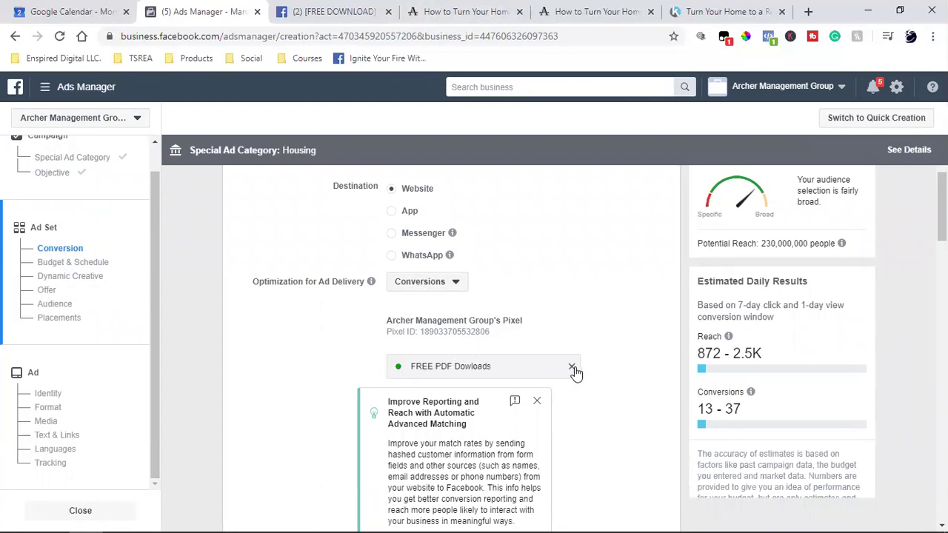
Set the ad set's conversion event to FREE PDF Dowloads from the Active events list.
click(404, 374)
click(286, 360)
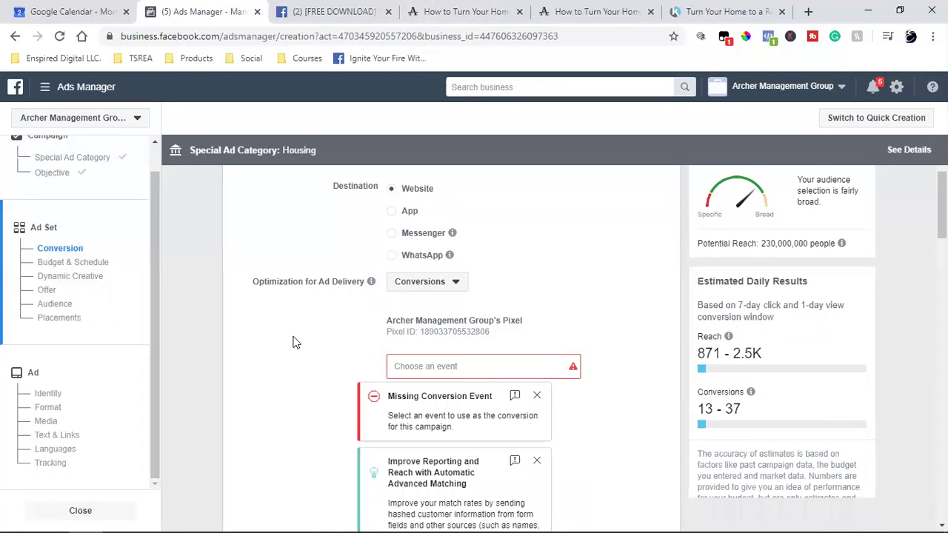
scroll(295, 342, up, 2)
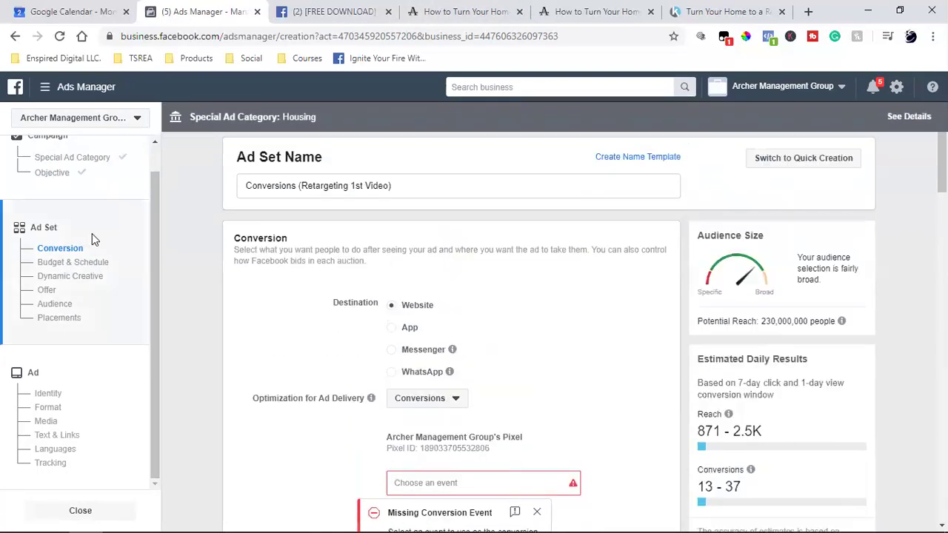
scroll(91, 233, up, 1)
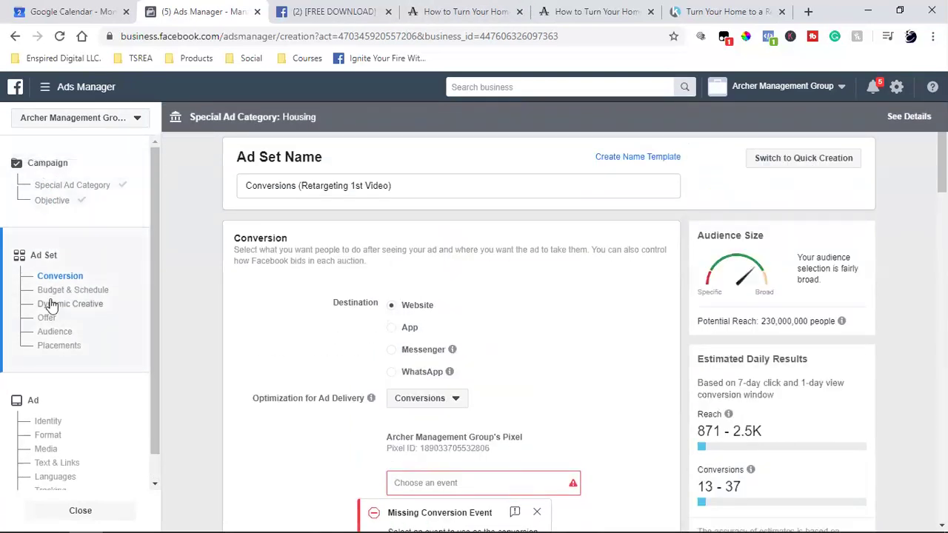
scroll(51, 303, down, 1)
scroll(461, 303, down, 2)
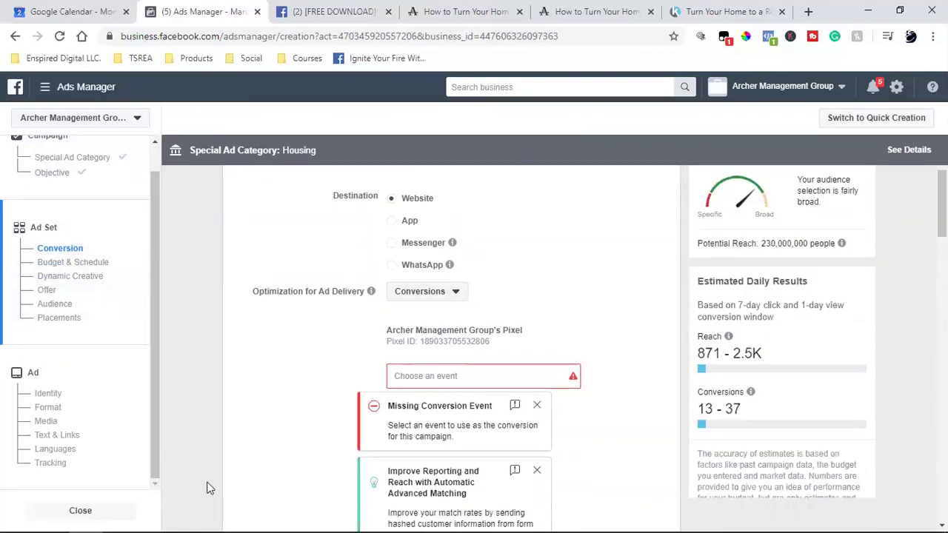
click(413, 377)
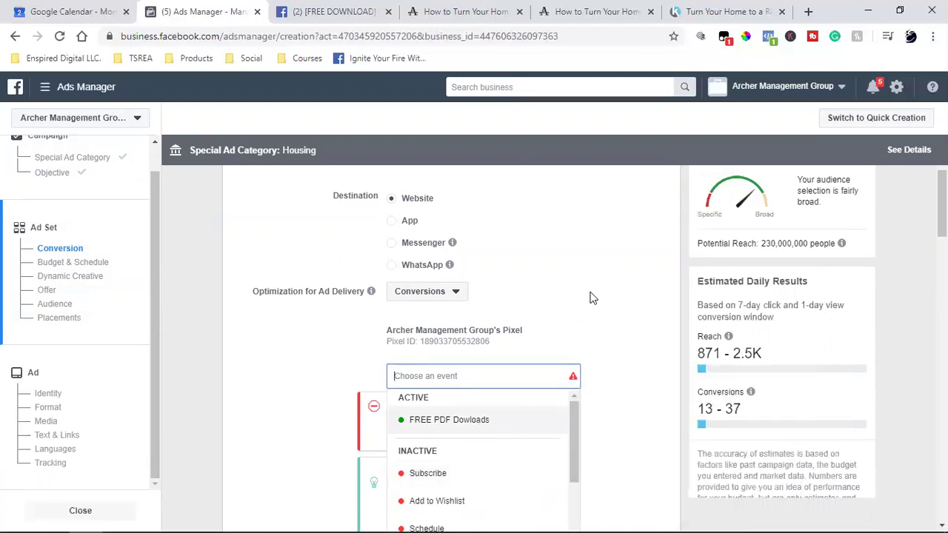
scroll(451, 258, down, 2)
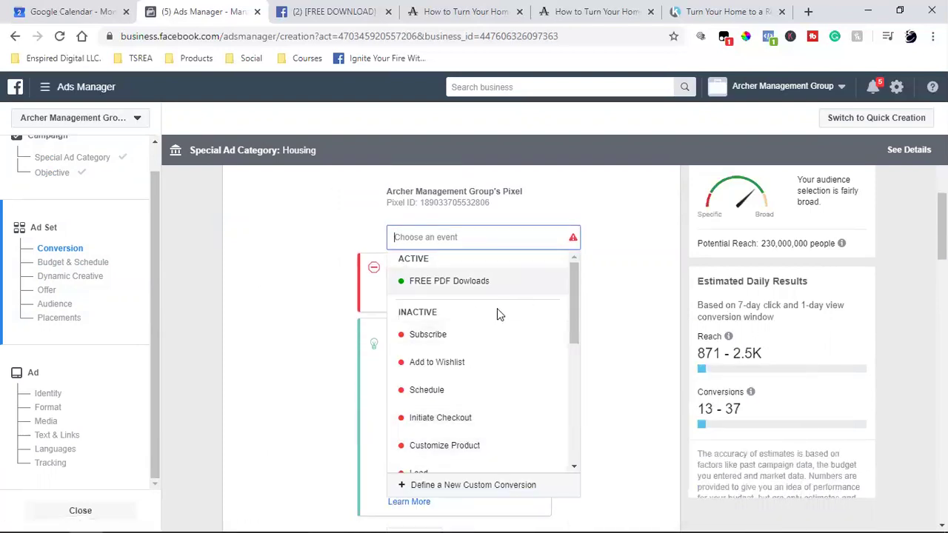
drag(573, 266, 576, 253)
mouse_move(432, 282)
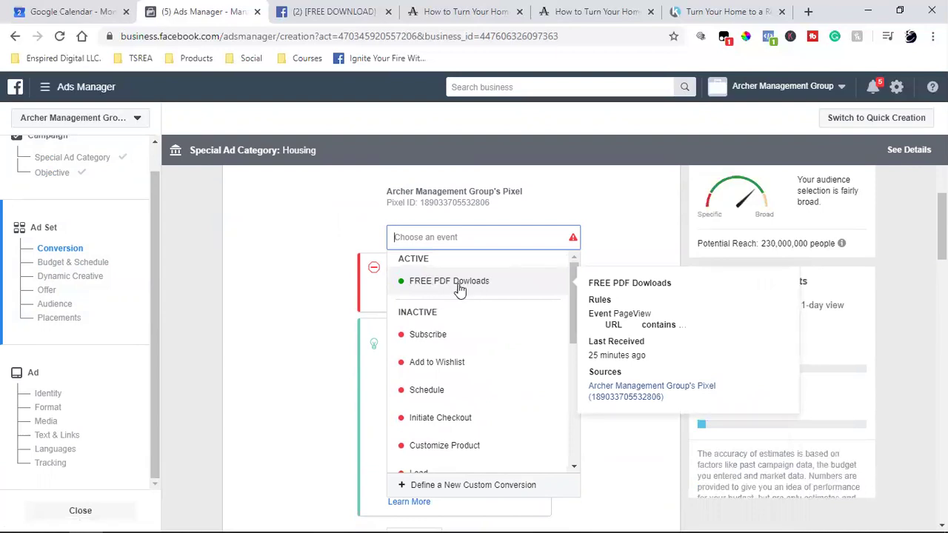
click(296, 321)
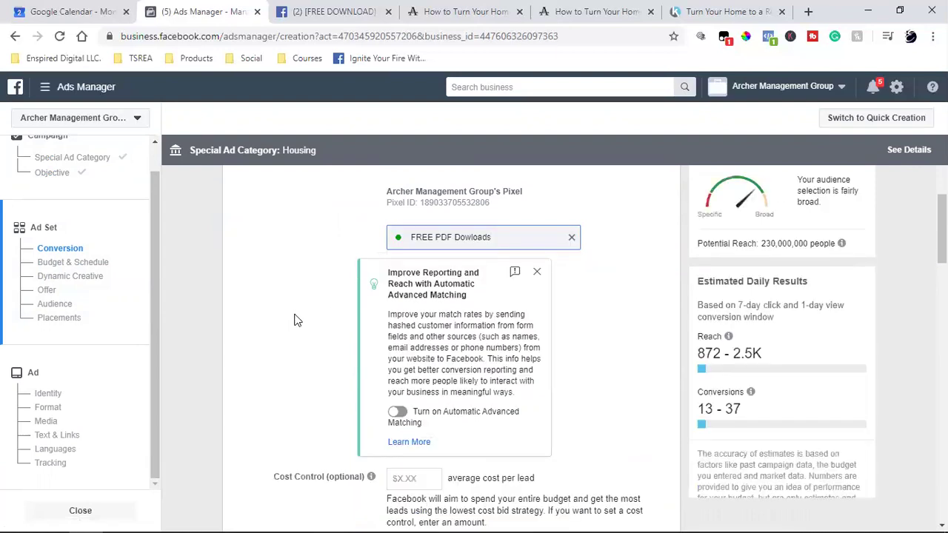
Dismiss the Improve Reporting advanced matching tip.
scroll(457, 367, up, 2)
click(539, 411)
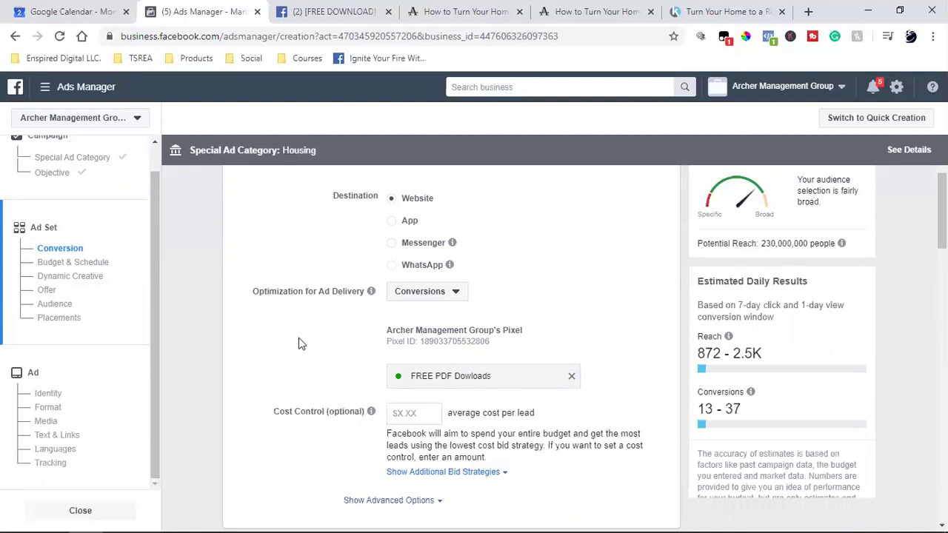
scroll(300, 343, down, 2)
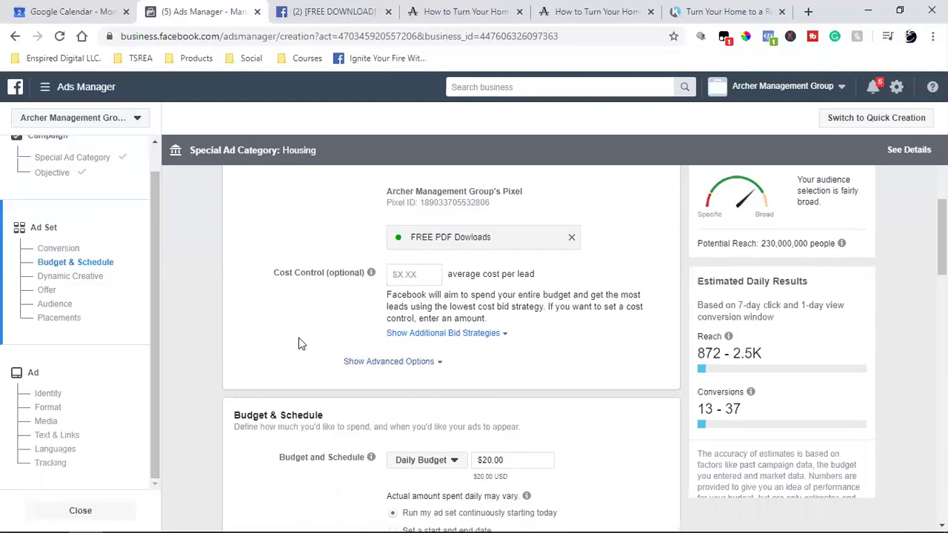
scroll(300, 343, down, 2)
scroll(300, 343, up, 2)
Change the budget type from Daily to Lifetime Budget and set the amount to $70.00.
scroll(418, 276, down, 2)
click(423, 326)
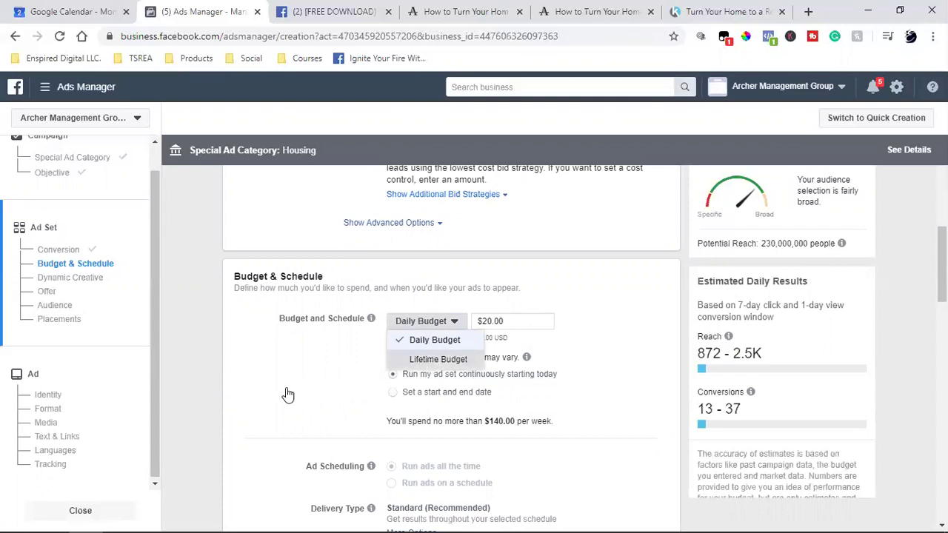
key(Down)
key(Return)
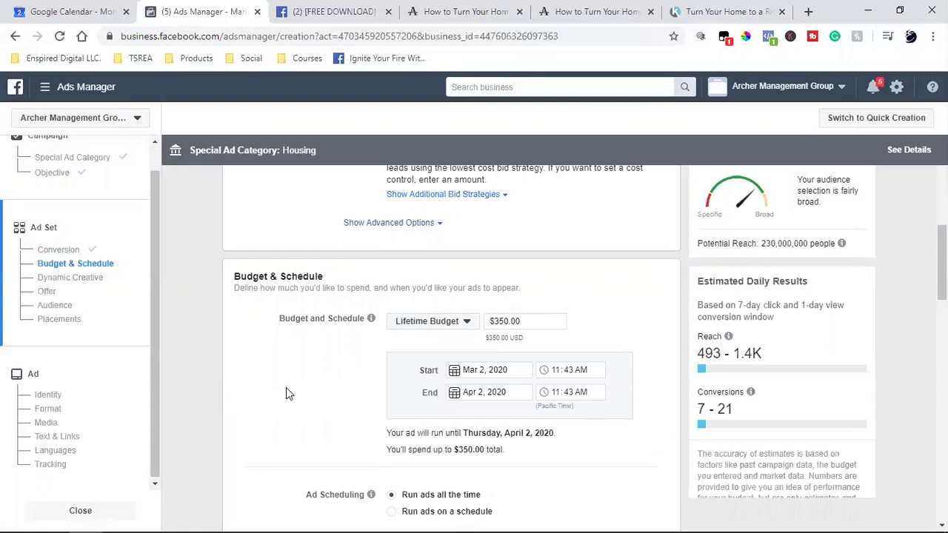
triple_click(496, 320)
text(70)
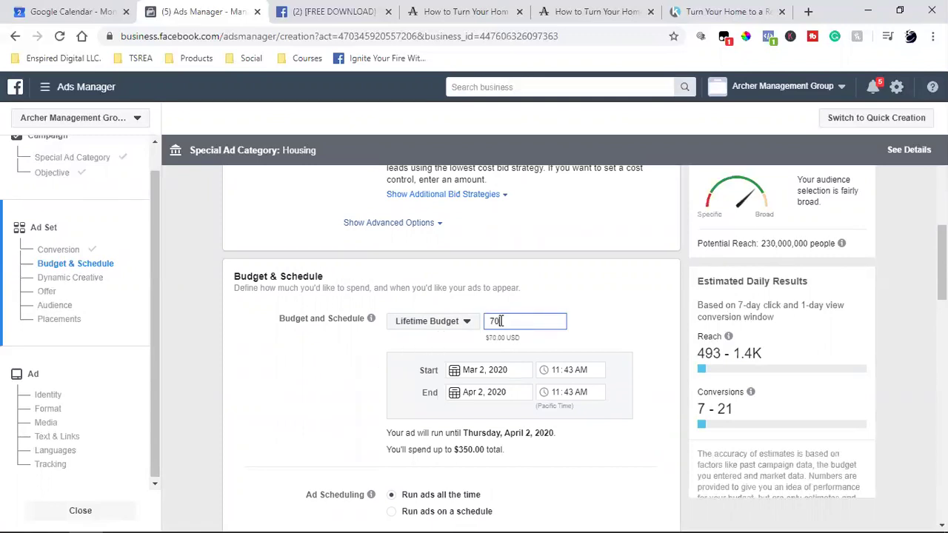
click(605, 320)
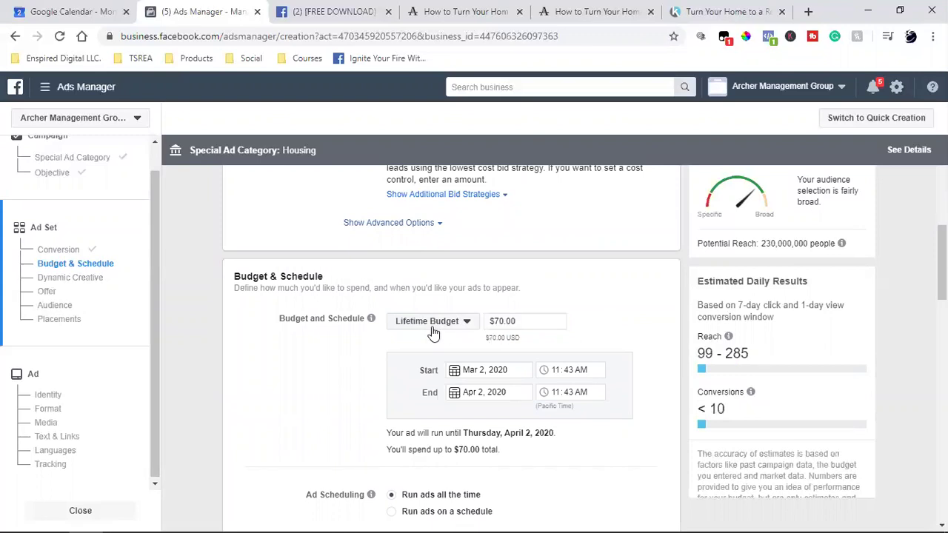
mouse_move(537, 517)
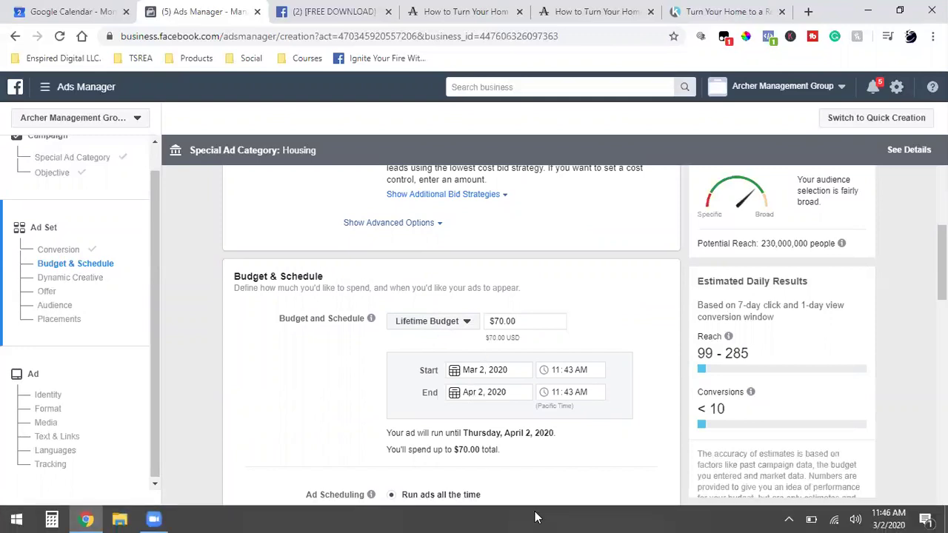
mouse_move(898, 516)
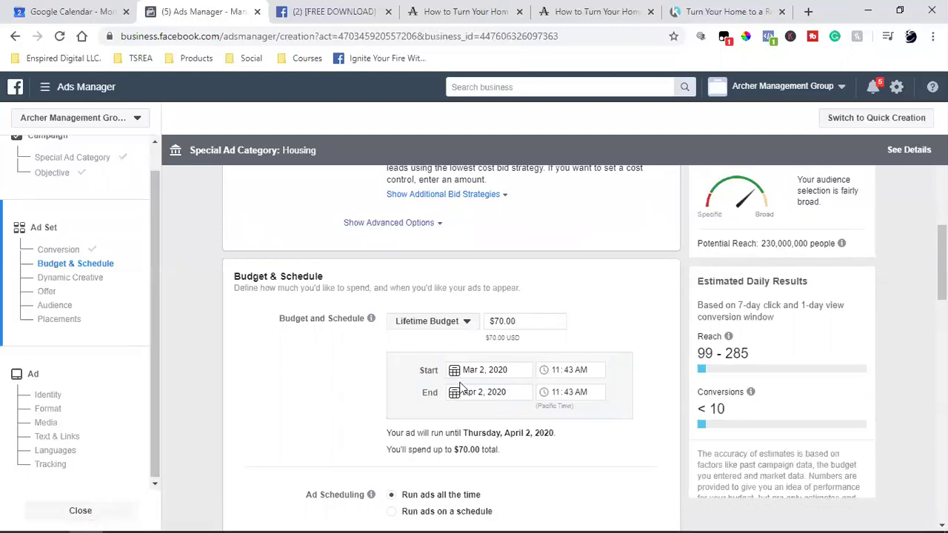
mouse_move(777, 517)
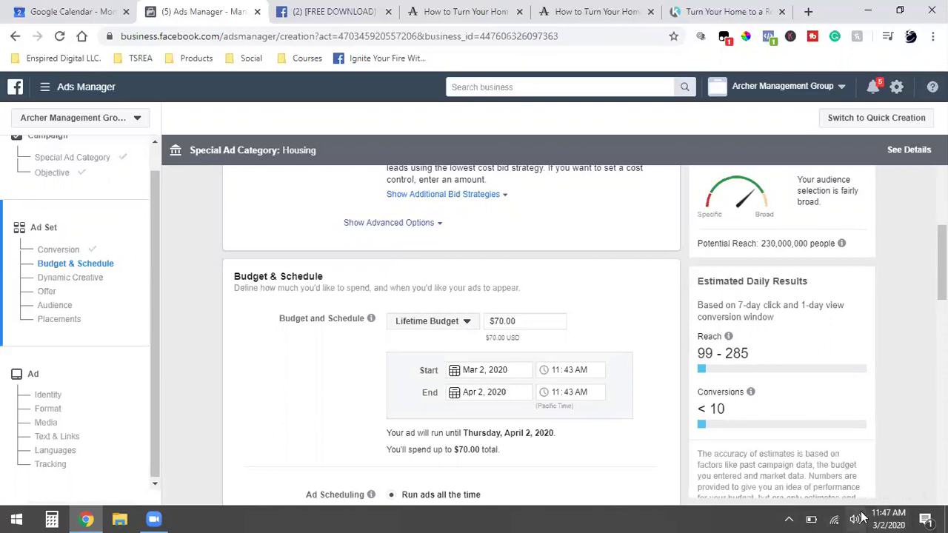
Set the schedule start to Mar 3, 2020 at 6:00 AM.
click(471, 369)
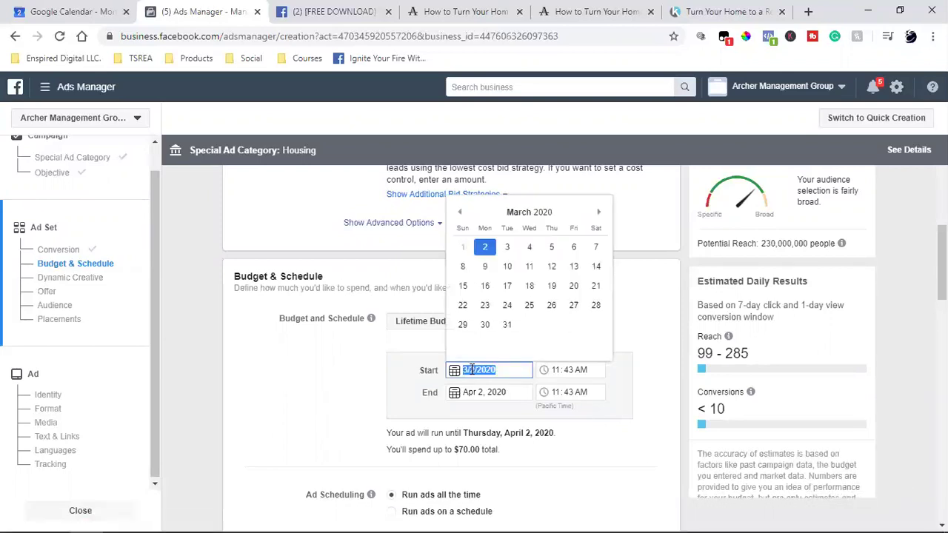
click(508, 246)
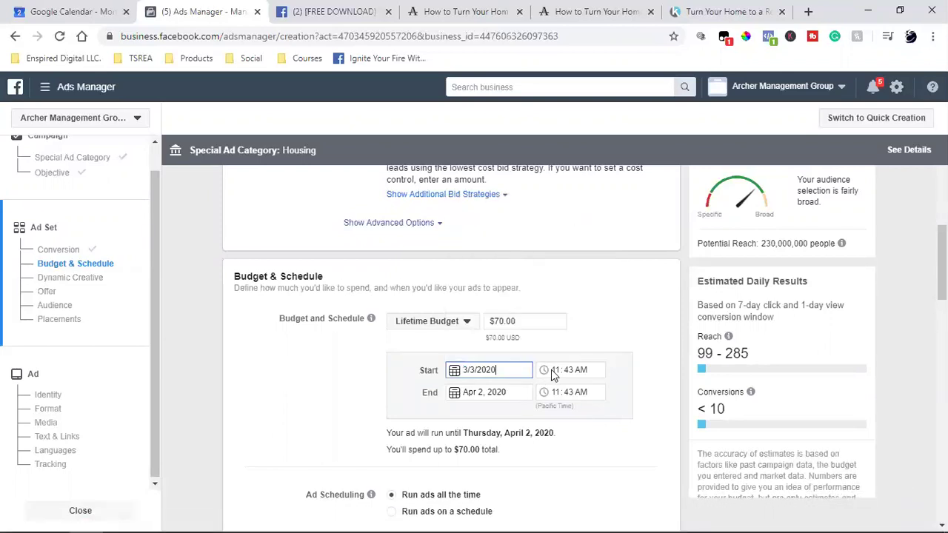
click(552, 376)
text(6)
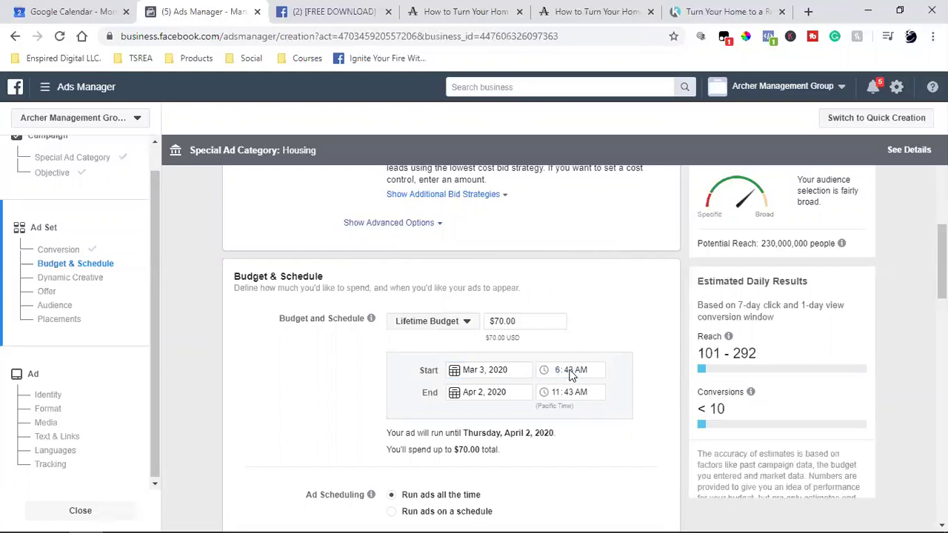
click(571, 376)
text(00)
Set the schedule end to Mar 10, 2020 at 6:00 AM.
click(468, 391)
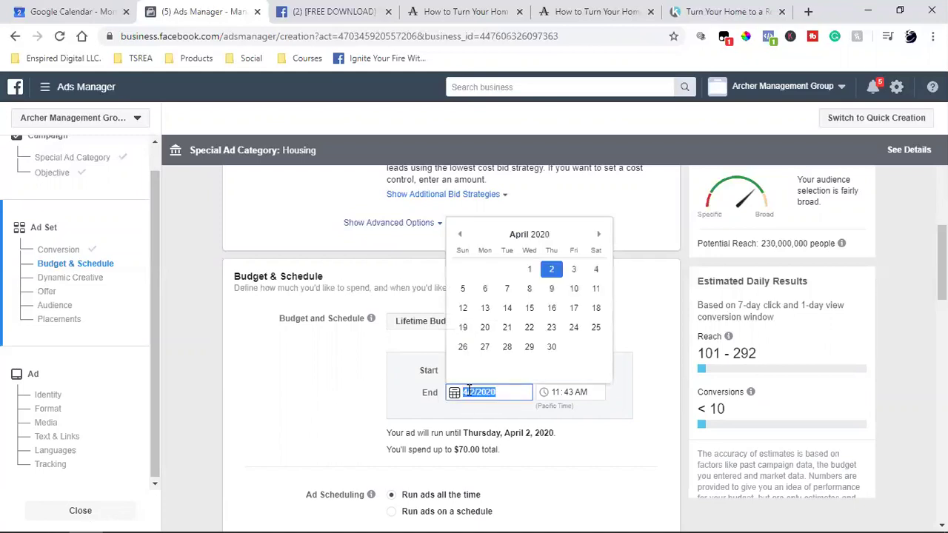
click(459, 234)
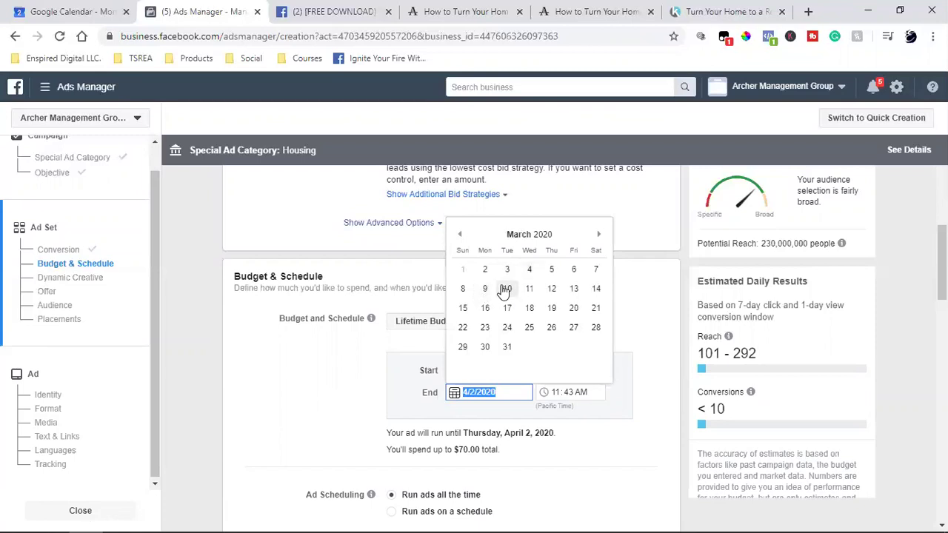
click(506, 288)
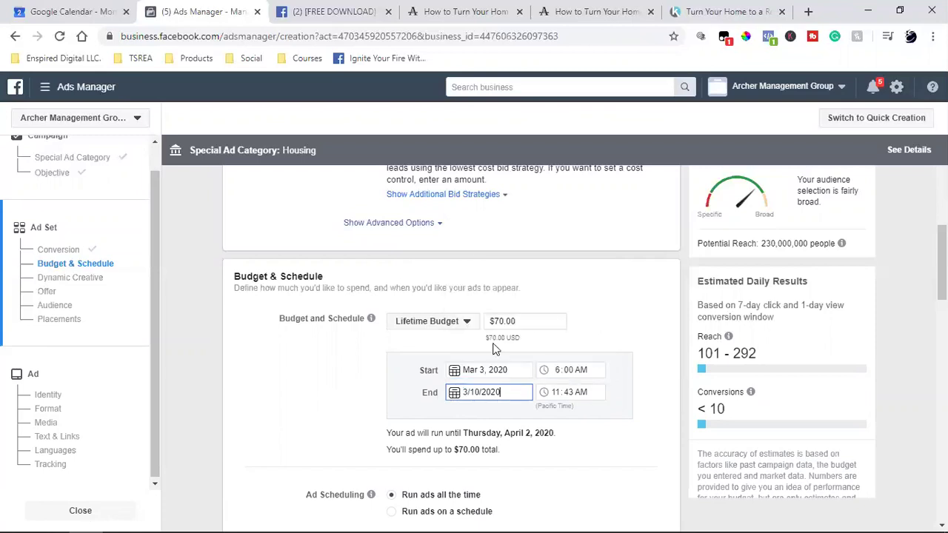
click(561, 392)
text(6:00)
click(365, 400)
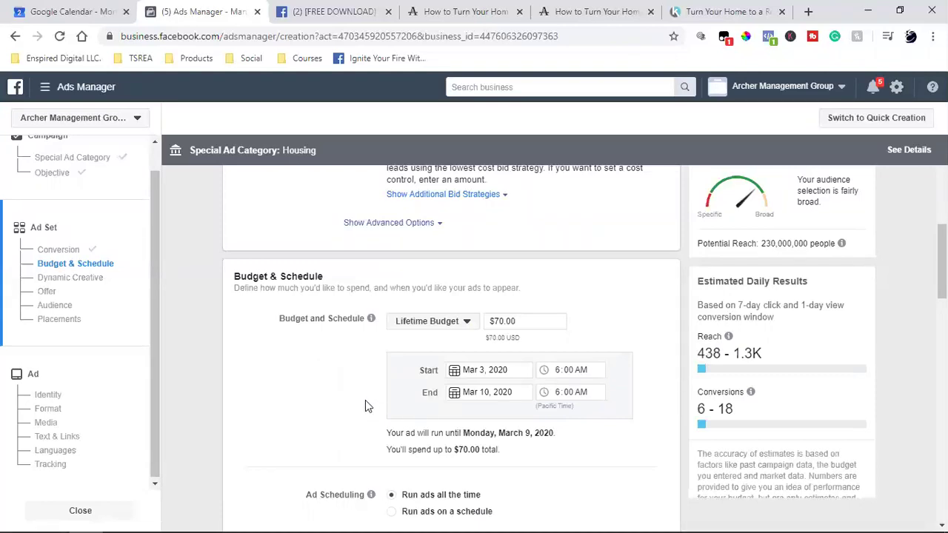
click(439, 331)
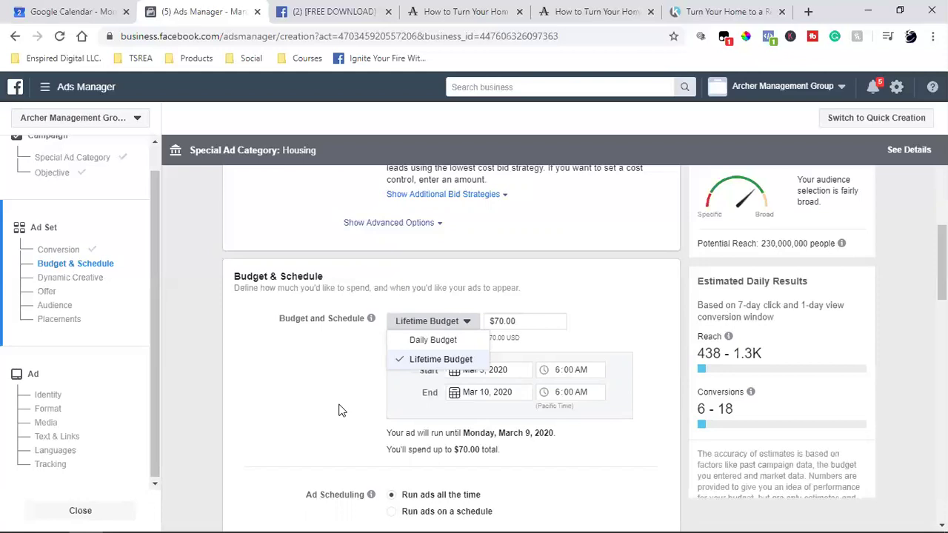
click(342, 411)
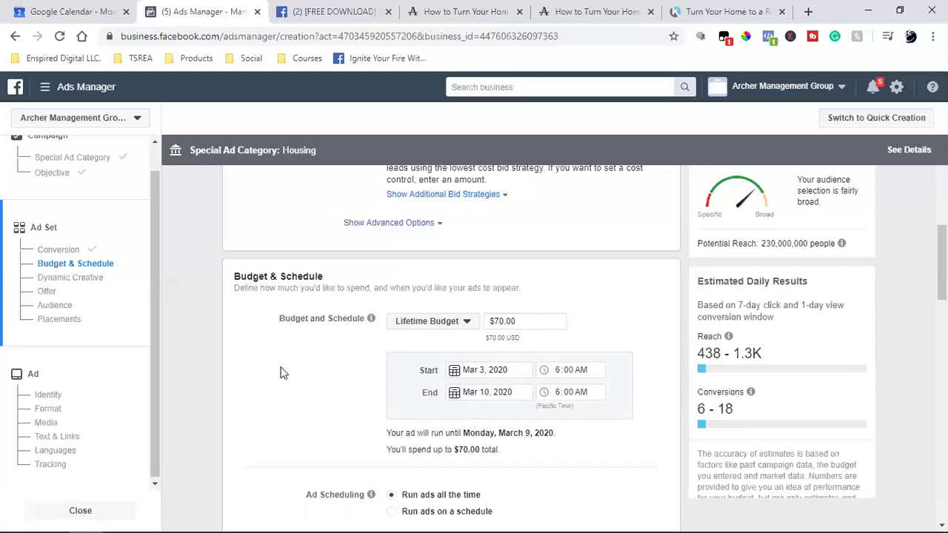
In the Audience section, add a separate Exclude list under Custom Audiences.
scroll(280, 373, down, 2)
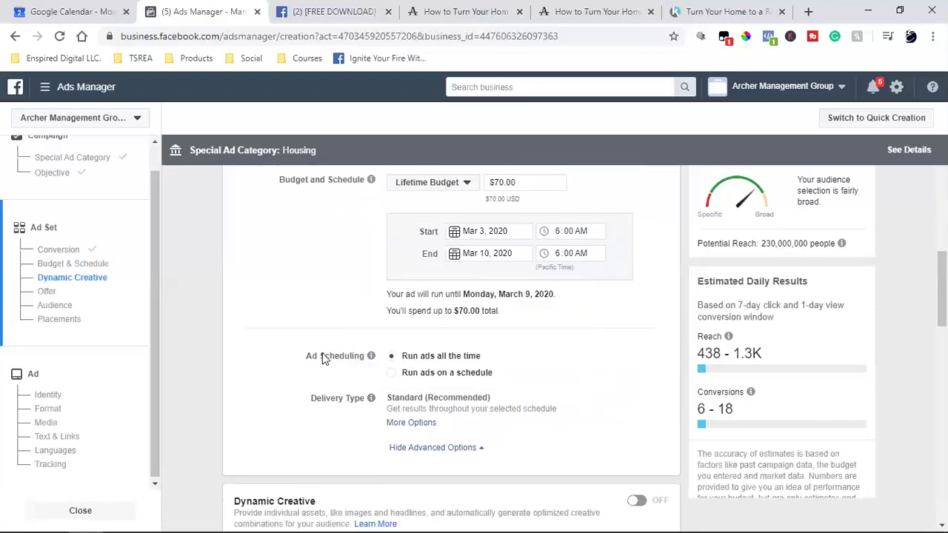
scroll(322, 358, down, 2)
scroll(322, 355, down, 2)
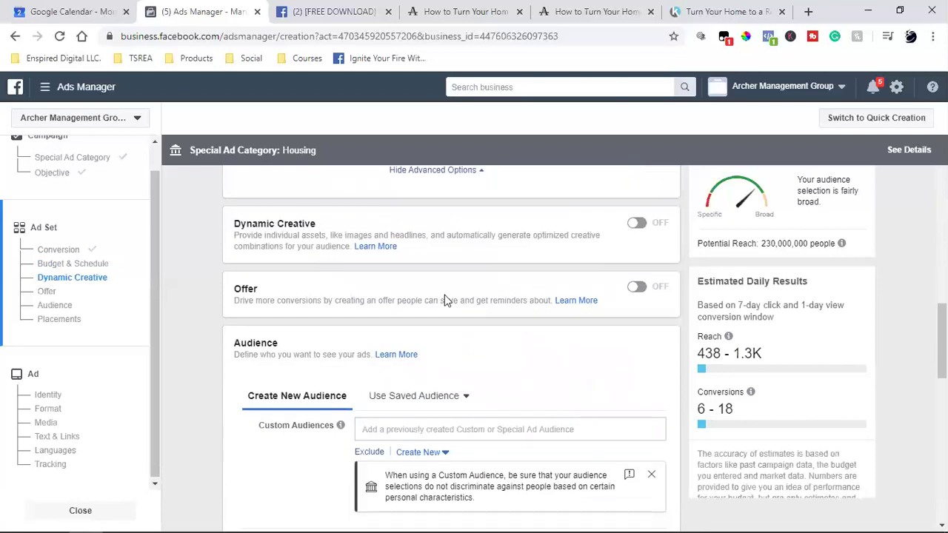
scroll(452, 296, down, 2)
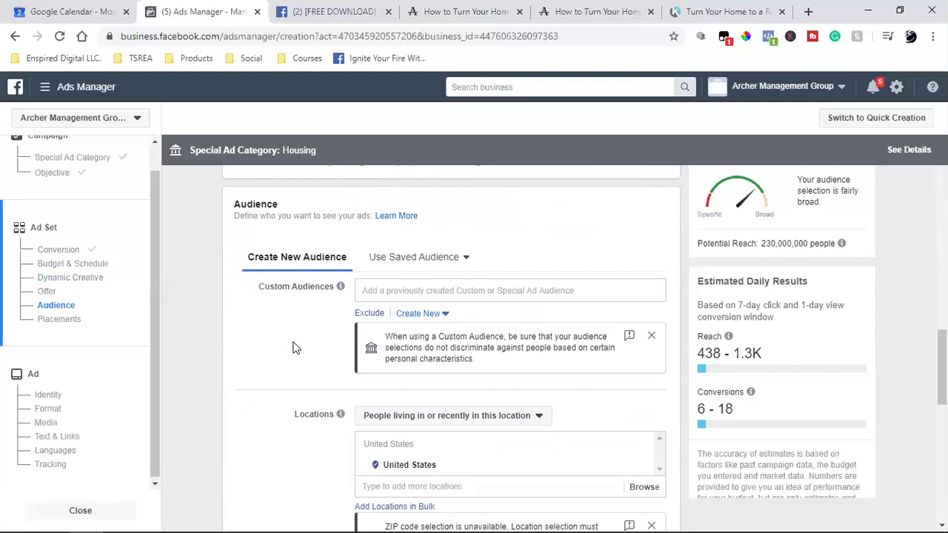
click(369, 312)
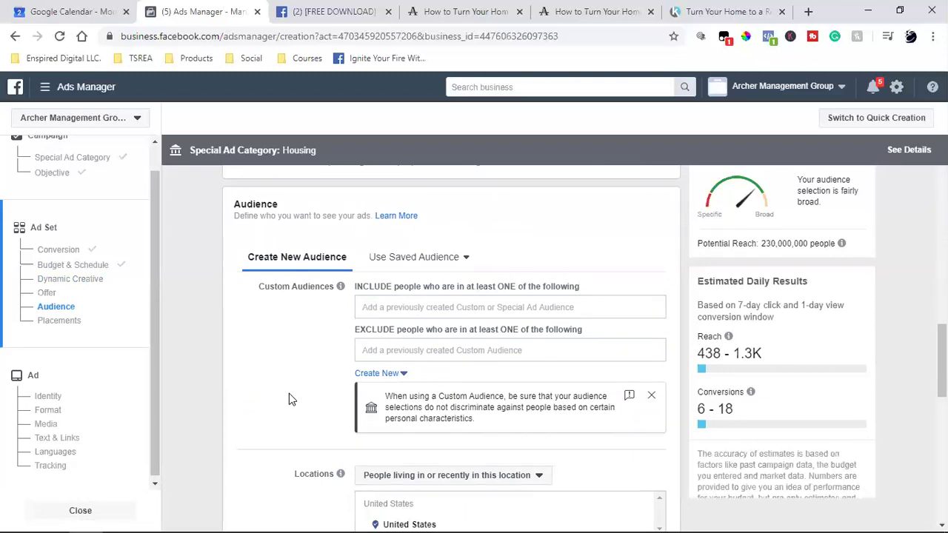
Browse the custom audiences available to exclude, then switch to the Kartra video landing page tab.
click(383, 356)
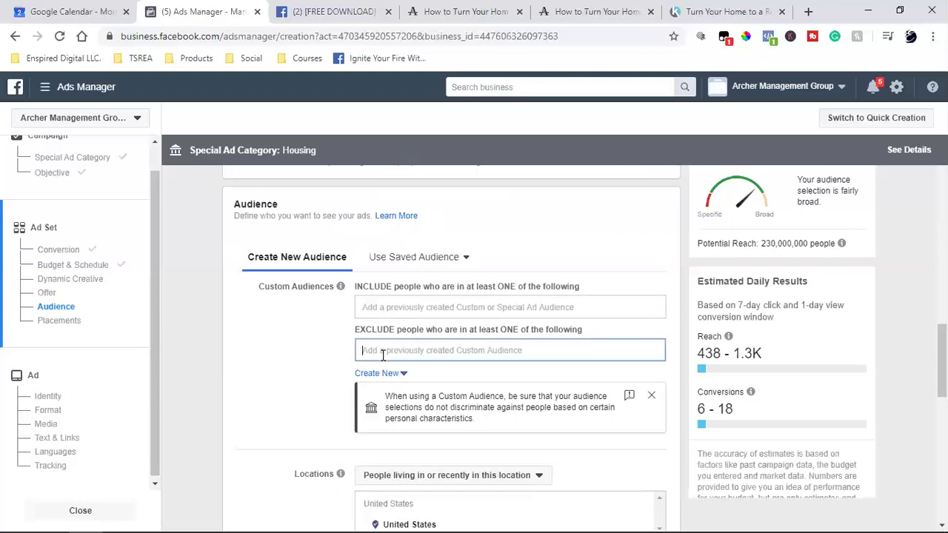
click(251, 416)
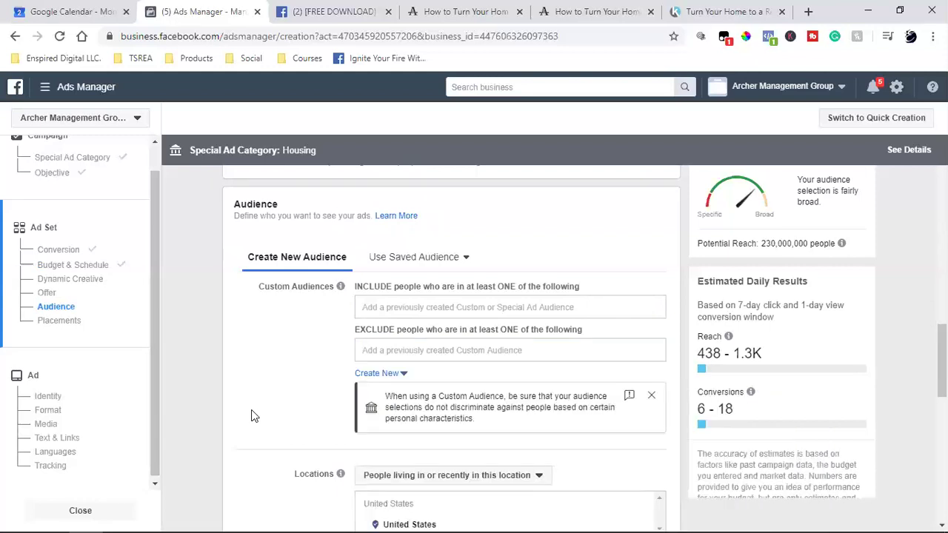
click(416, 346)
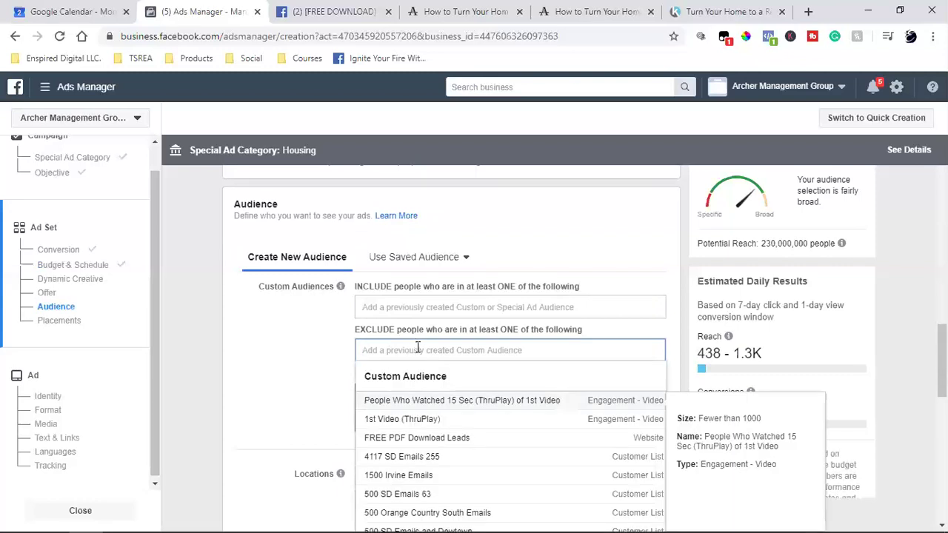
scroll(309, 389, down, 2)
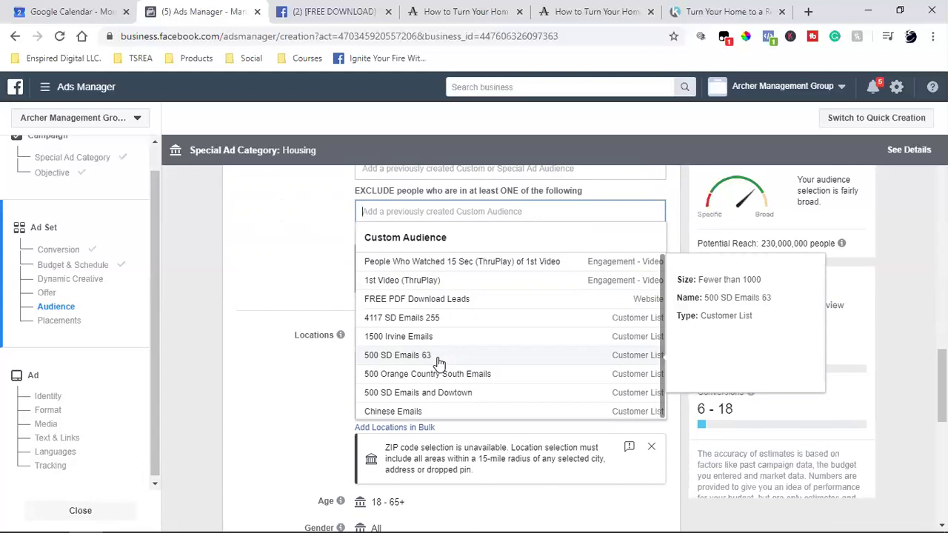
click(265, 270)
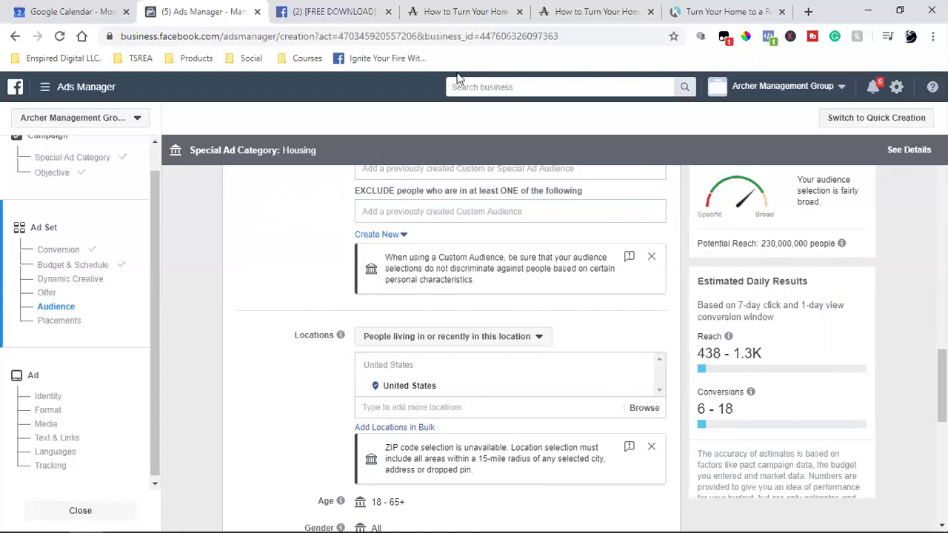
key(ctrl+5)
click(726, 9)
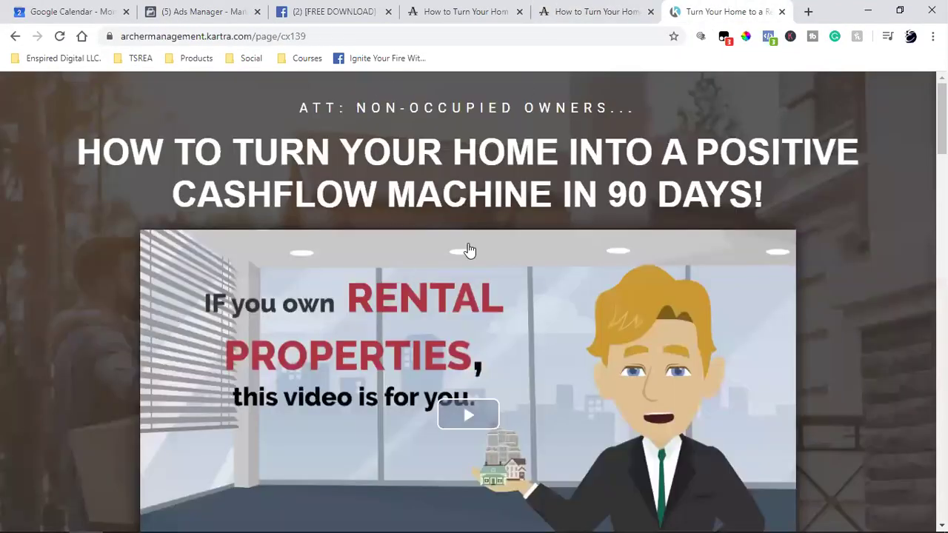
Look over the open tabs, then follow the Kartra page's CASHFLOW button to the Book a Free Call page.
click(304, 10)
click(207, 10)
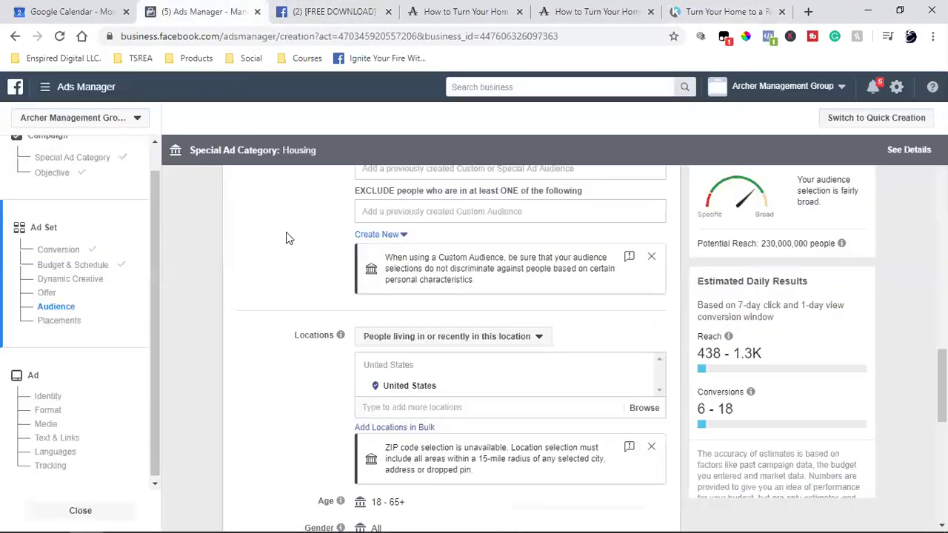
click(614, 8)
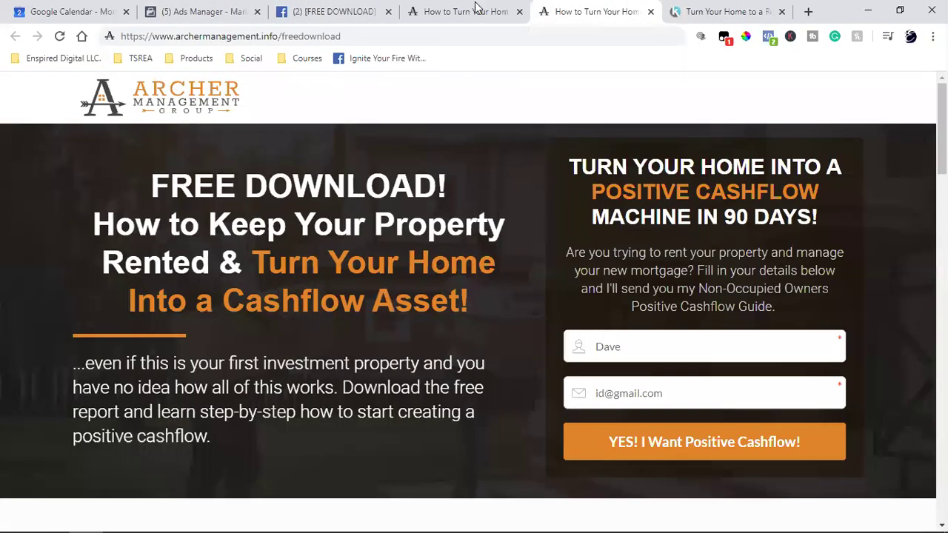
click(689, 11)
scroll(511, 337, down, 5)
click(500, 330)
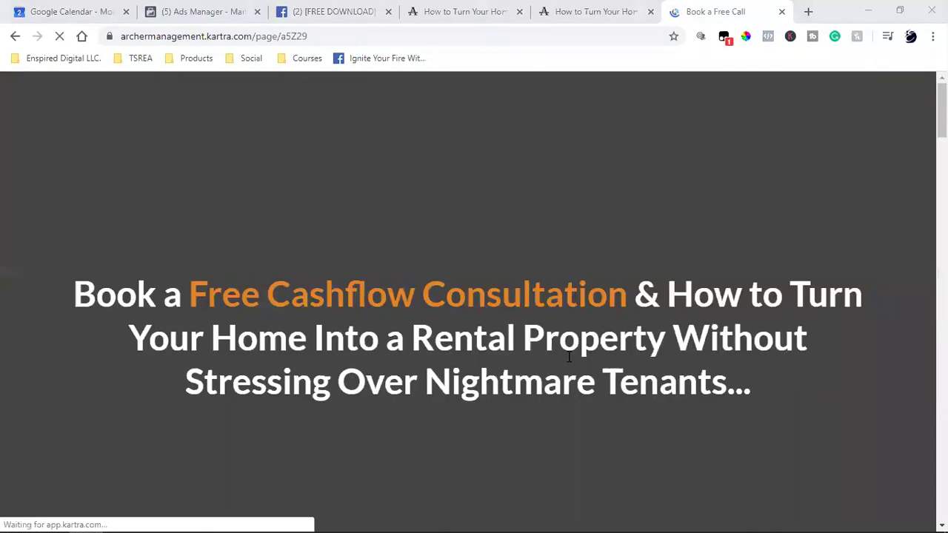
scroll(573, 364, down, 4)
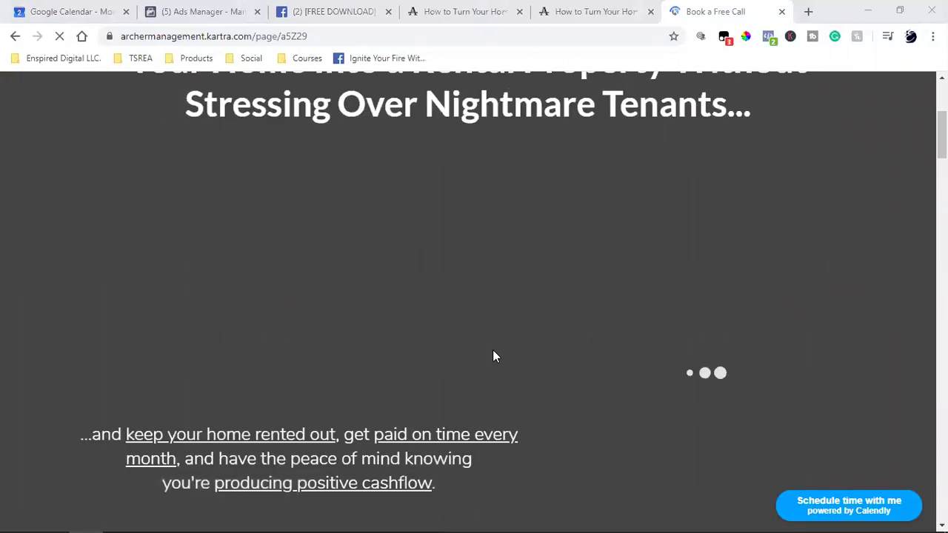
scroll(700, 368, down, 2)
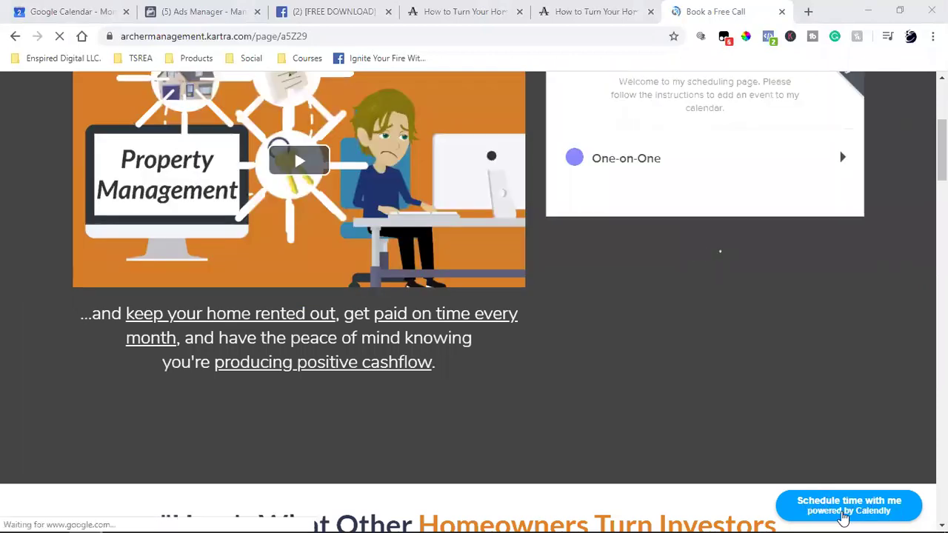
scroll(731, 381, up, 4)
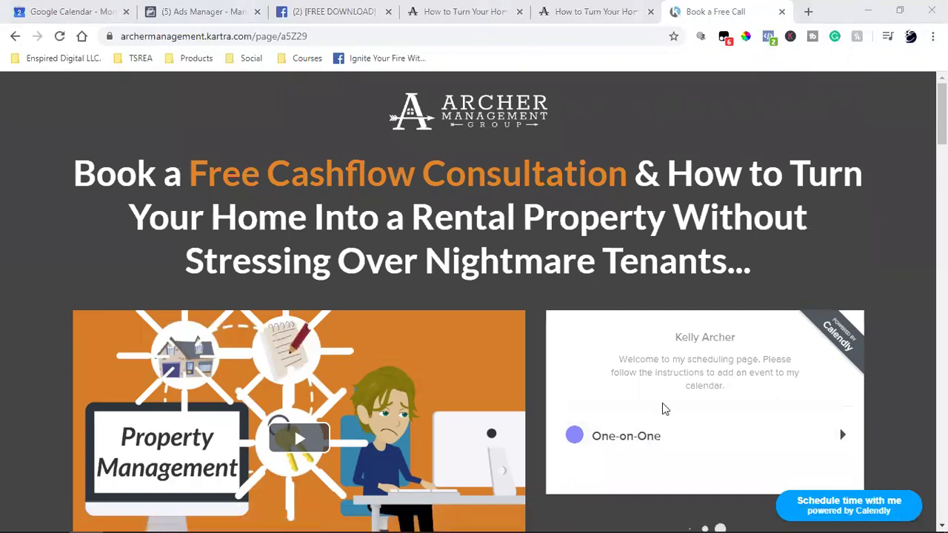
Book a One-on-One test call for Friday, March 6 at 10:00am, entering a contact phone number.
scroll(662, 406, down, 2)
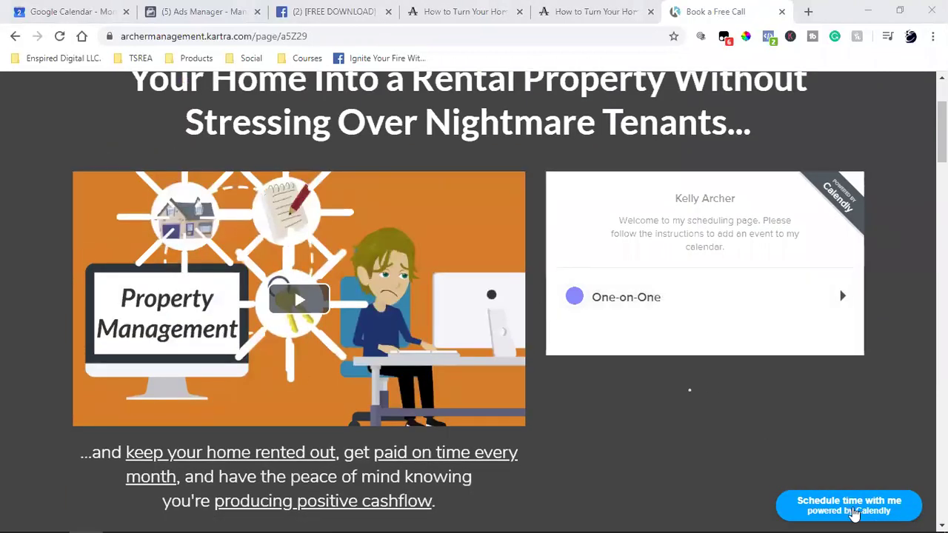
click(854, 509)
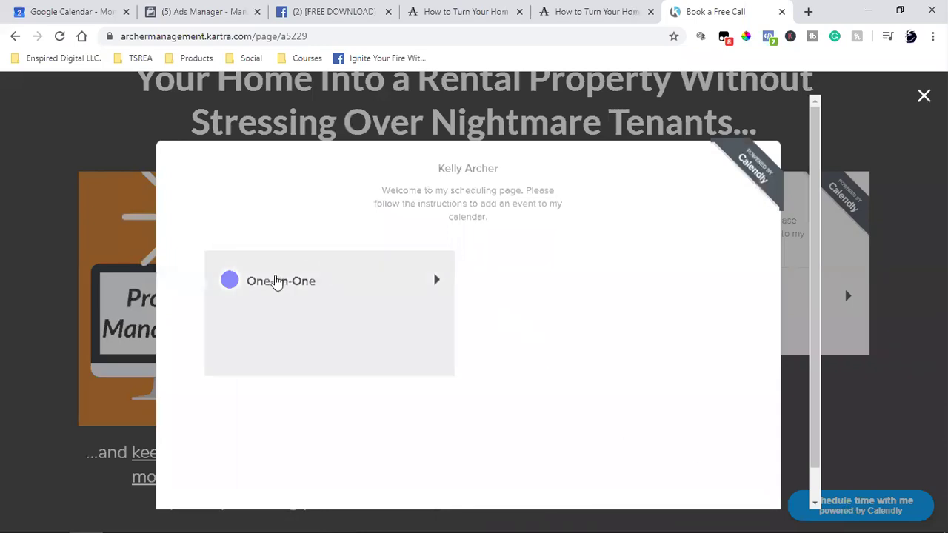
click(277, 280)
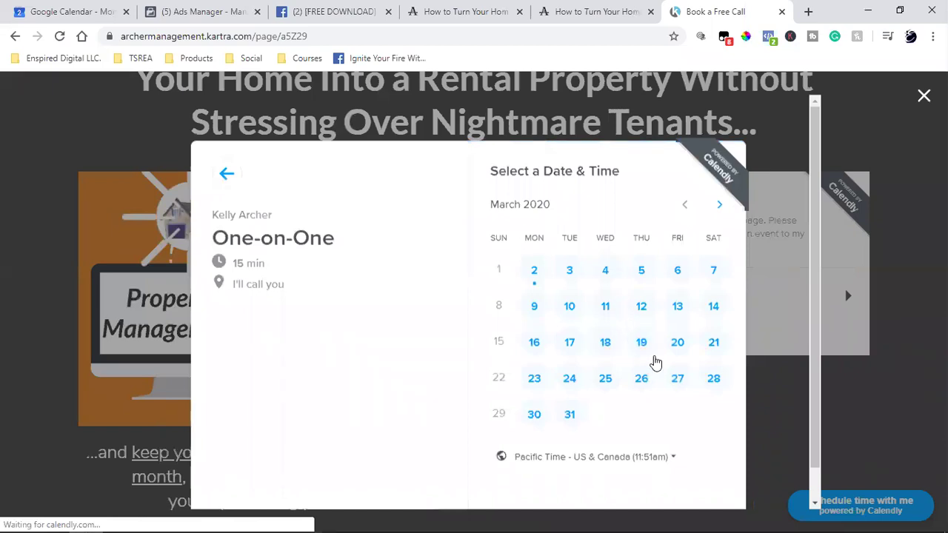
click(678, 275)
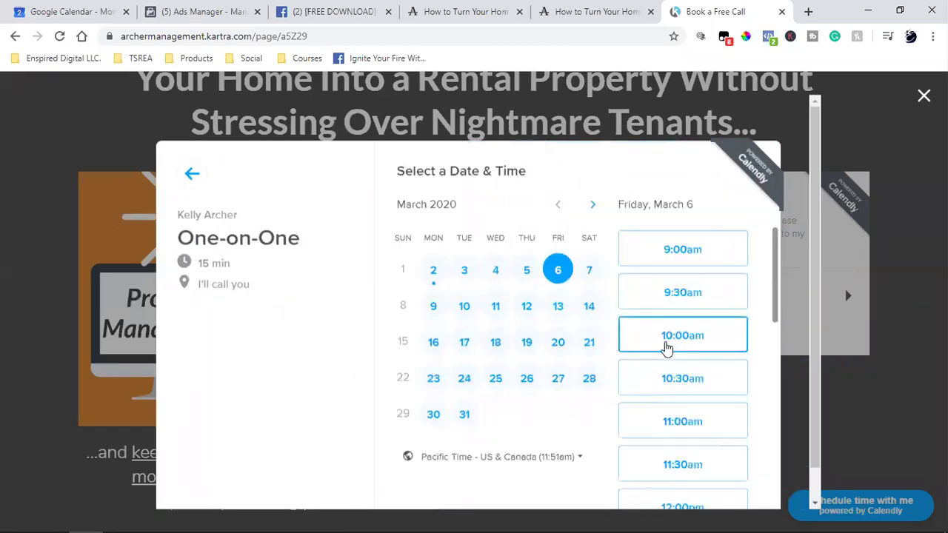
click(668, 338)
click(691, 343)
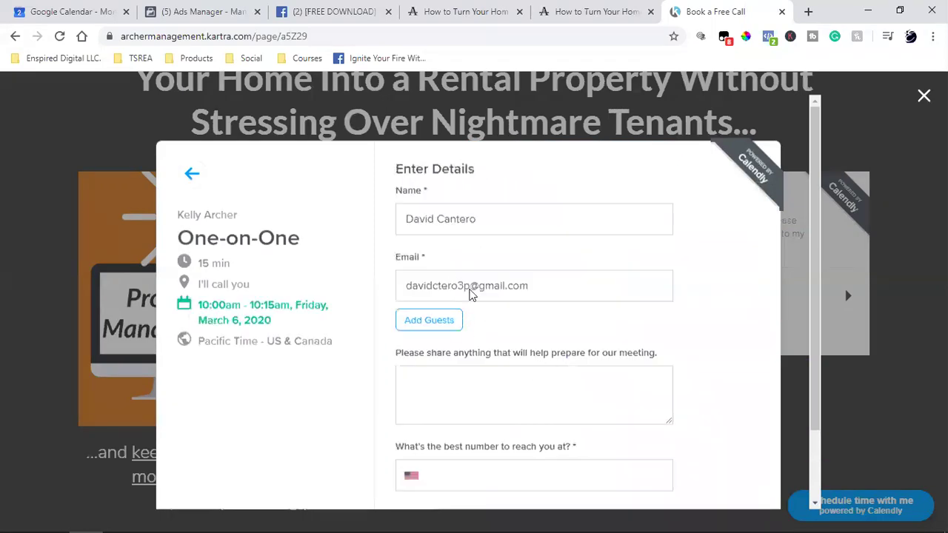
scroll(476, 360, down, 1)
click(422, 454)
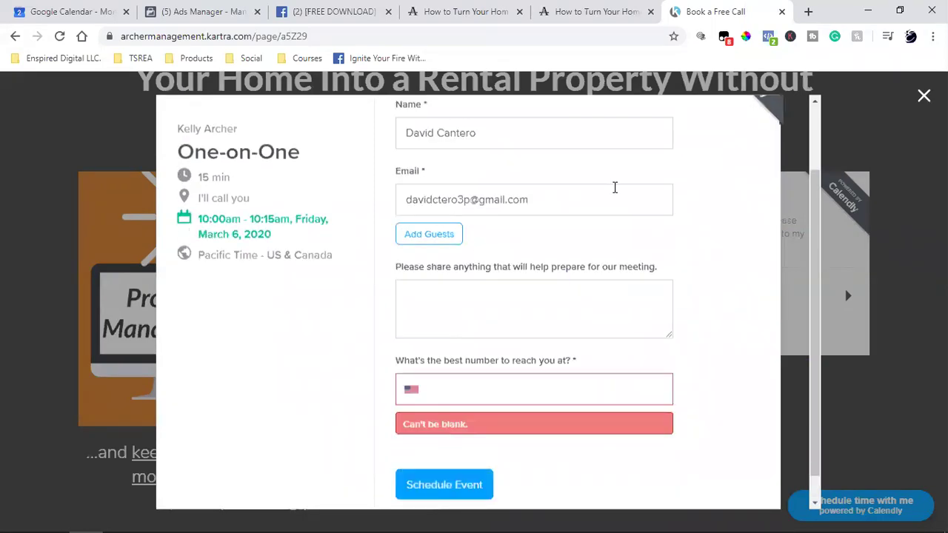
click(476, 378)
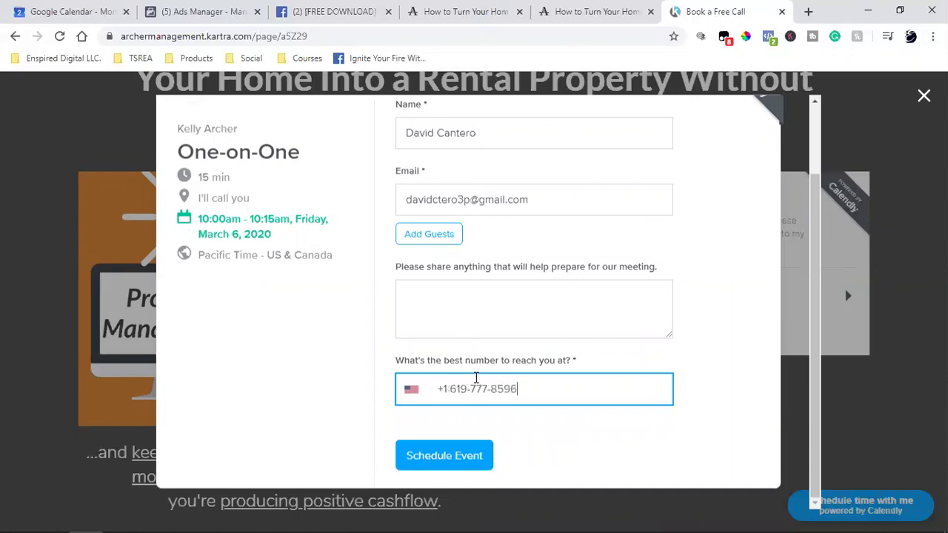
click(459, 458)
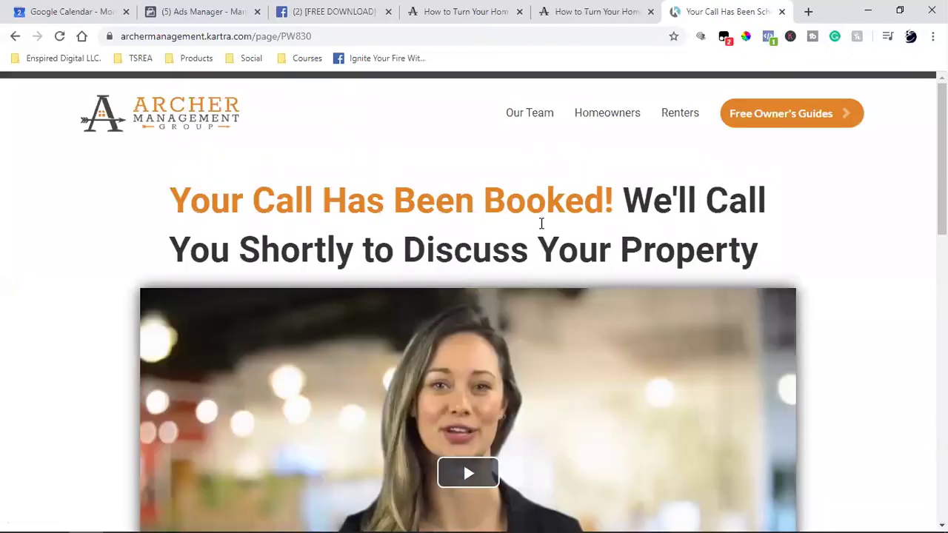
Check the confirmation page's Facebook pixel with Pixel Helper and copy the page's URL.
click(273, 35)
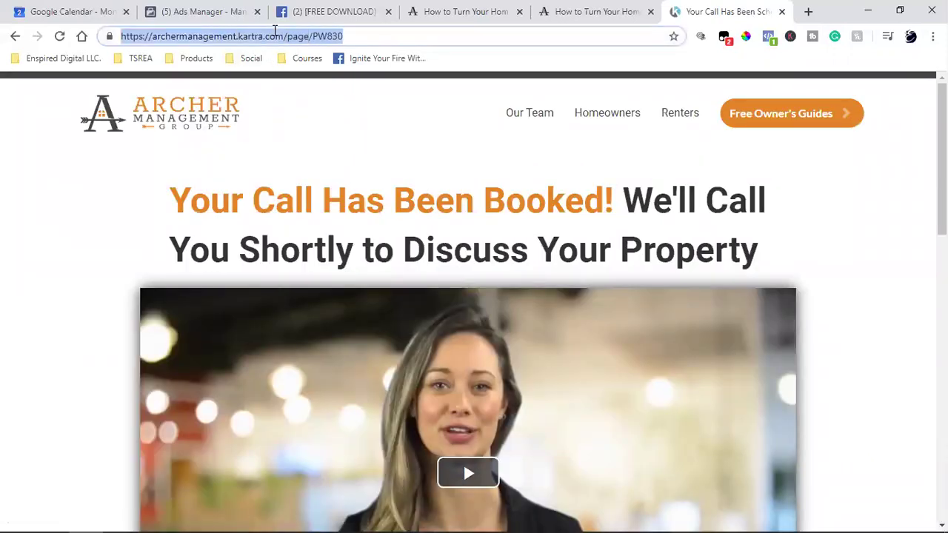
click(768, 36)
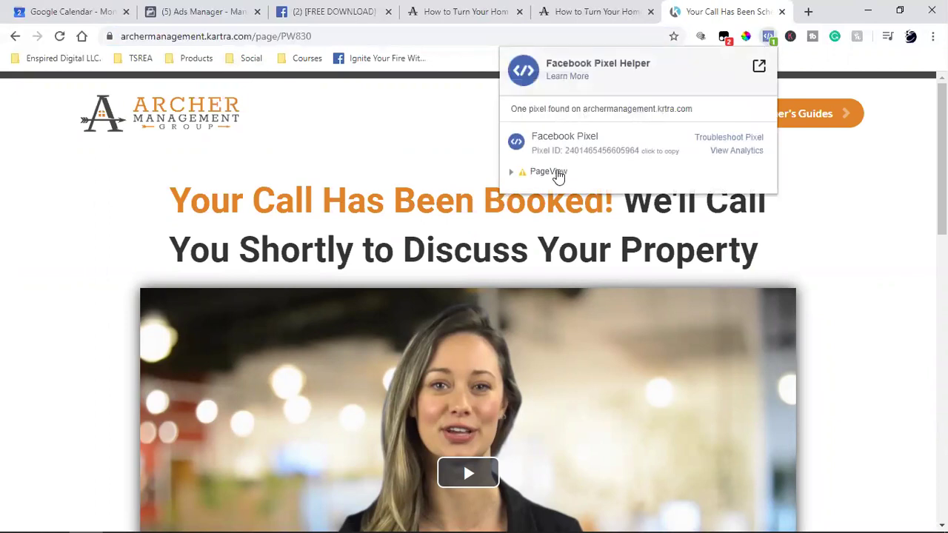
click(871, 237)
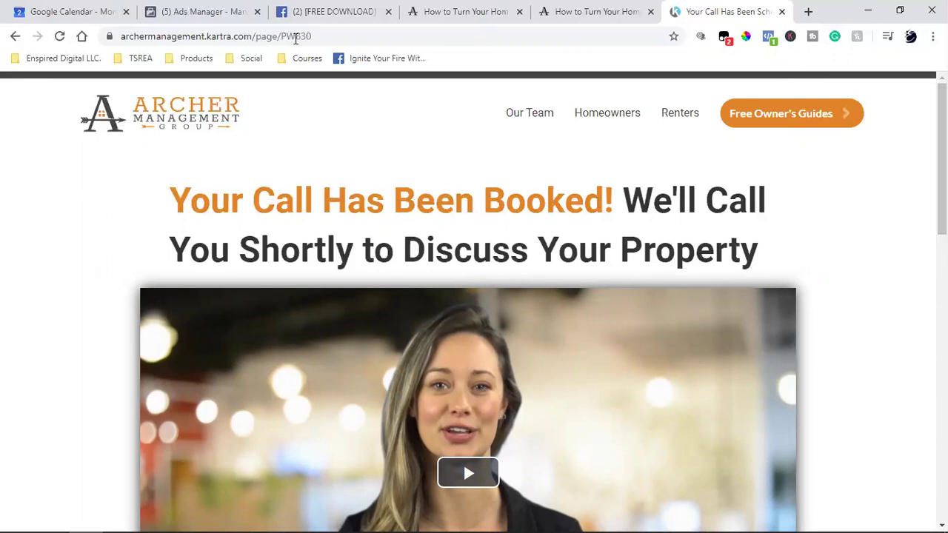
click(252, 36)
right_click(251, 39)
click(268, 113)
click(178, 7)
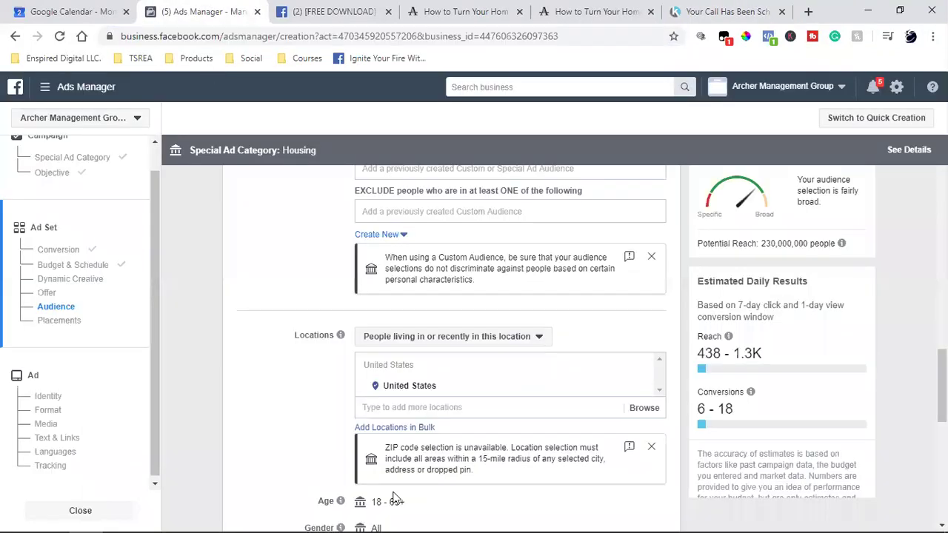
Open Assets > Audiences from the navigation menu in a new browser tab and switch to it.
click(42, 88)
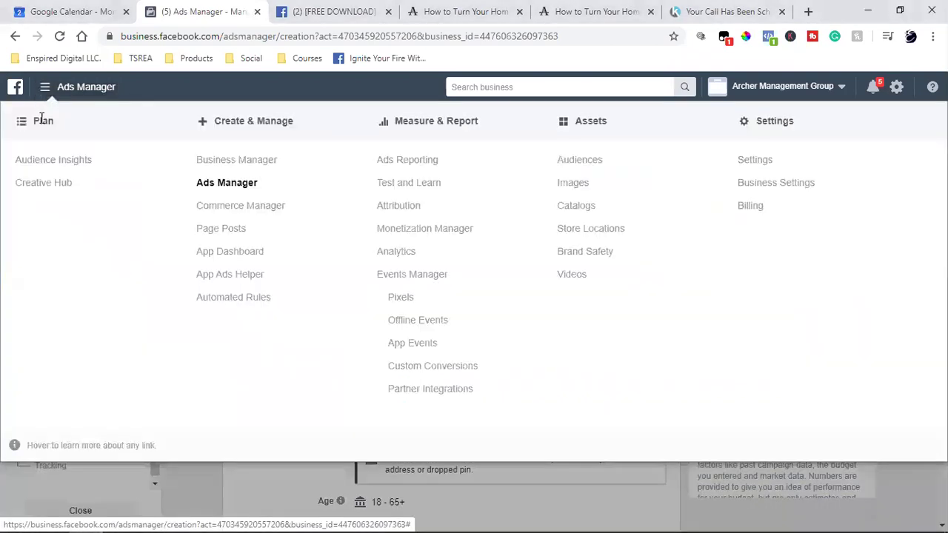
right_click(598, 164)
click(637, 173)
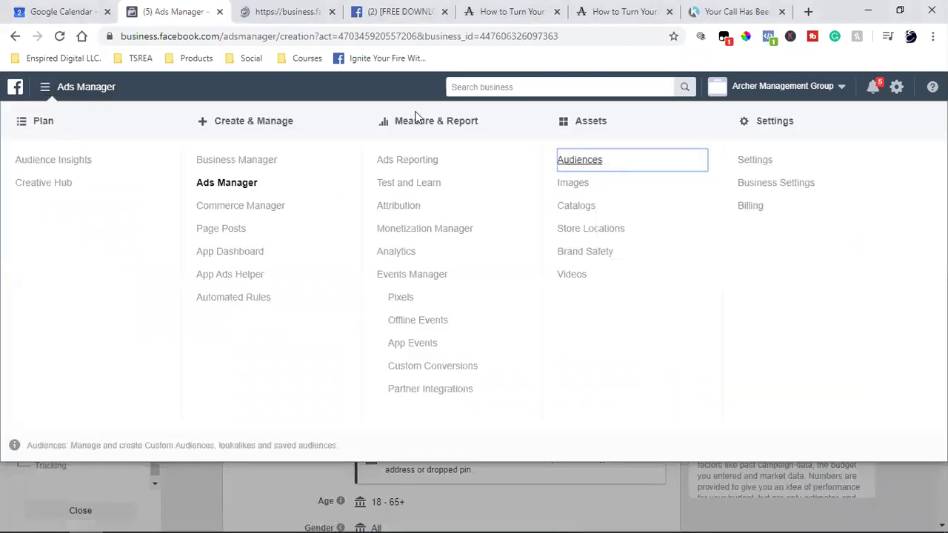
key(ctrl+Tab)
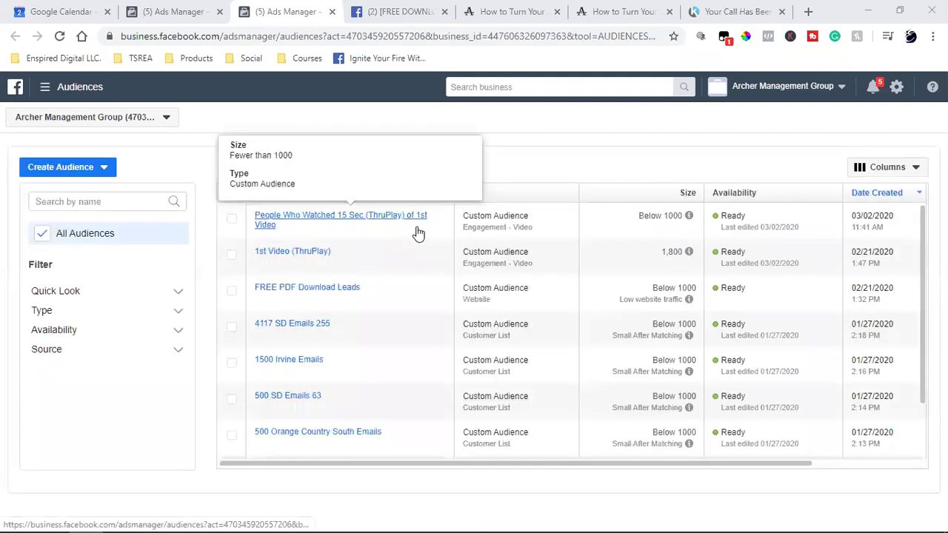
Start a Website custom audience of people who visited specific web pages, pasting the booked-call page URL.
click(37, 172)
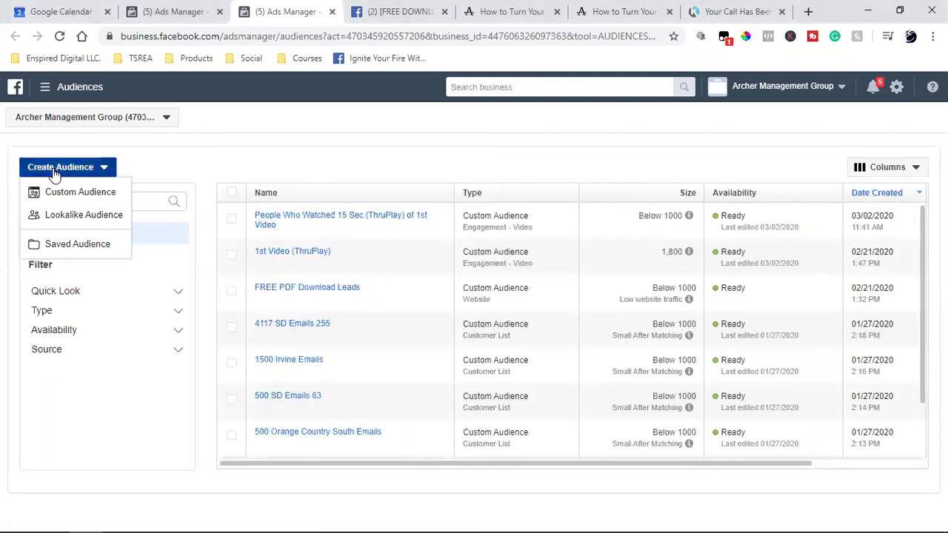
click(58, 191)
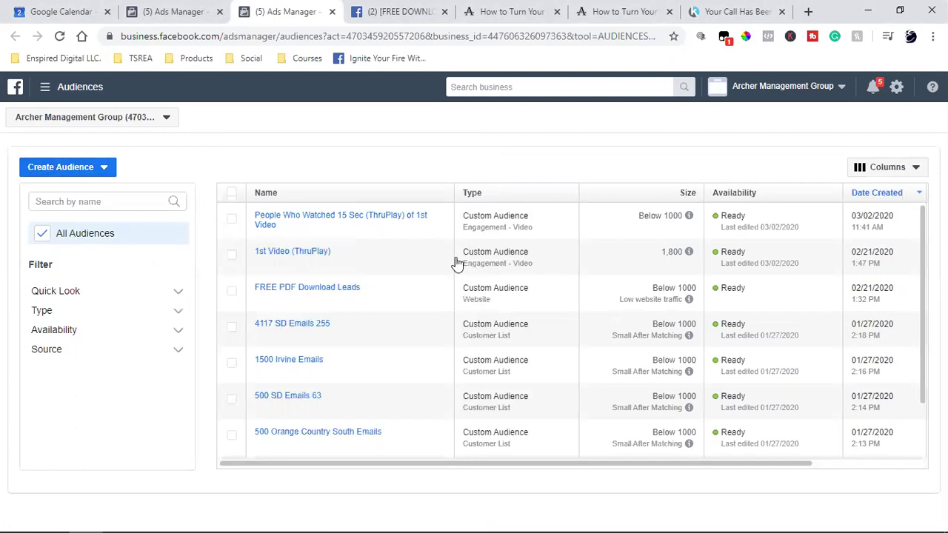
key(Escape)
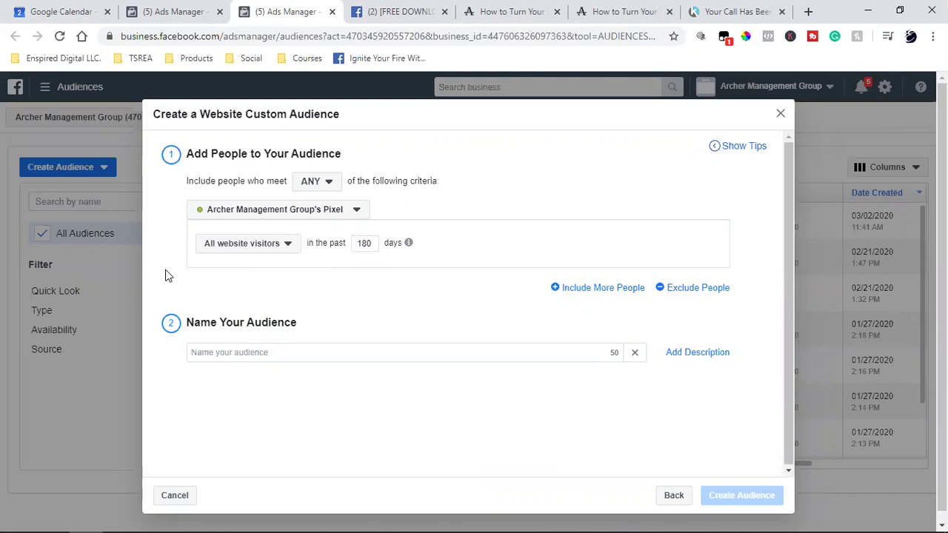
click(244, 252)
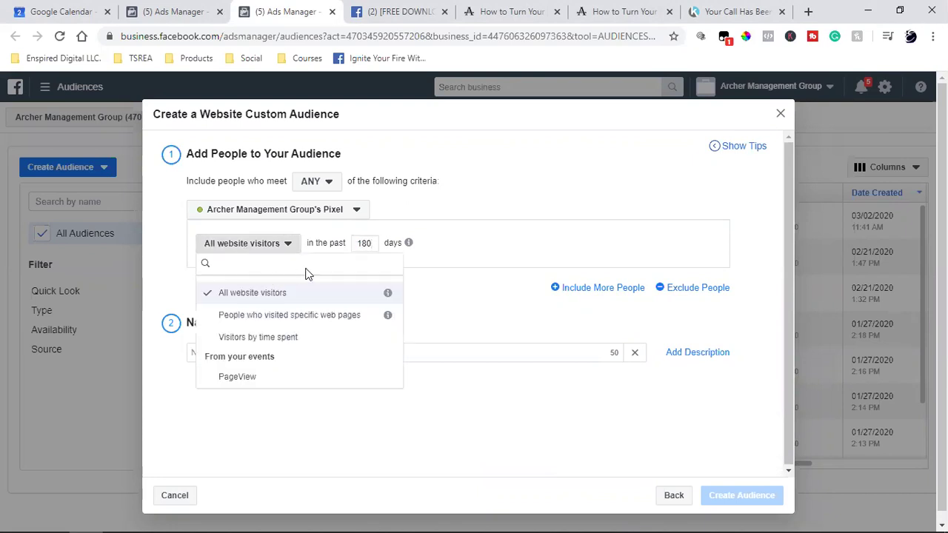
click(291, 316)
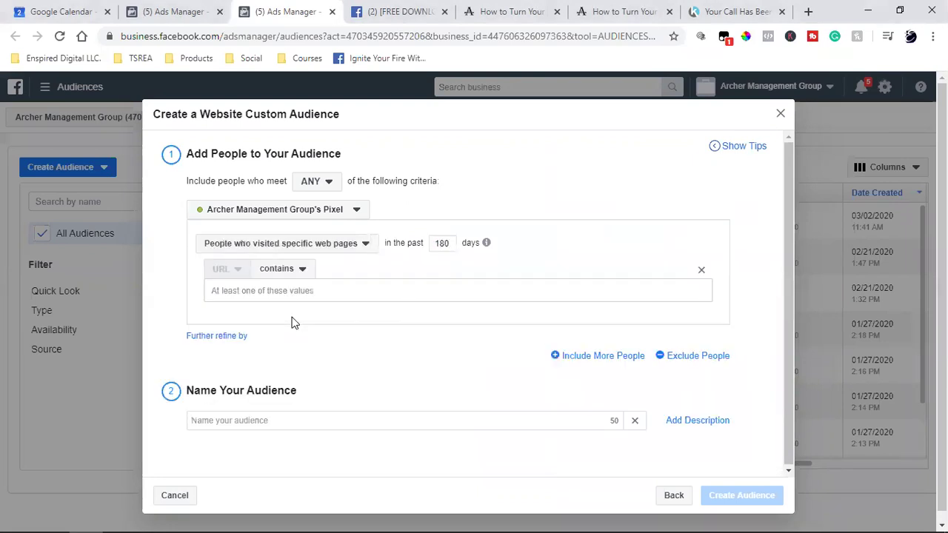
click(330, 289)
key(ctrl+v)
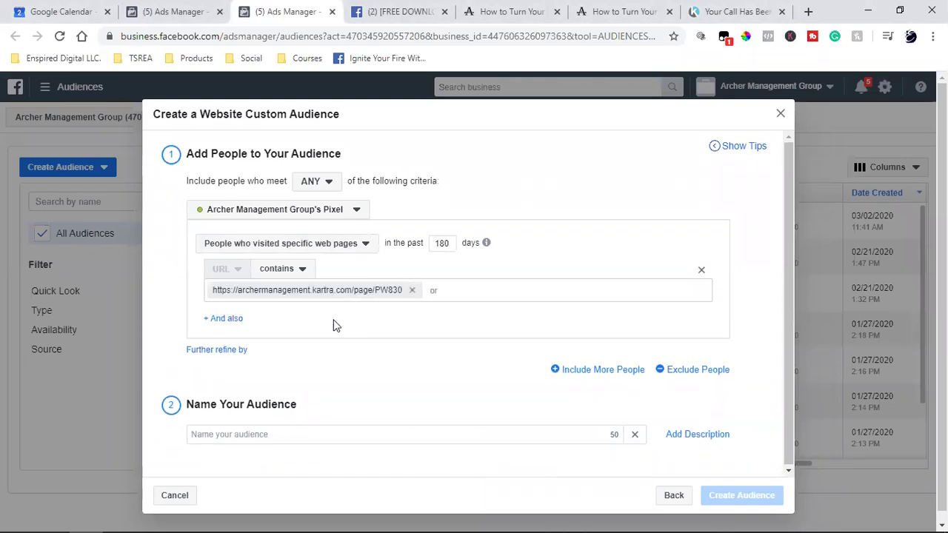
Name the audience 'Scheduled Appointments' and create it.
click(301, 427)
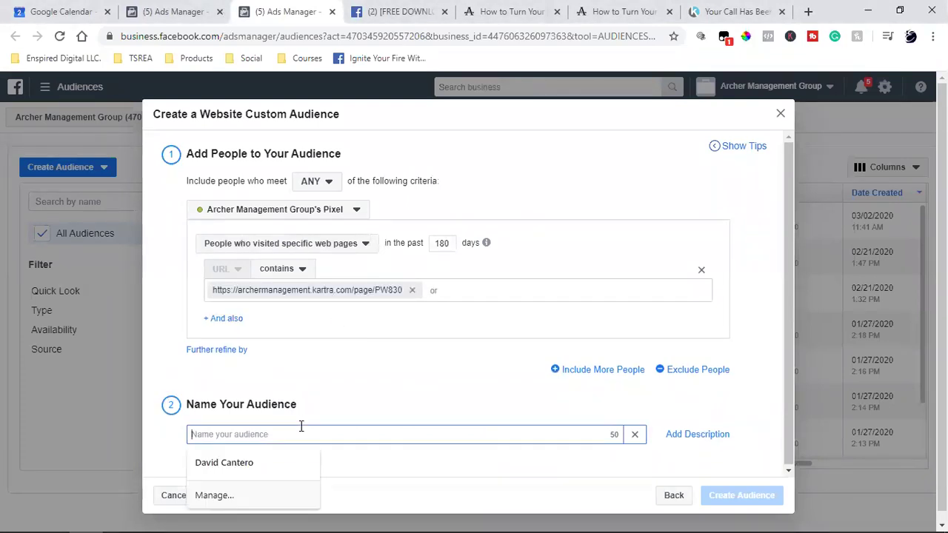
text(People Who)
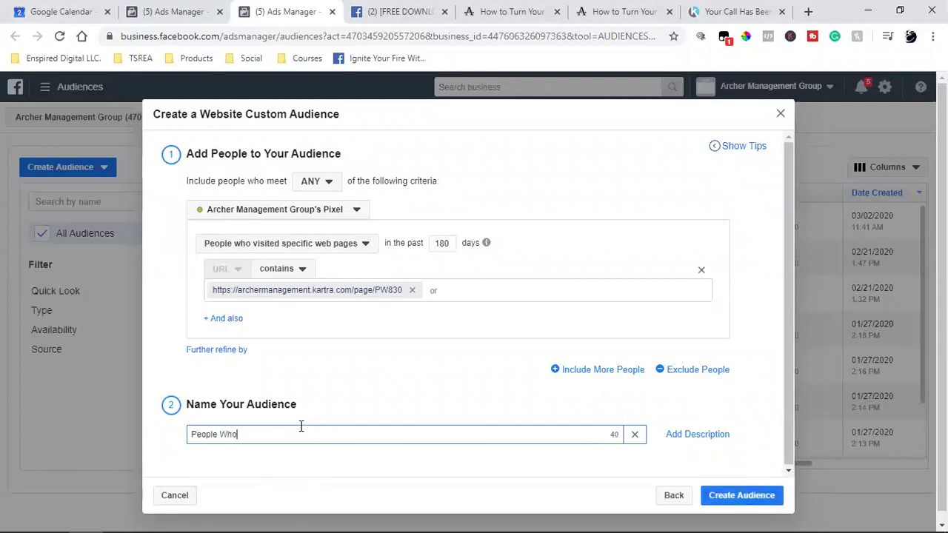
text( Scheduled)
key(ctrl+a)
text(Scheduled Appointmen)
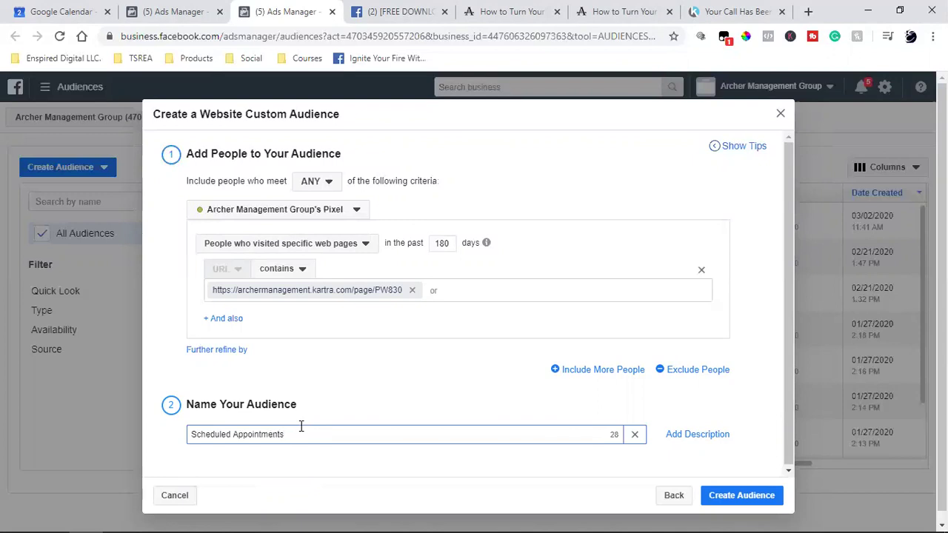
click(766, 503)
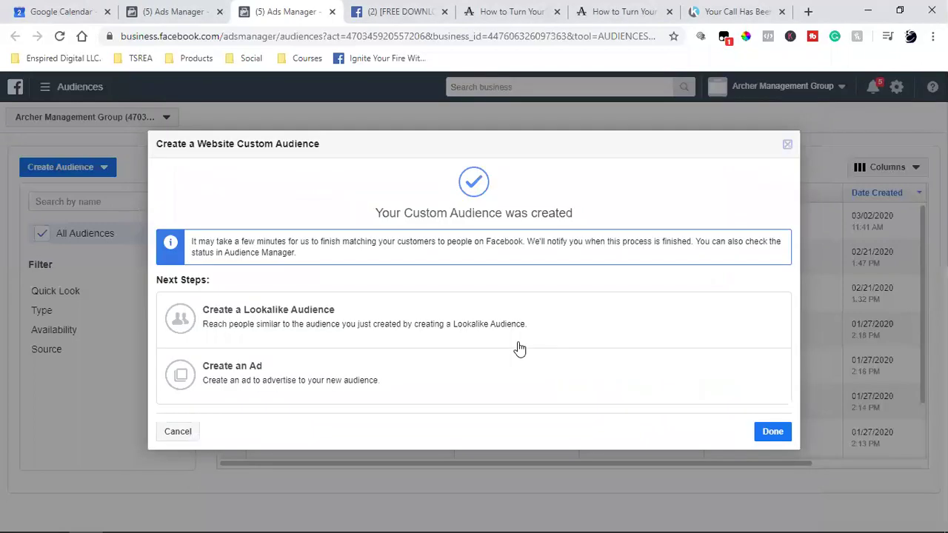
click(771, 429)
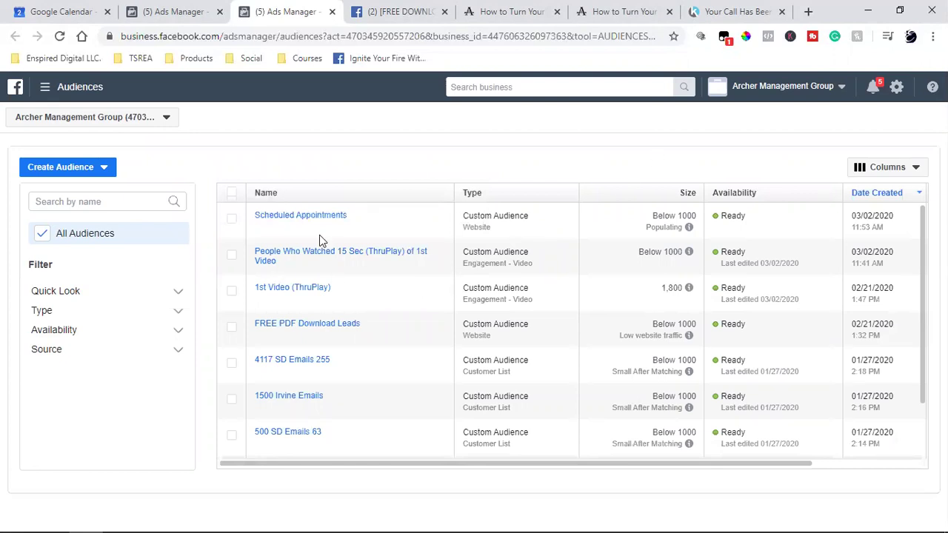
key(ctrl+shift+Tab)
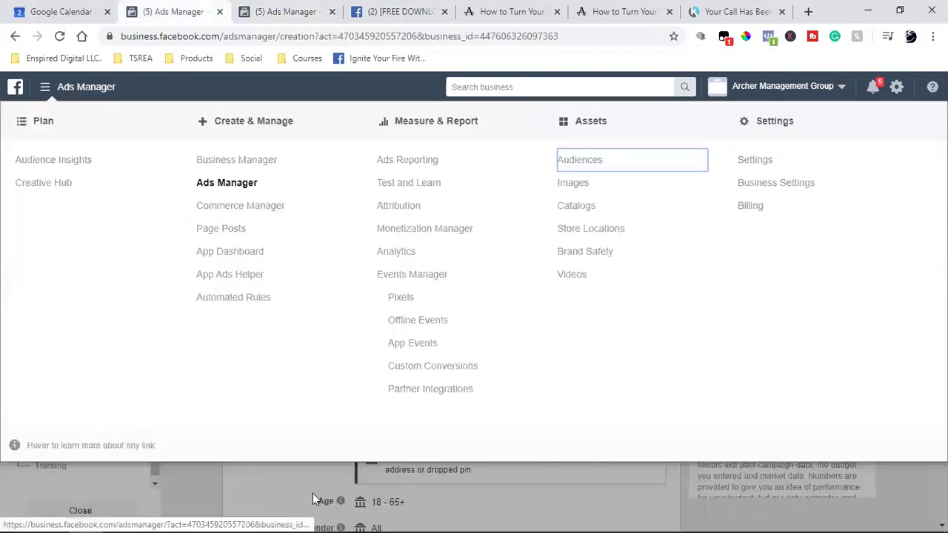
Reload the Your Call Has Been Booked page and check its Facebook pixel.
click(253, 493)
scroll(250, 381, up, 10)
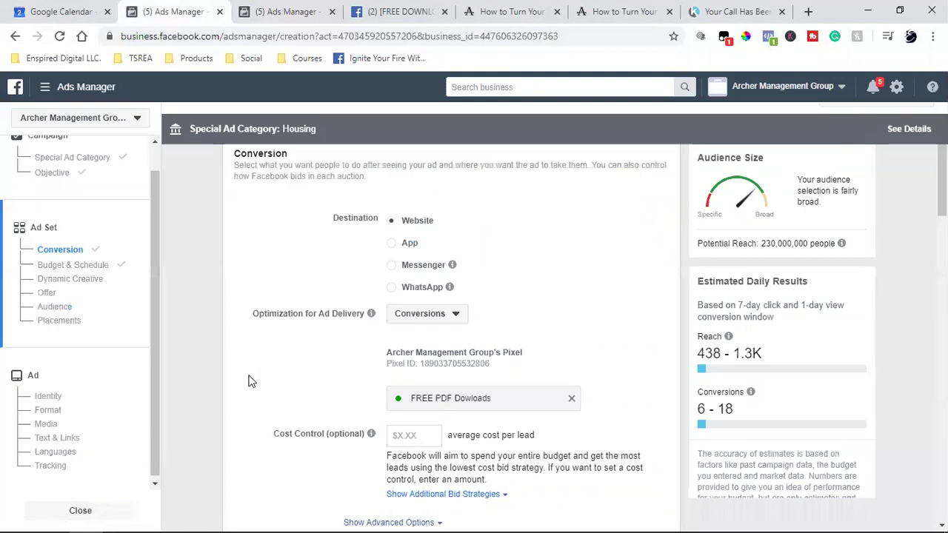
click(743, 10)
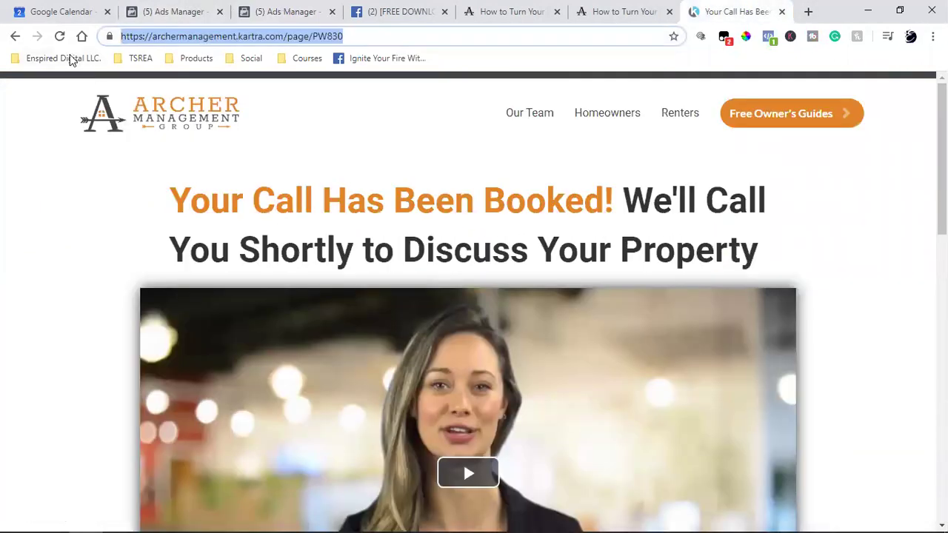
click(60, 36)
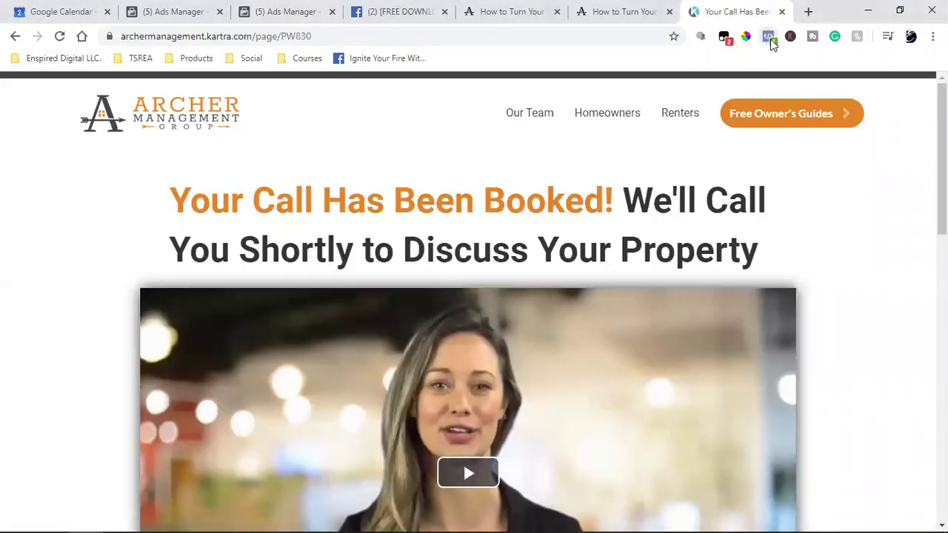
click(768, 37)
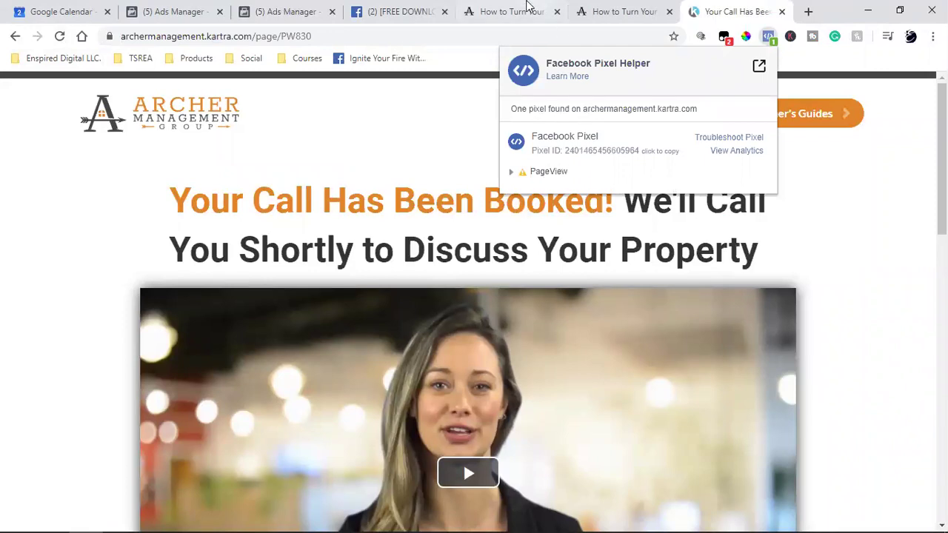
Compare against the free download page's pixel, then recheck the booked page and select its URL.
click(619, 9)
click(765, 40)
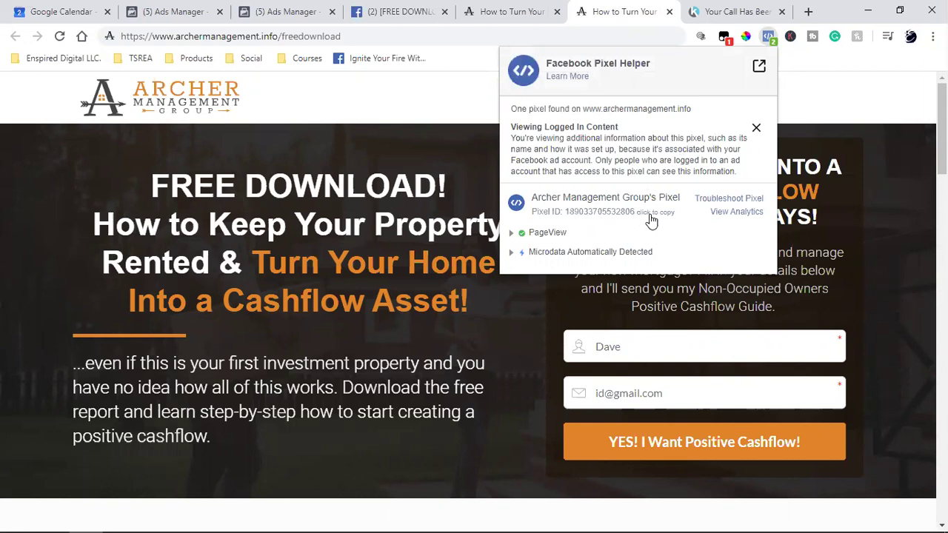
click(722, 10)
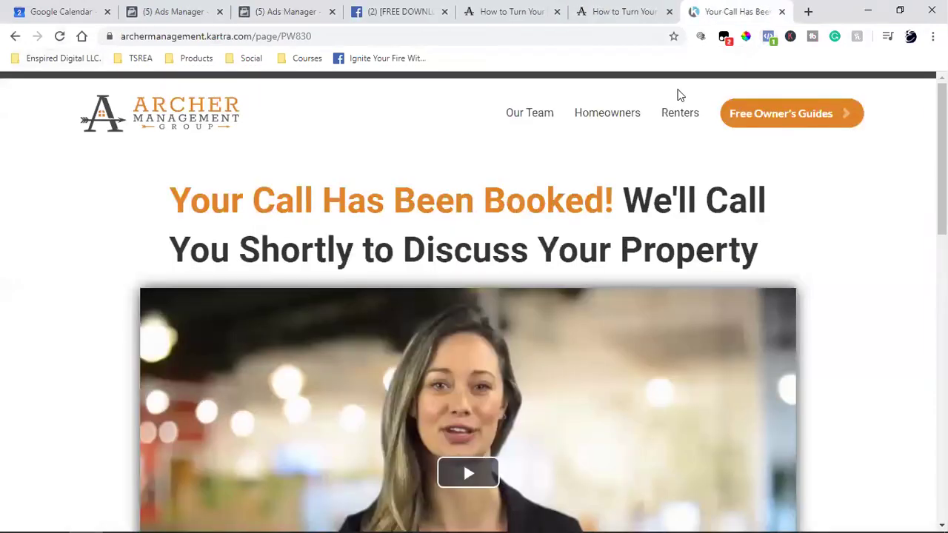
click(768, 36)
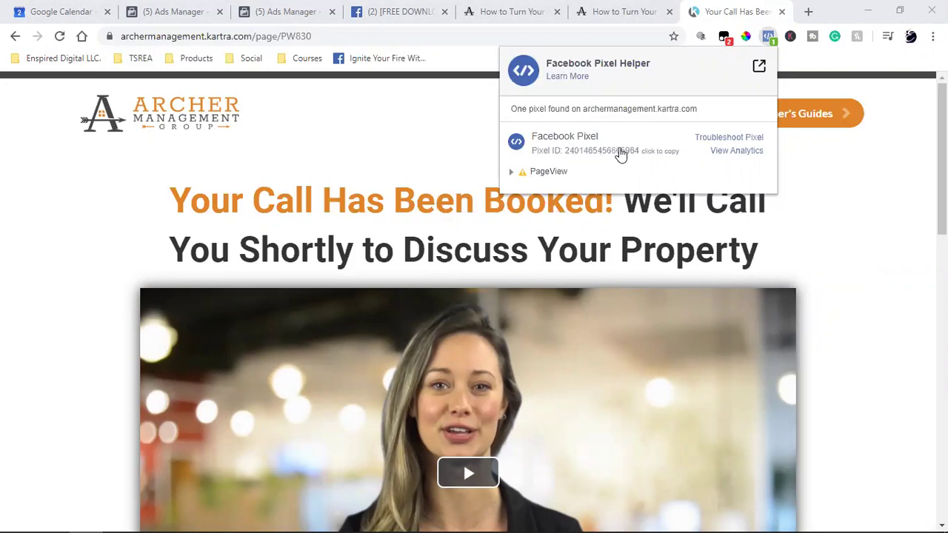
click(835, 214)
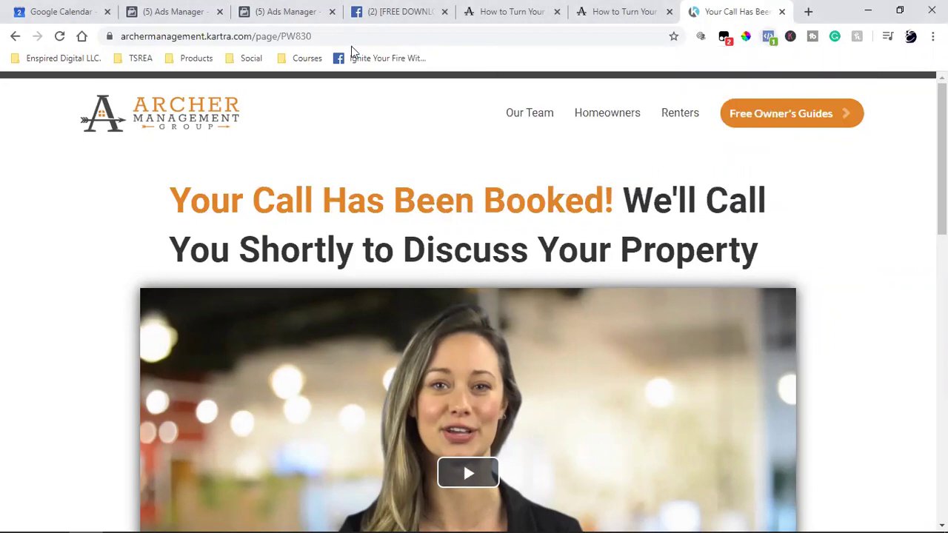
click(218, 37)
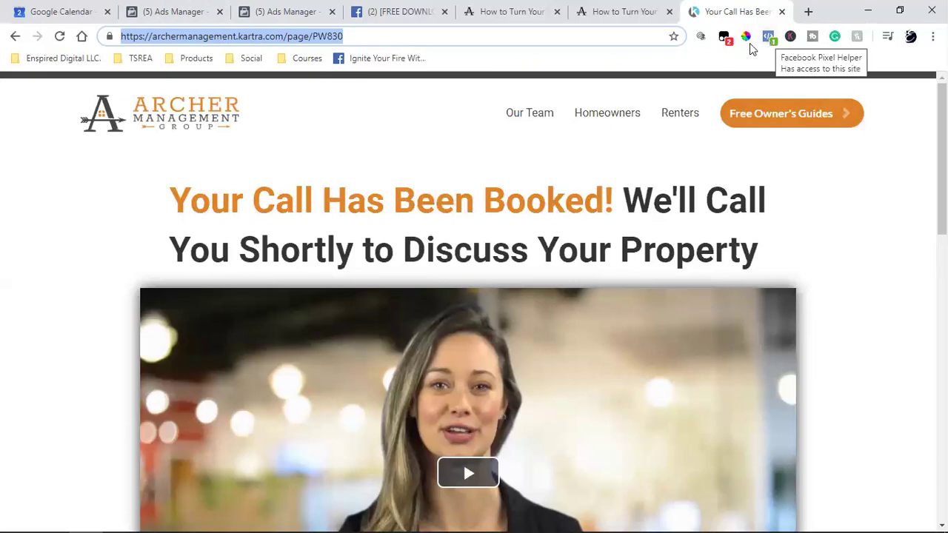
click(281, 7)
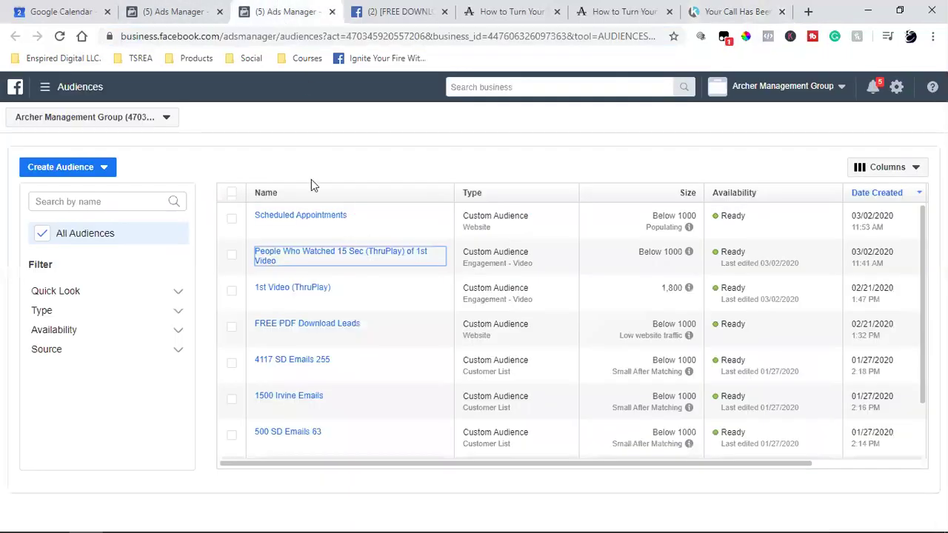
Reload the ad draft, resume the Conversions (Retargeting 1st Video) ad set, and view the call booked page.
click(181, 9)
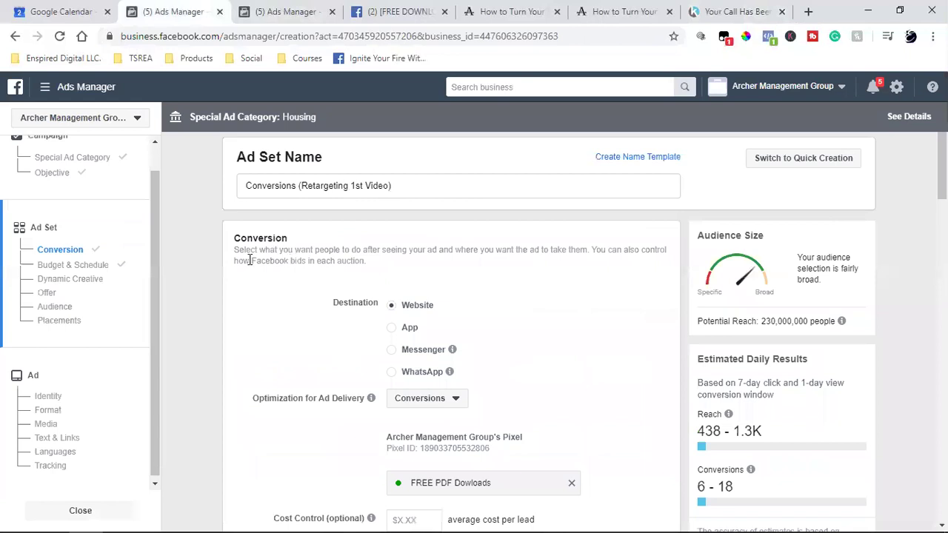
click(59, 35)
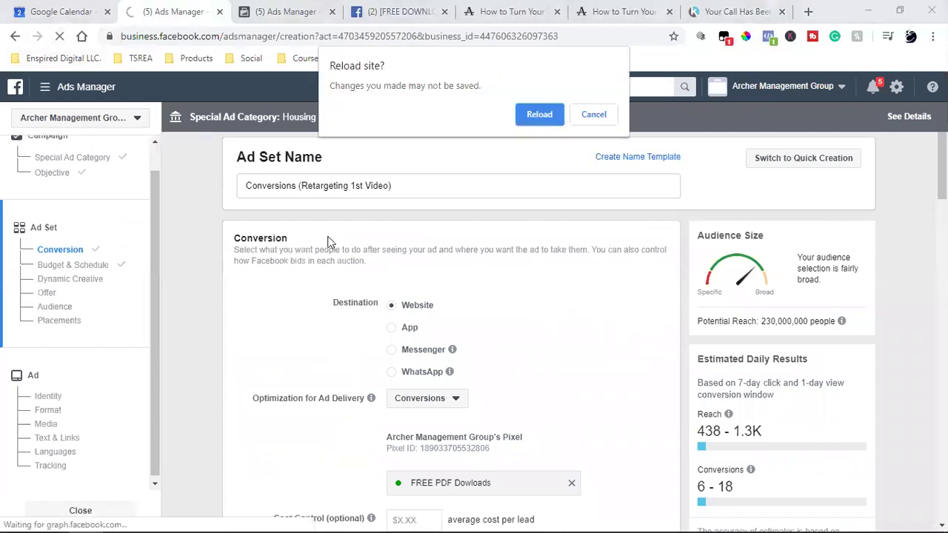
click(530, 115)
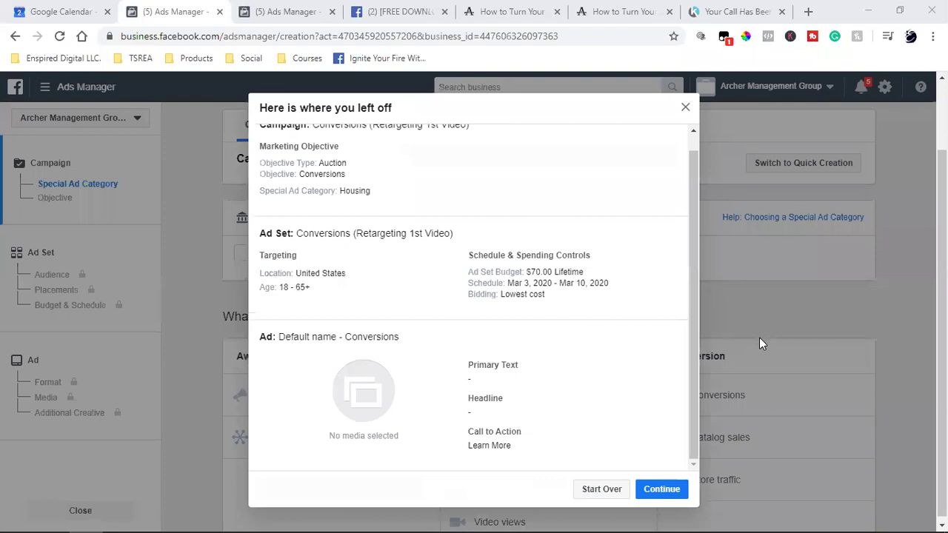
click(659, 489)
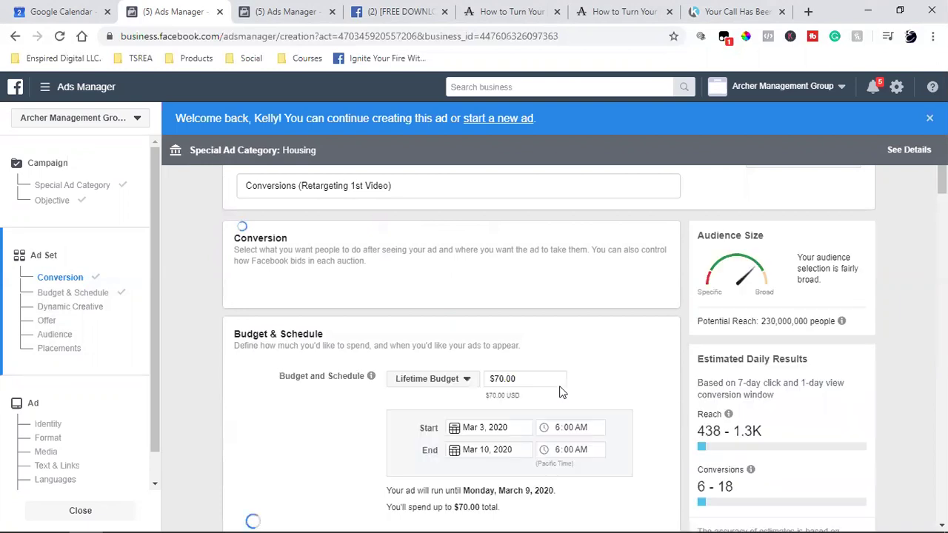
click(719, 9)
Add an excluded audiences list containing Scheduled Appointments.
click(836, 248)
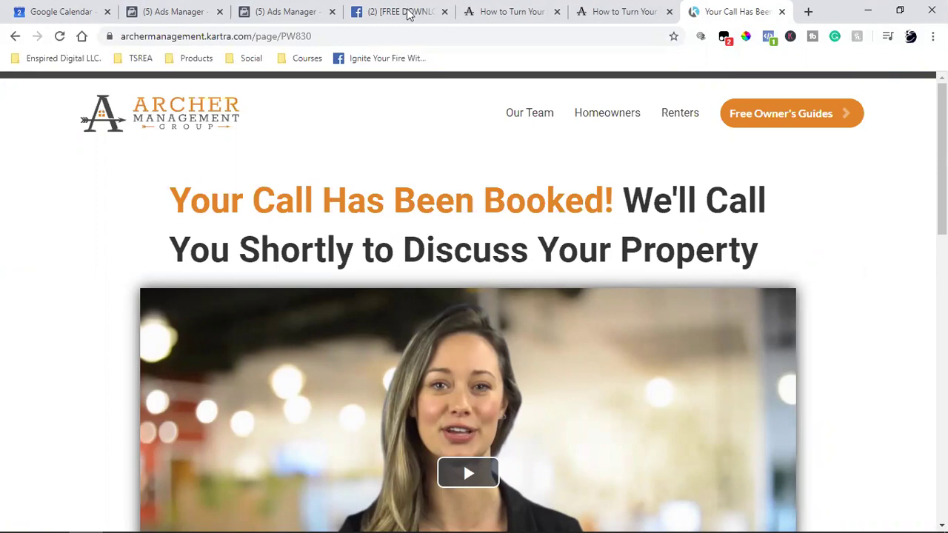
click(186, 9)
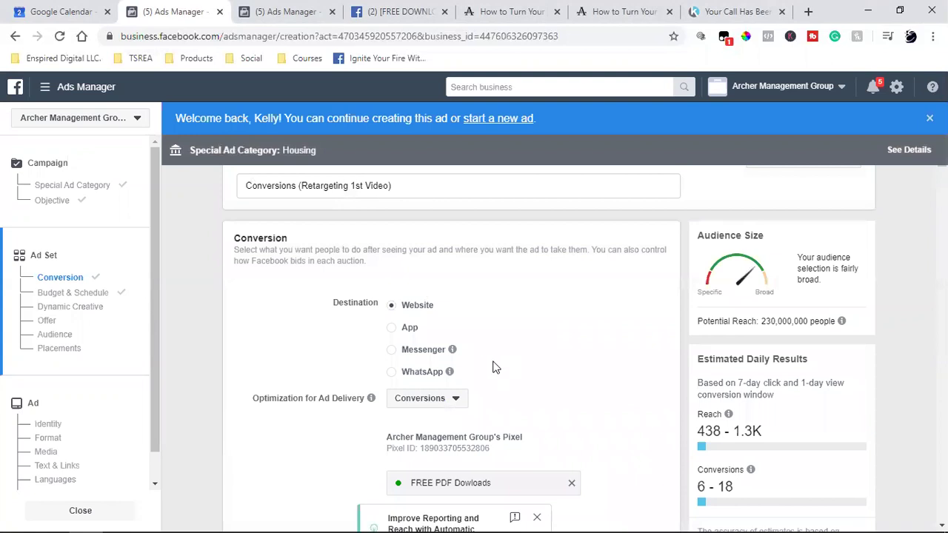
scroll(294, 359, down, 2)
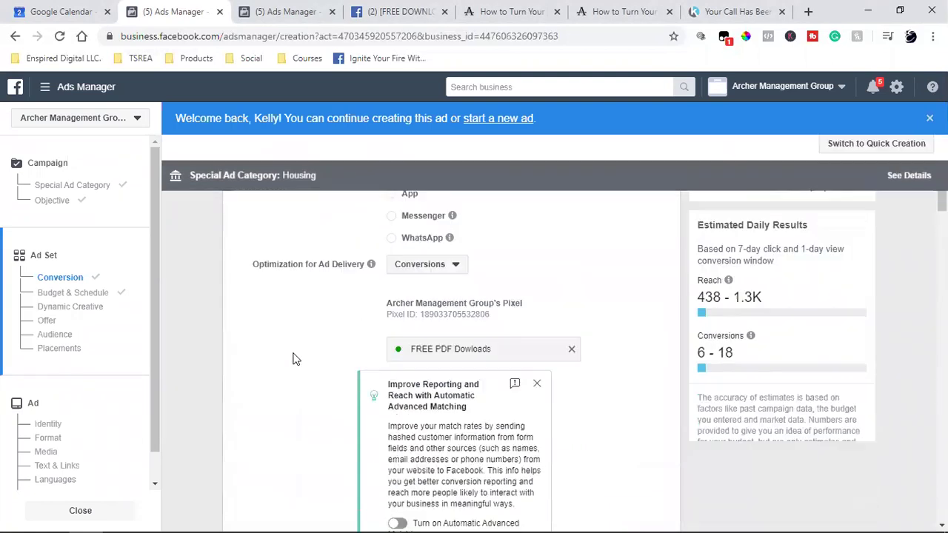
scroll(294, 358, down, 6)
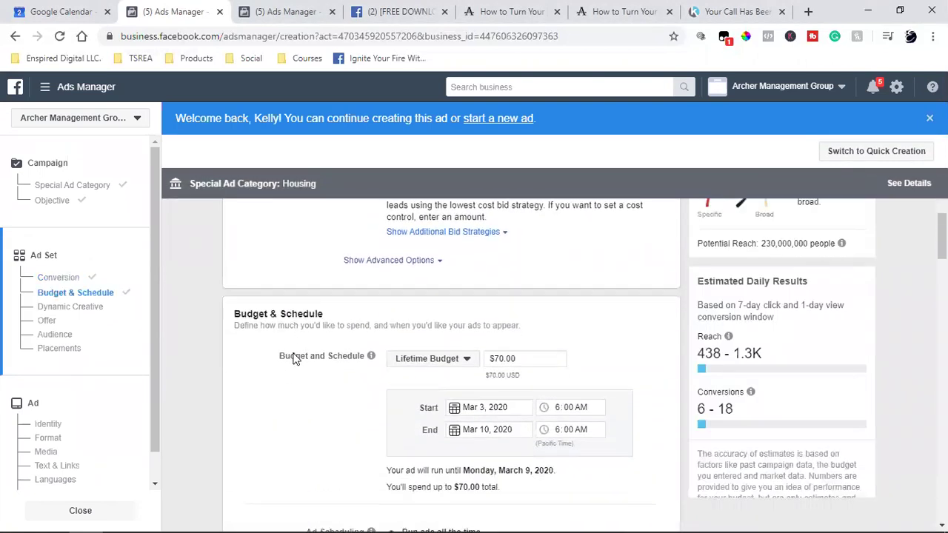
scroll(295, 359, down, 2)
scroll(313, 354, down, 3)
scroll(313, 354, down, 3)
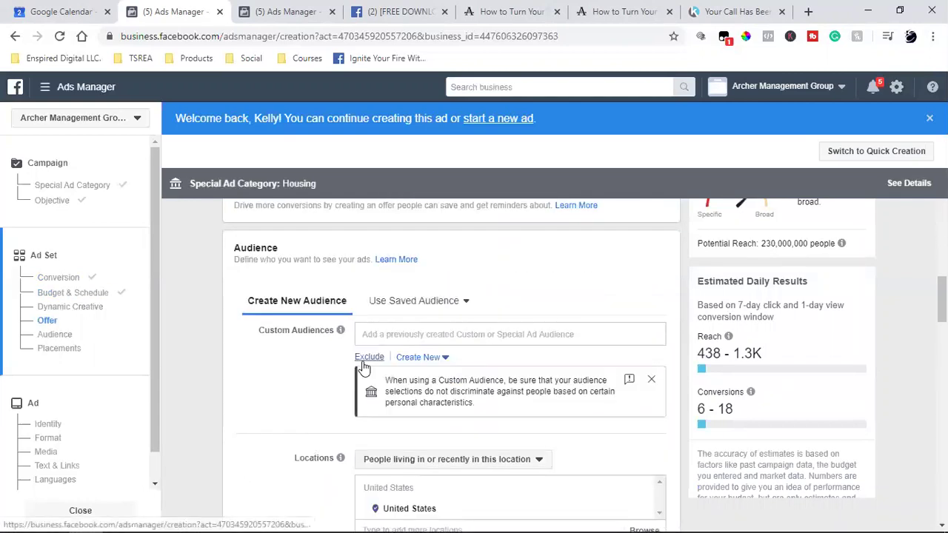
click(363, 363)
click(390, 394)
text(sc)
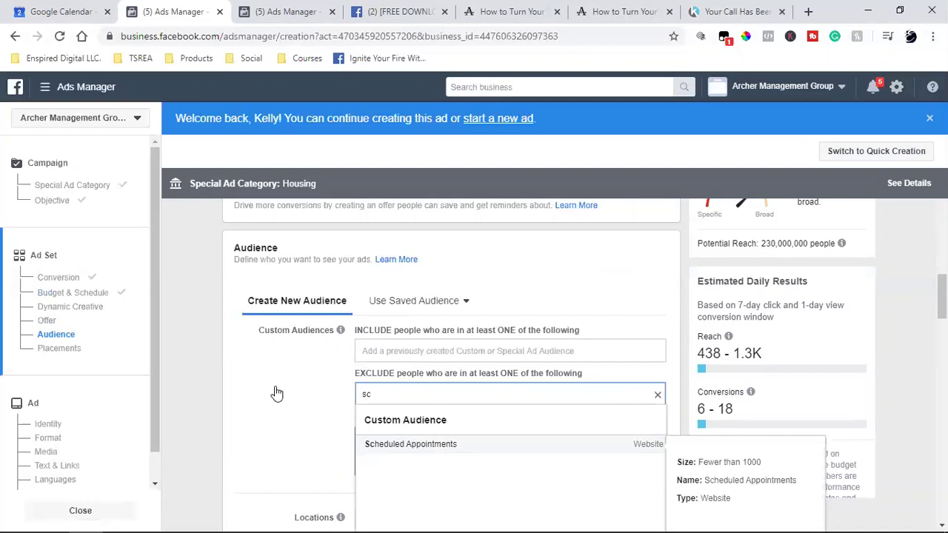
key(Return)
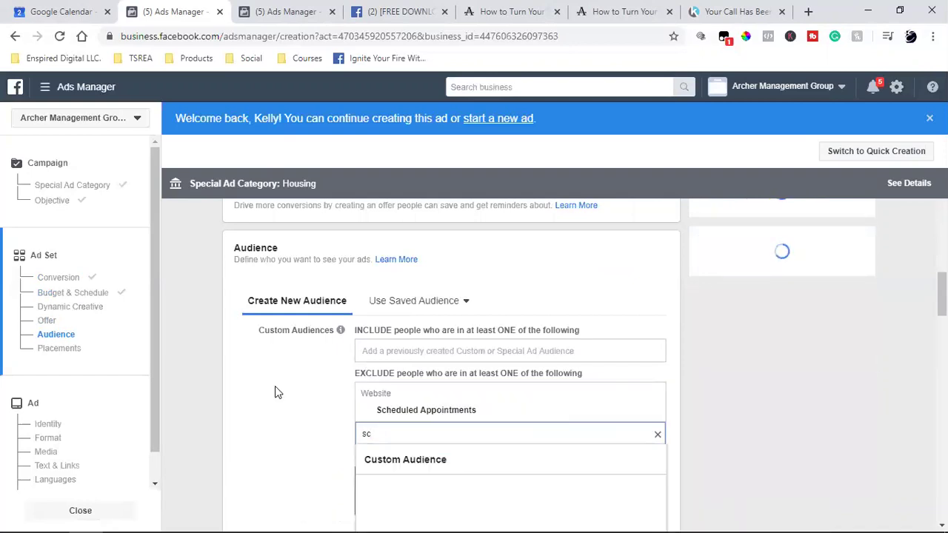
double_click(414, 435)
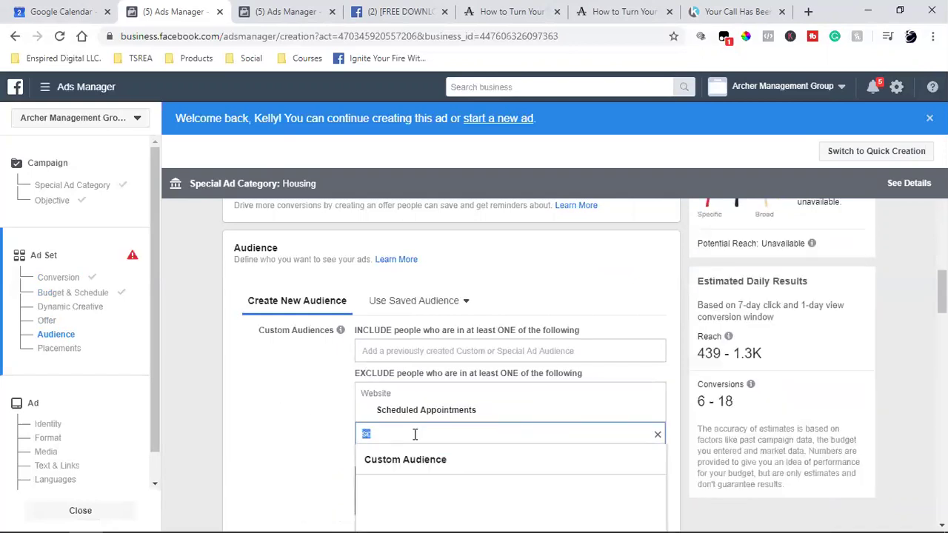
text(sch)
click(275, 421)
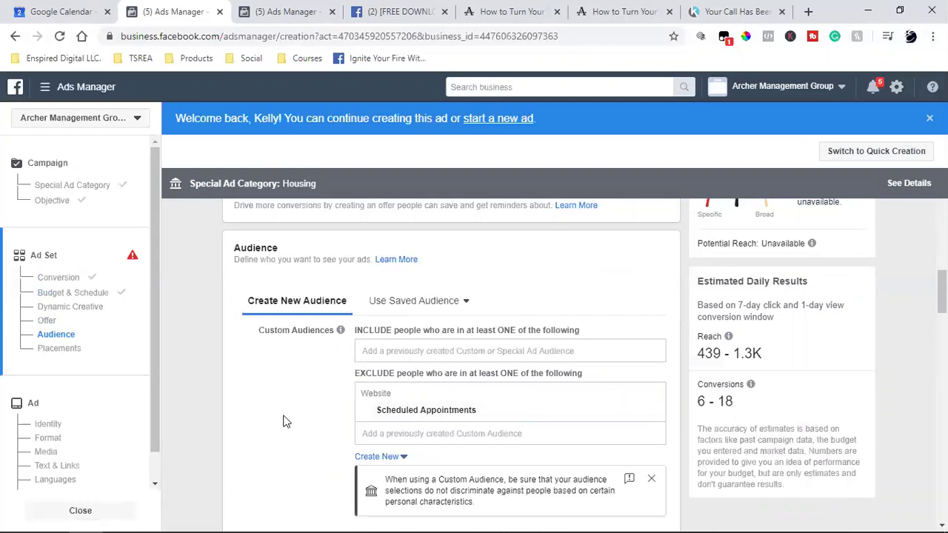
Include the People Who Watched 15 Sec (ThruPlay) of 1st Video audience.
click(398, 348)
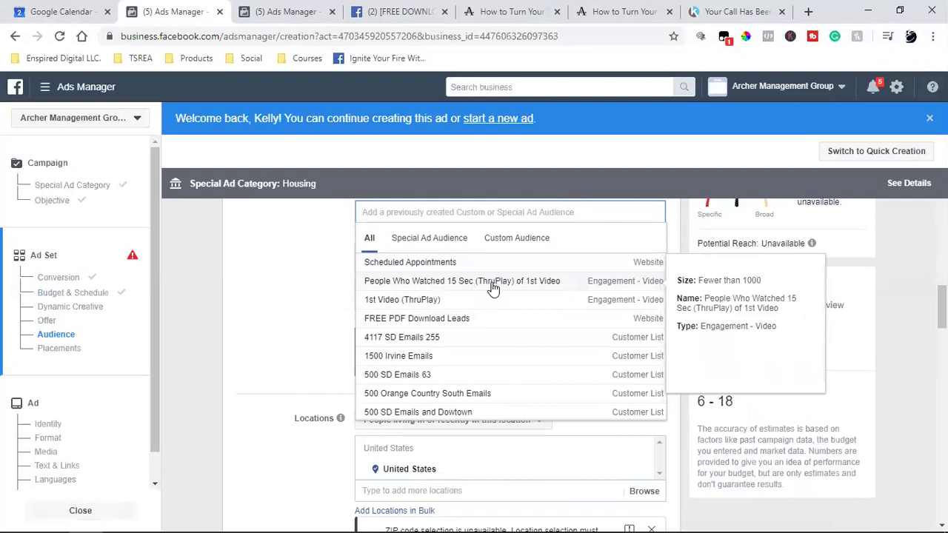
click(493, 288)
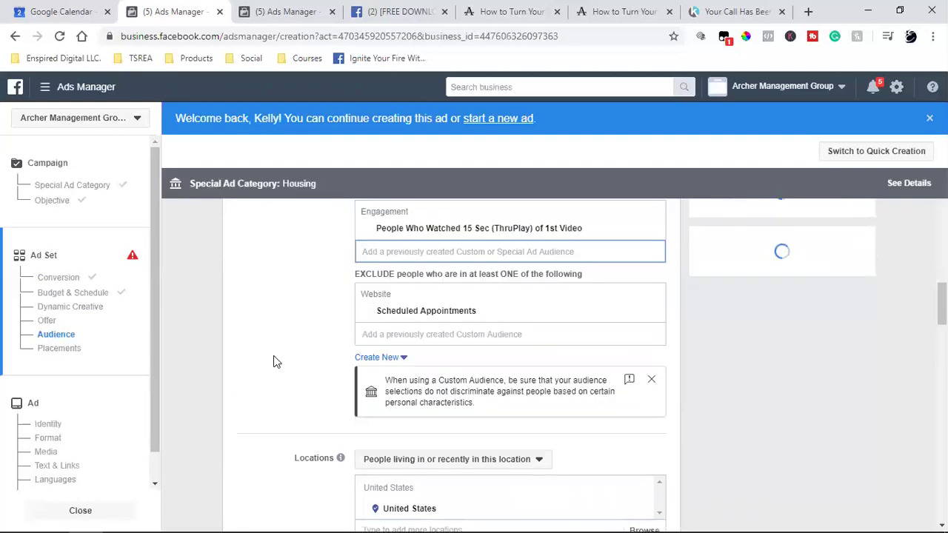
scroll(273, 361, up, 1)
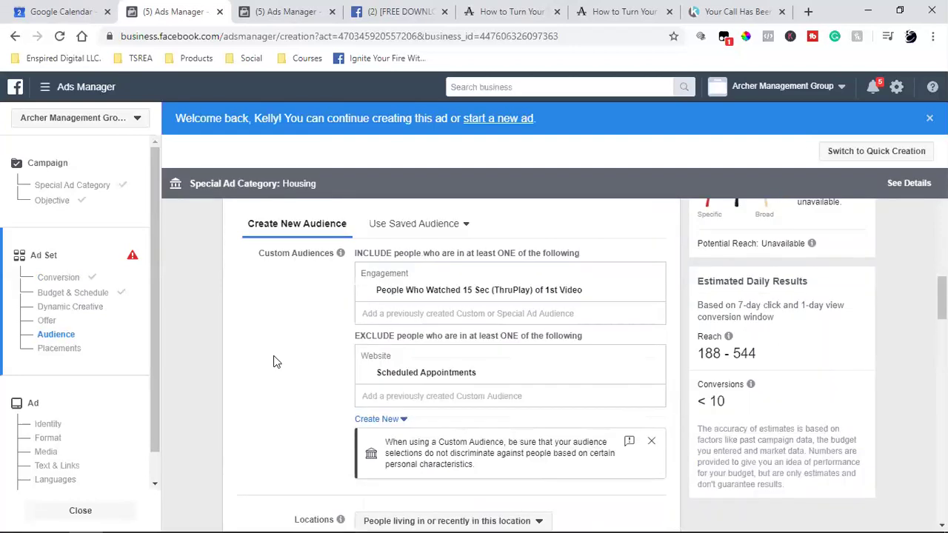
scroll(273, 361, up, 3)
scroll(296, 372, down, 4)
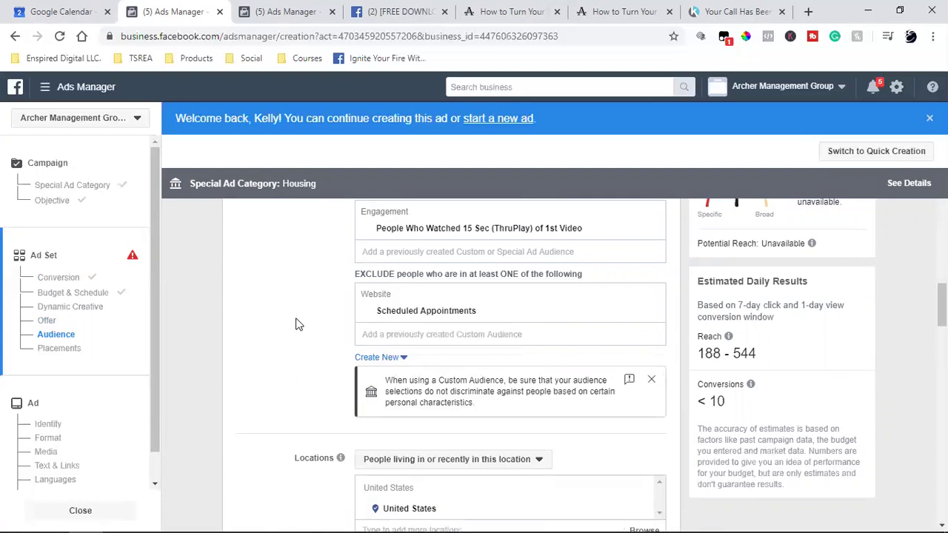
scroll(296, 326, down, 2)
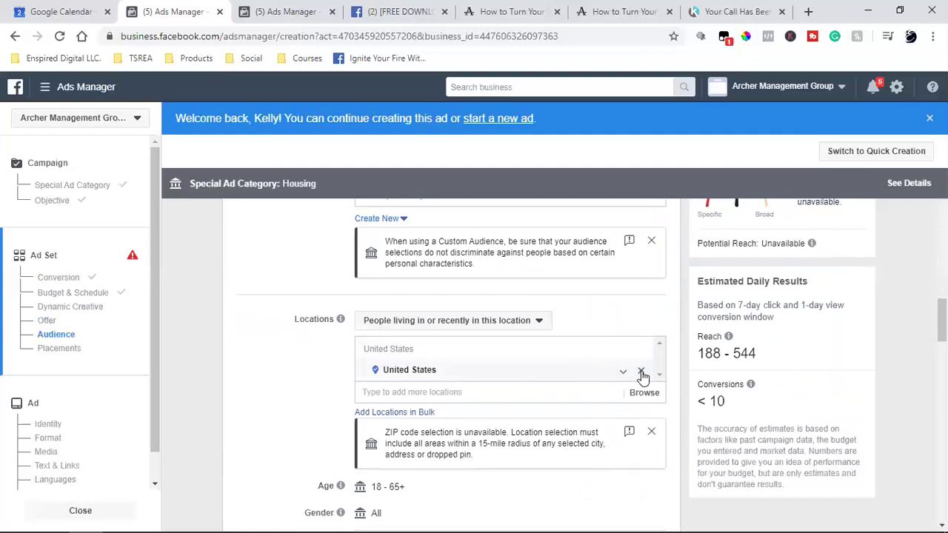
scroll(270, 360, down, 4)
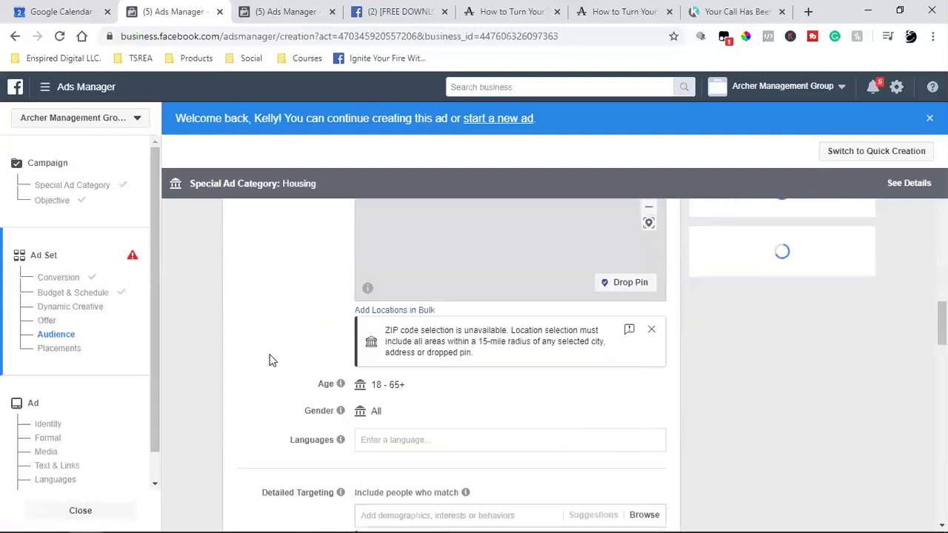
scroll(290, 356, down, 1)
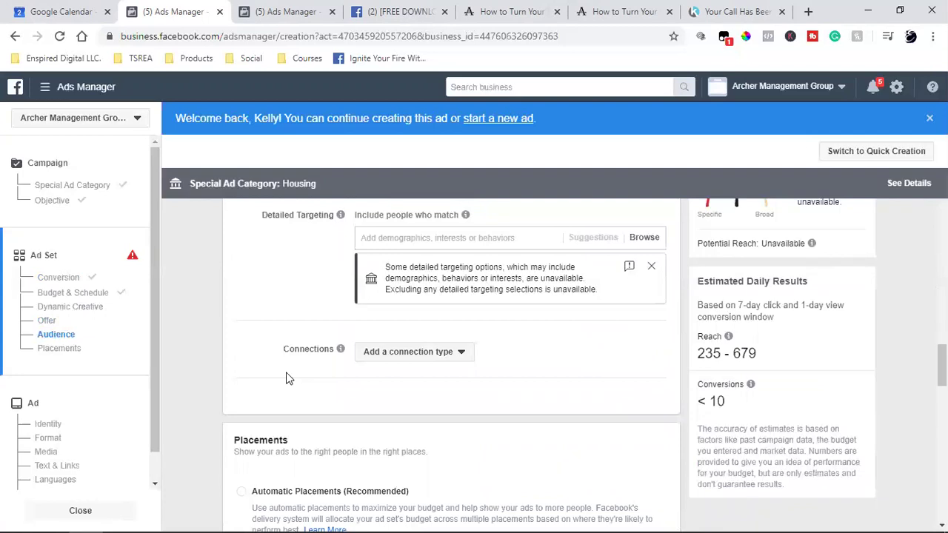
scroll(294, 386, up, 3)
scroll(296, 385, up, 10)
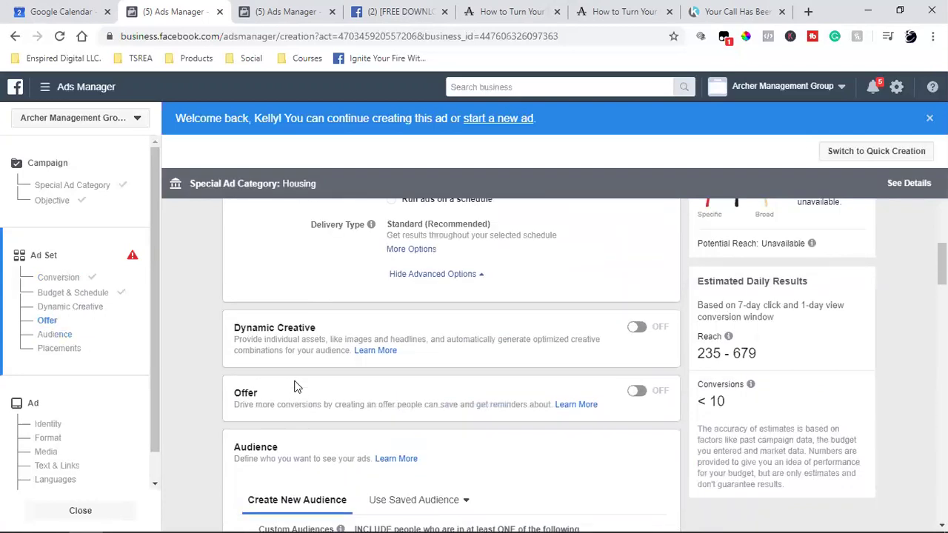
scroll(311, 363, down, 4)
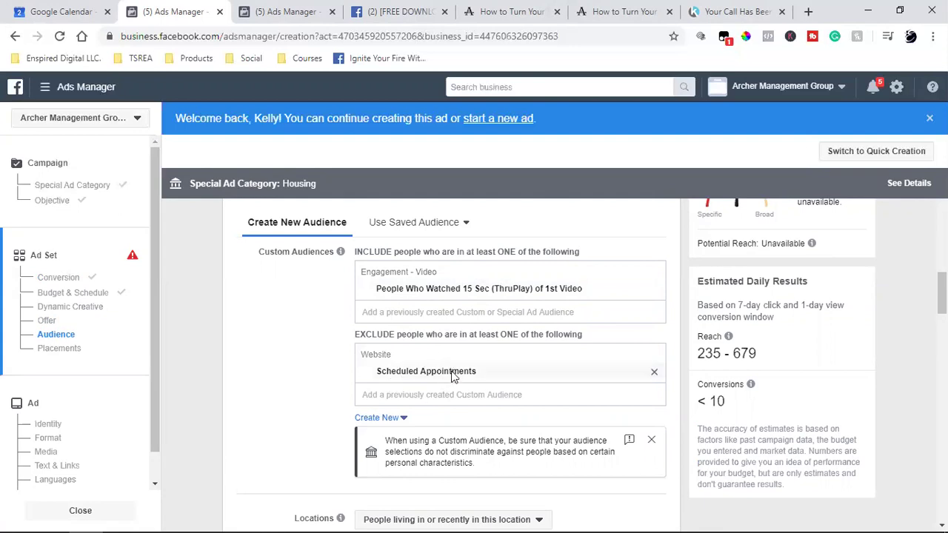
Add FREE PDF Download Leads to the excluded audiences alongside Scheduled Appointments.
click(444, 395)
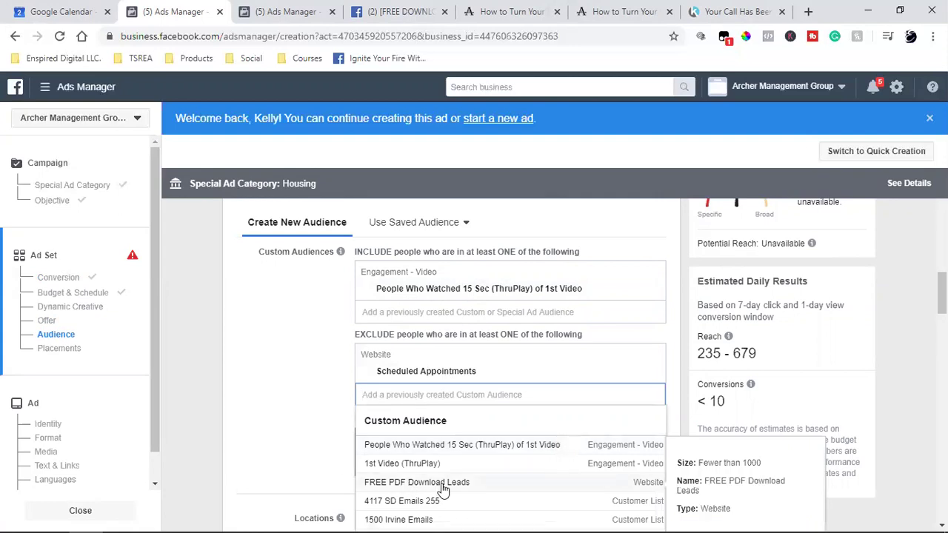
click(442, 489)
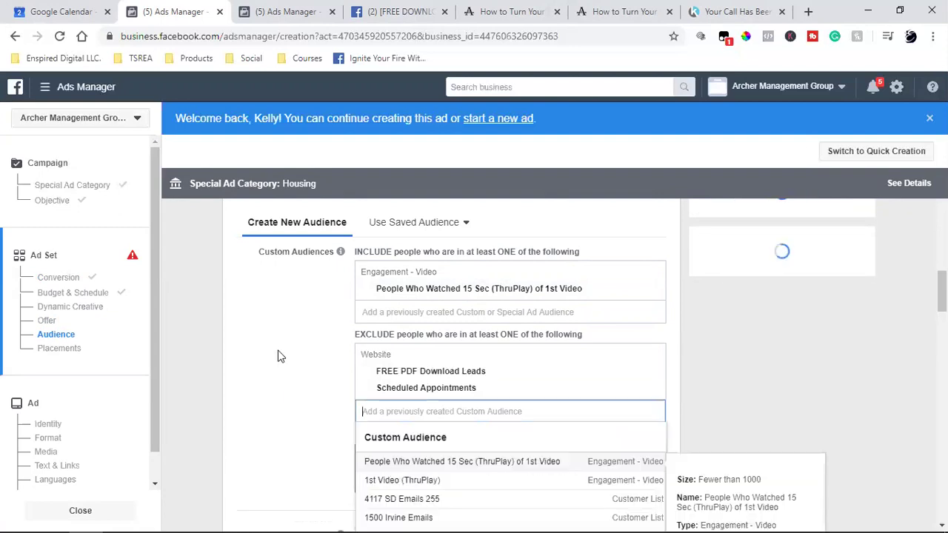
click(277, 355)
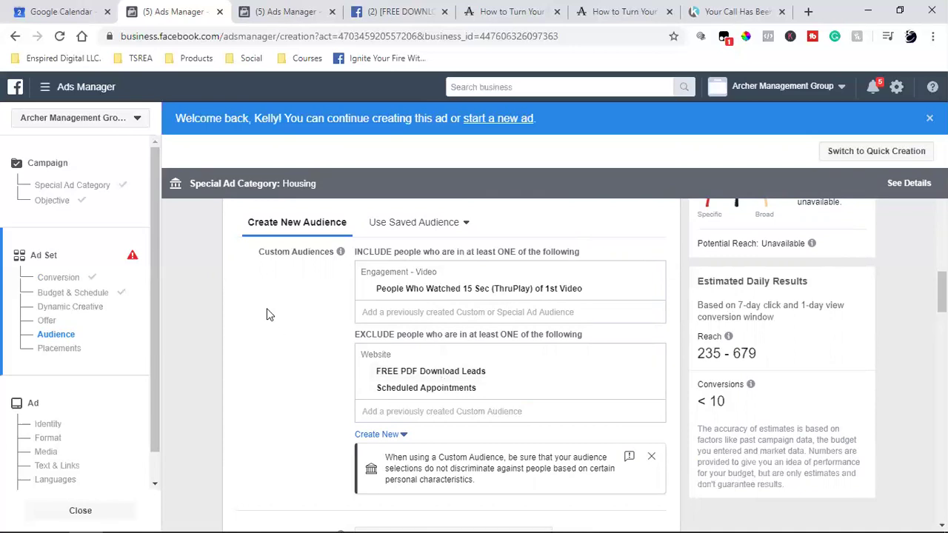
scroll(268, 324, down, 4)
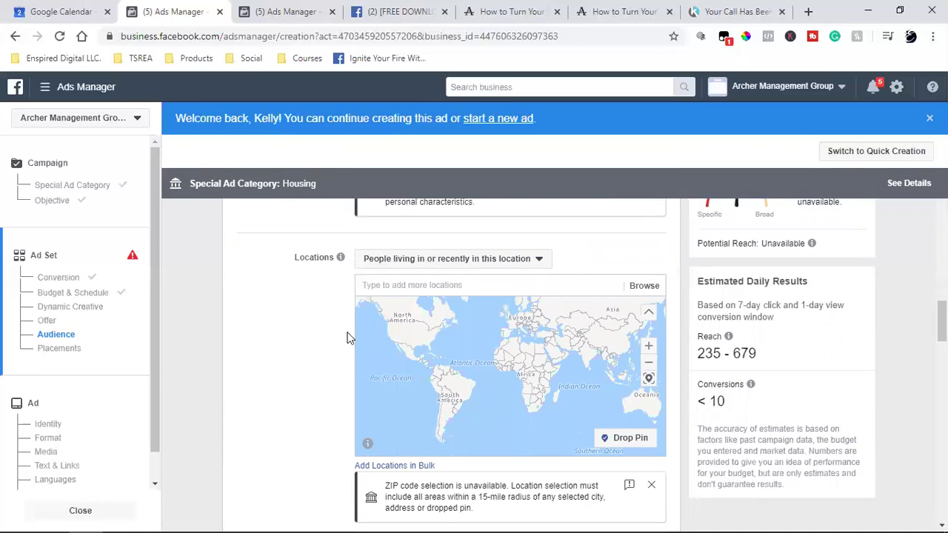
Show the options of the Locations 'People living in or recently in this location' dropdown.
scroll(350, 338, up, 4)
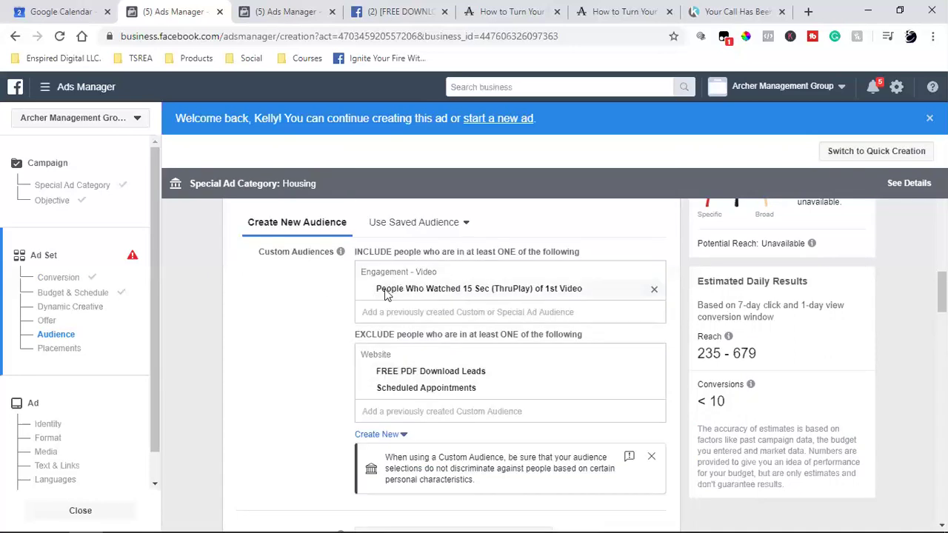
scroll(312, 399, down, 2)
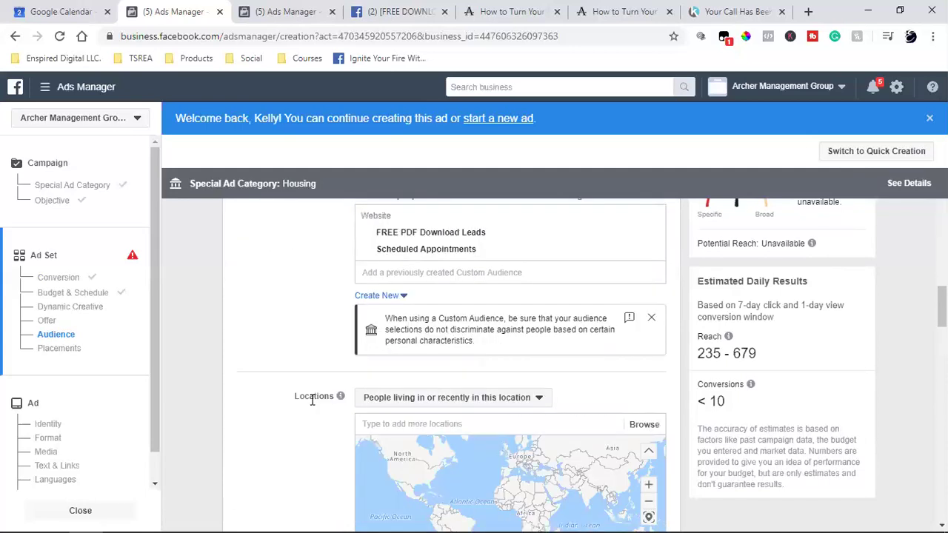
click(390, 400)
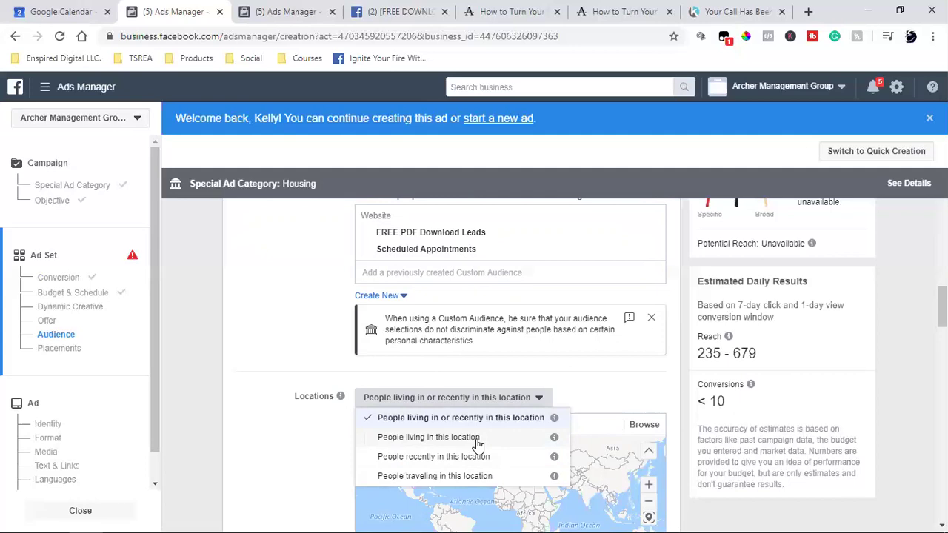
Choose 'People living in this location' and add Temecula, California, then Murrieta, California.
click(478, 441)
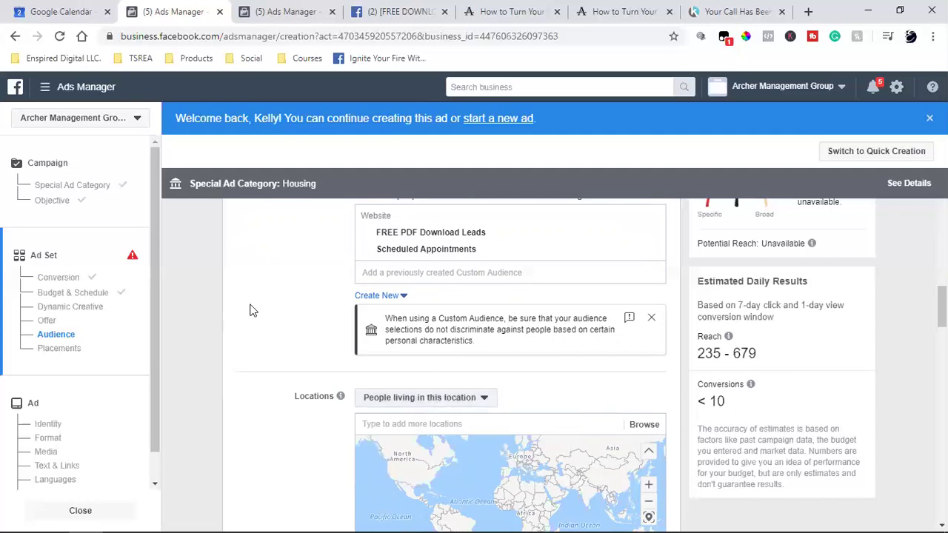
click(412, 424)
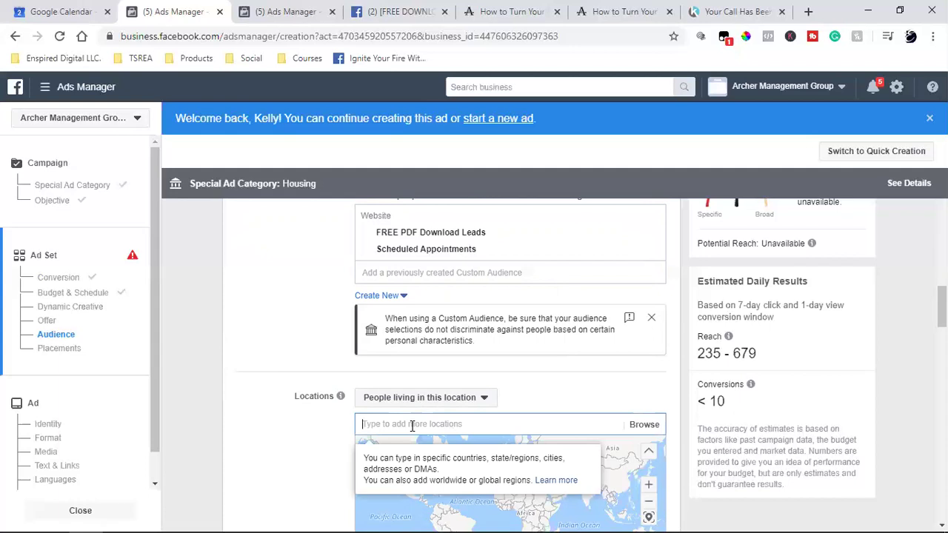
text(teme)
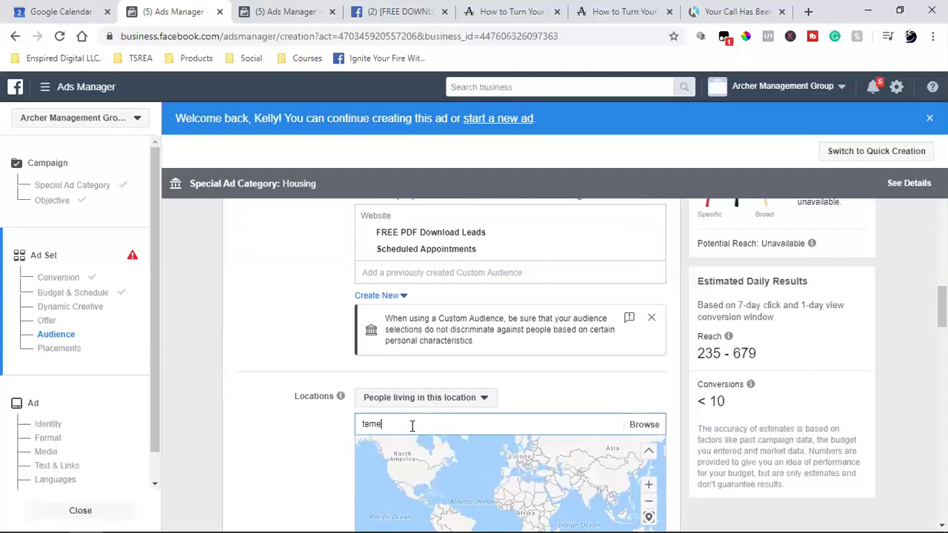
scroll(412, 426, down, 2)
text(c)
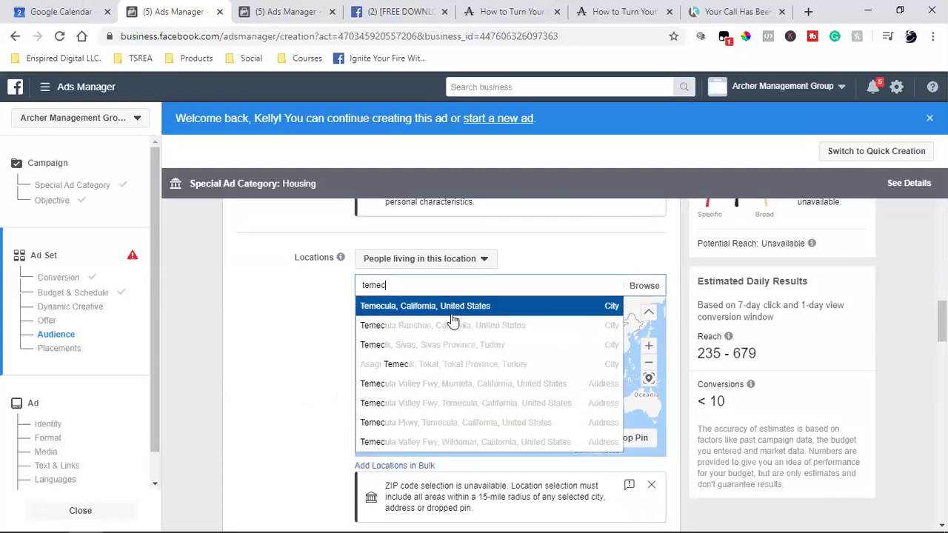
click(452, 314)
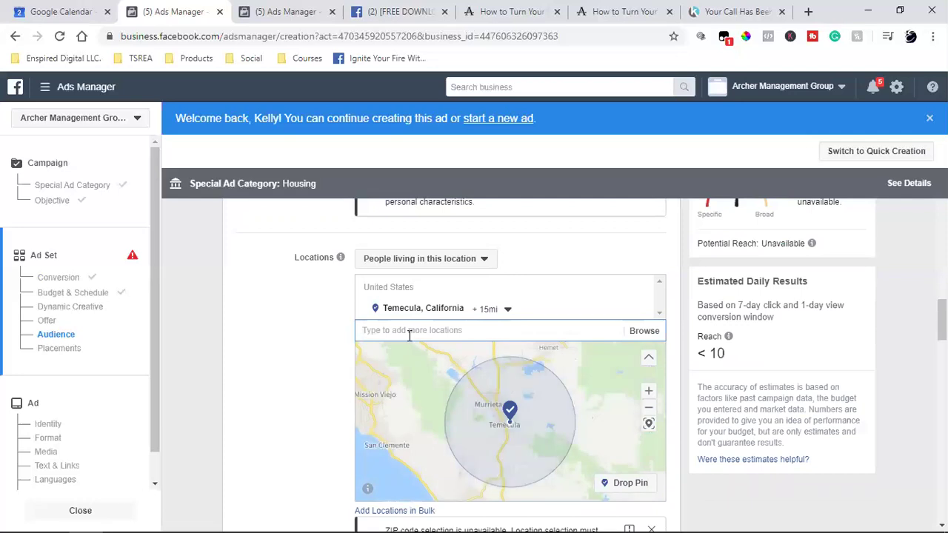
text(murriet)
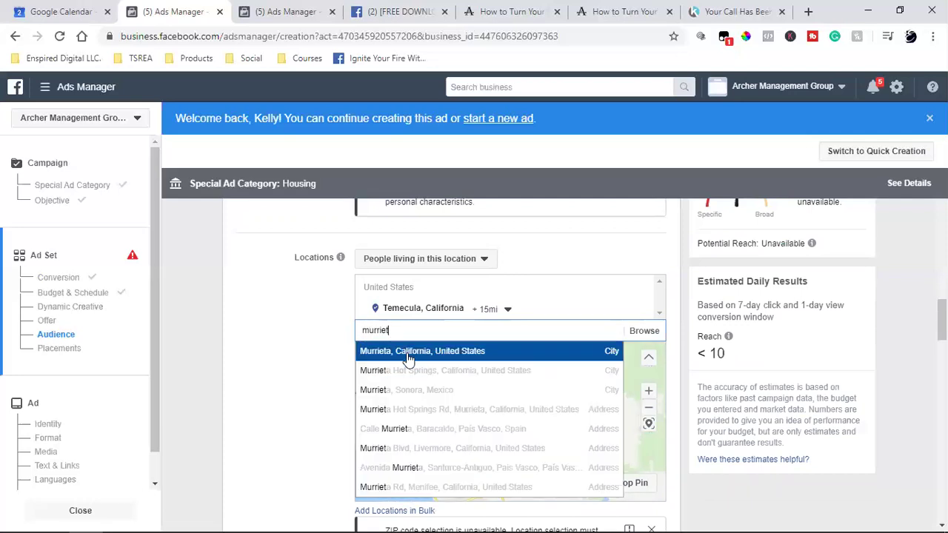
key(Return)
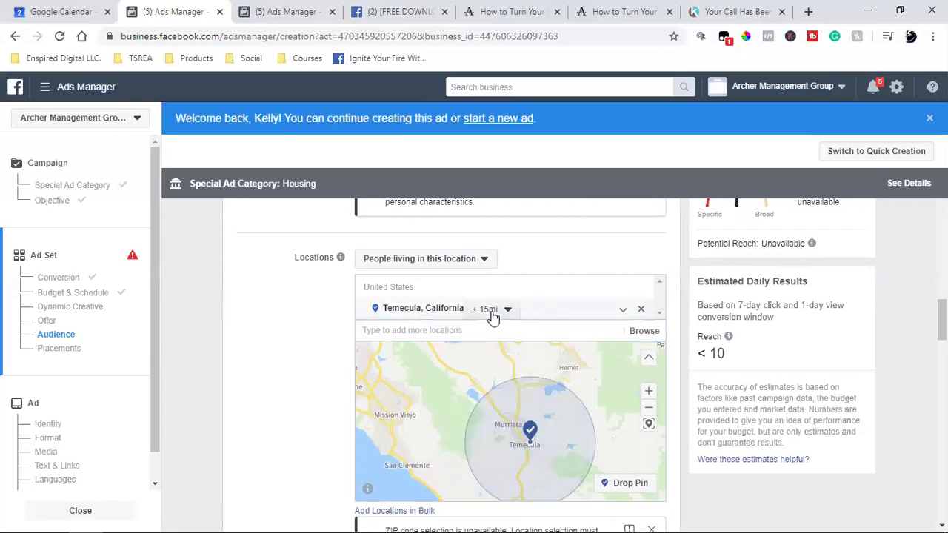
Change the Temecula, California location radius from 15 mi to 50 mi.
click(492, 312)
double_click(571, 372)
text(50)
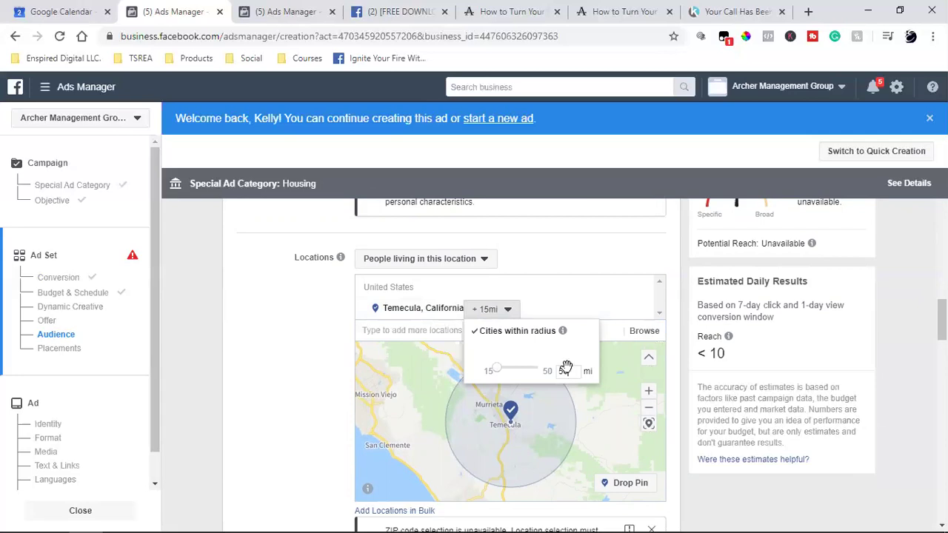
key(Return)
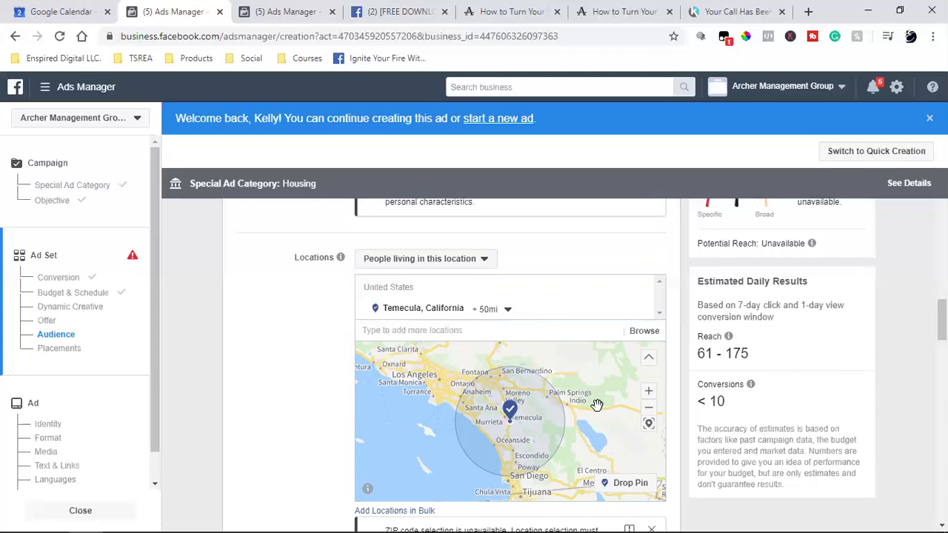
Add Palm Springs, California as a location with a 50 mi radius.
click(472, 330)
text(palm springs)
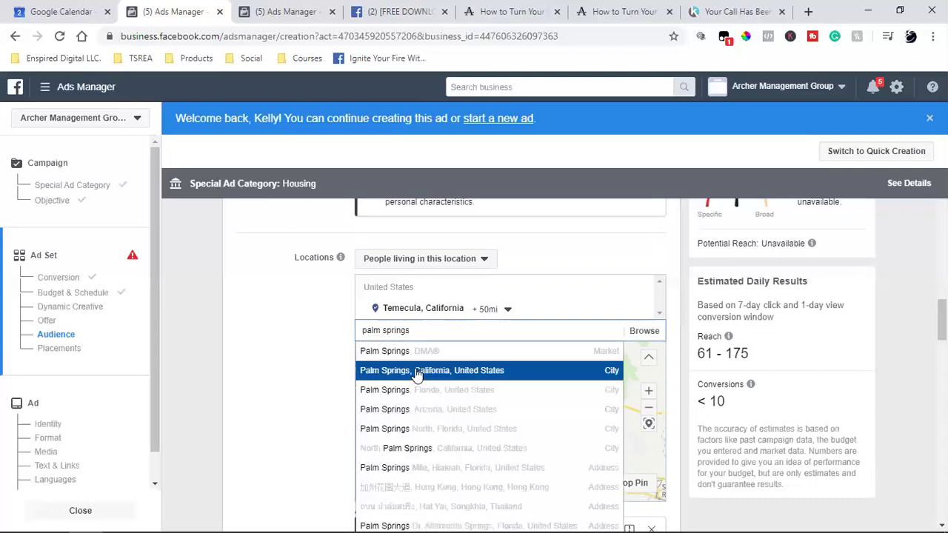
key(Return)
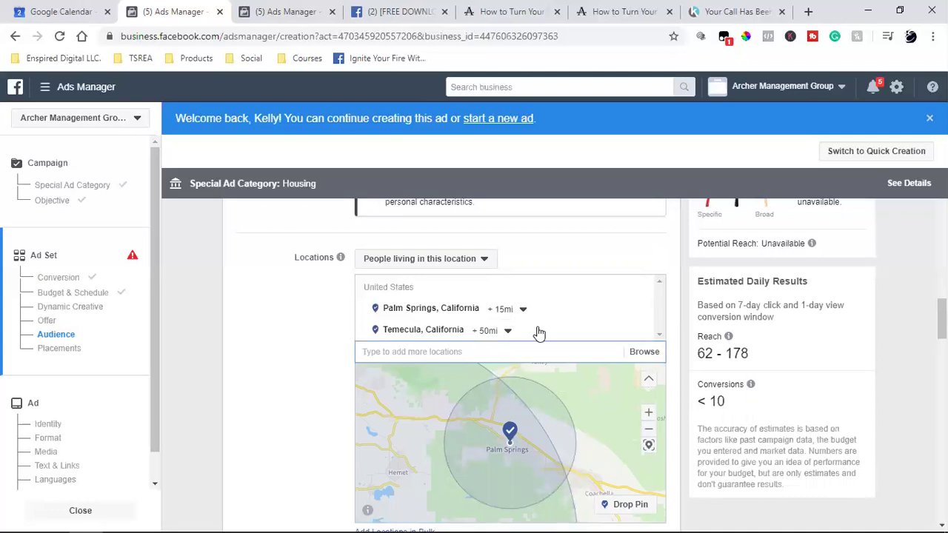
click(523, 309)
double_click(579, 370)
text(50)
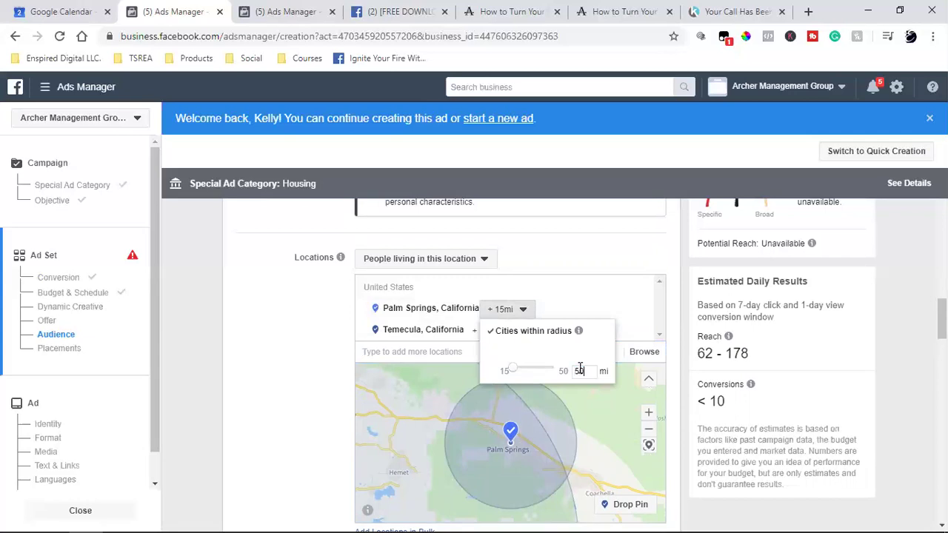
click(397, 376)
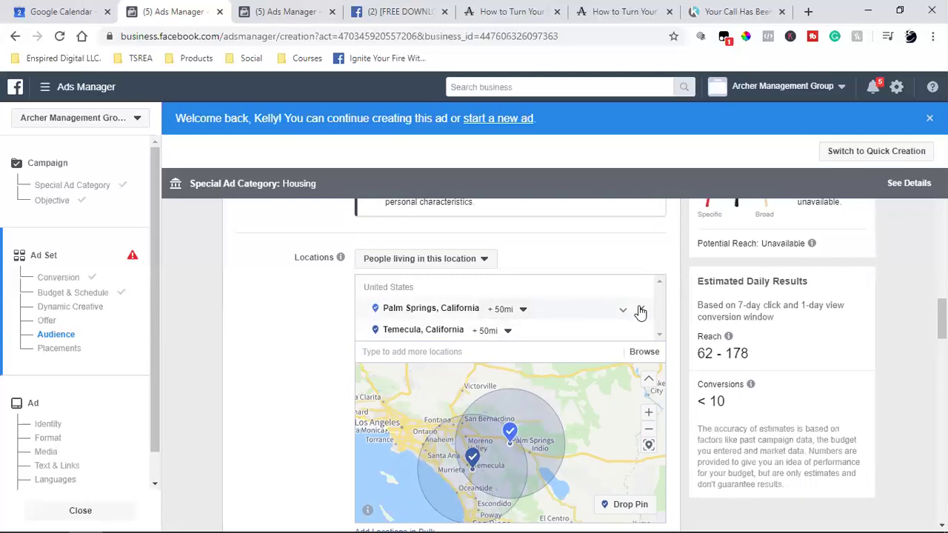
Replace Palm Springs with a dropped pin at (33.9879, -116.0376) covering 20 mi.
click(640, 310)
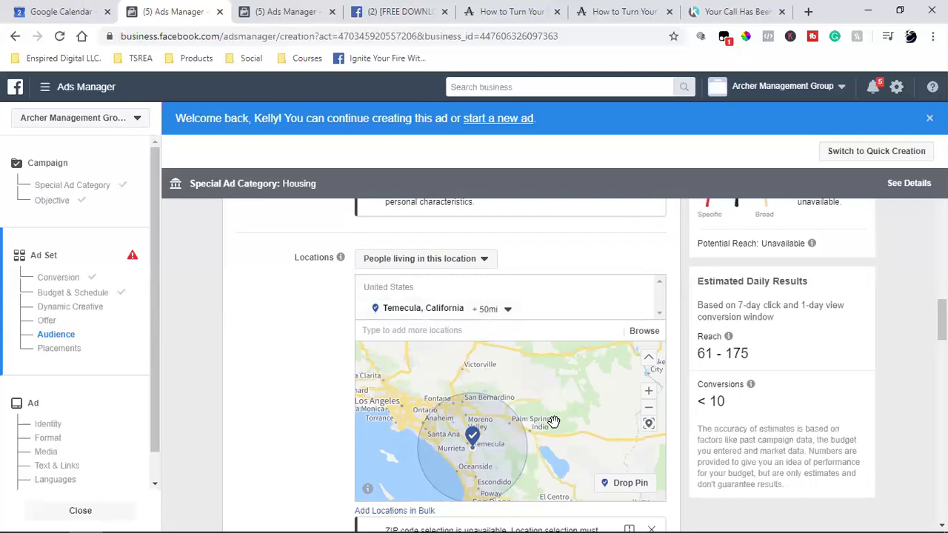
click(630, 483)
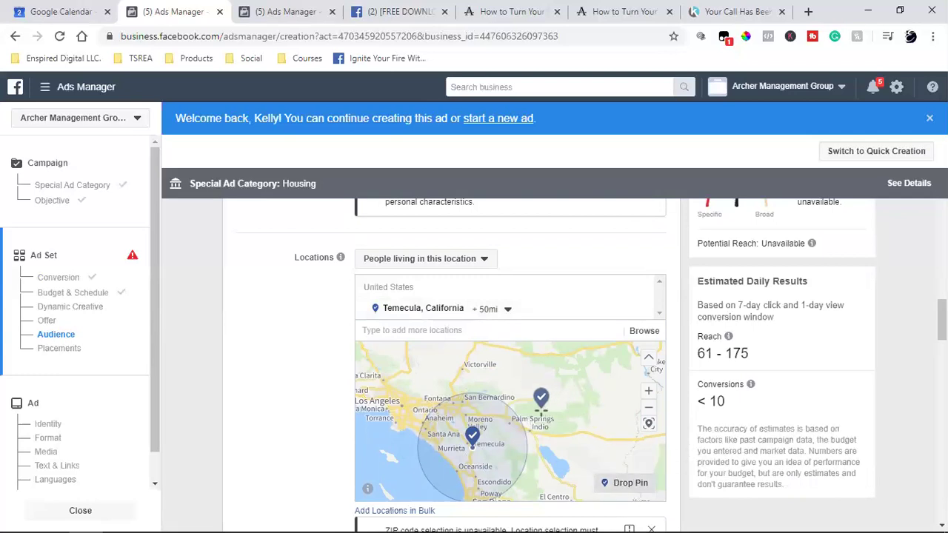
click(542, 409)
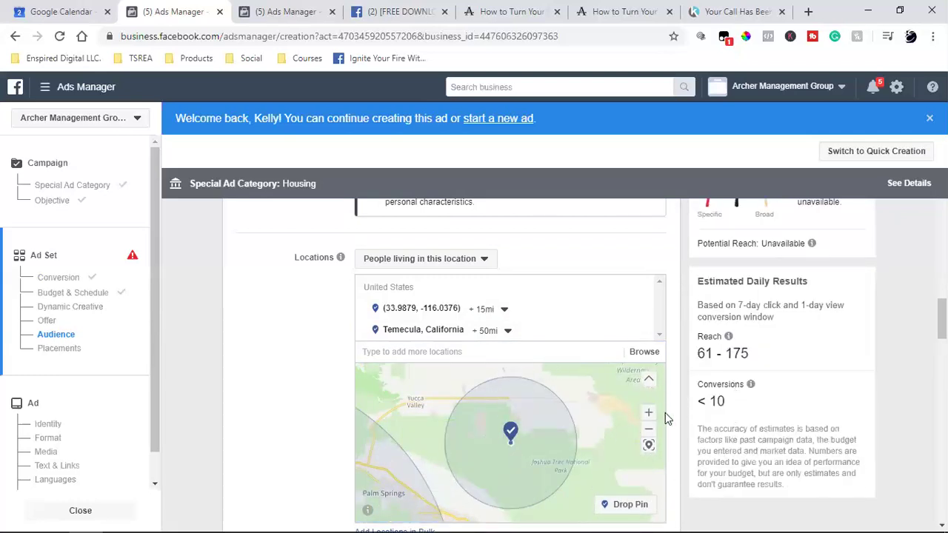
click(650, 428)
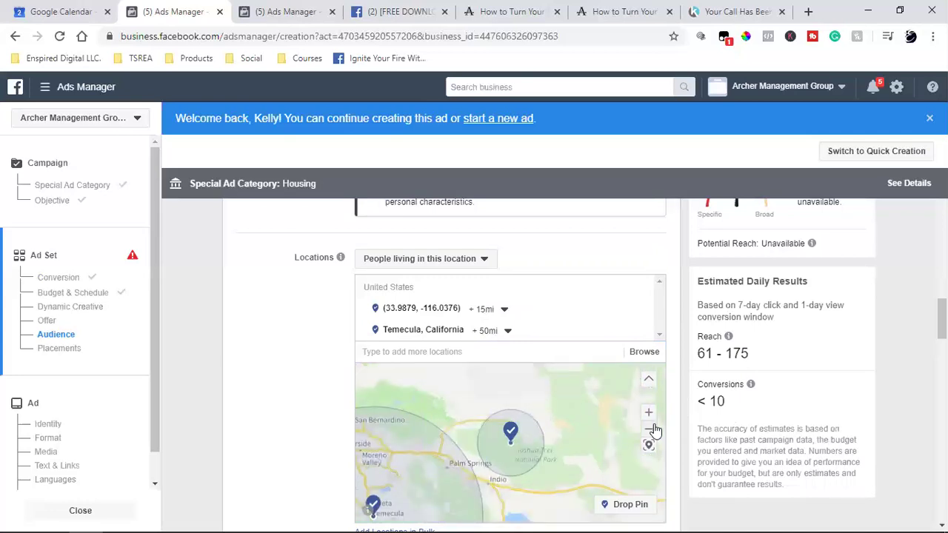
click(649, 429)
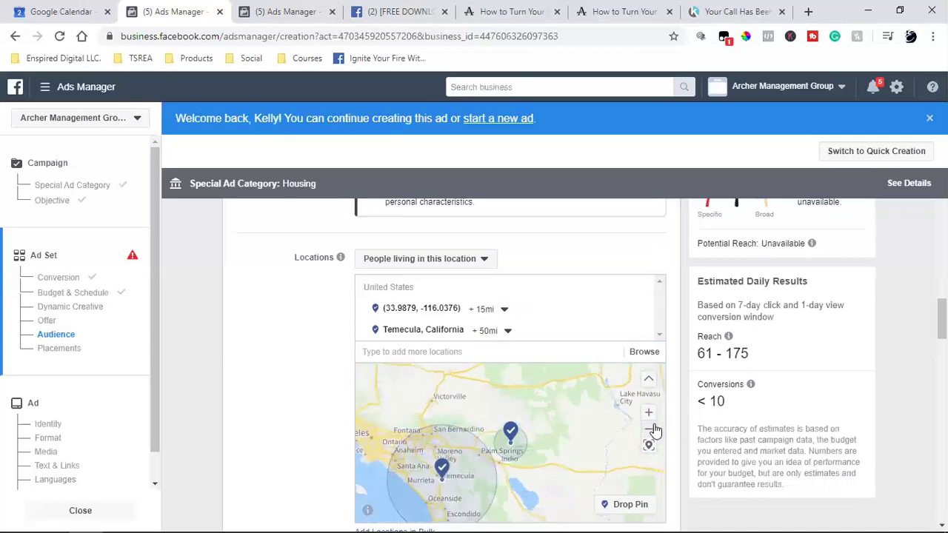
click(507, 314)
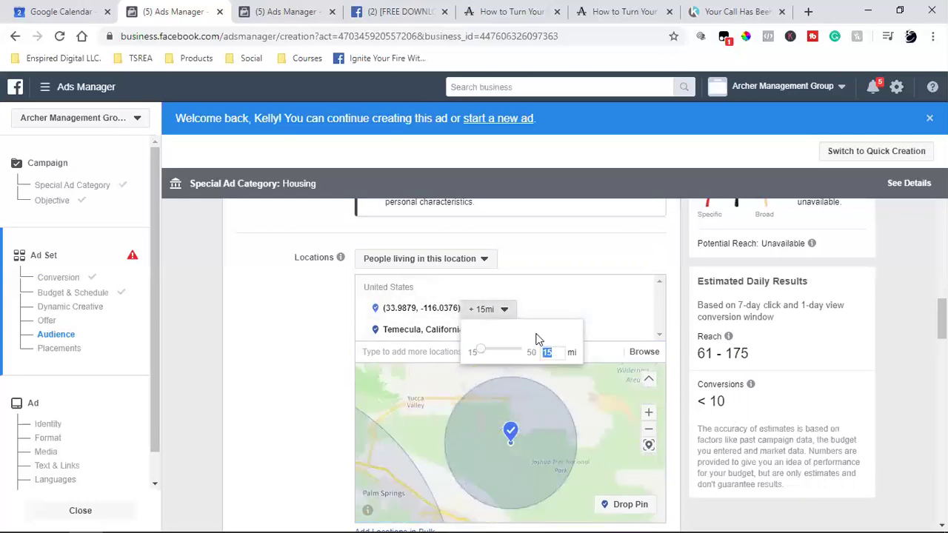
text(20)
key(Return)
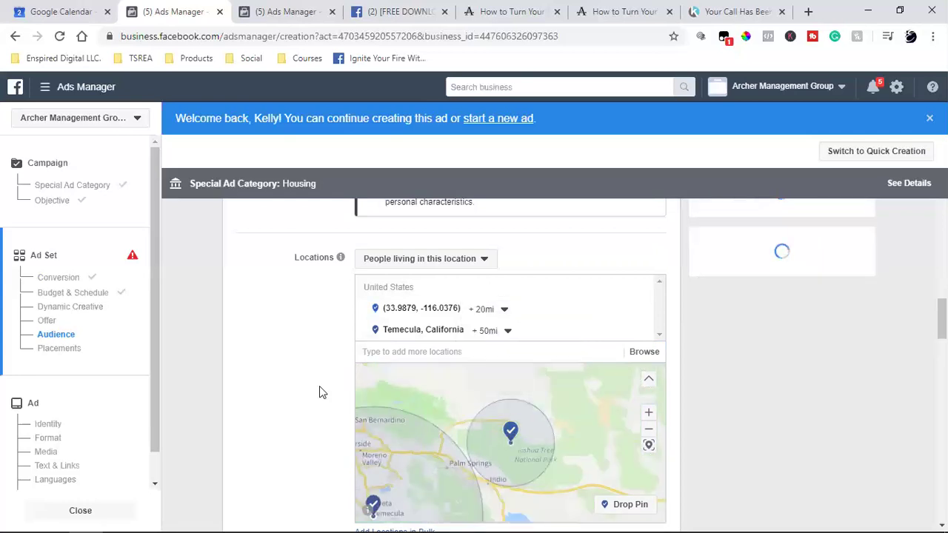
click(649, 429)
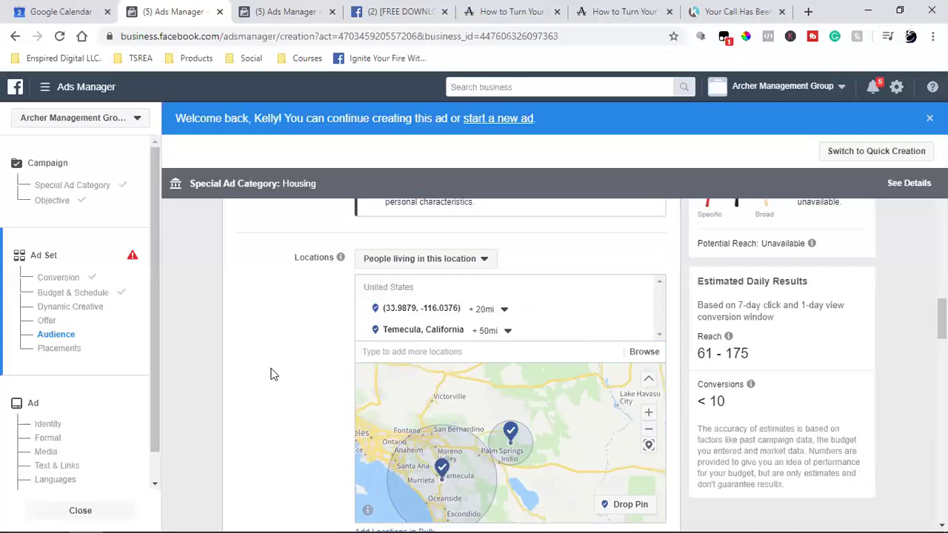
scroll(270, 374, down, 2)
scroll(270, 374, down, 2)
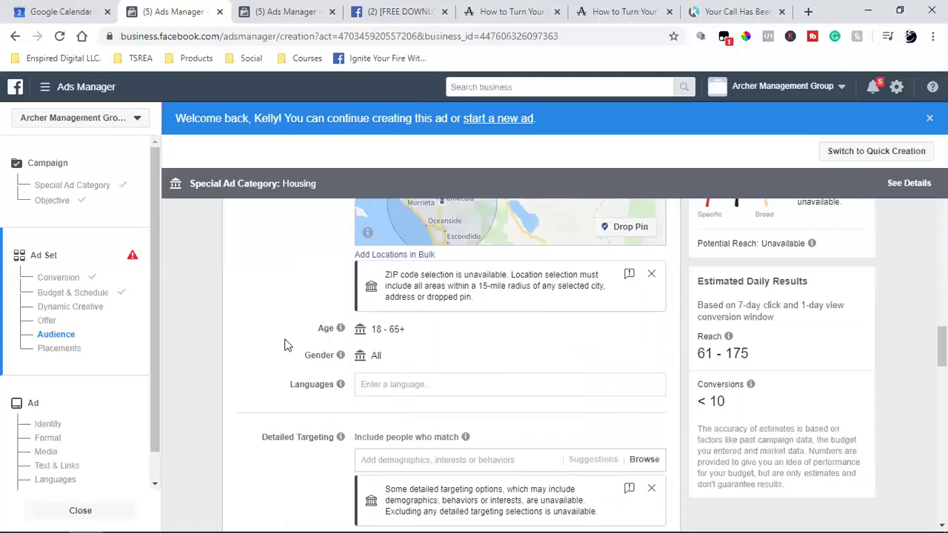
click(64, 187)
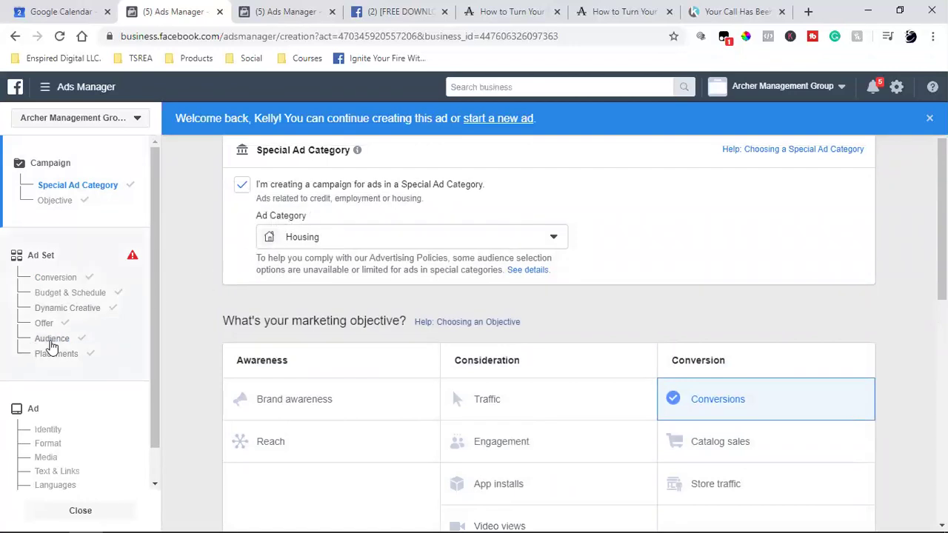
click(55, 339)
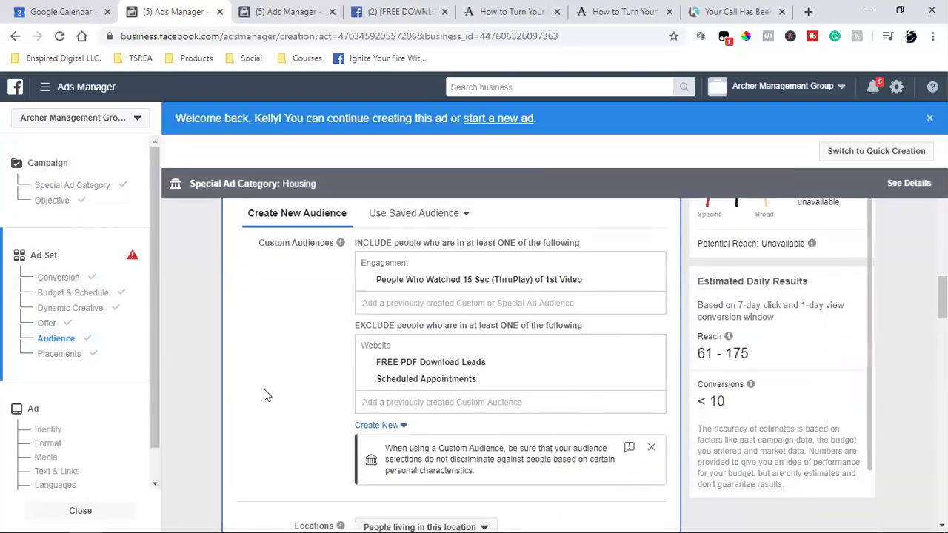
scroll(264, 395, down, 6)
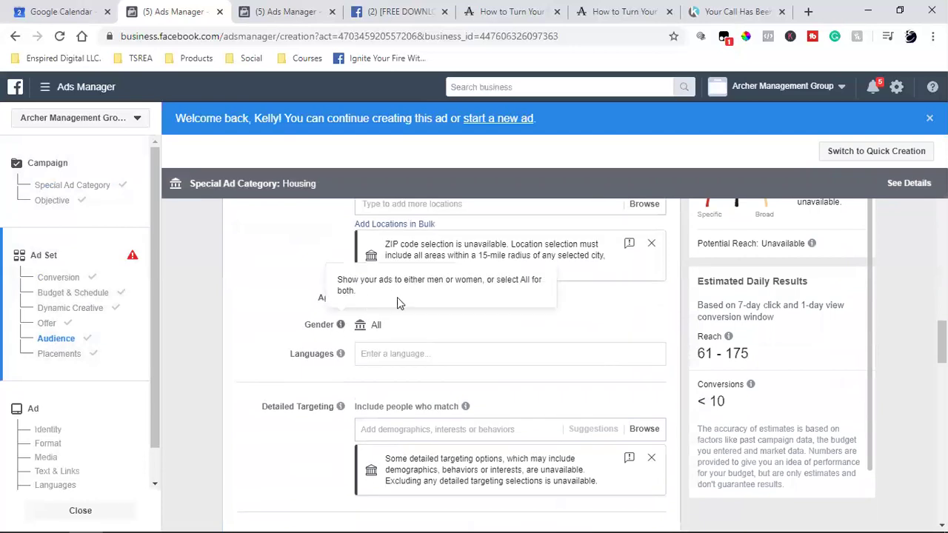
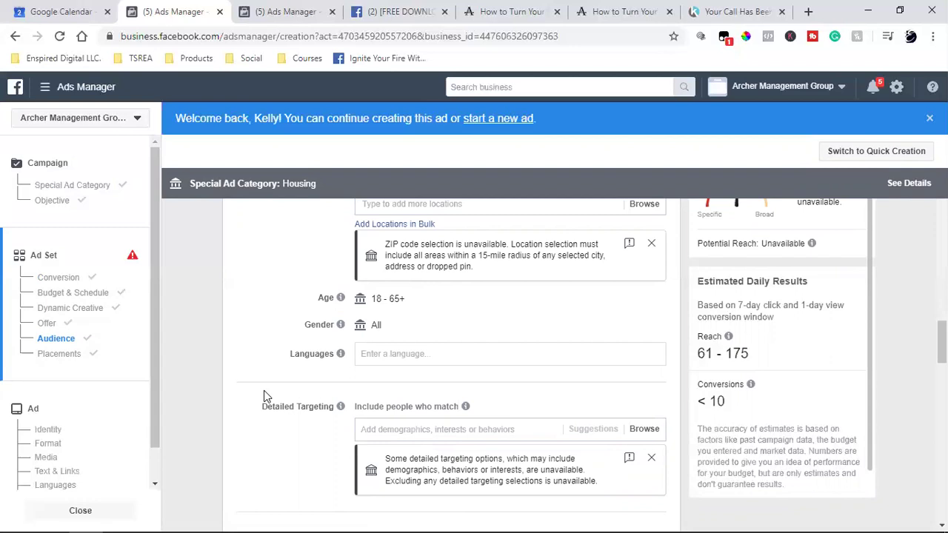
Search 'real estate inv' in Detailed Targeting and add the Real estate investing interest.
scroll(264, 391, down, 2)
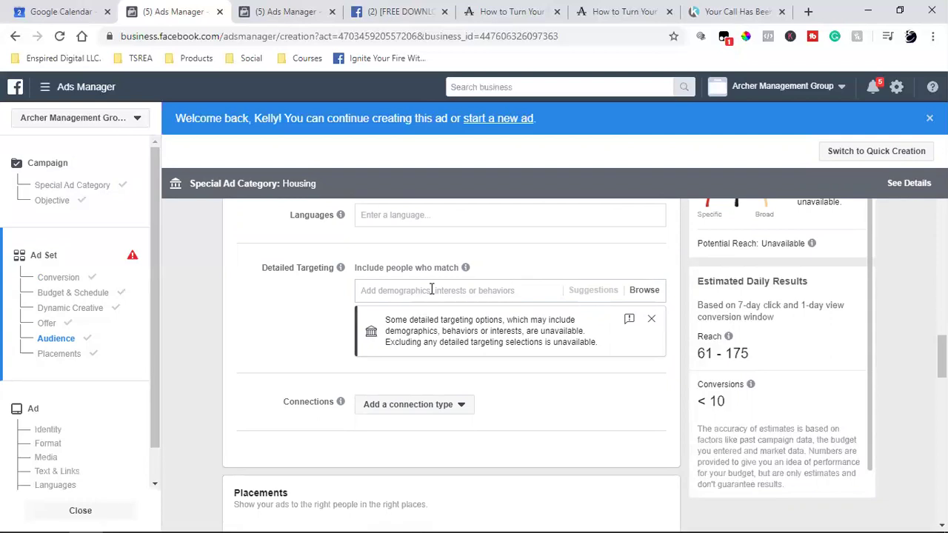
click(493, 288)
click(255, 316)
click(420, 288)
text(real estate in)
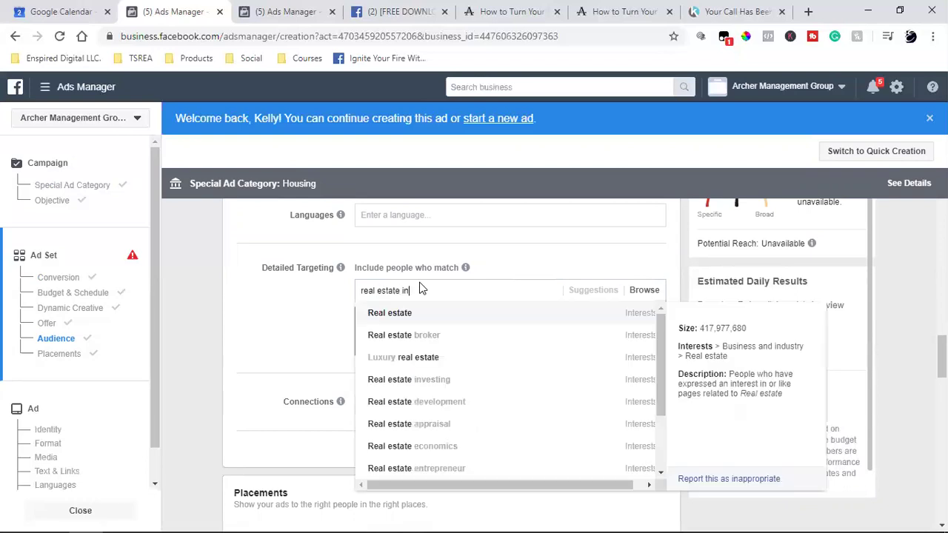
text(v)
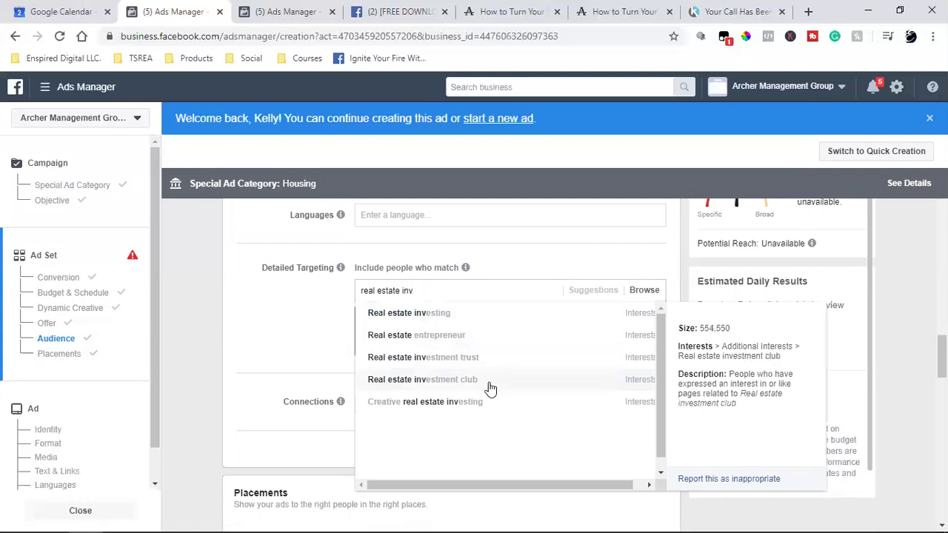
click(464, 317)
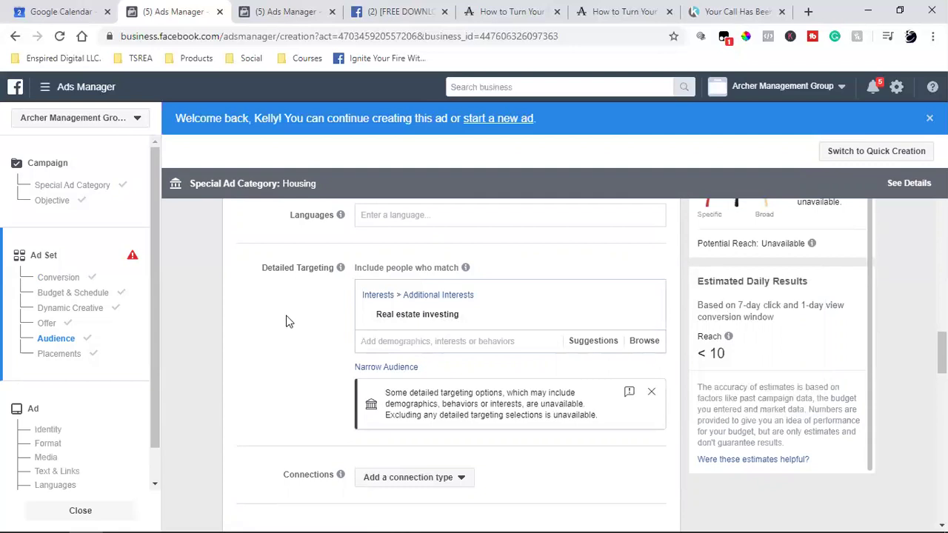
mouse_move(419, 315)
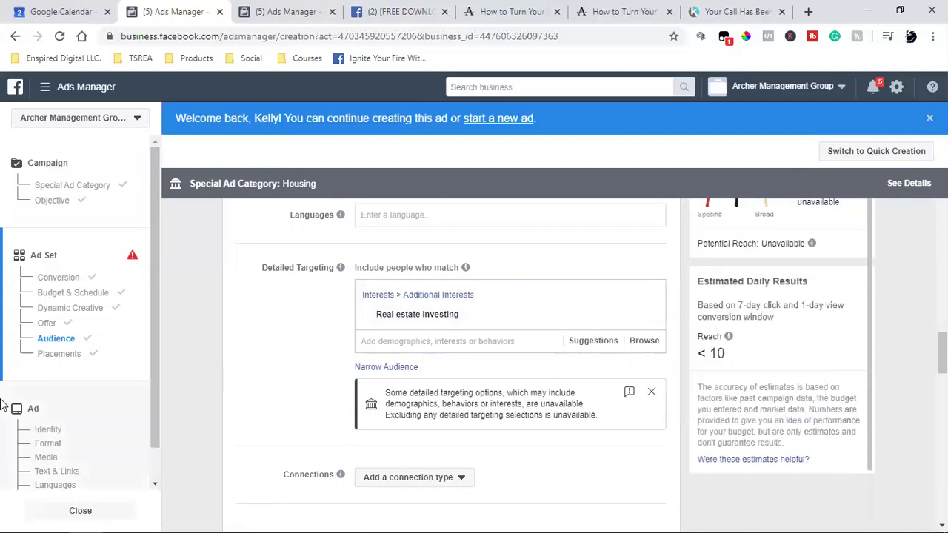
Try and clear a 'real estate i' search, then add an empty 'and must also match' group.
click(386, 343)
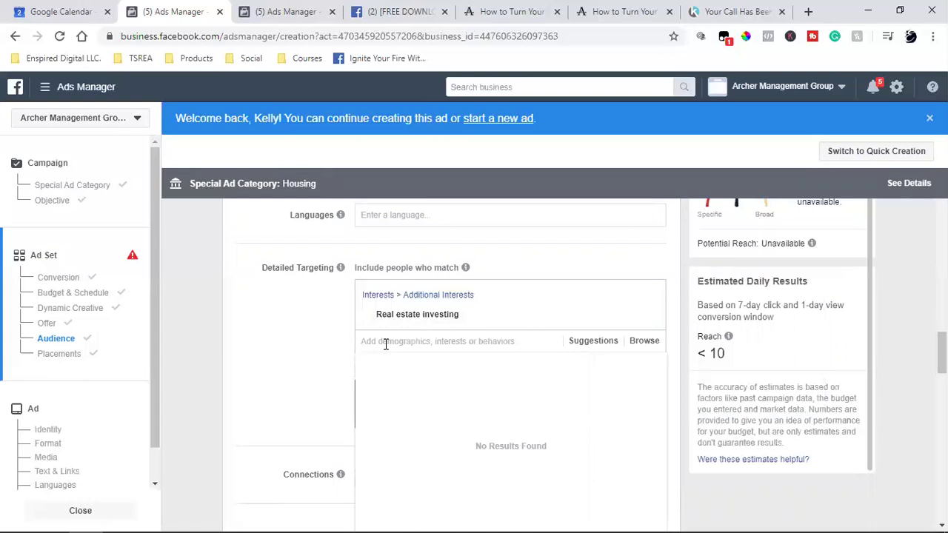
click(311, 345)
click(401, 339)
text(real estate i)
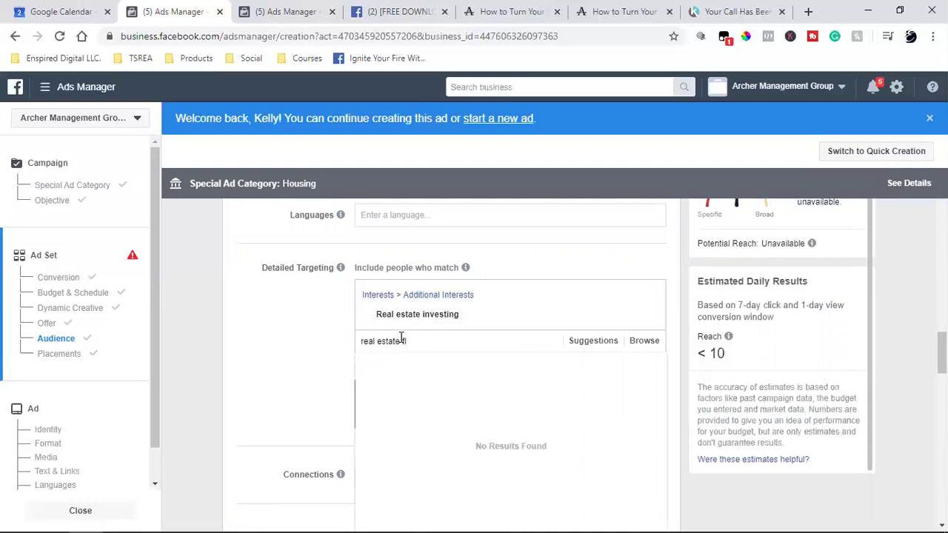
key(BackSpace)
key(BackSpace)
key(BackSpace)
key(BackSpace)
key(BackSpace)
key(BackSpace)
key(BackSpace)
key(BackSpace)
key(BackSpace)
key(BackSpace)
key(BackSpace)
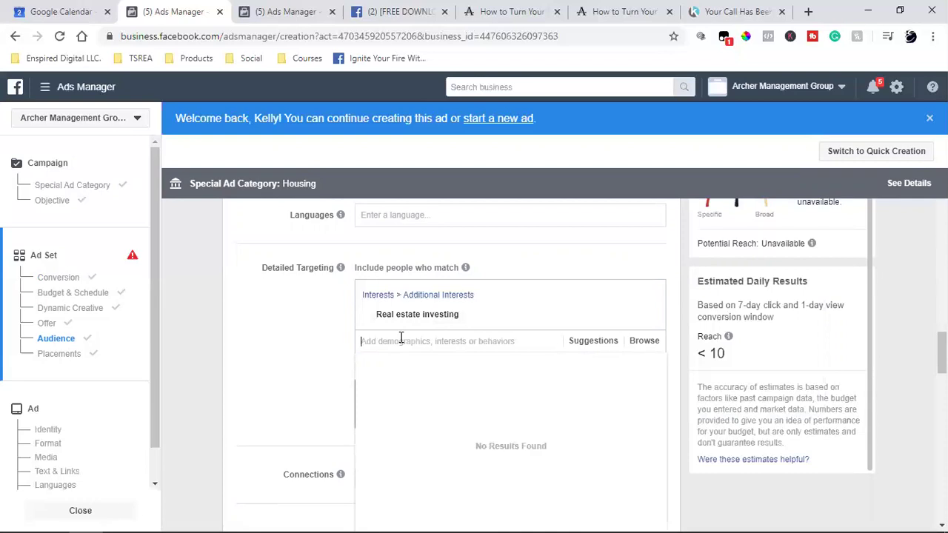
click(345, 349)
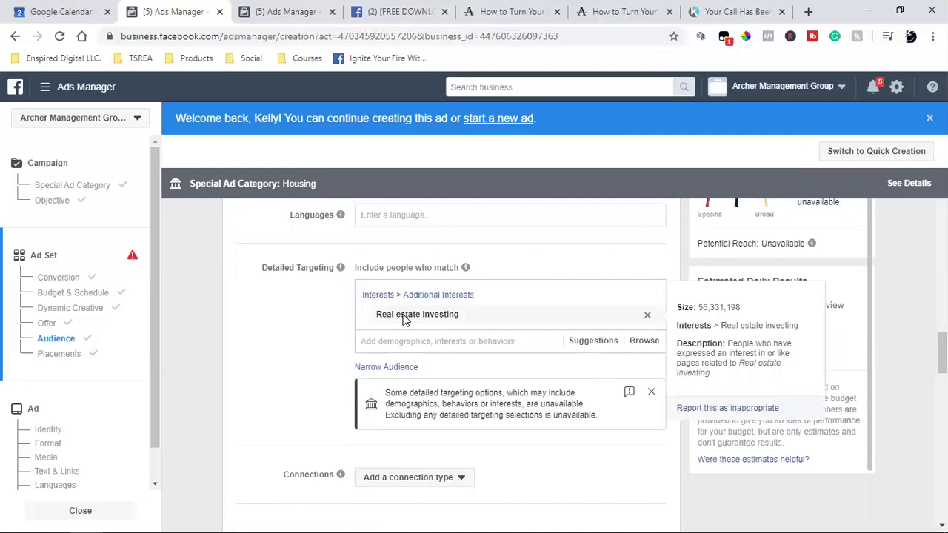
click(377, 367)
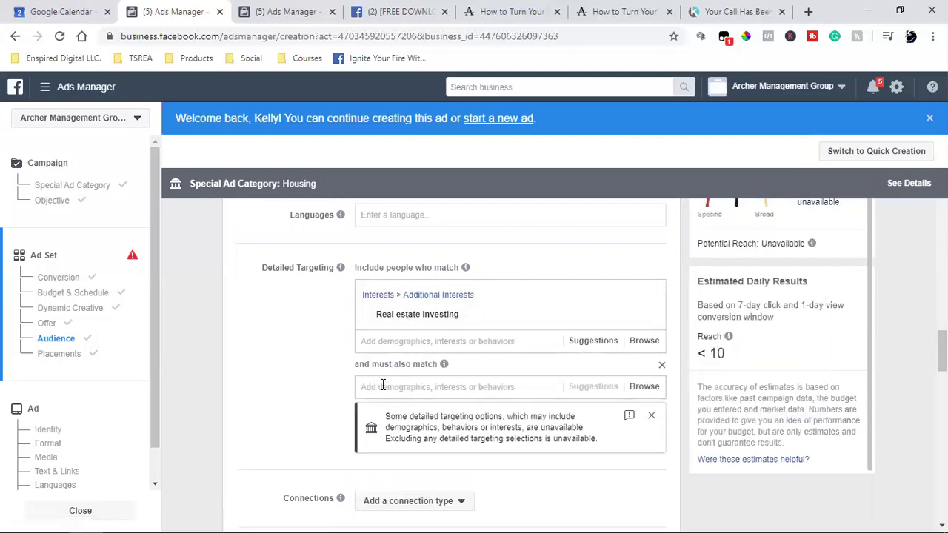
Try searching 'robert kiy' and 'robert' in the must-also-match box, then abandon the search.
click(370, 387)
text(robert )
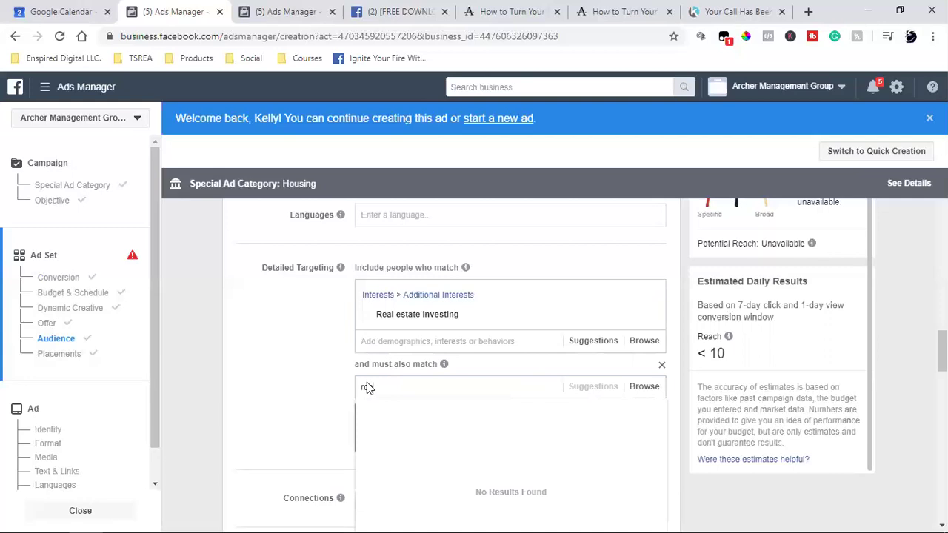
text(kiy)
triple_click(399, 387)
text(robert kiy)
key(BackSpace)
key(BackSpace)
key(BackSpace)
key(BackSpace)
key(BackSpace)
key(BackSpace)
key(BackSpace)
key(BackSpace)
key(BackSpace)
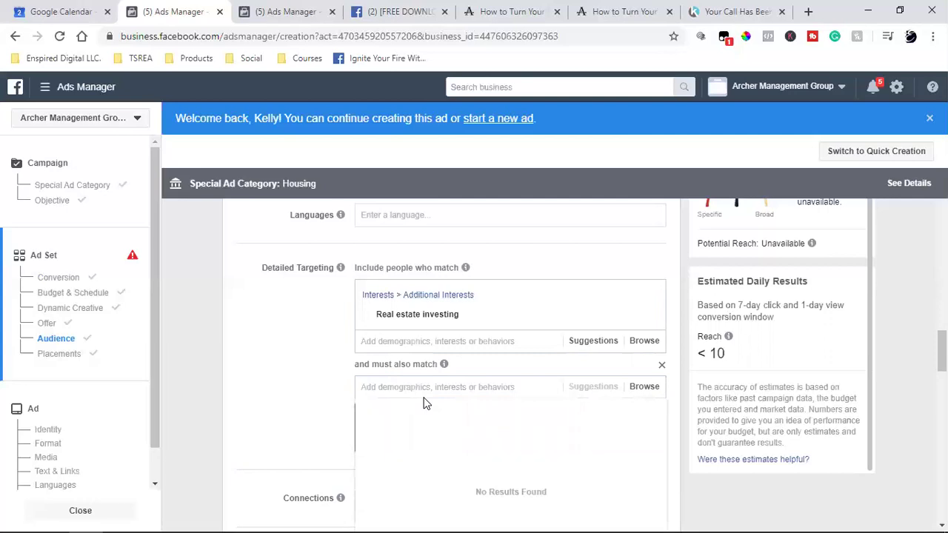
text(robert)
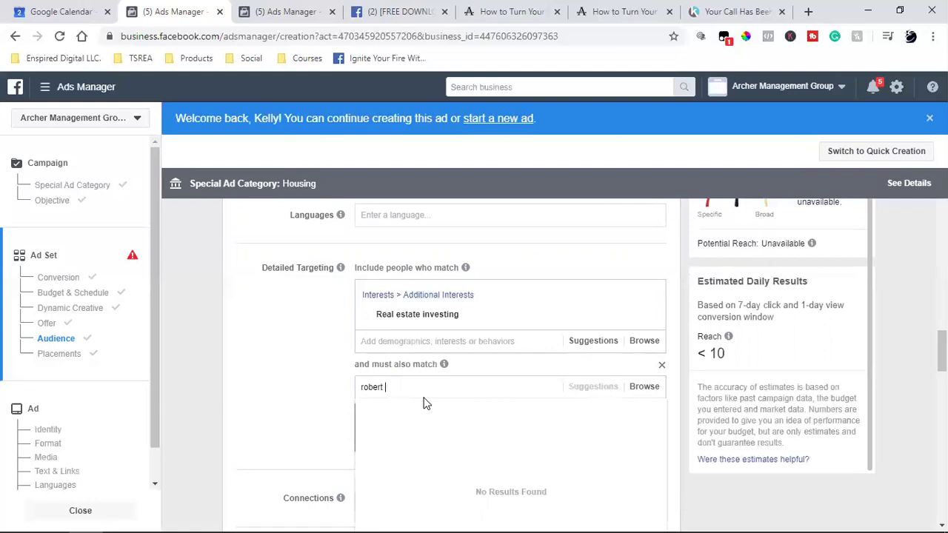
click(321, 395)
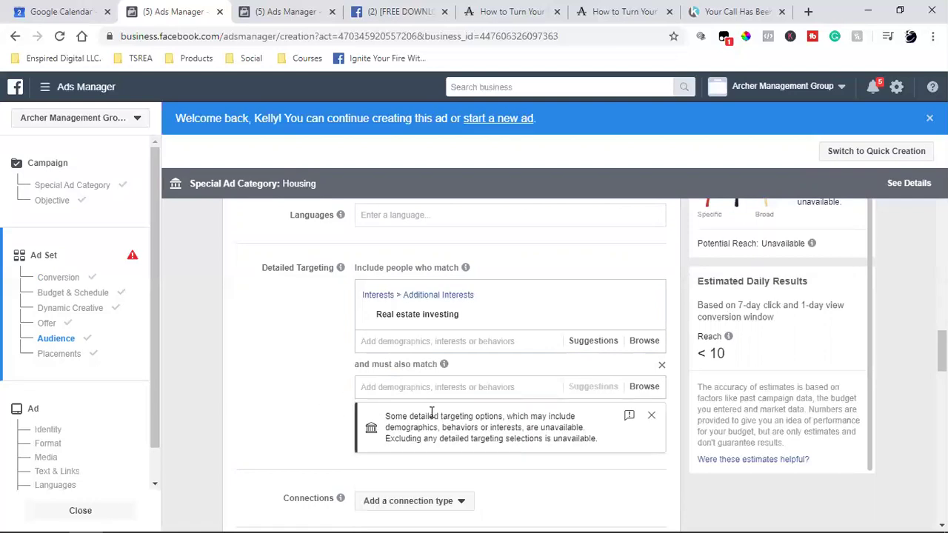
Dismiss the unavailable-targeting notice and browse the must-also-match targeting categories.
click(651, 415)
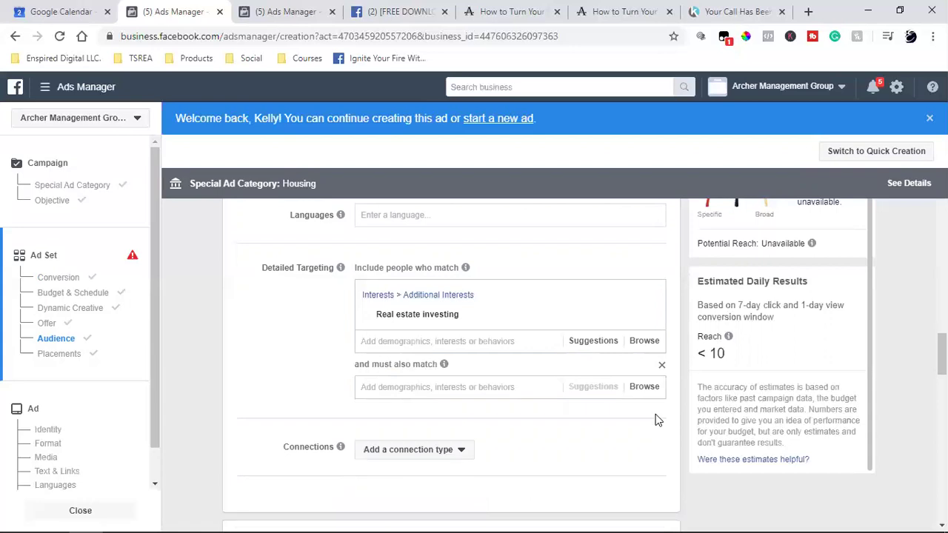
click(405, 386)
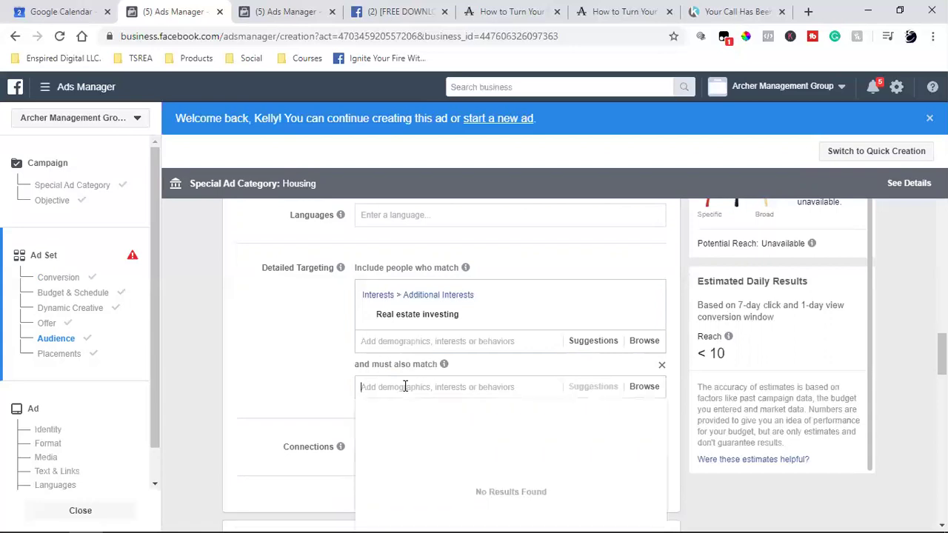
click(648, 389)
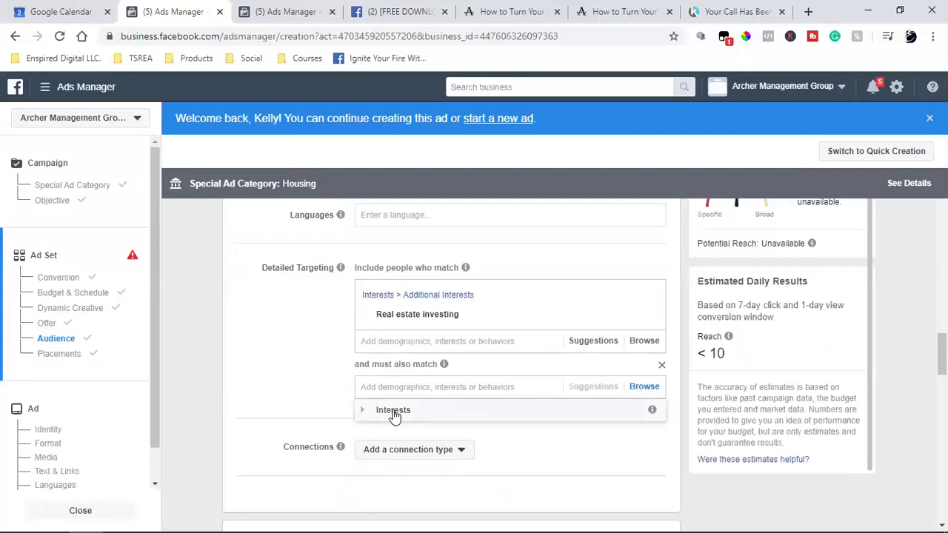
Expand the Interests category and look through the list of browsable interests.
click(394, 411)
scroll(616, 422, down, 2)
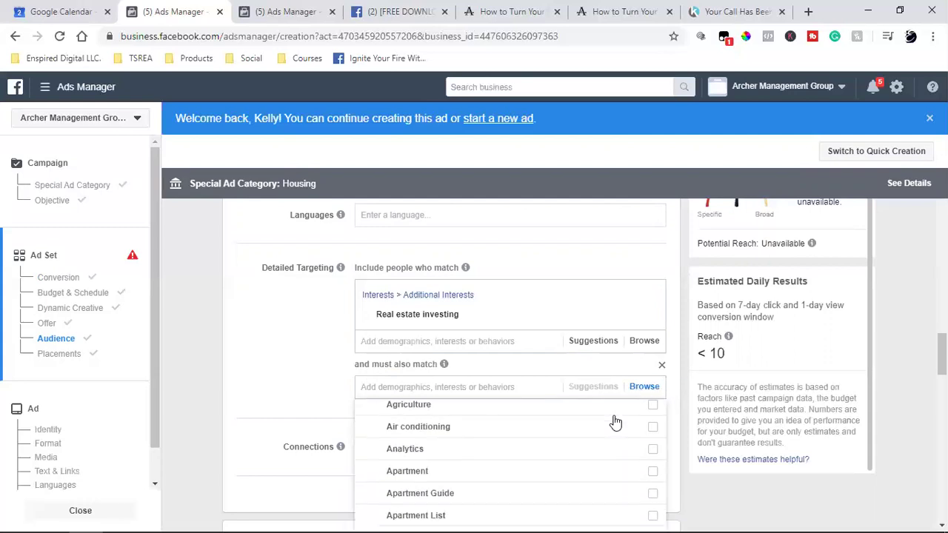
scroll(614, 423, down, 3)
scroll(351, 387, down, 2)
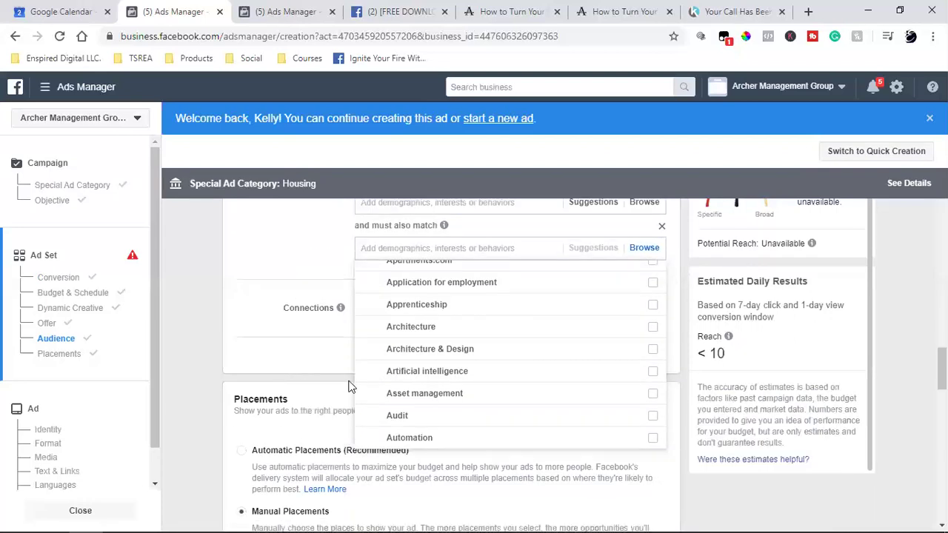
mouse_move(513, 378)
scroll(512, 378, down, 2)
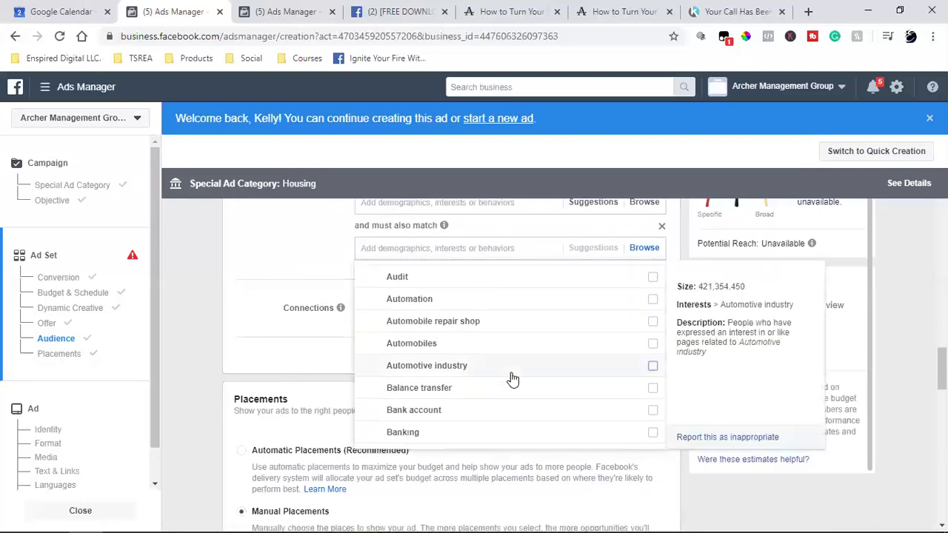
scroll(512, 378, down, 2)
scroll(512, 378, down, 2)
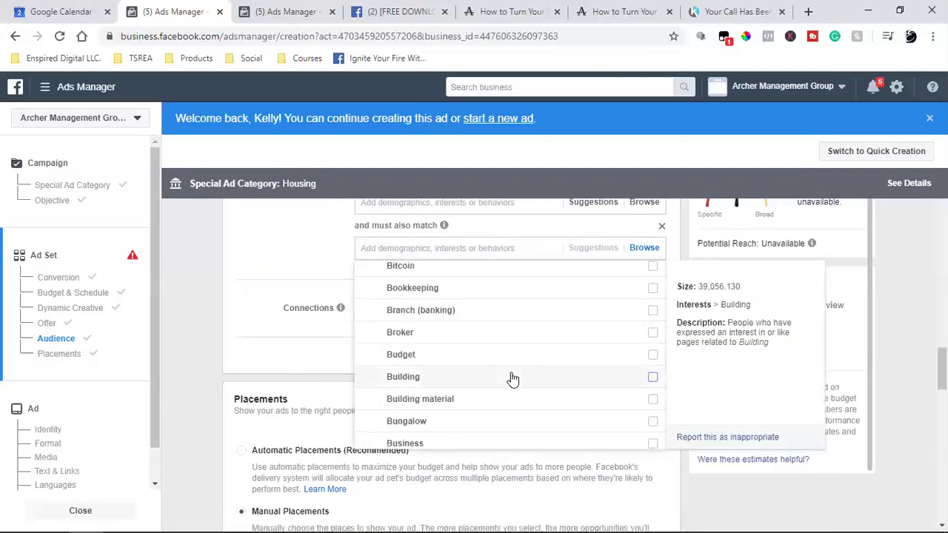
scroll(513, 378, down, 2)
scroll(512, 378, down, 2)
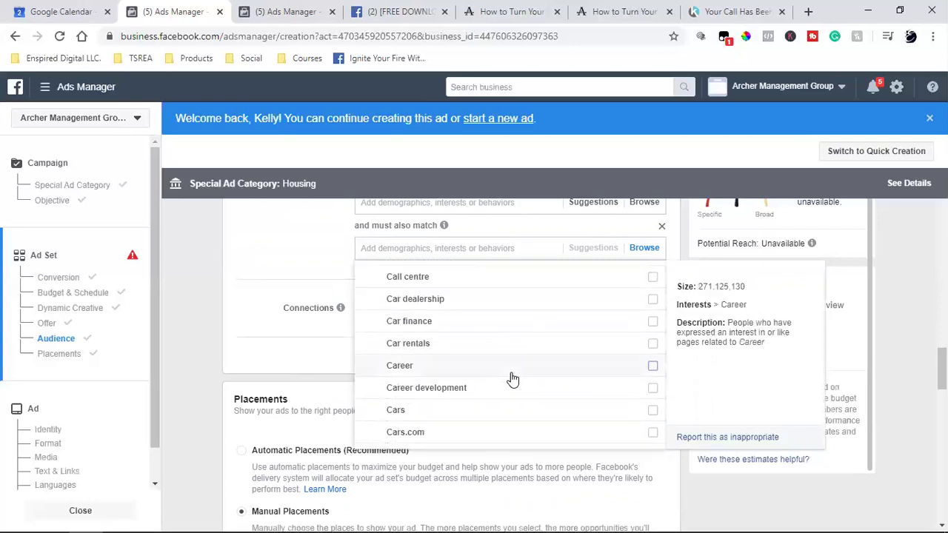
scroll(513, 378, down, 2)
scroll(513, 378, up, 8)
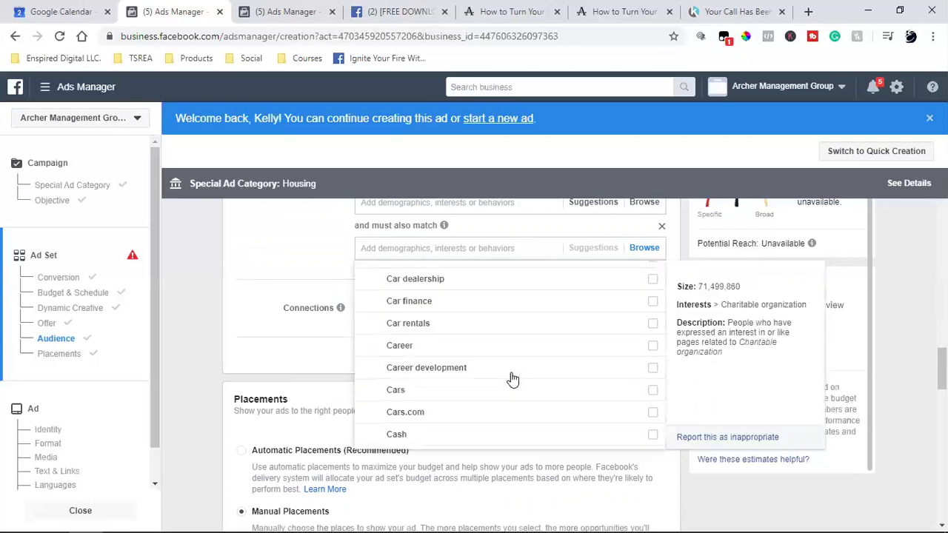
scroll(512, 378, up, 4)
scroll(513, 379, up, 2)
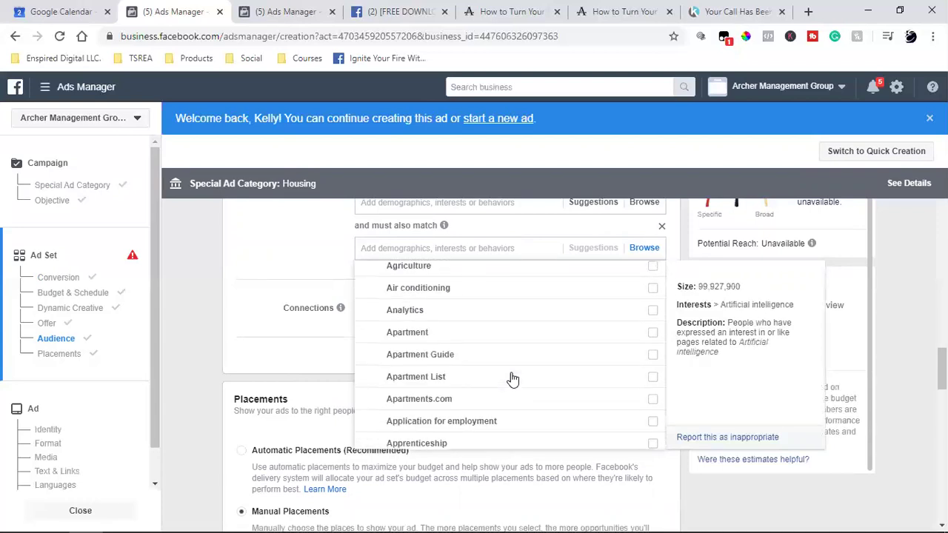
scroll(513, 379, up, 3)
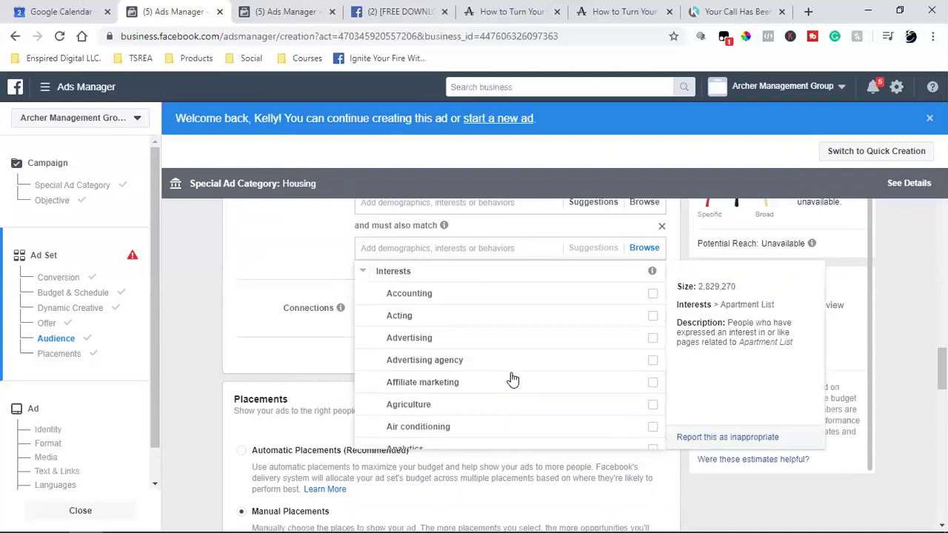
scroll(513, 378, down, 3)
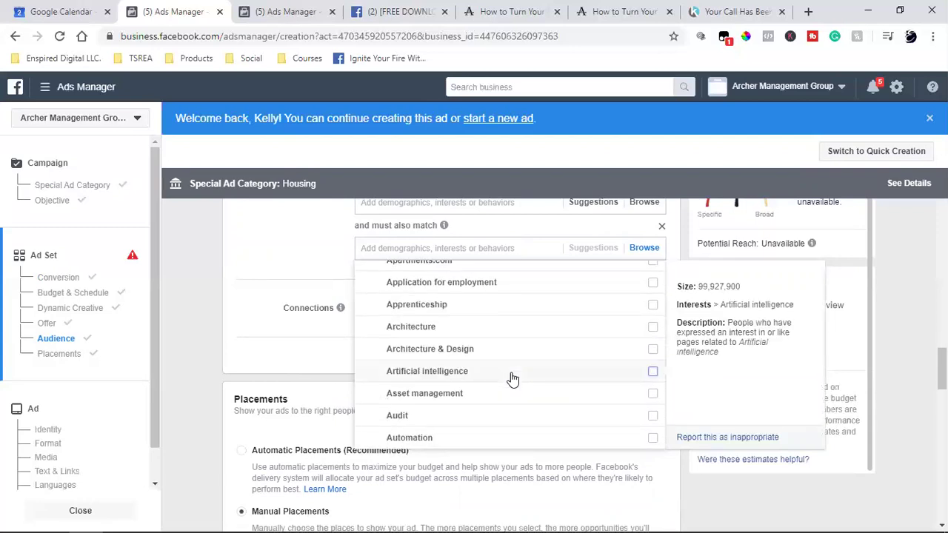
scroll(512, 379, down, 2)
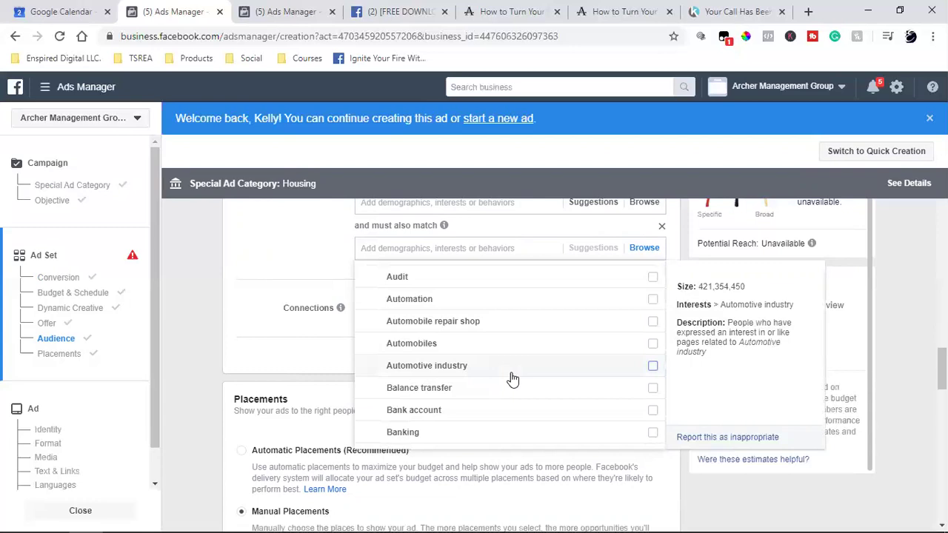
scroll(513, 379, down, 2)
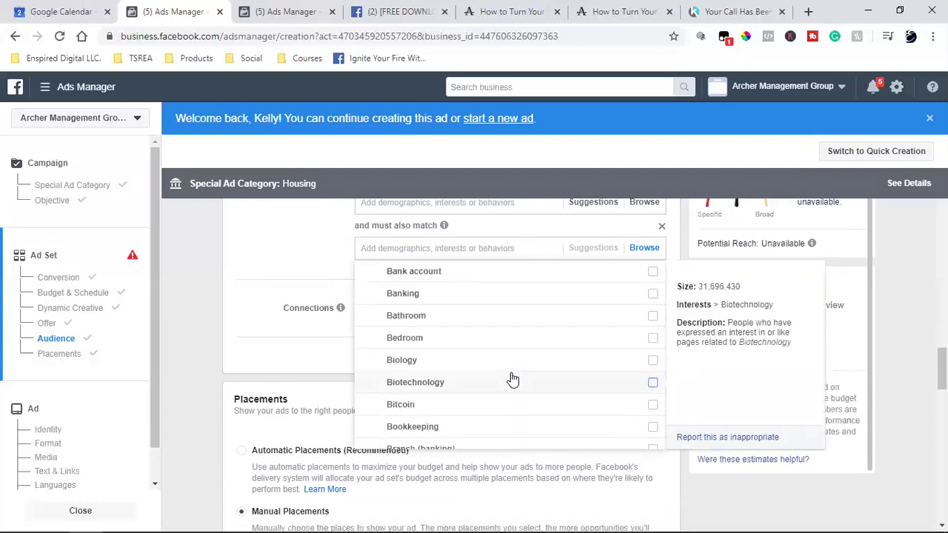
scroll(512, 379, down, 2)
scroll(513, 378, down, 2)
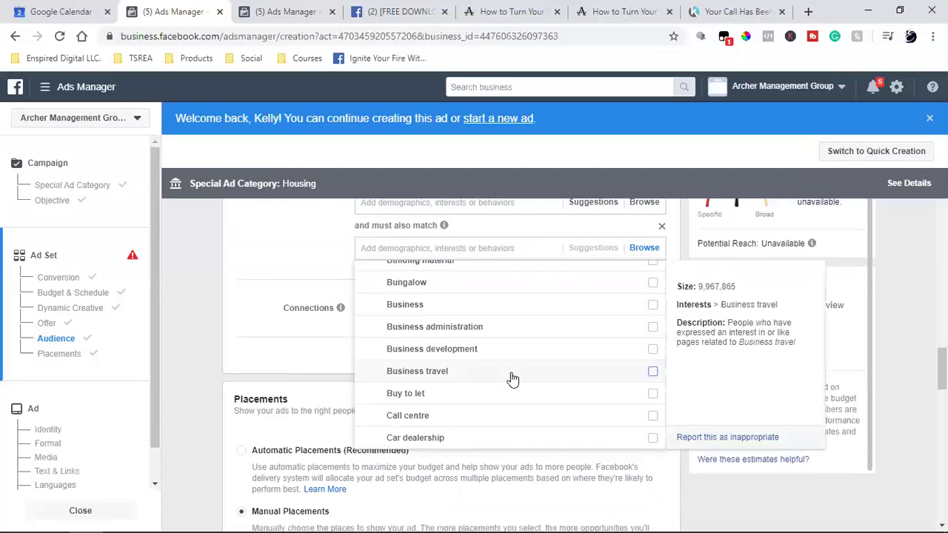
scroll(512, 379, down, 2)
scroll(512, 378, down, 2)
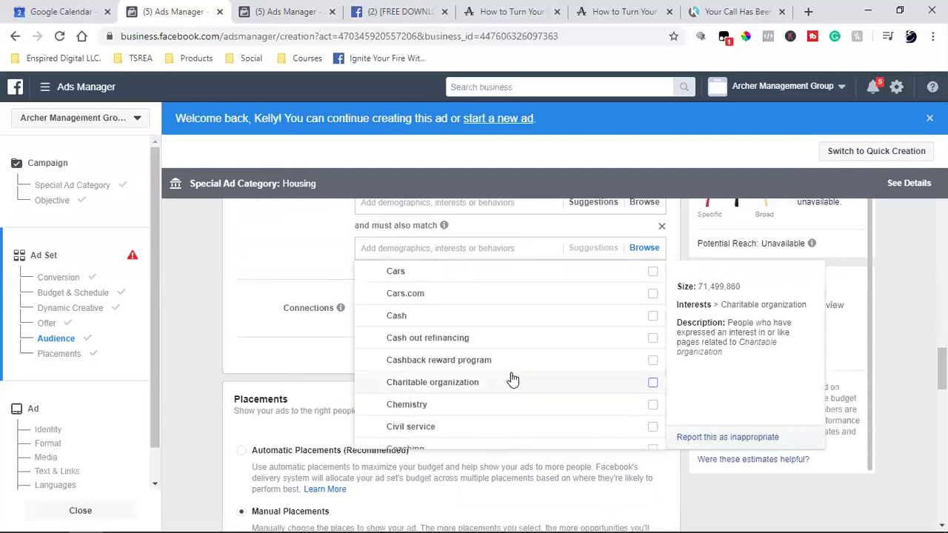
scroll(513, 378, down, 4)
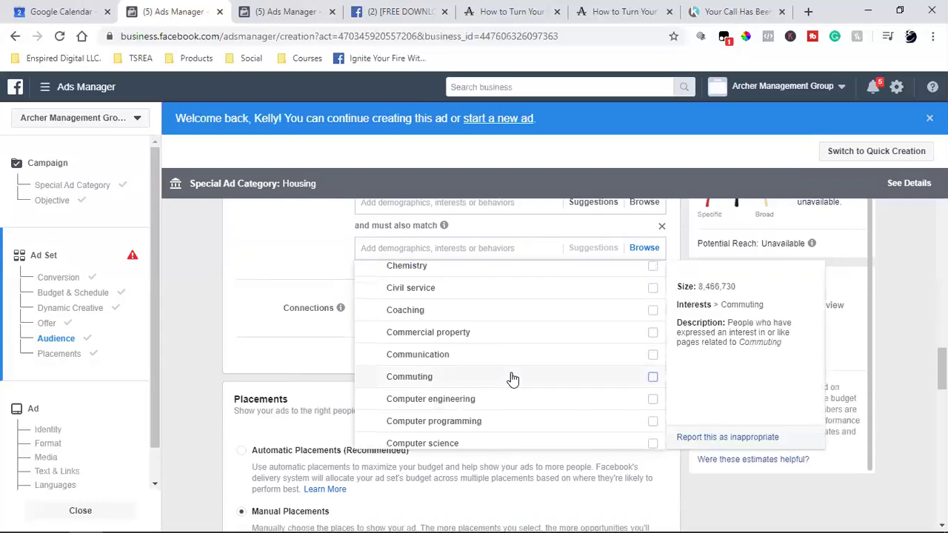
scroll(512, 379, down, 3)
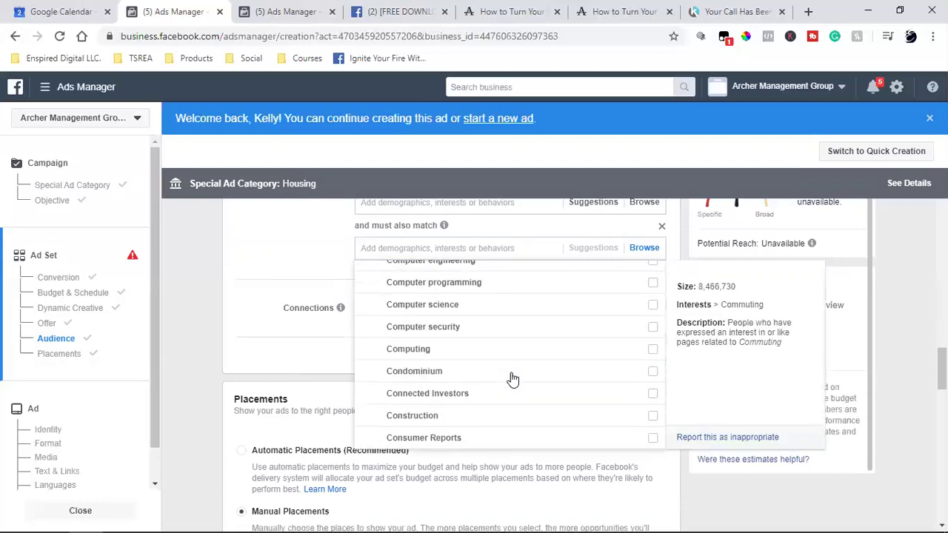
scroll(512, 379, down, 3)
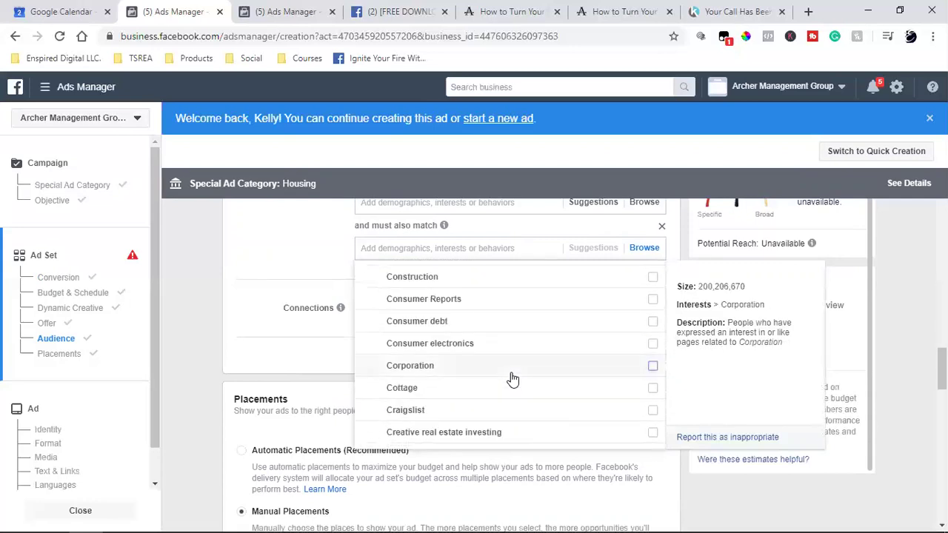
scroll(512, 379, down, 2)
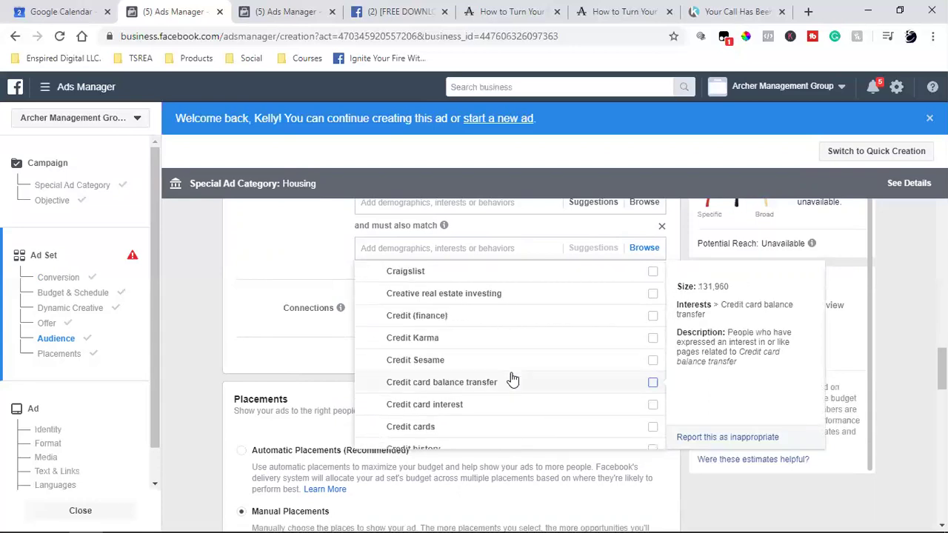
scroll(512, 379, down, 2)
scroll(513, 379, down, 2)
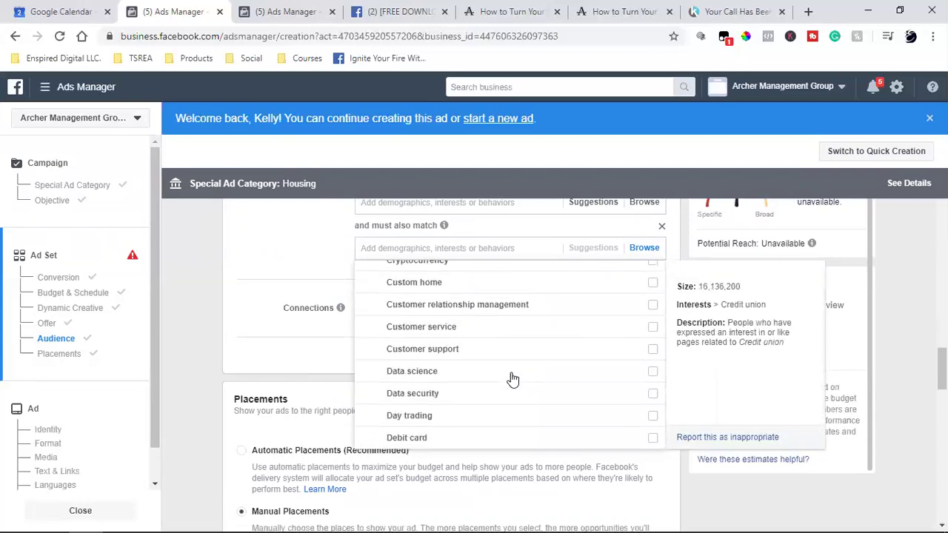
scroll(511, 377, down, 2)
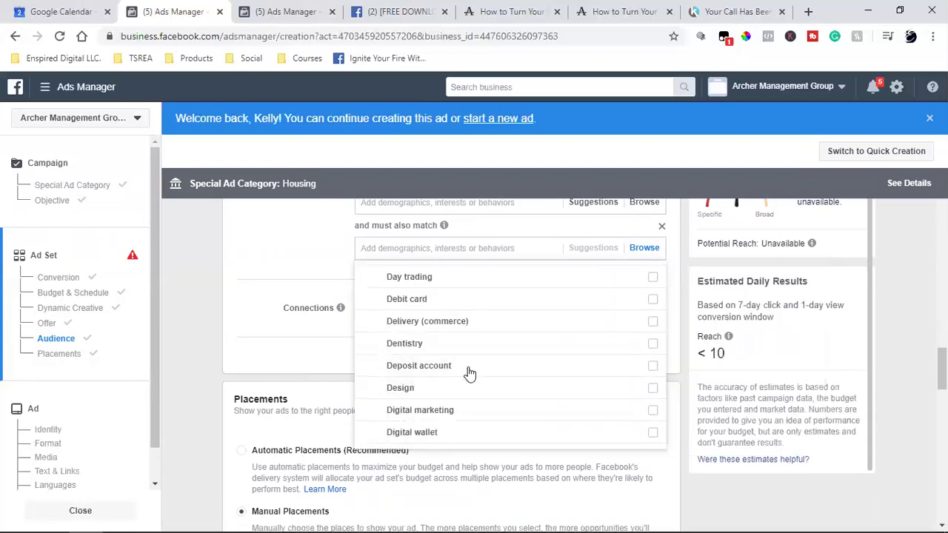
scroll(468, 372, down, 5)
scroll(468, 372, down, 10)
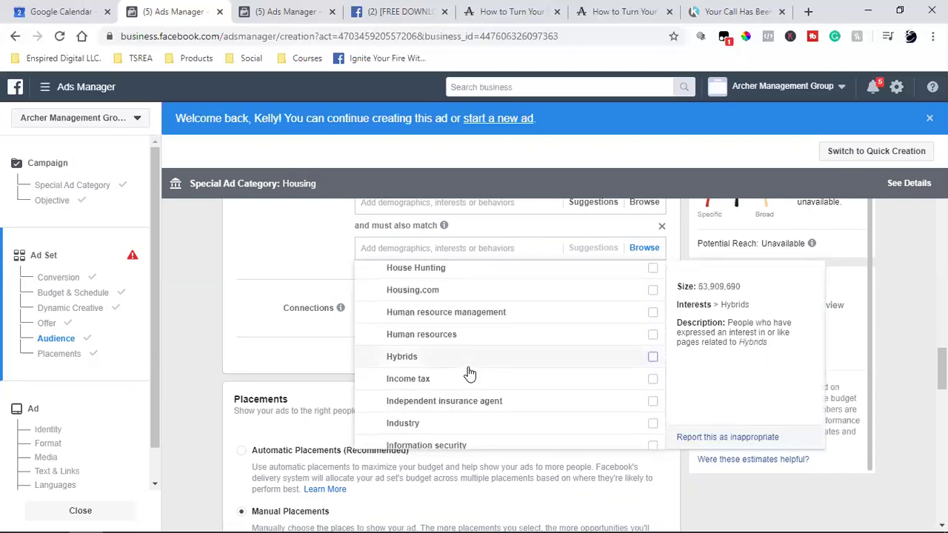
scroll(468, 373, down, 10)
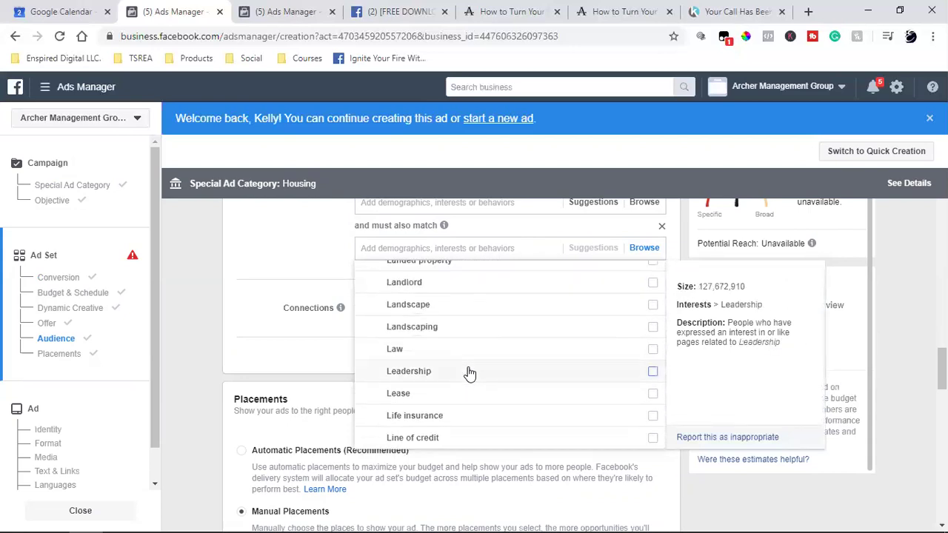
scroll(468, 373, down, 4)
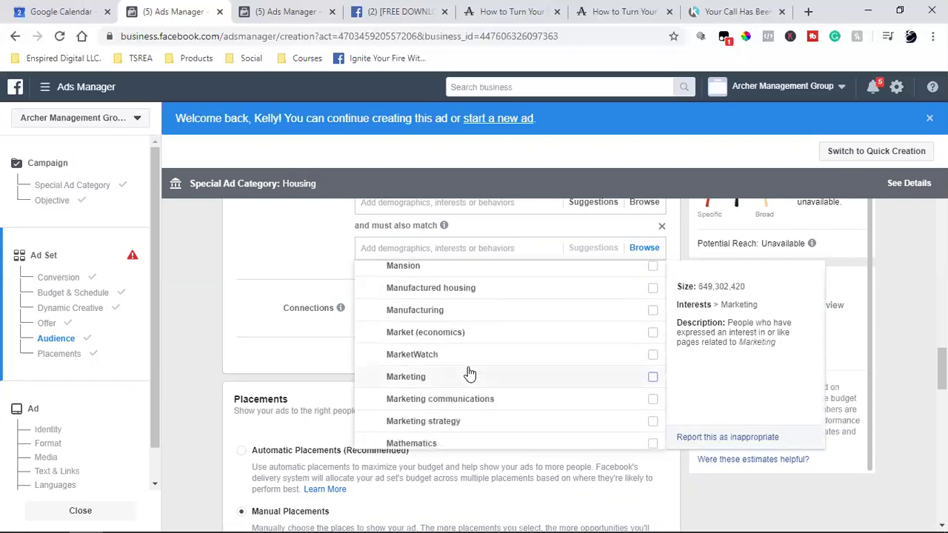
scroll(468, 372, up, 4)
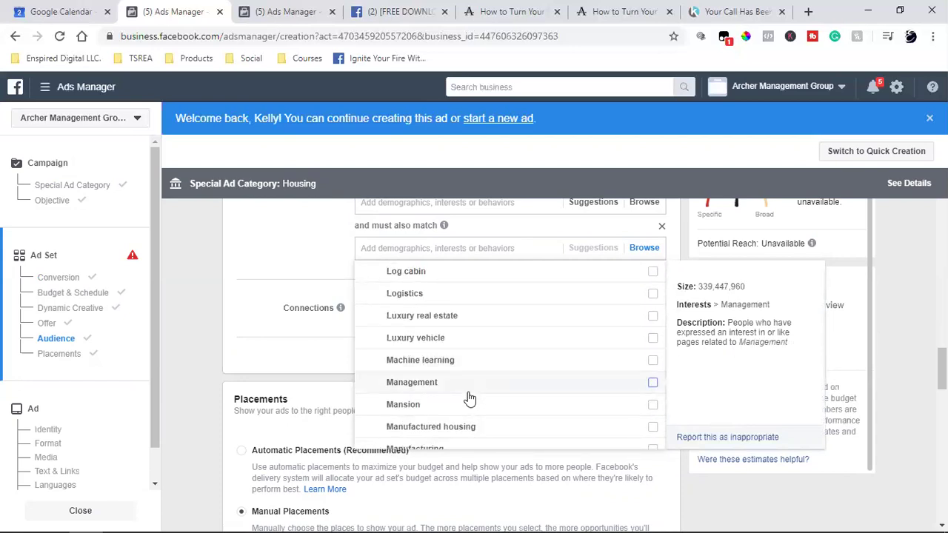
Add Management as a narrowing interest, remove it again, and close the list.
click(467, 393)
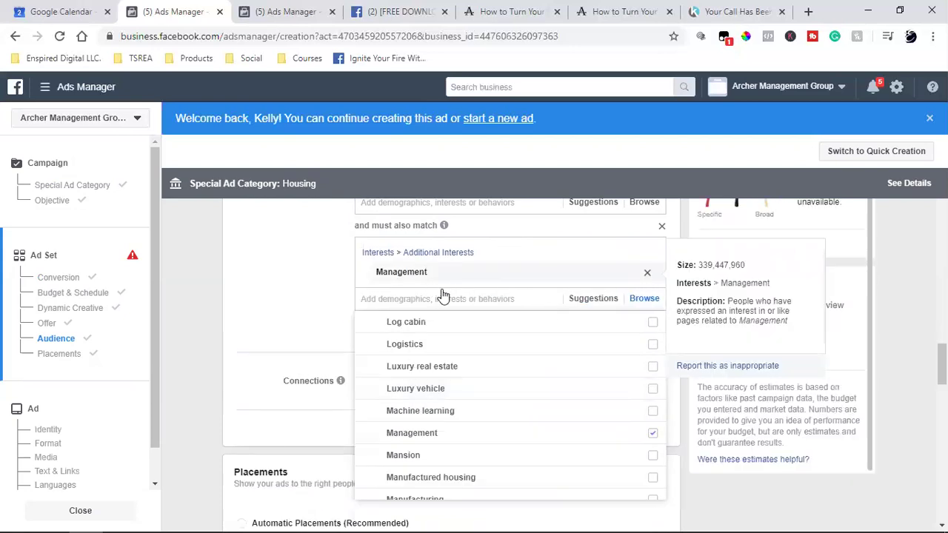
key(BackSpace)
click(295, 296)
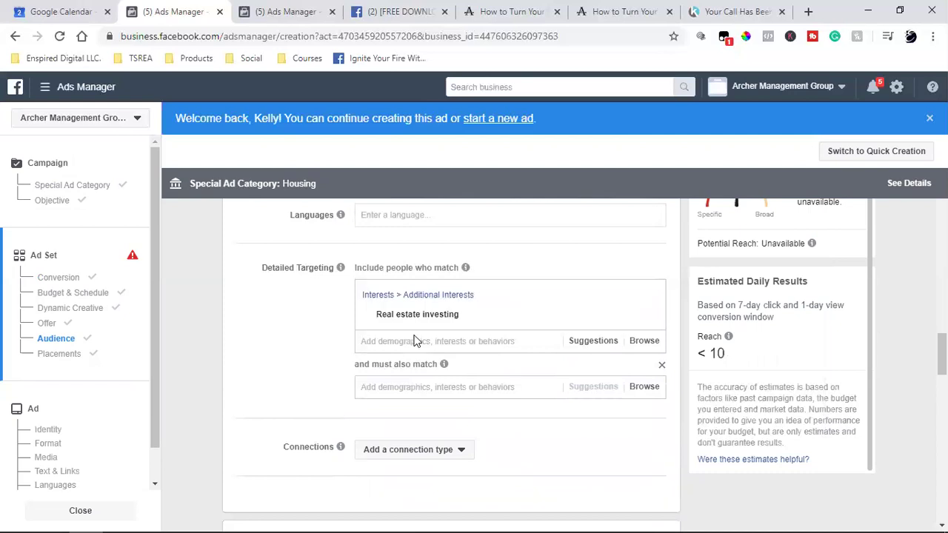
Remove the empty 'and must also match' narrowing group.
mouse_move(404, 317)
click(442, 341)
click(662, 365)
Try interest searches for 'robert kiy' and 'doctors' in Detailed Targeting.
click(386, 343)
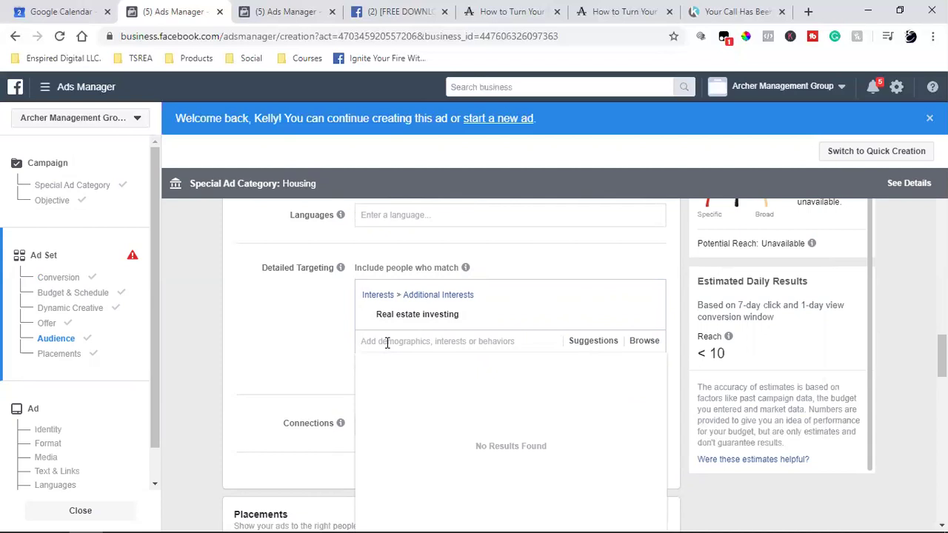
text(robert)
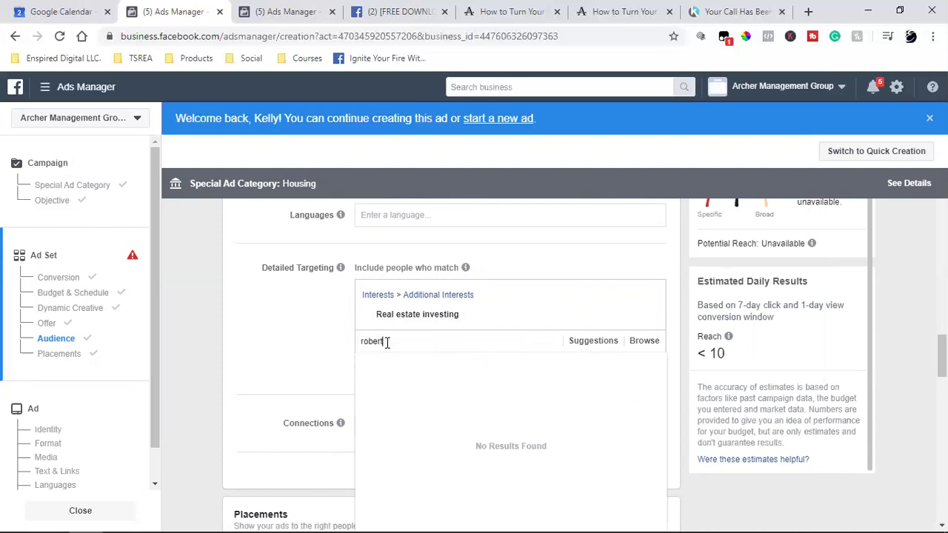
text( kiy)
key(BackSpace)
key(BackSpace)
key(BackSpace)
key(BackSpace)
key(BackSpace)
key(BackSpace)
key(BackSpace)
key(BackSpace)
key(BackSpace)
key(BackSpace)
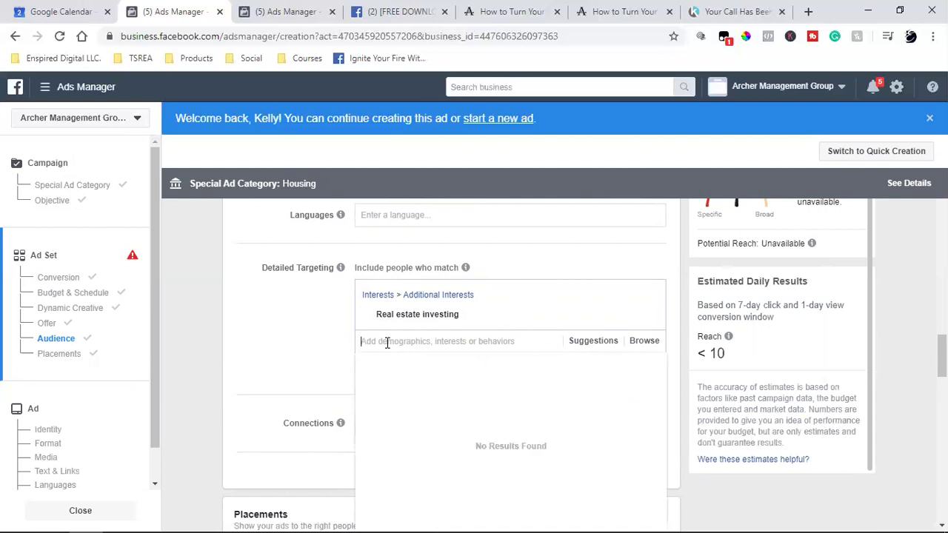
text(doctois)
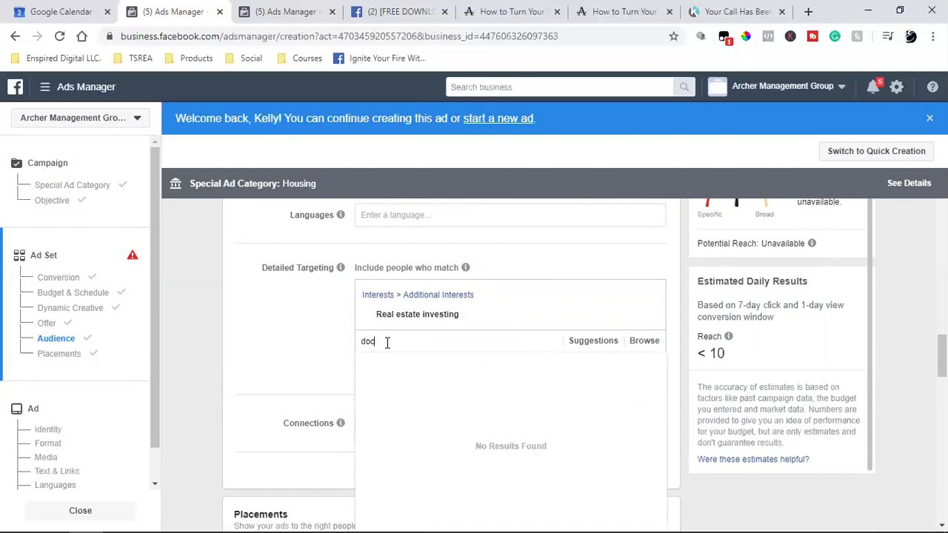
key(BackSpace)
key(BackSpace)
text(rs)
Try searches for 'real estate' and 'apart', then clear the interests search field.
double_click(388, 342)
text(real estawte)
key(BackSpace)
key(BackSpace)
key(BackSpace)
text(te)
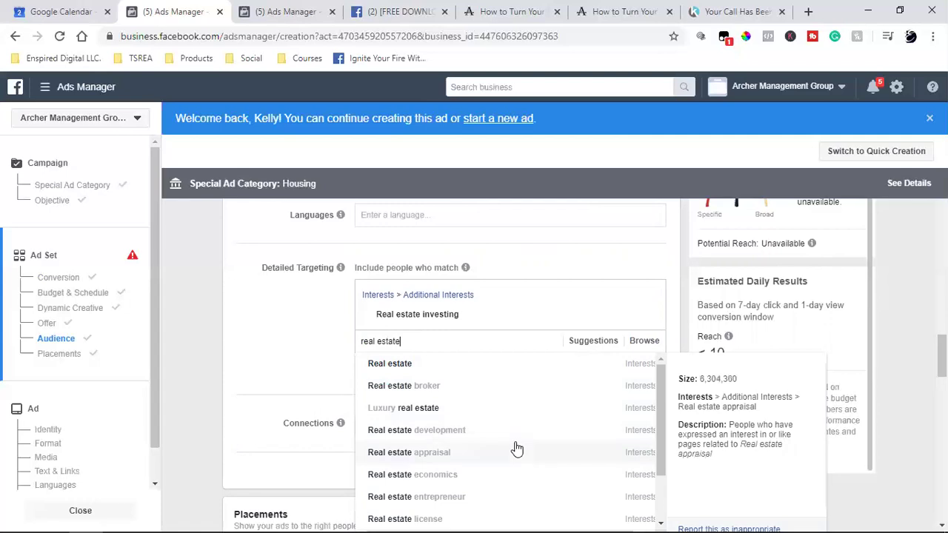
scroll(517, 450, down, 1)
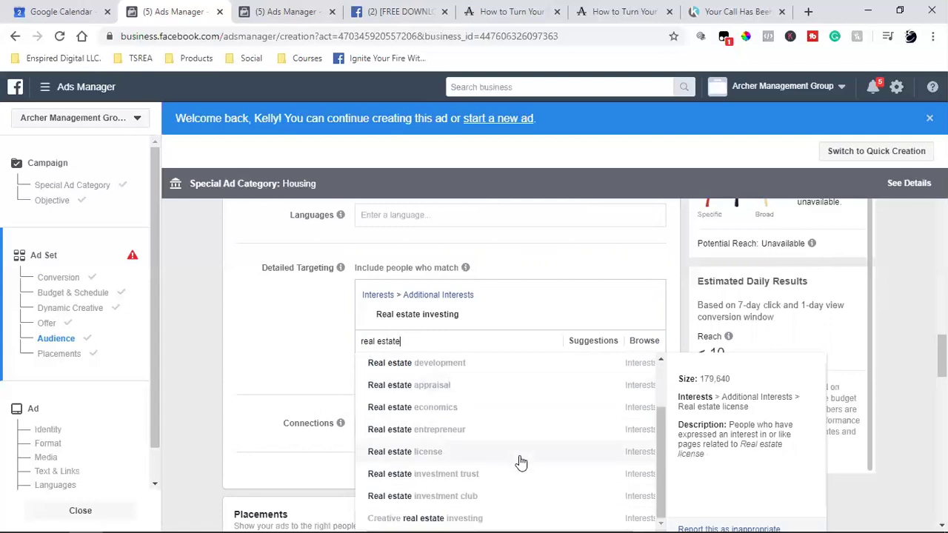
scroll(474, 385, up, 1)
triple_click(391, 341)
text(apart)
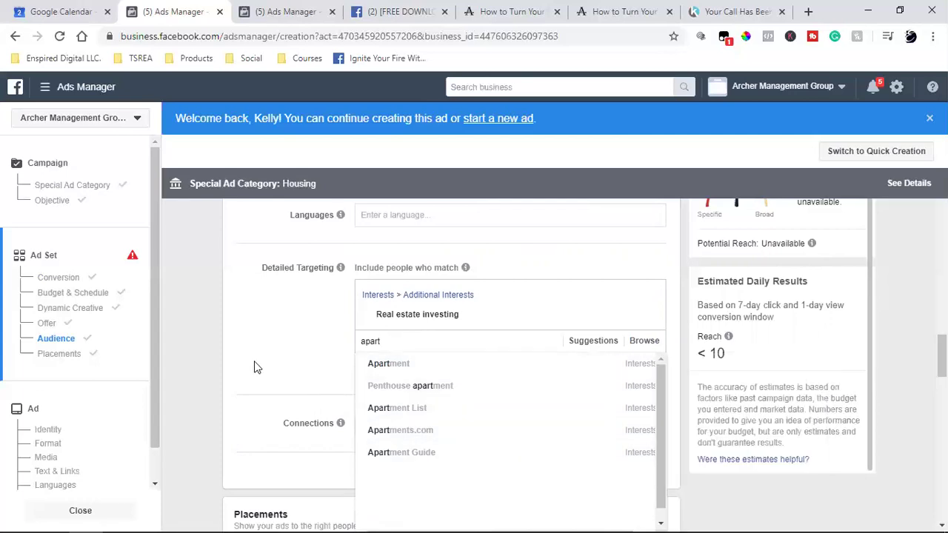
double_click(372, 343)
key(BackSpace)
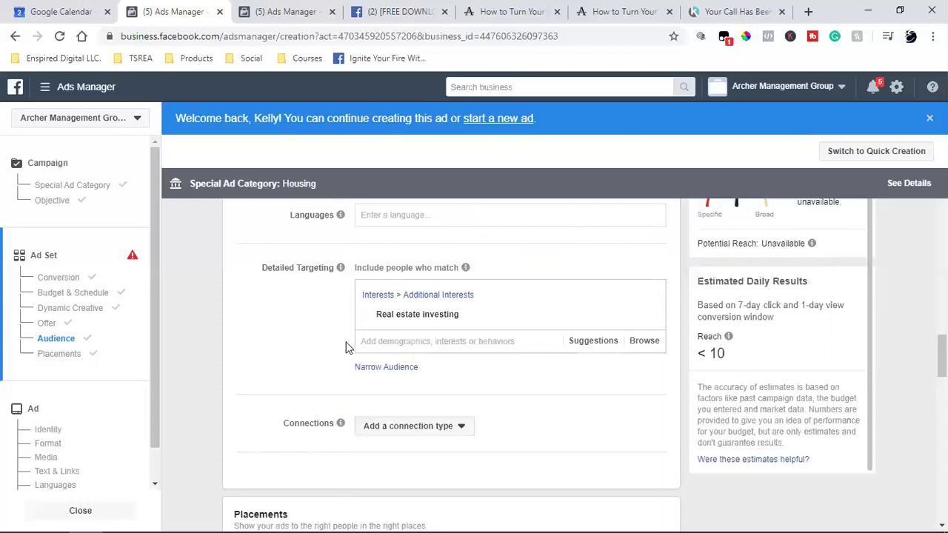
mouse_move(437, 325)
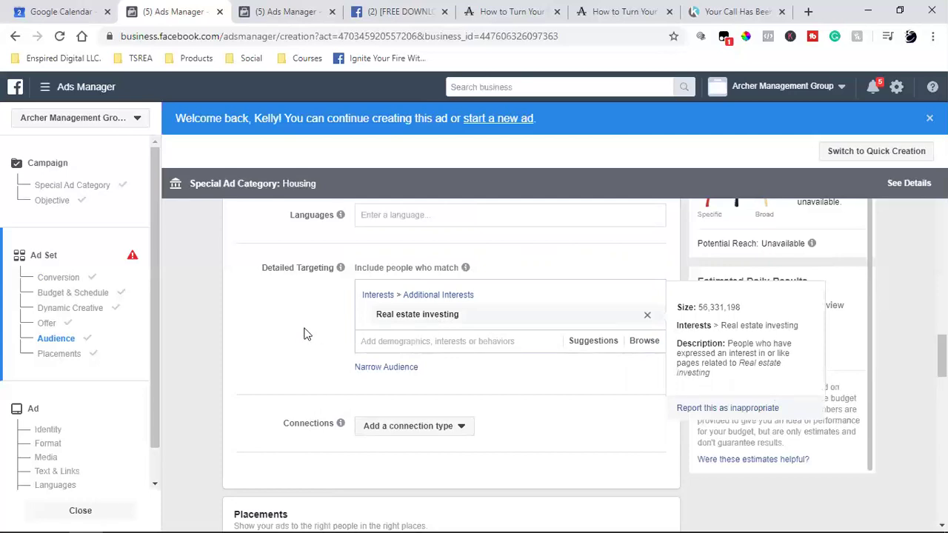
Under Connections, exclude people who like the Archer Management Group Page.
click(422, 431)
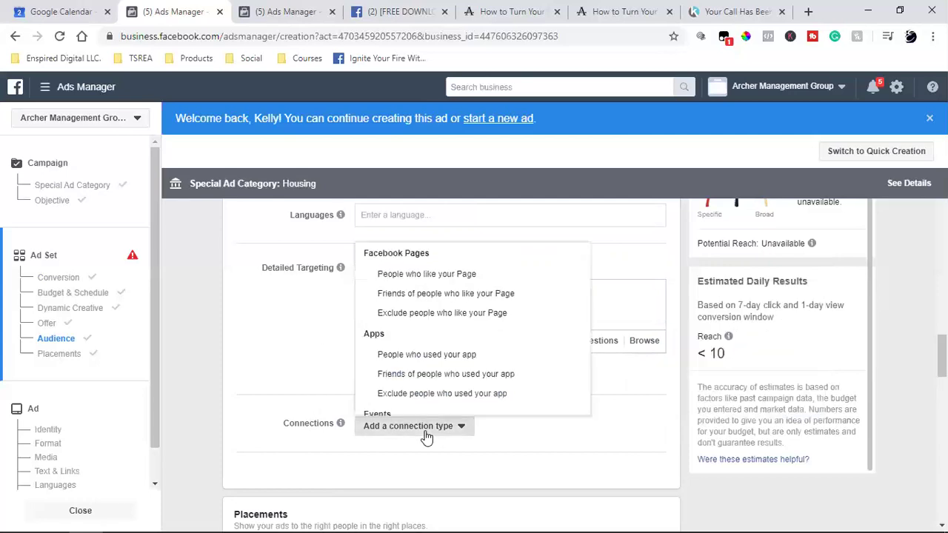
click(478, 314)
click(424, 487)
text(arc)
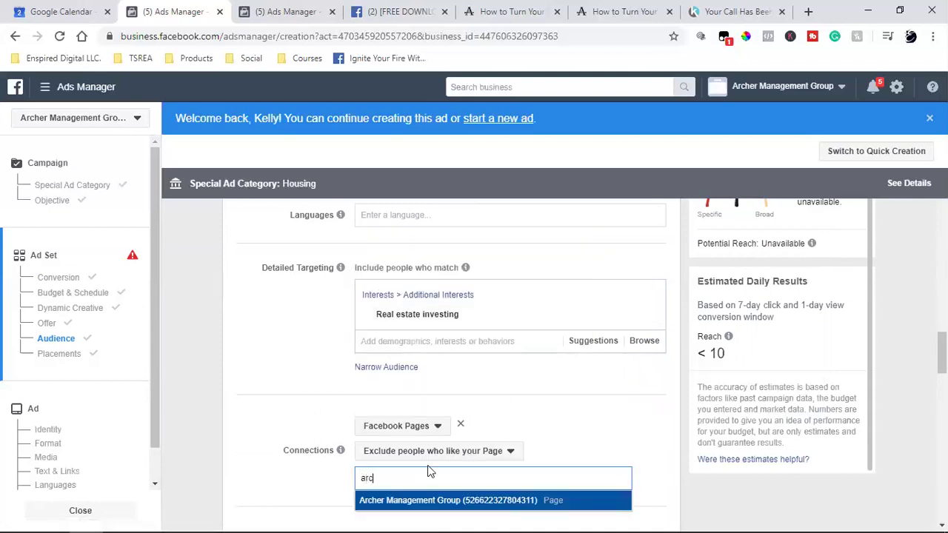
click(422, 502)
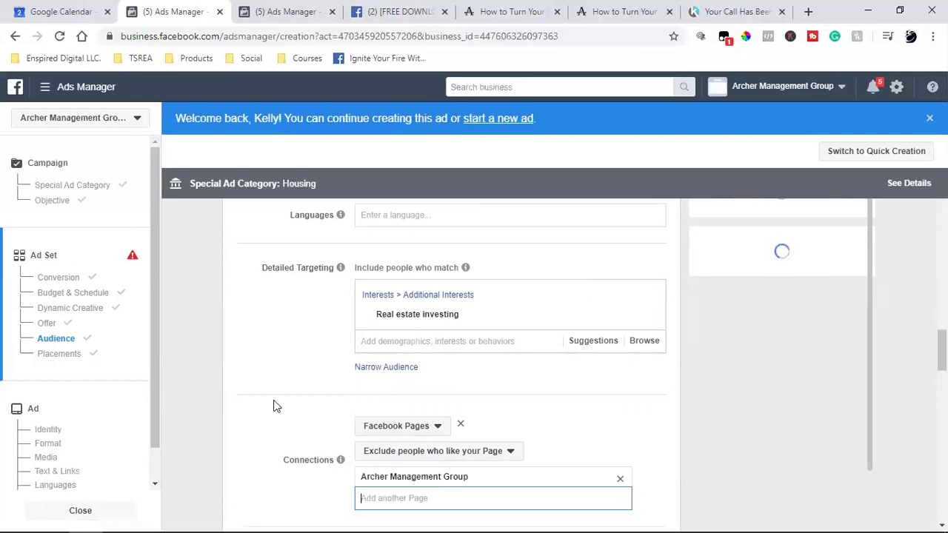
click(276, 406)
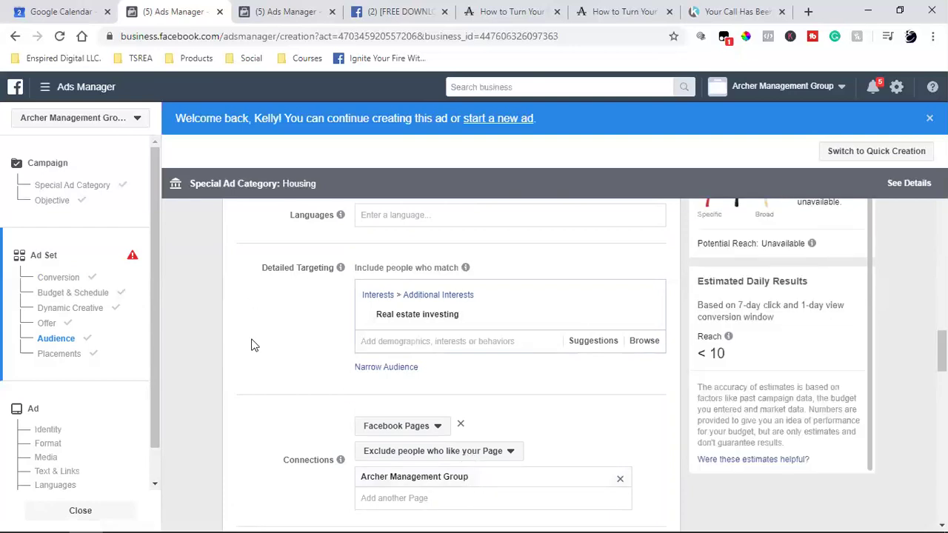
Use manual placements with only Facebook checked, unchecking Messenger and Audience Network.
scroll(252, 344, down, 4)
scroll(252, 345, down, 2)
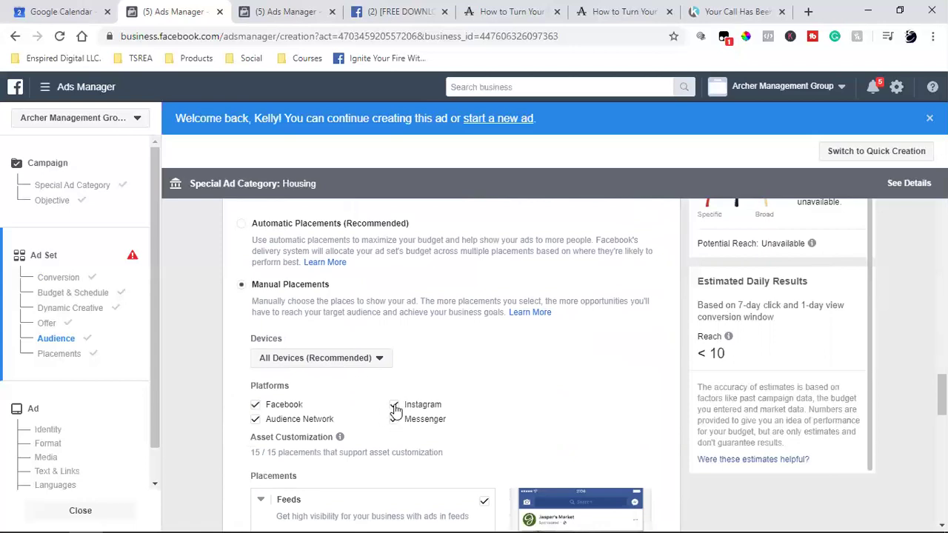
scroll(309, 342, up, 2)
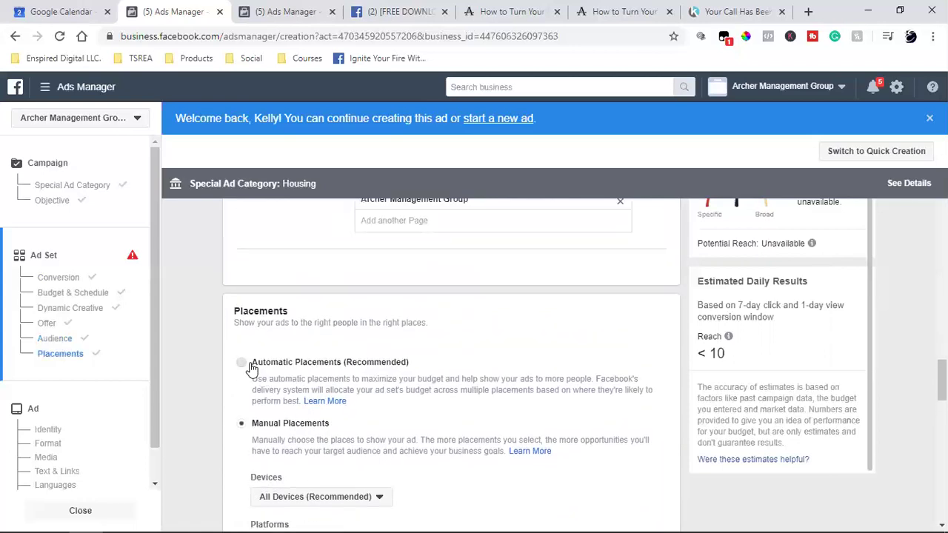
click(273, 363)
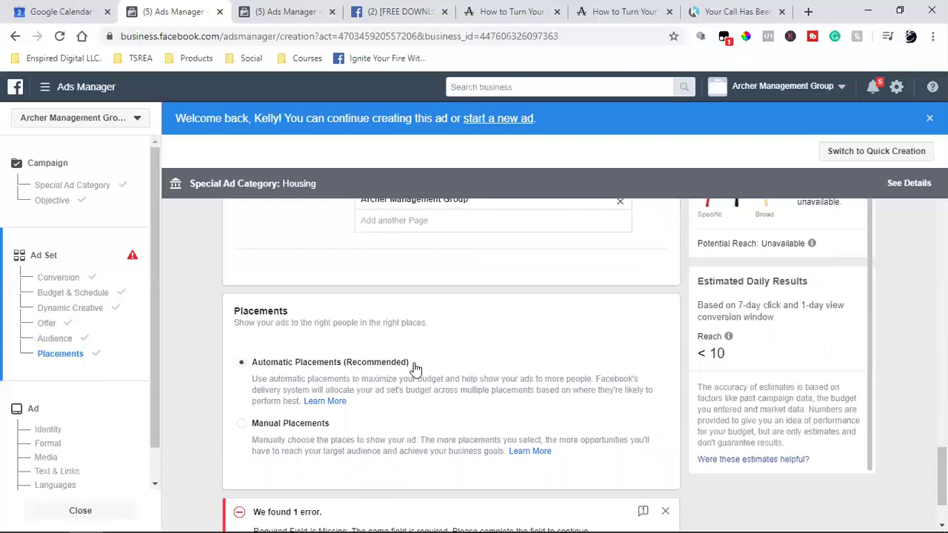
scroll(413, 368, down, 1)
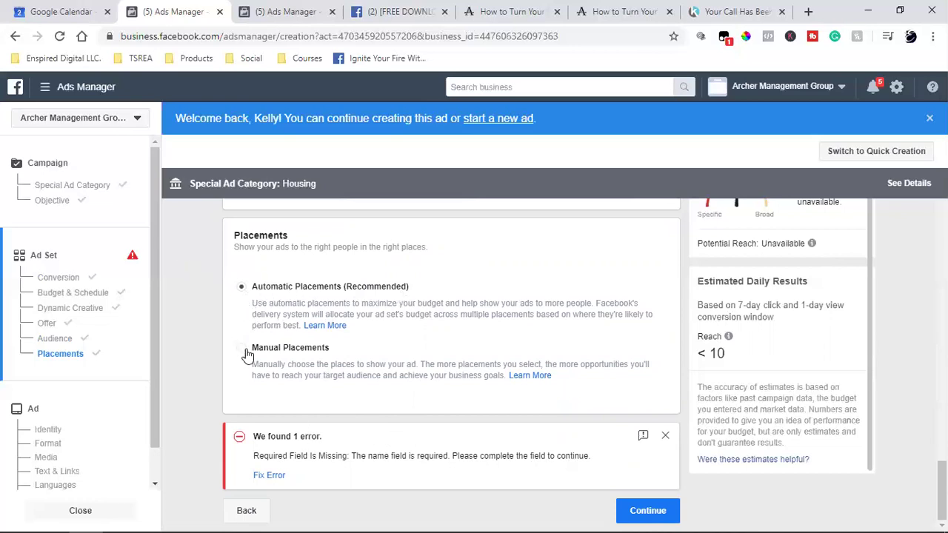
click(448, 340)
scroll(451, 338, down, 2)
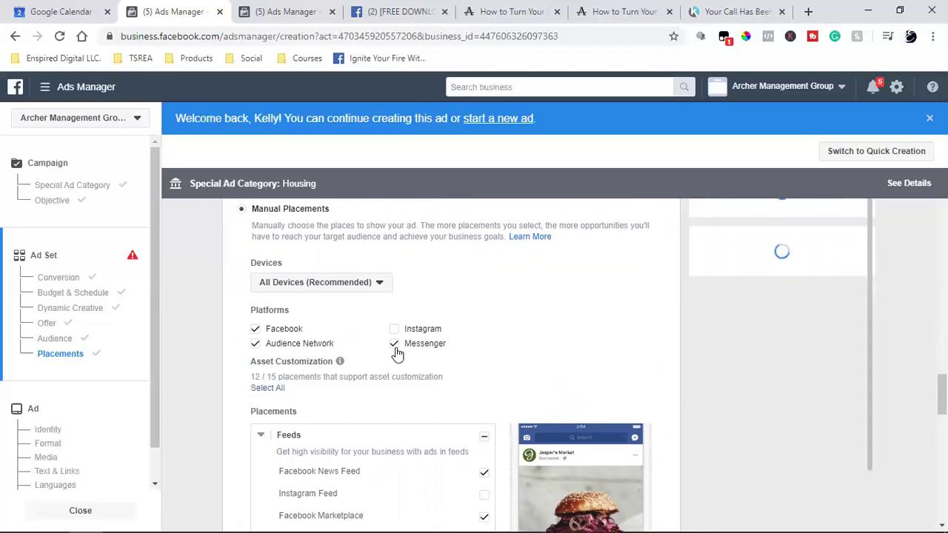
click(394, 345)
click(257, 344)
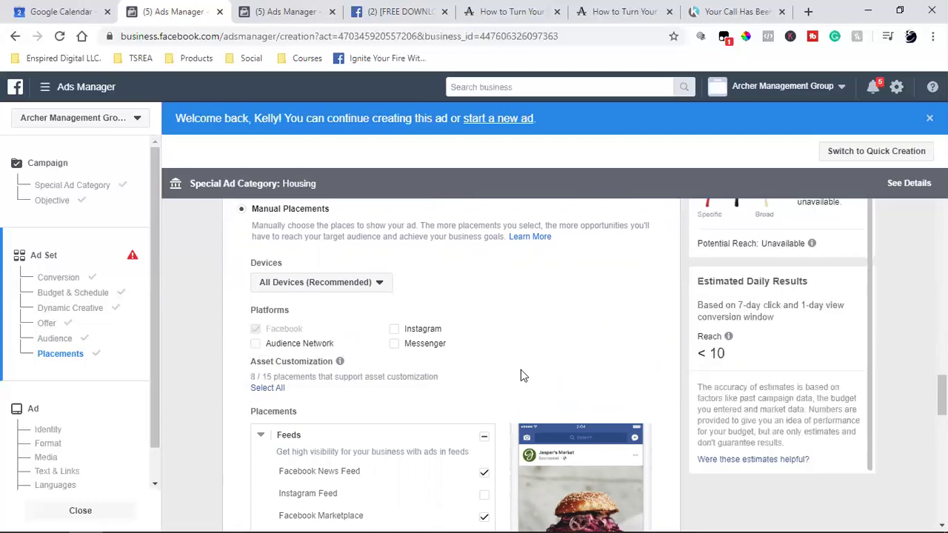
scroll(521, 374, down, 2)
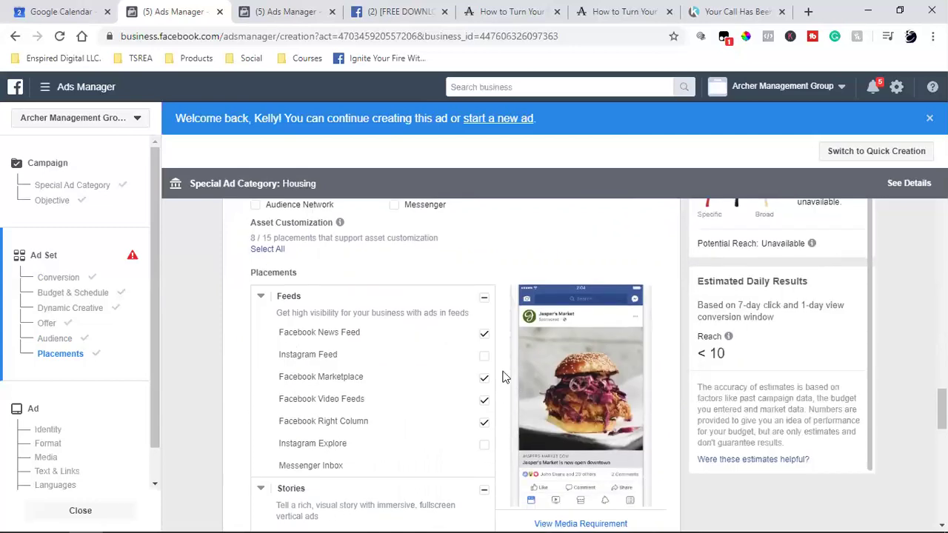
scroll(503, 377, up, 2)
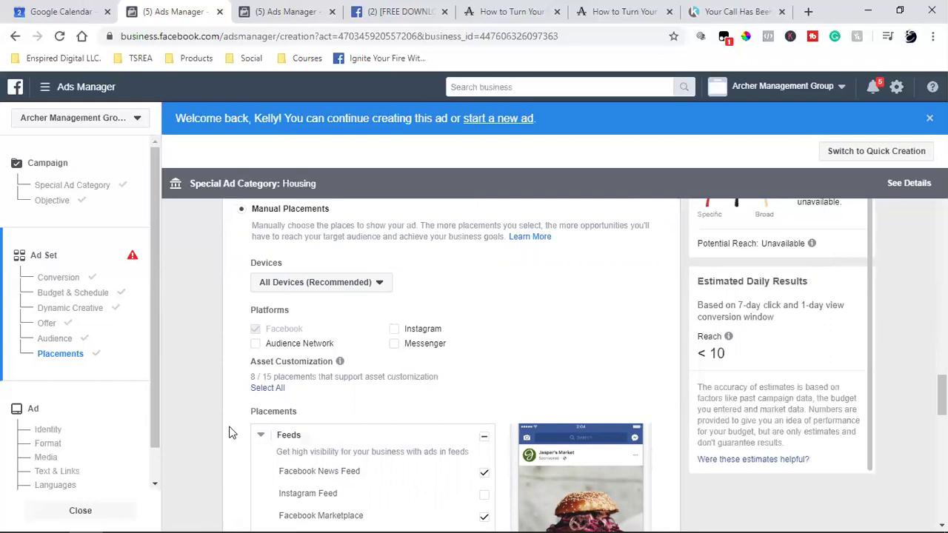
scroll(222, 454, down, 2)
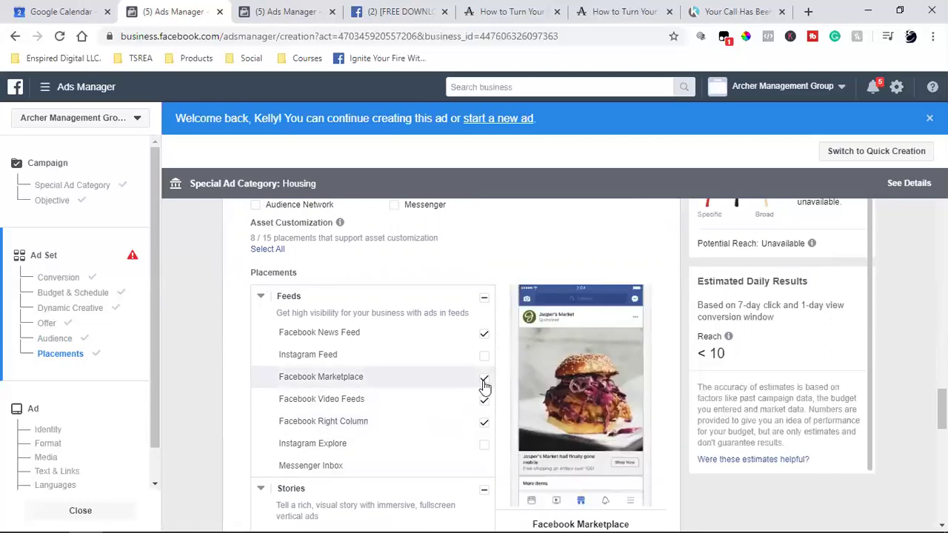
scroll(485, 385, down, 2)
scroll(483, 385, down, 2)
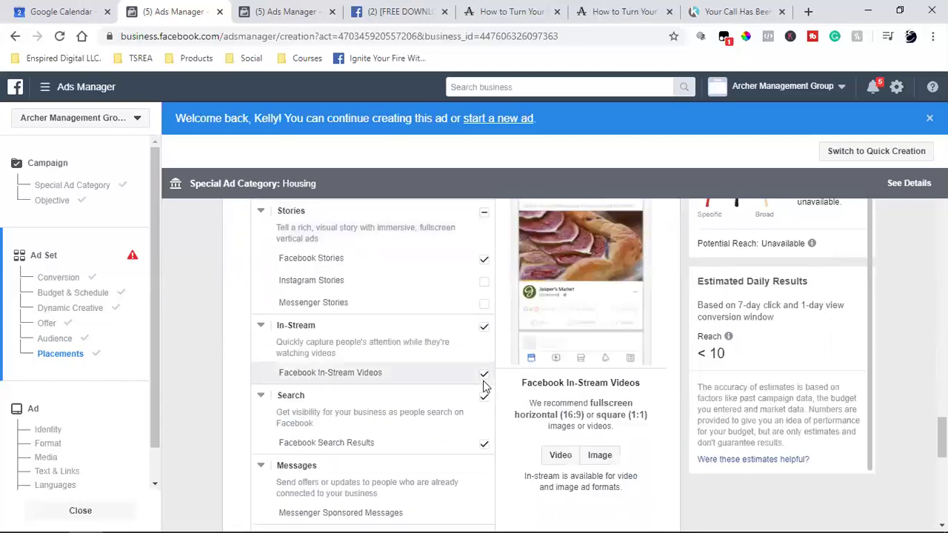
scroll(485, 385, down, 2)
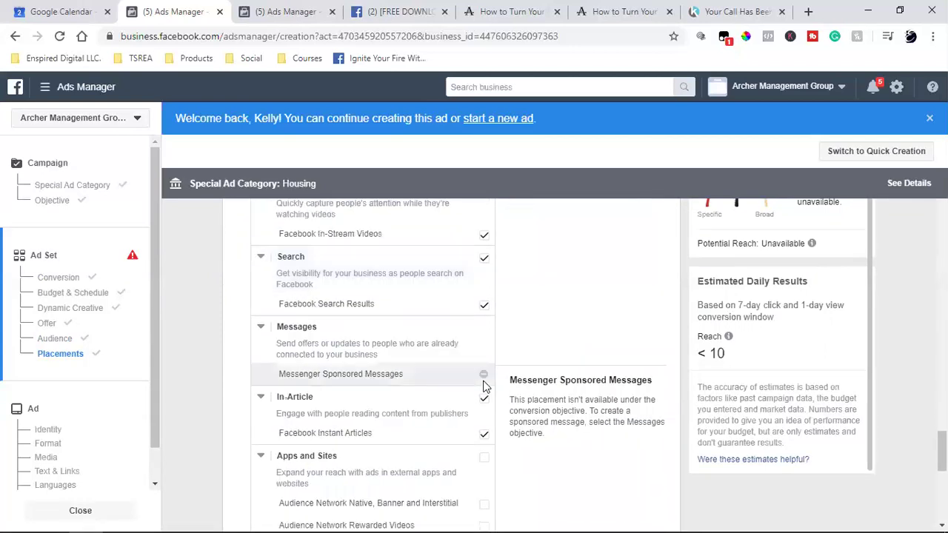
click(484, 436)
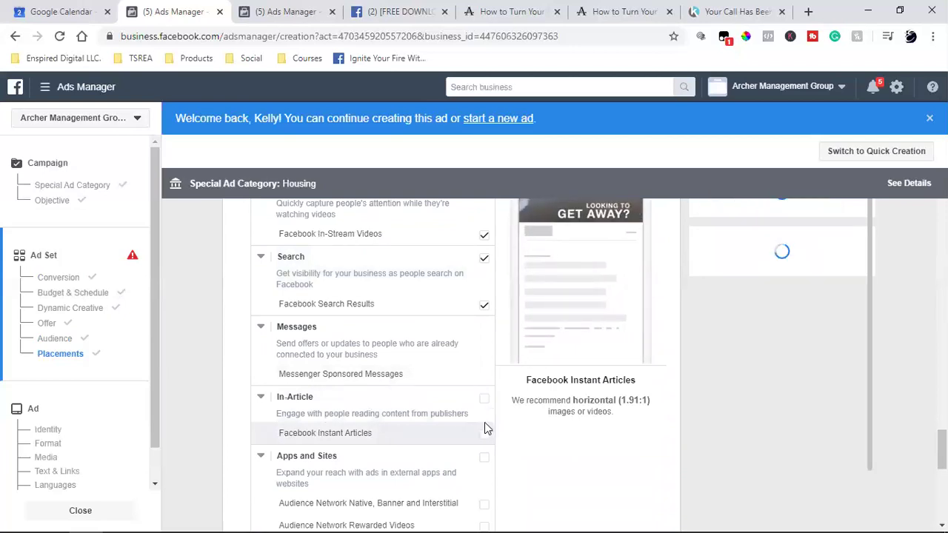
click(485, 404)
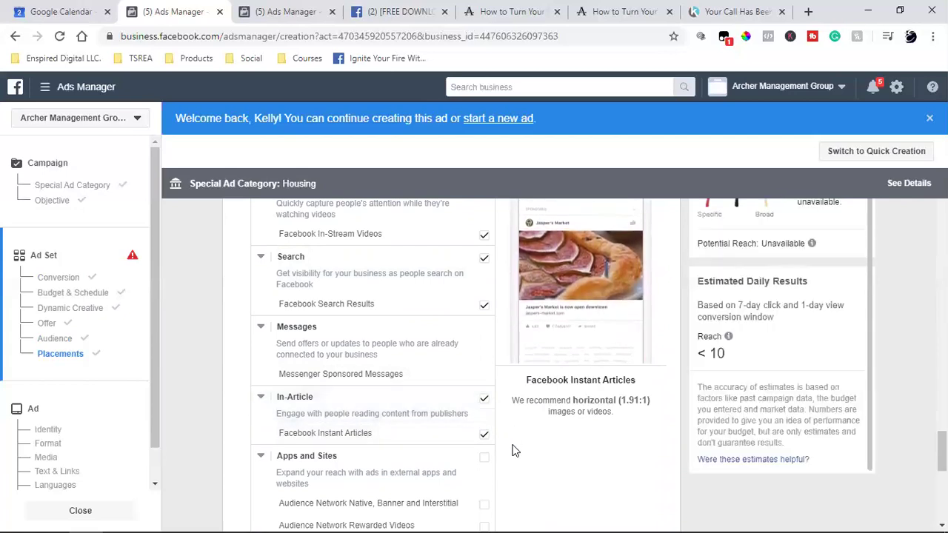
scroll(515, 450, down, 5)
scroll(516, 451, down, 2)
scroll(516, 450, up, 2)
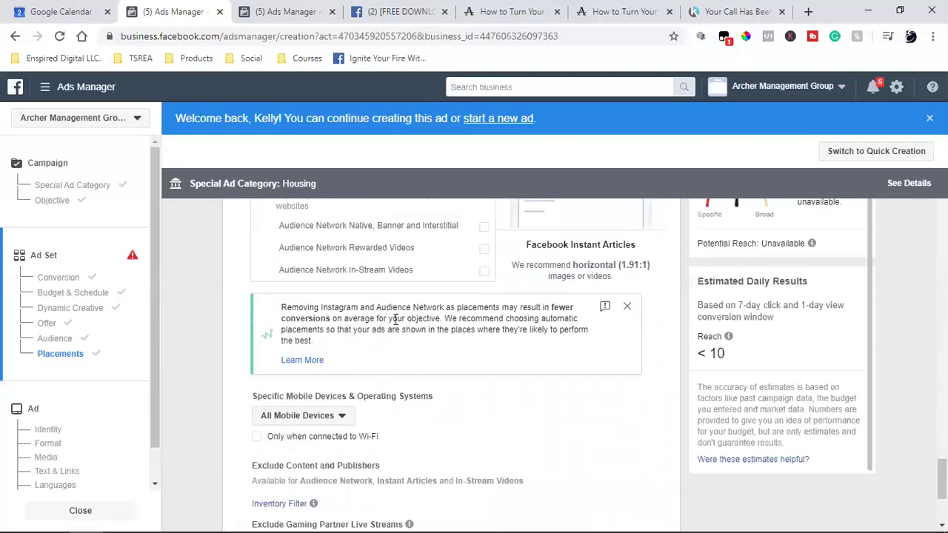
scroll(578, 455, down, 3)
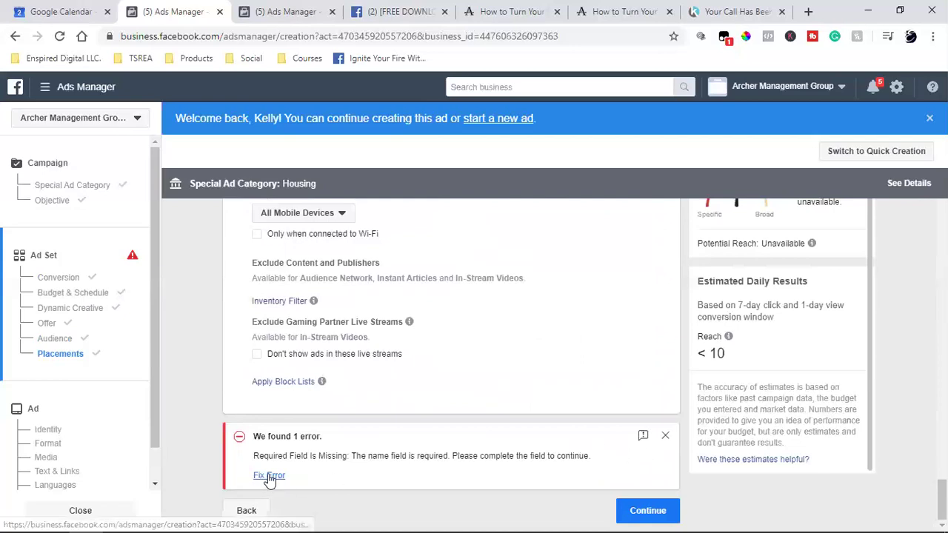
Jump to the missing required field, revisit Placements, and continue to the ad-level settings.
click(268, 476)
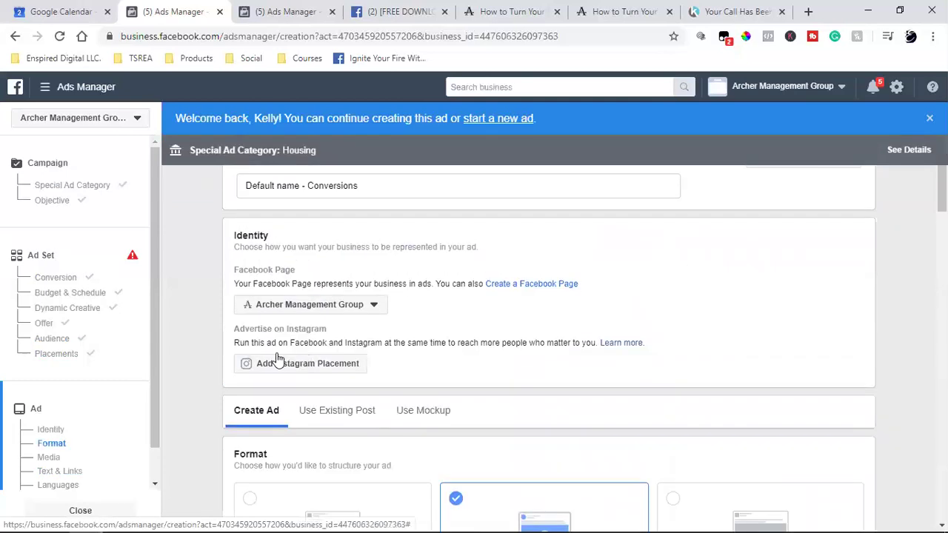
click(54, 354)
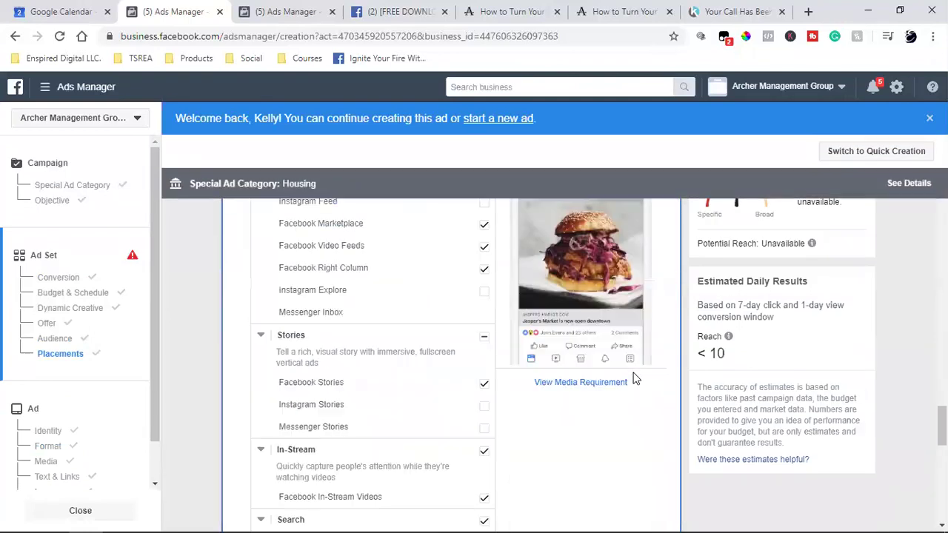
click(654, 515)
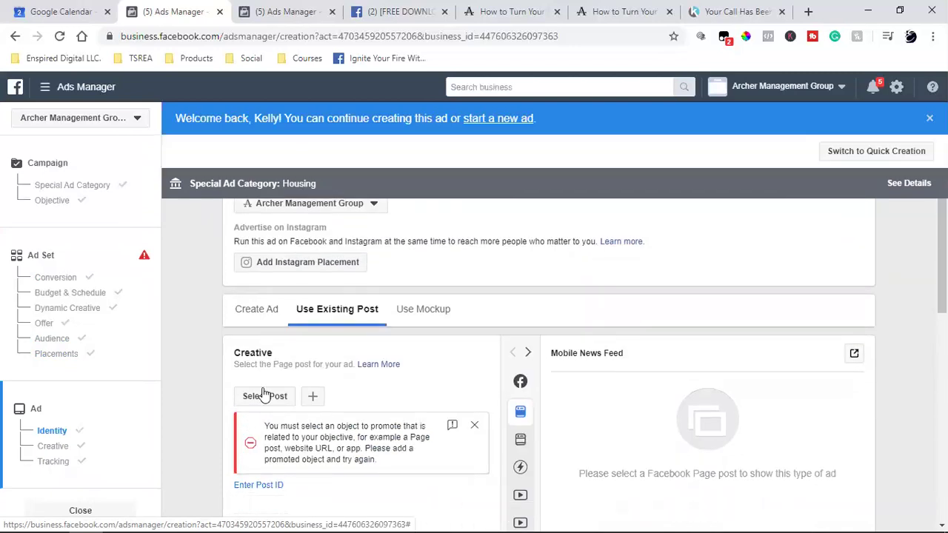
Bring up the picker listing the Page's existing posts.
click(264, 395)
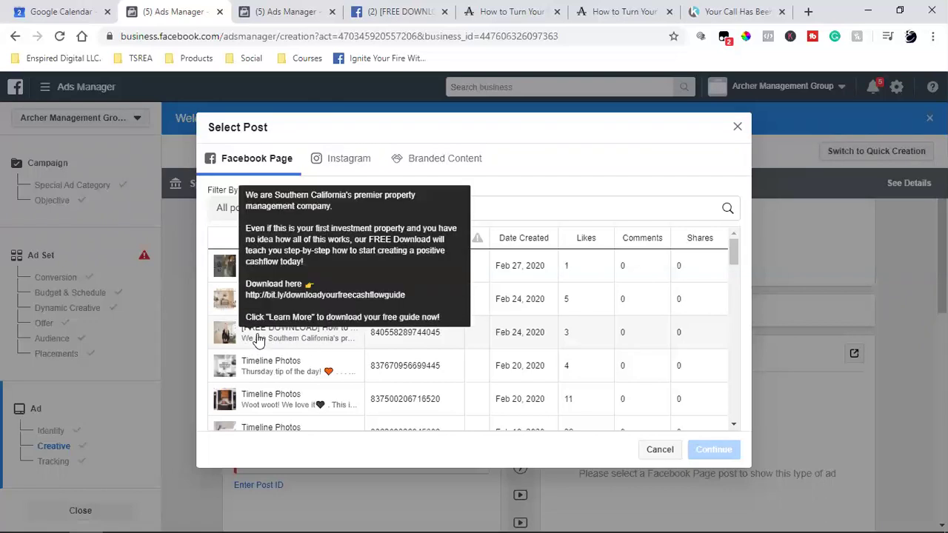
Select the Feb 24, 2020 [FREE DOWNLOAD] Page post as the ad creative.
click(669, 450)
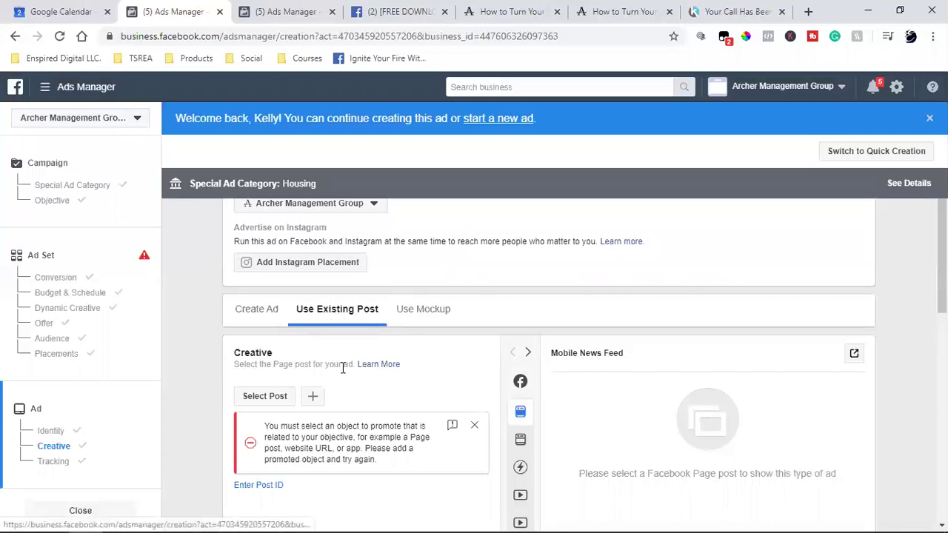
click(266, 395)
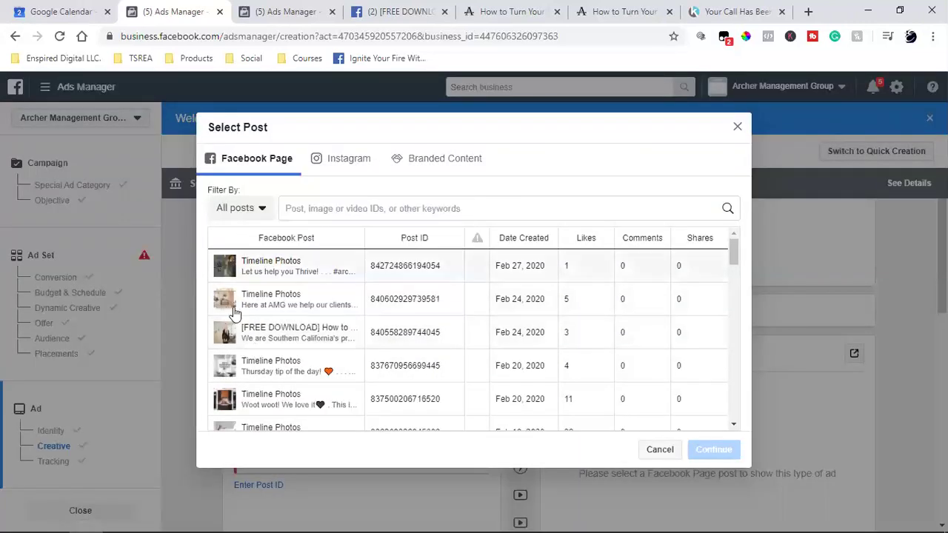
click(287, 339)
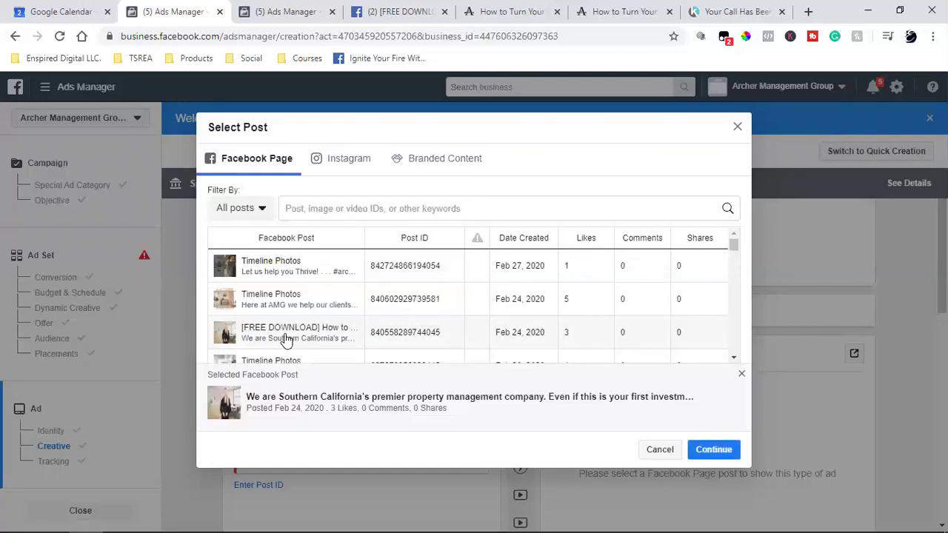
click(706, 453)
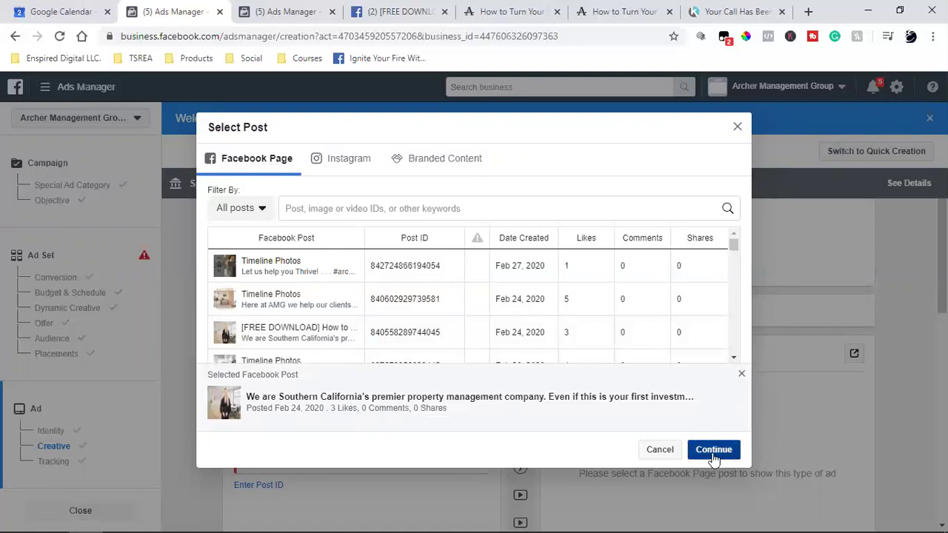
click(712, 456)
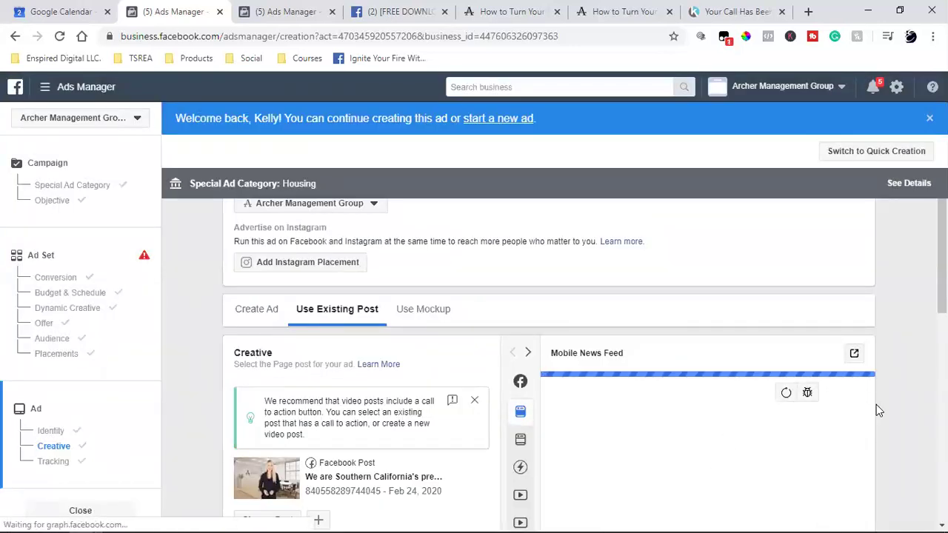
Scroll through the Mobile News Feed preview of the selected post.
scroll(876, 404, down, 4)
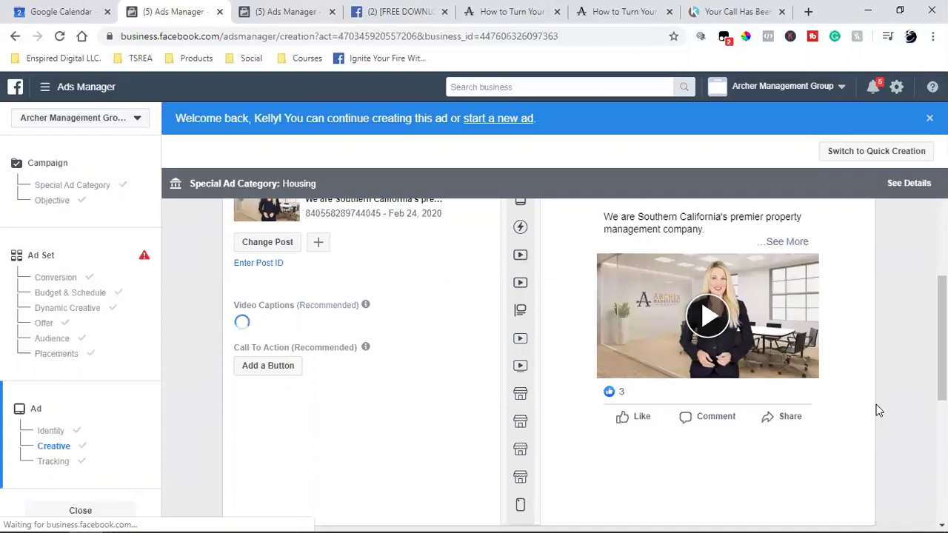
scroll(877, 410, up, 2)
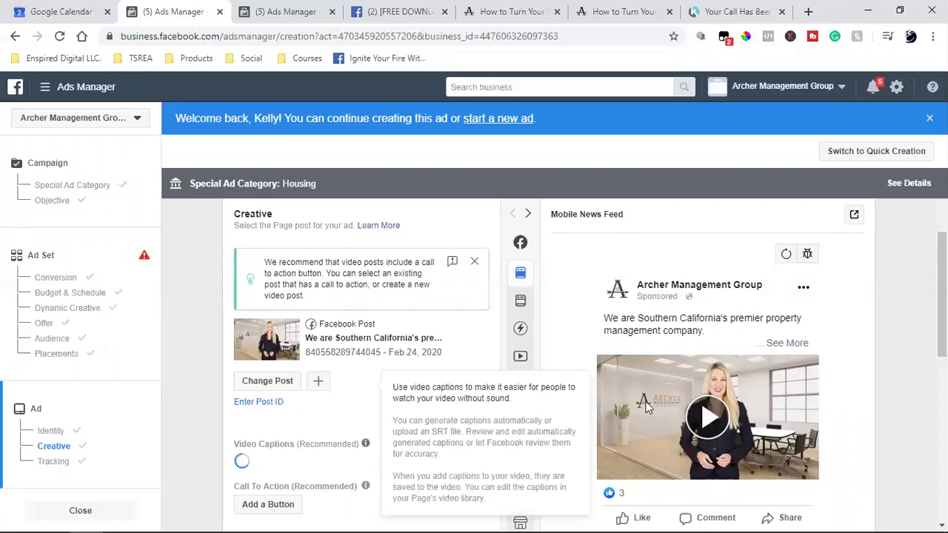
scroll(682, 396, down, 1)
scroll(682, 396, down, 1)
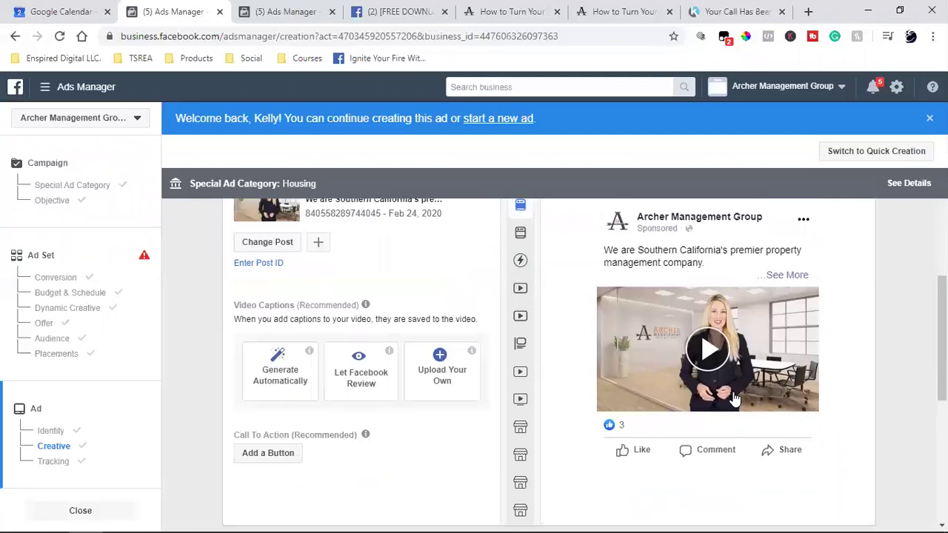
scroll(734, 394, down, 2)
scroll(778, 373, up, 2)
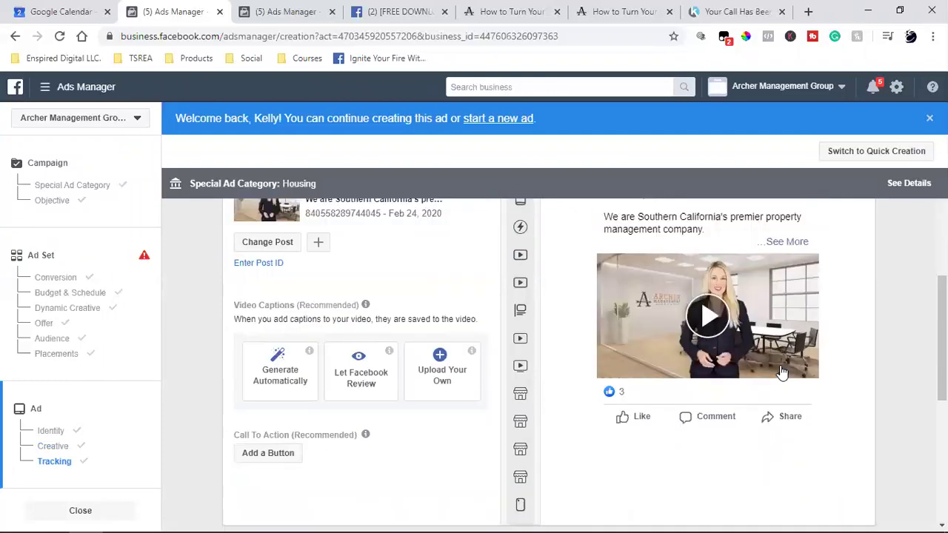
Add a Learn More button to the video post, linking to the copied freedownload landing page URL.
click(270, 459)
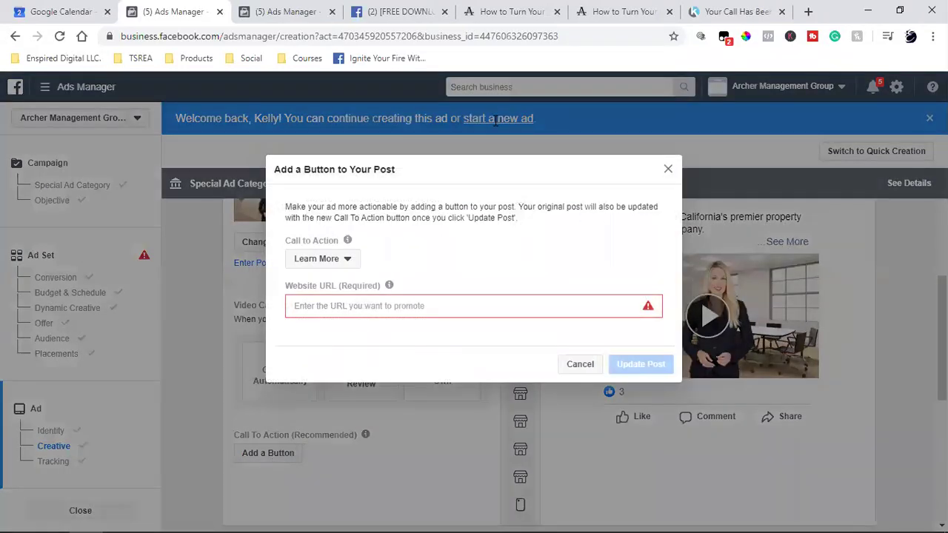
click(580, 10)
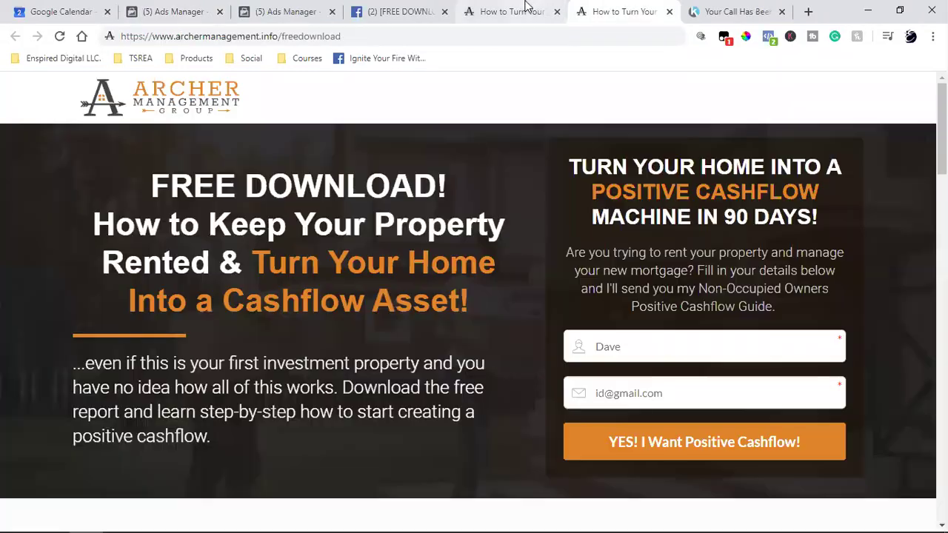
double_click(281, 37)
triple_click(282, 37)
key(ctrl+c)
right_click(282, 37)
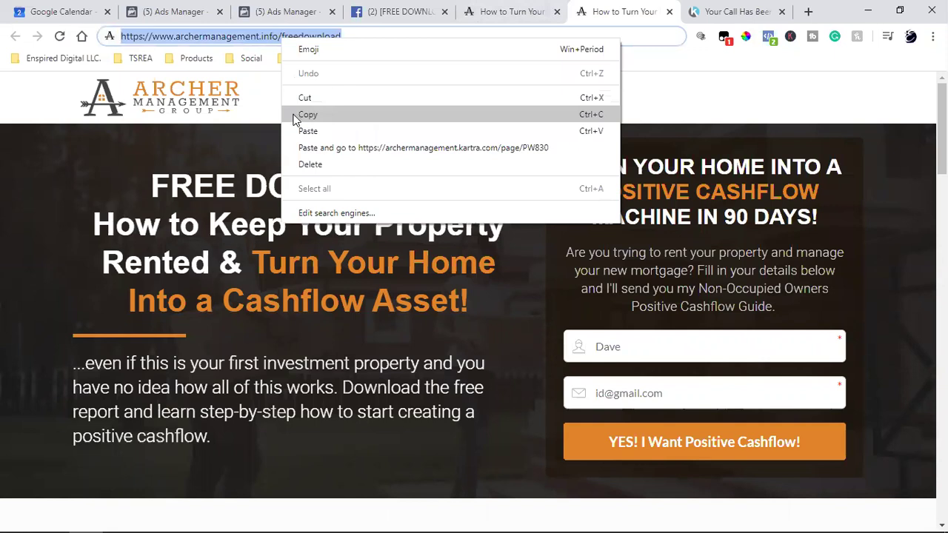
click(307, 114)
click(255, 11)
click(183, 12)
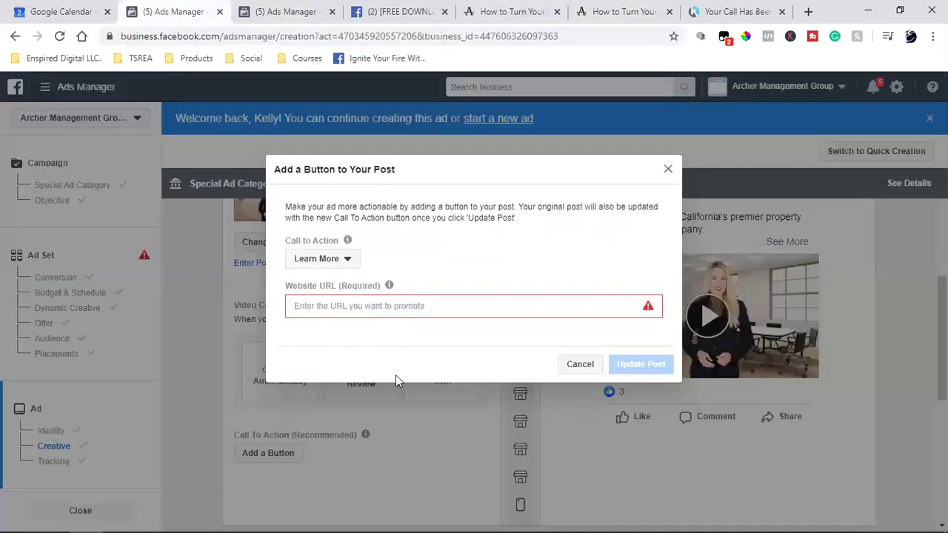
click(386, 309)
key(ctrl+v)
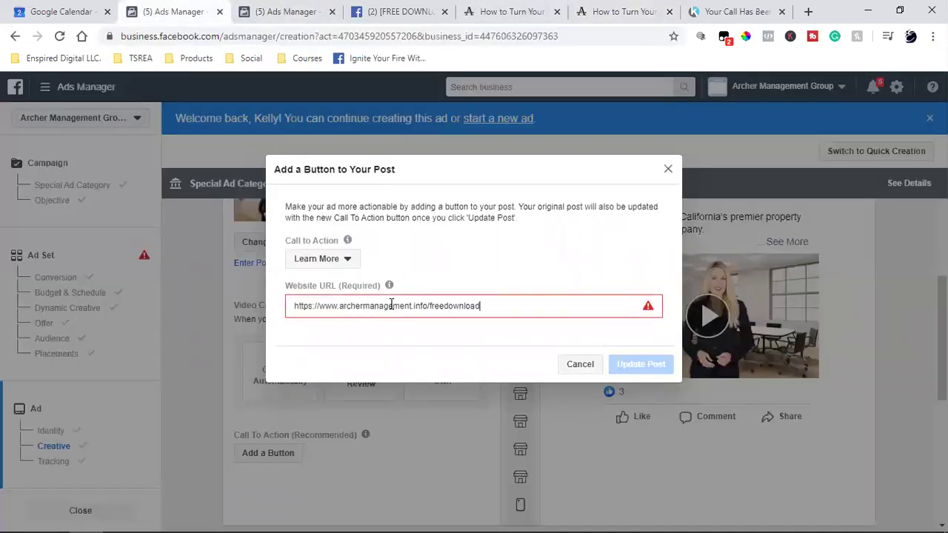
click(639, 374)
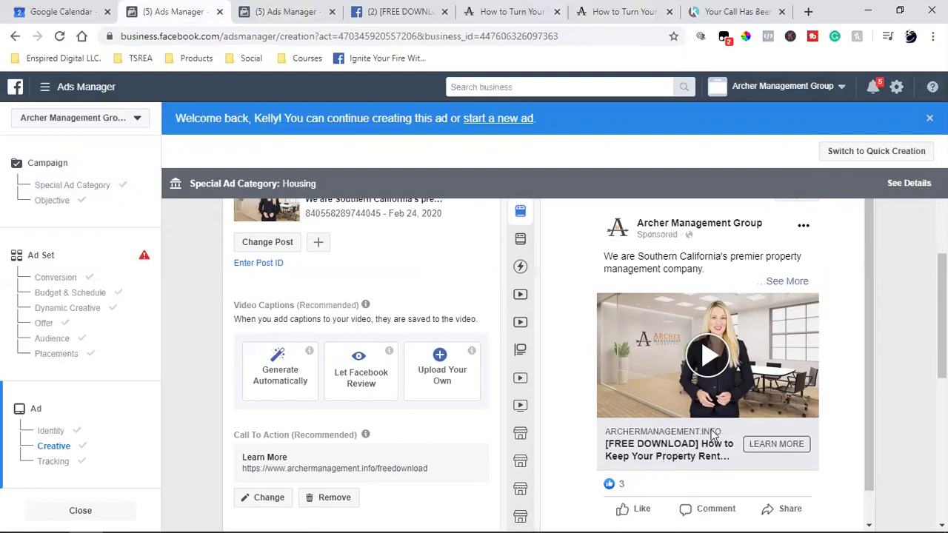
Scroll down to the Tracking section and select the Facebook Pixel ID for comparison.
scroll(859, 335, up, 2)
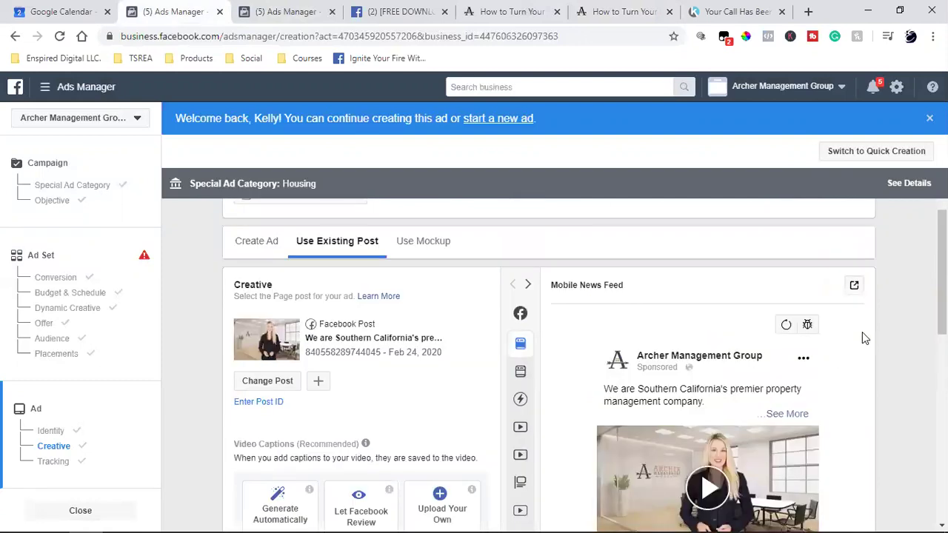
click(855, 290)
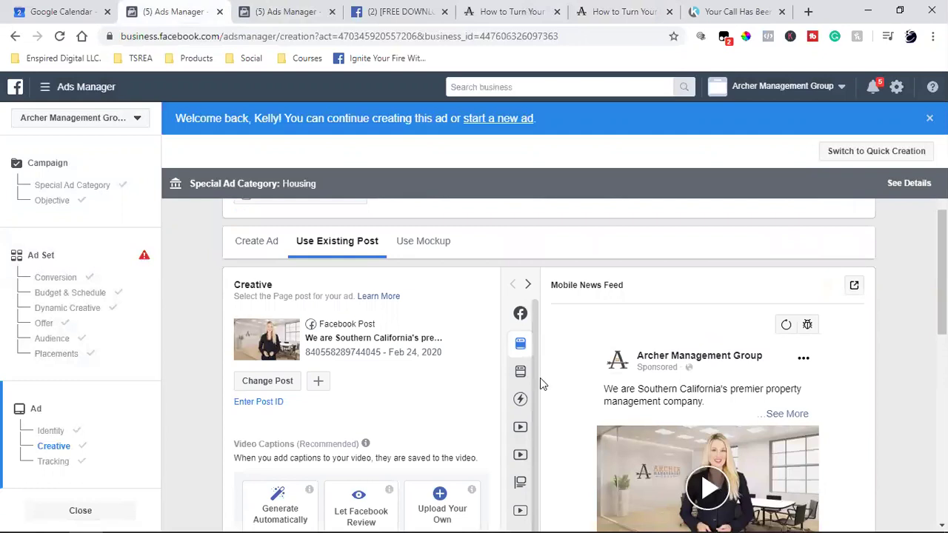
scroll(630, 377, down, 1)
scroll(630, 376, down, 3)
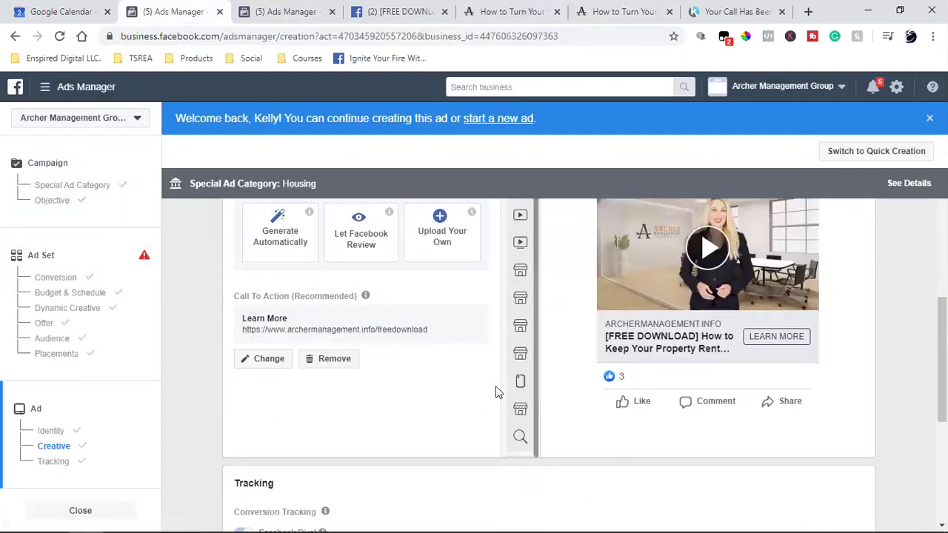
scroll(393, 422, down, 2)
scroll(404, 400, down, 2)
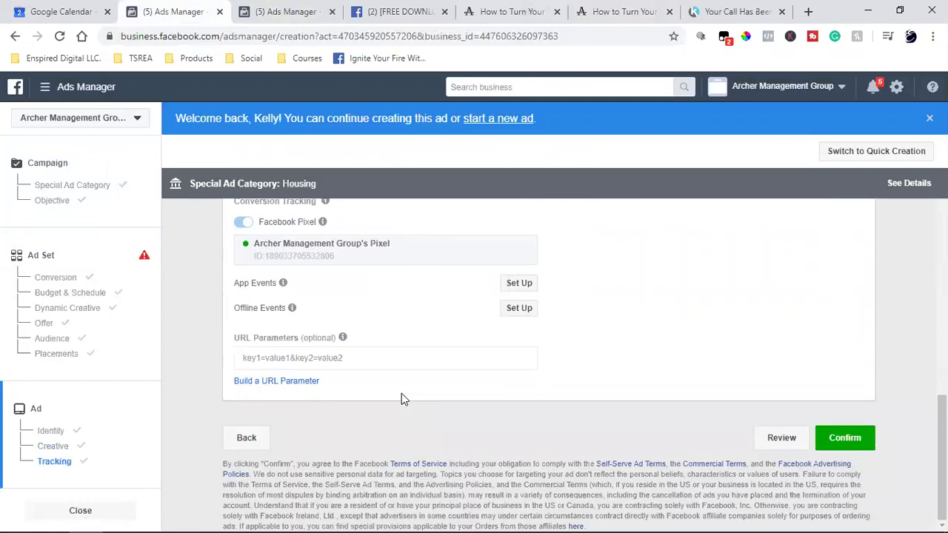
double_click(274, 259)
Check the thank-you page's pixel in Pixel Helper, then flip through the landing page, video post and Audiences tabs.
click(730, 12)
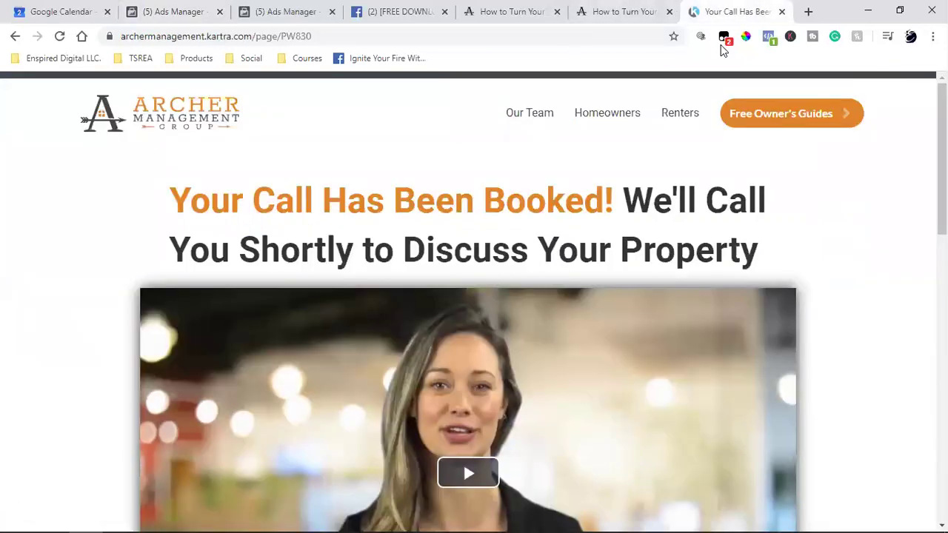
click(769, 35)
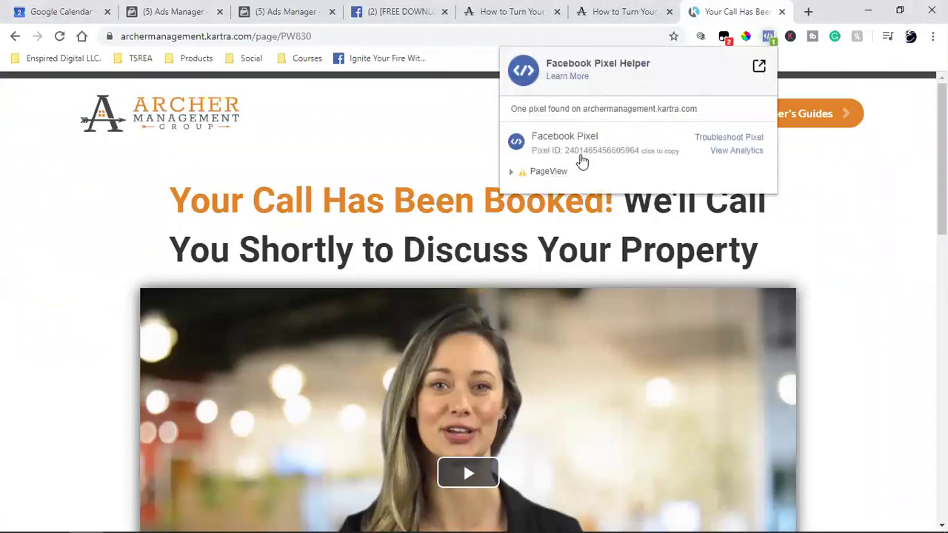
click(625, 12)
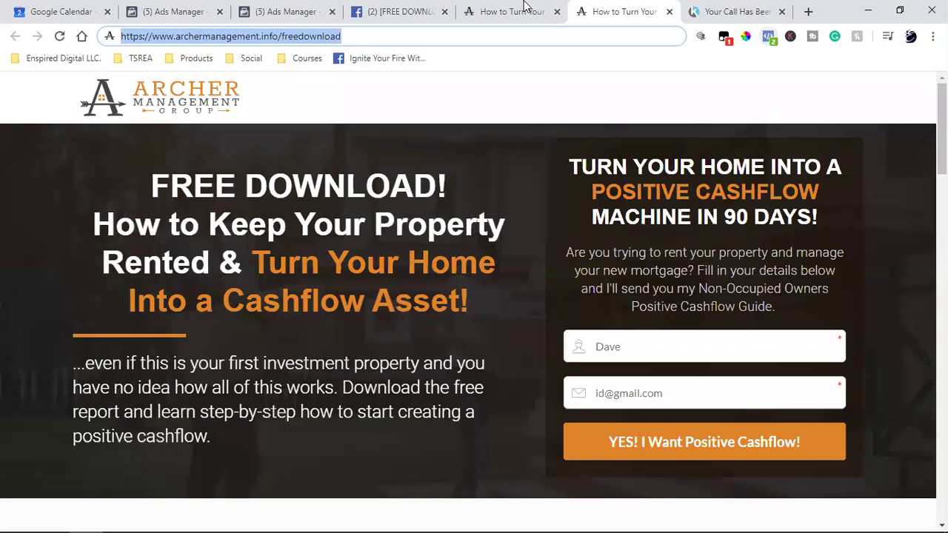
click(510, 12)
click(412, 9)
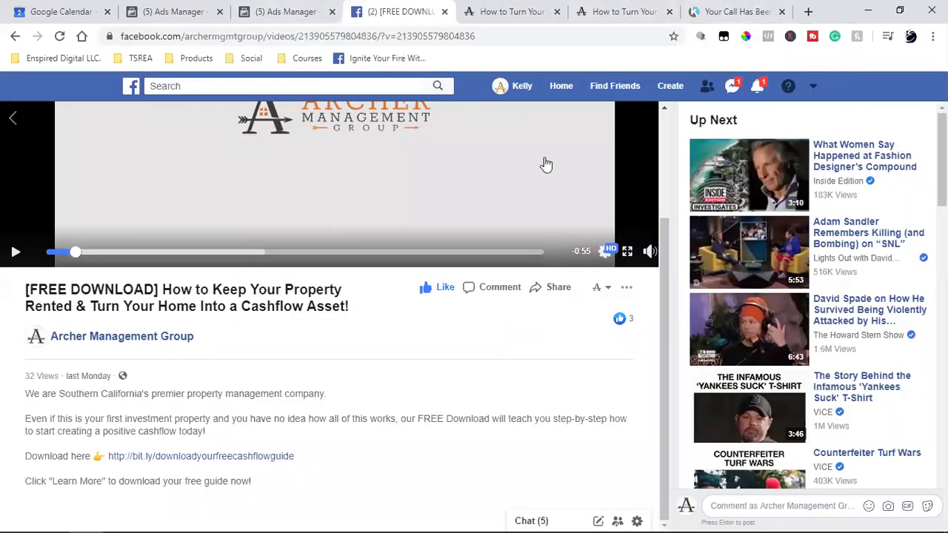
click(265, 8)
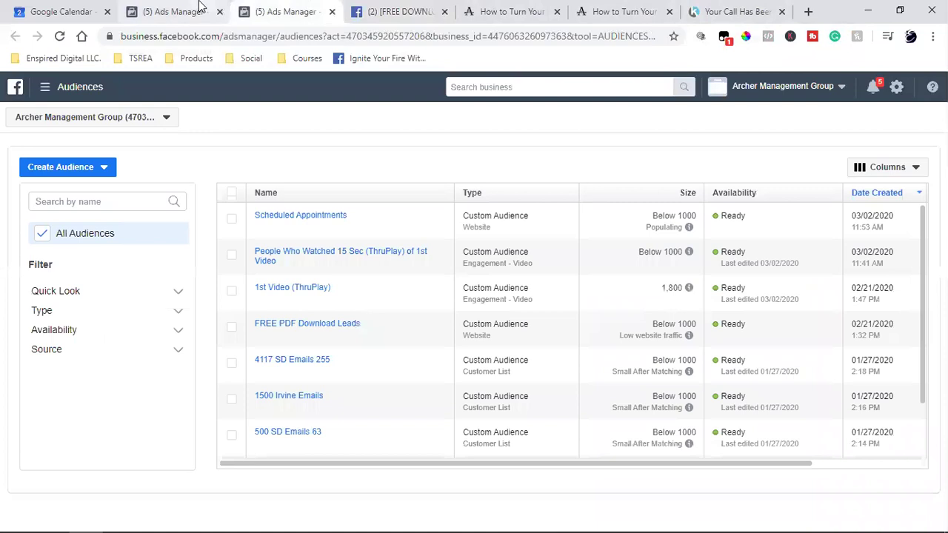
Publish all 3 items, leaving Conversions (Retargeting 1st Video) Scheduled to end Mar 10, 2020.
click(198, 6)
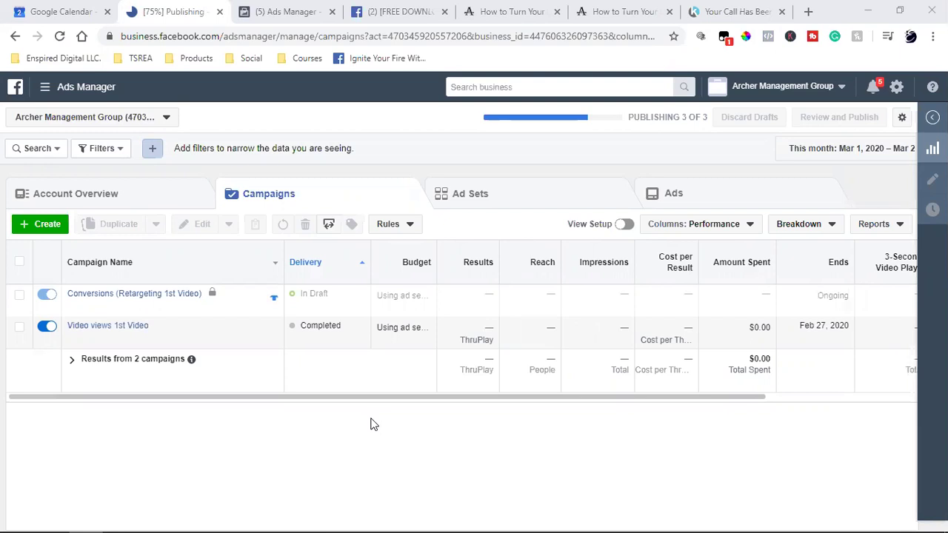
click(400, 11)
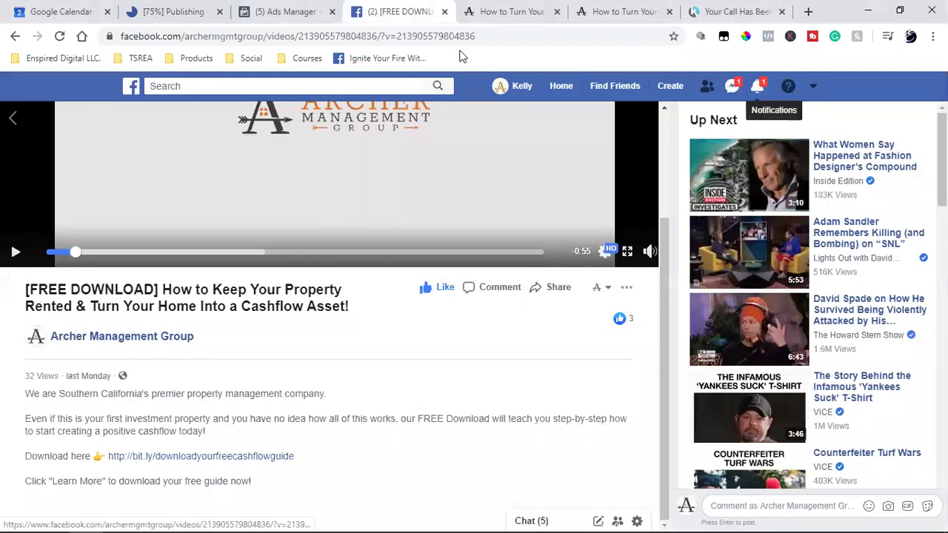
click(185, 9)
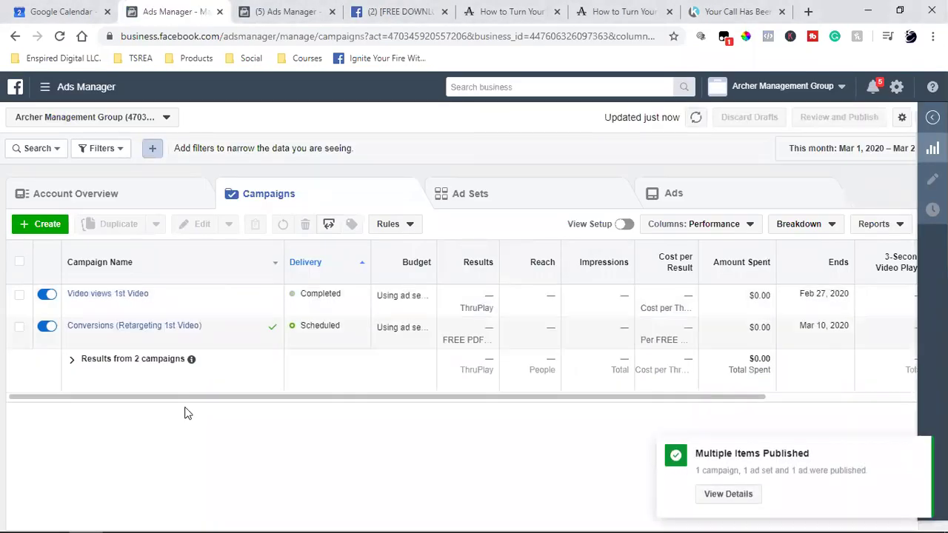
Drill into the Conversions campaign's ad set and ads to confirm the ad is In Review.
click(233, 332)
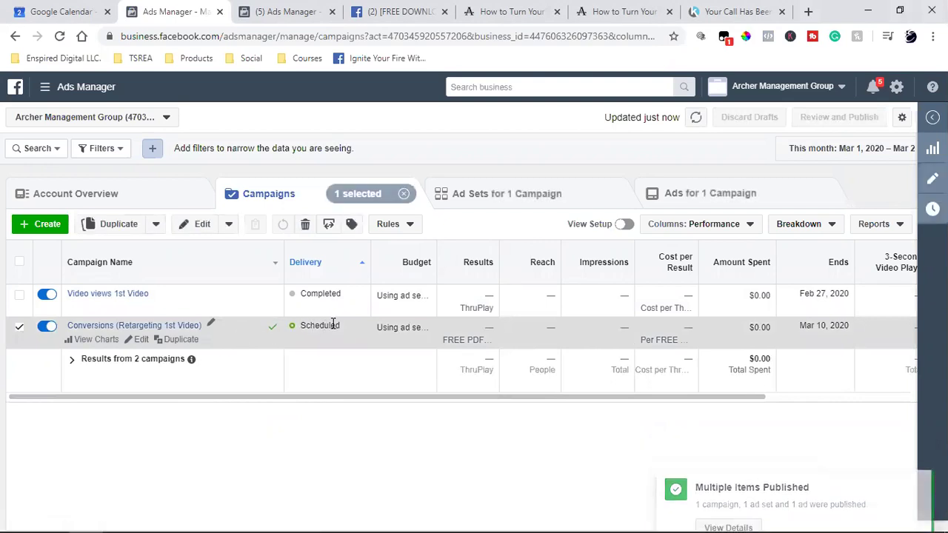
click(468, 190)
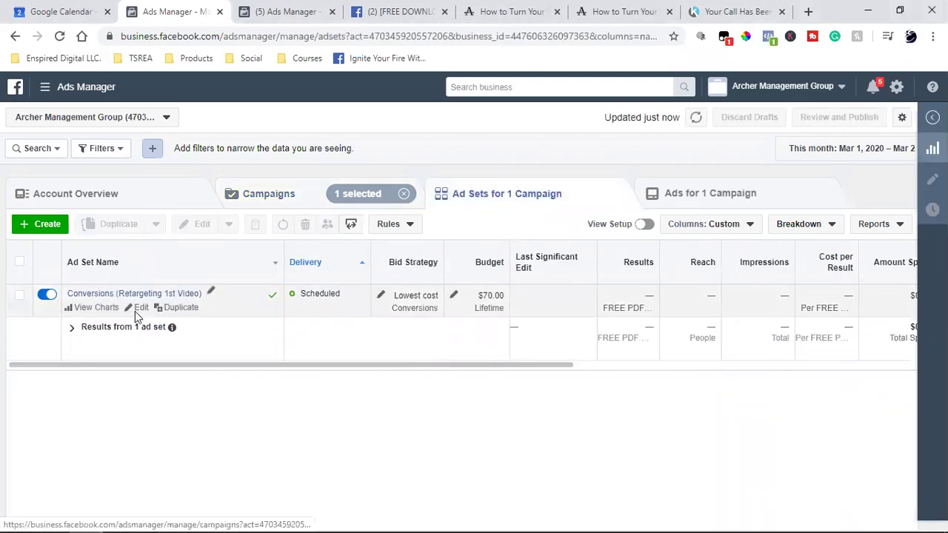
mouse_move(241, 317)
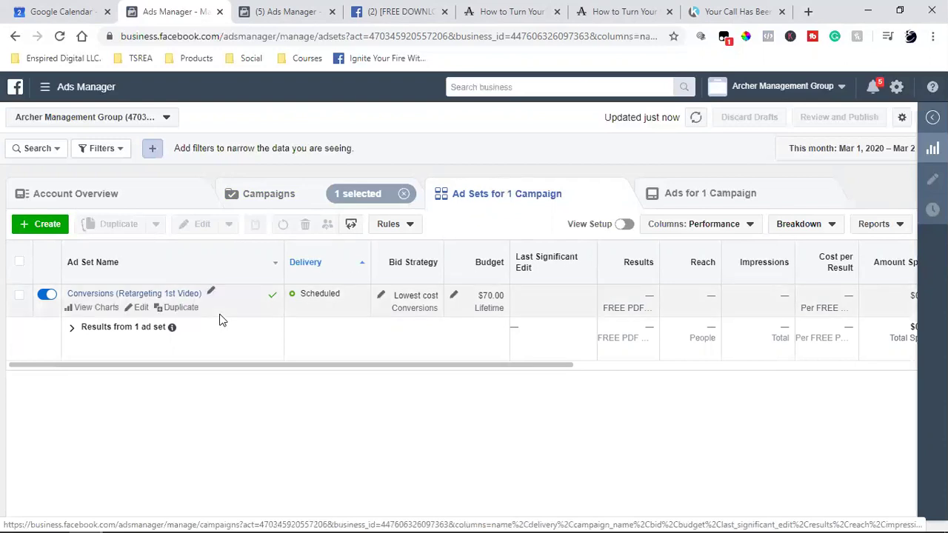
double_click(310, 296)
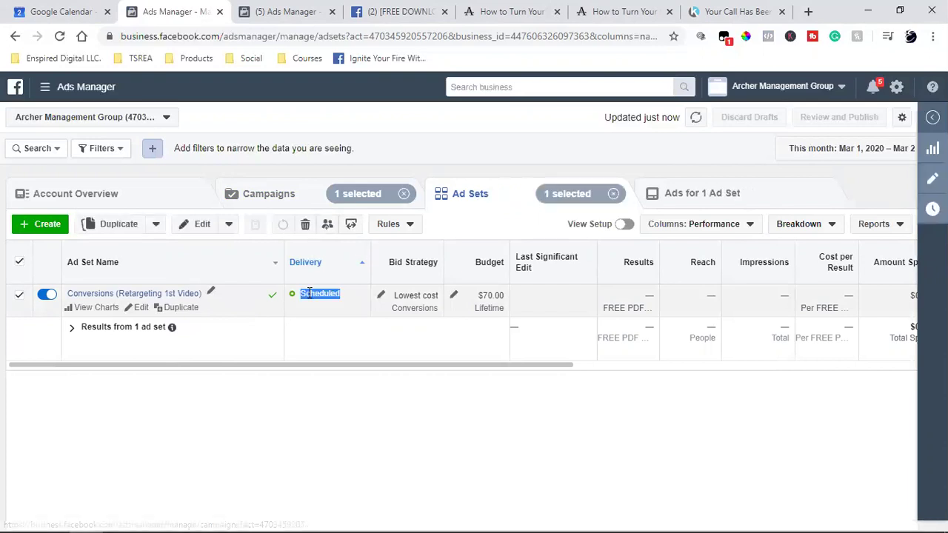
click(679, 204)
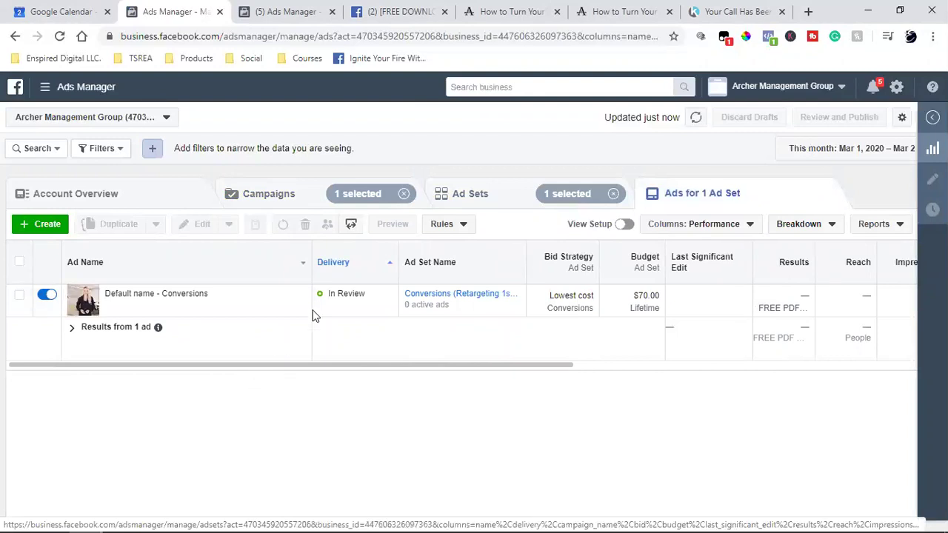
double_click(343, 290)
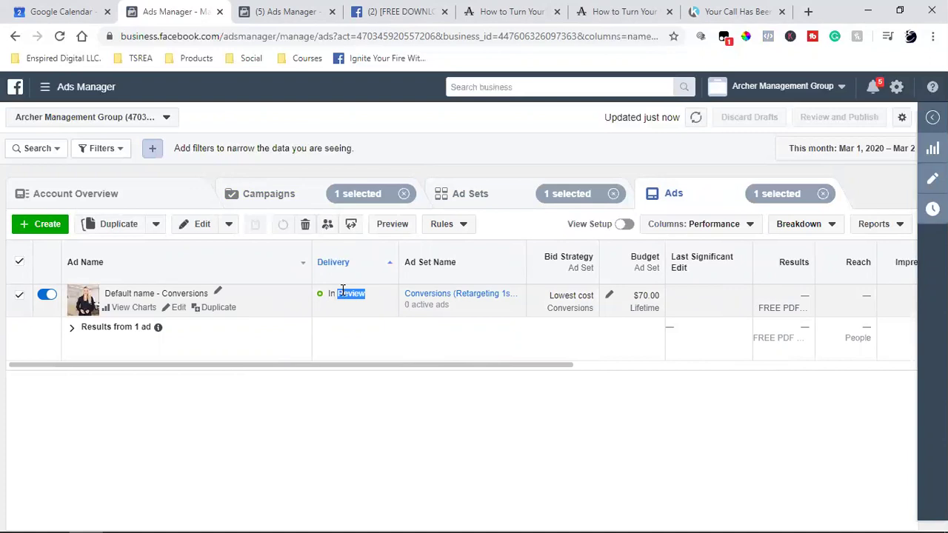
Open the ad 'Default name - Conversions' in its edit form.
click(261, 200)
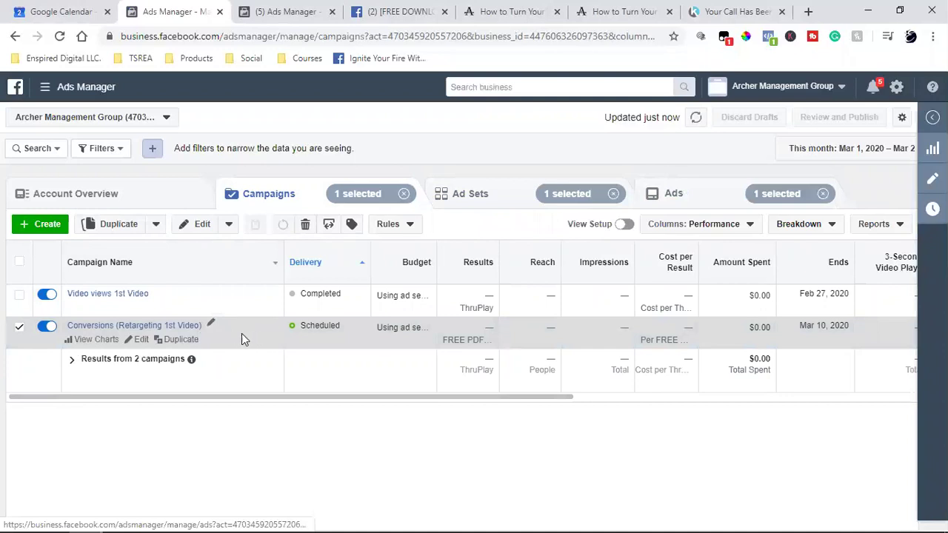
click(685, 193)
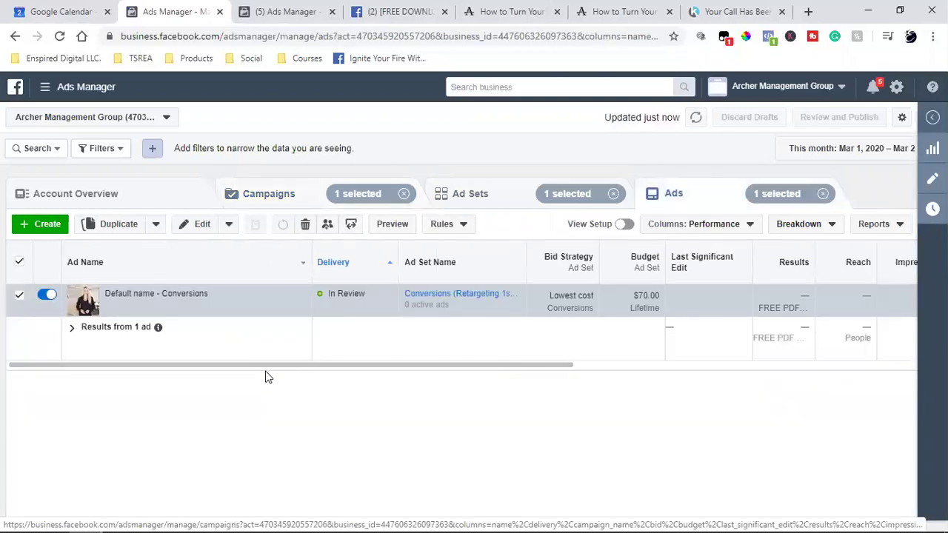
click(175, 310)
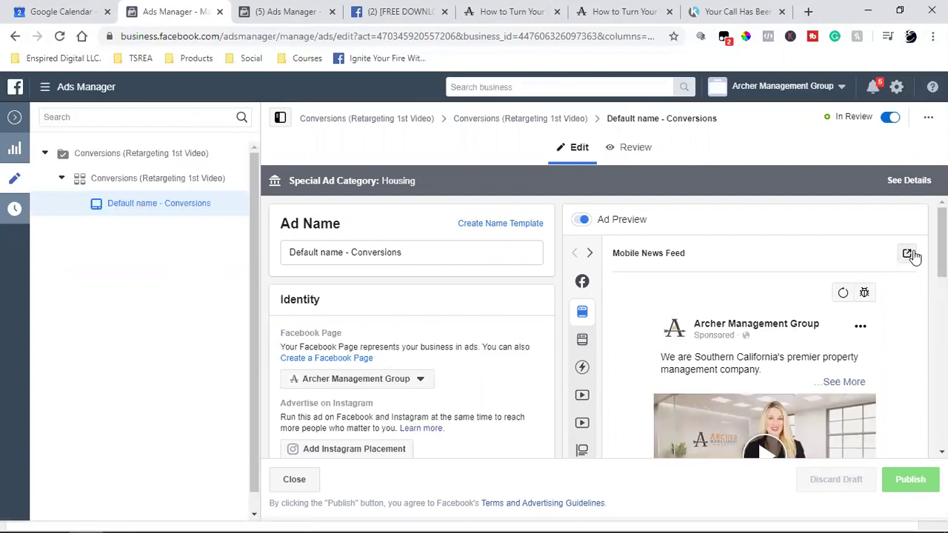
Open the Ad Preview share menu with its desktop News Feed preview option.
click(908, 254)
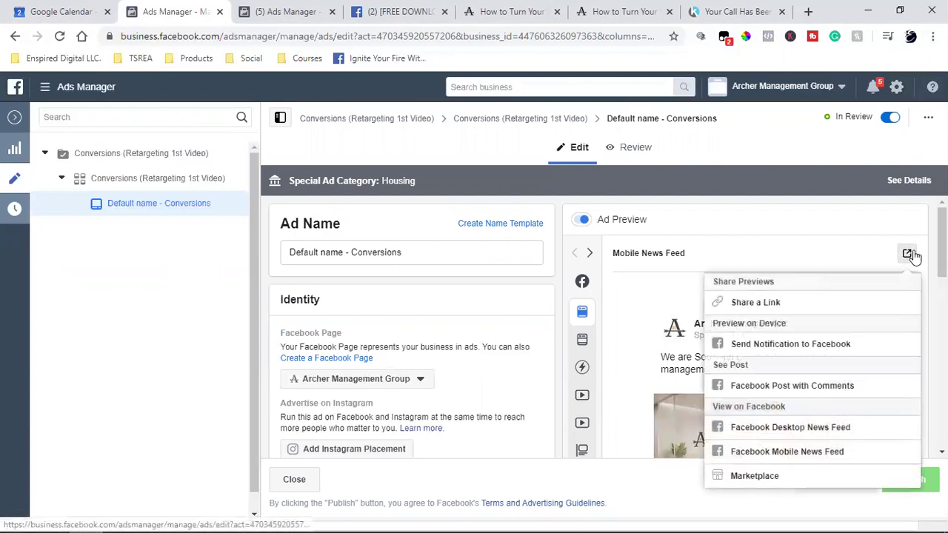
click(809, 430)
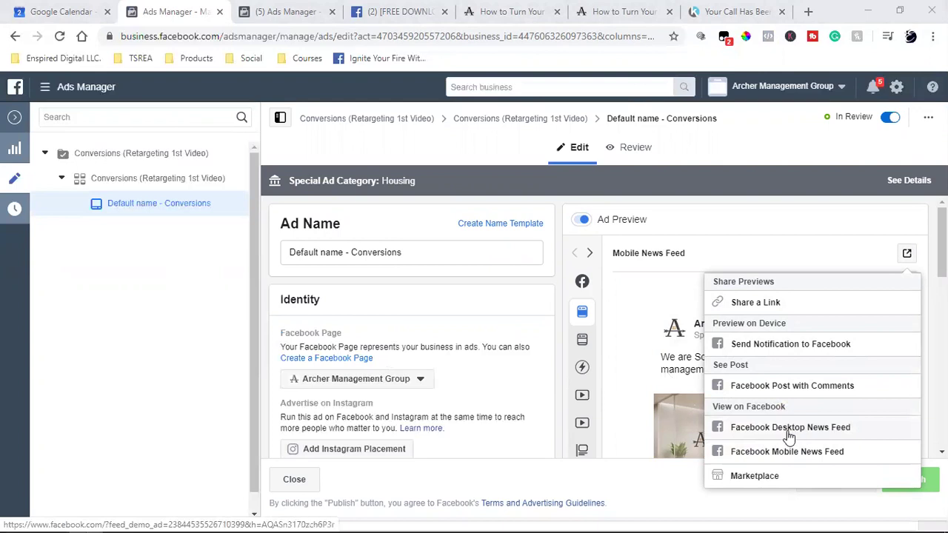
click(906, 256)
click(907, 256)
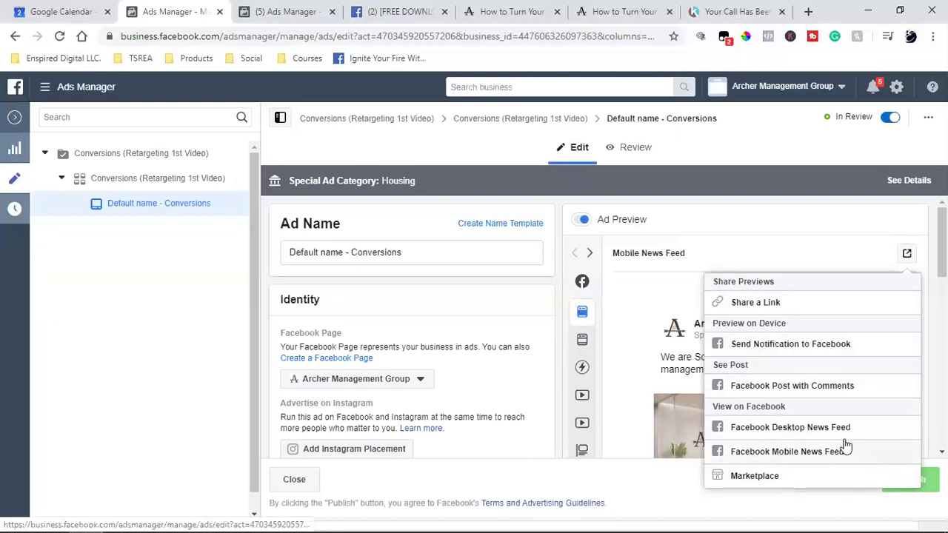
Preview the ad in the desktop News Feed, expand its full text, and follow Learn More.
click(801, 435)
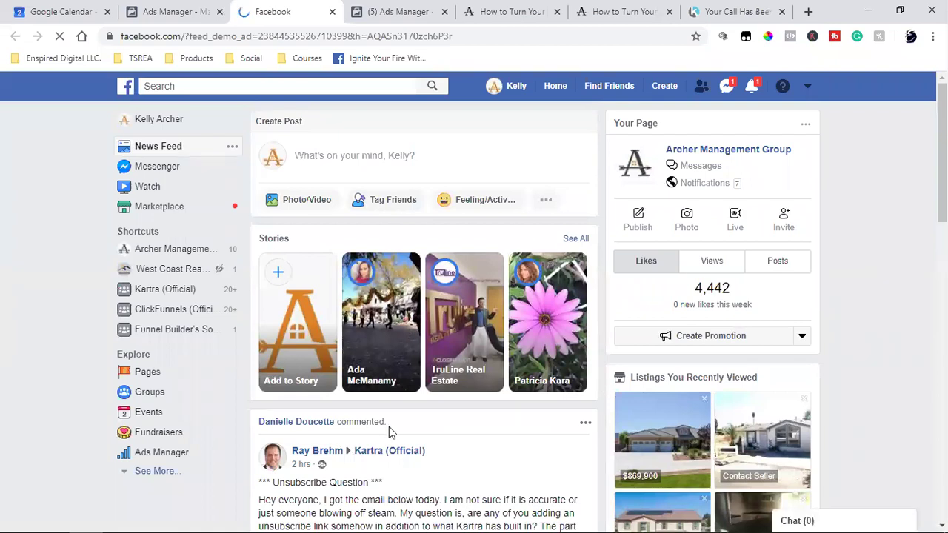
scroll(471, 420, down, 1)
scroll(471, 420, down, 3)
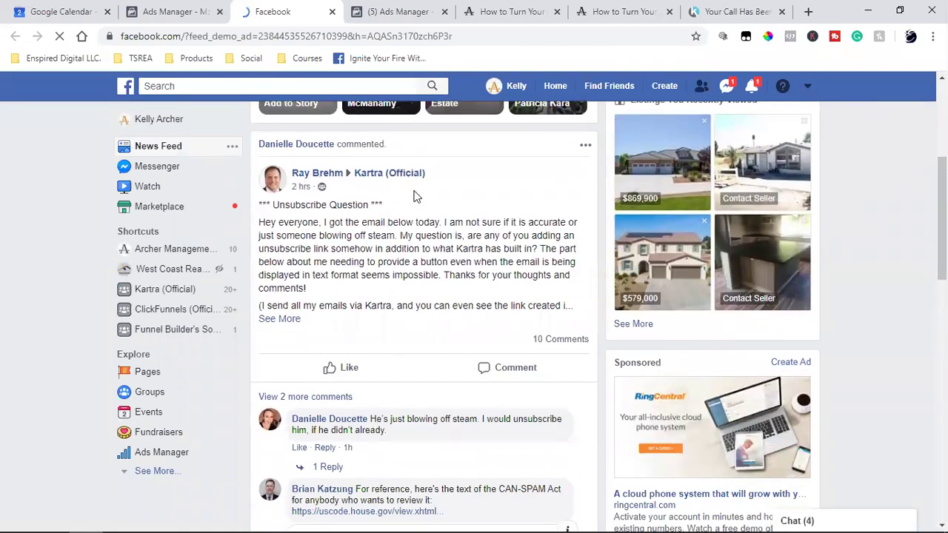
scroll(527, 353, down, 5)
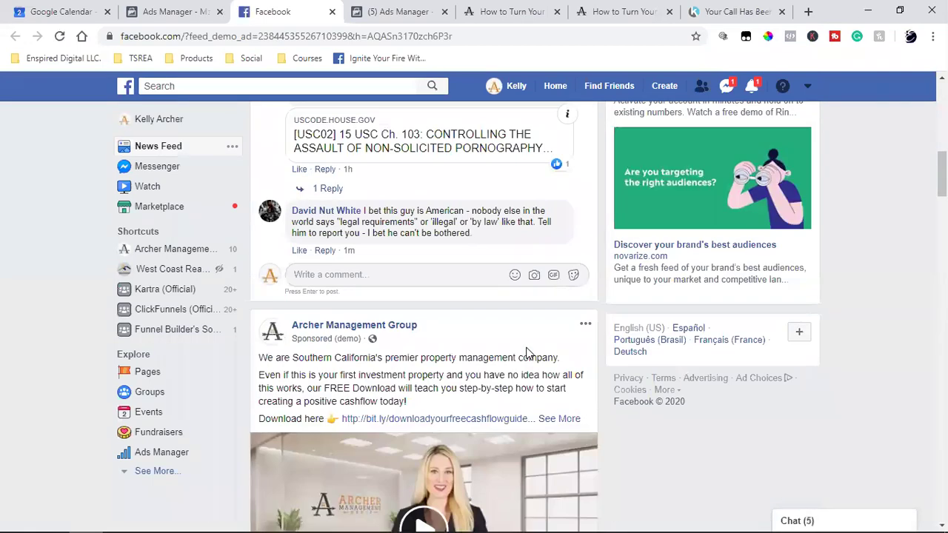
scroll(527, 353, down, 2)
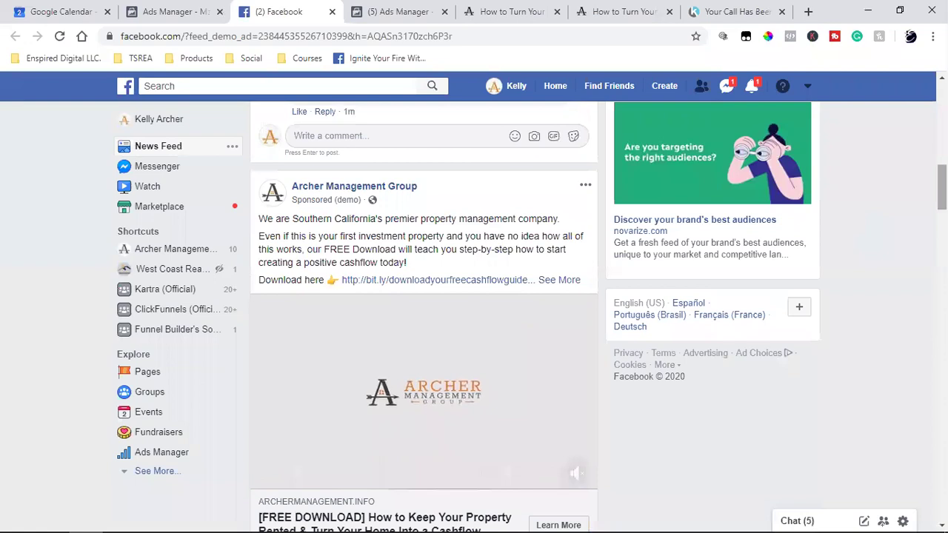
scroll(814, 266, down, 1)
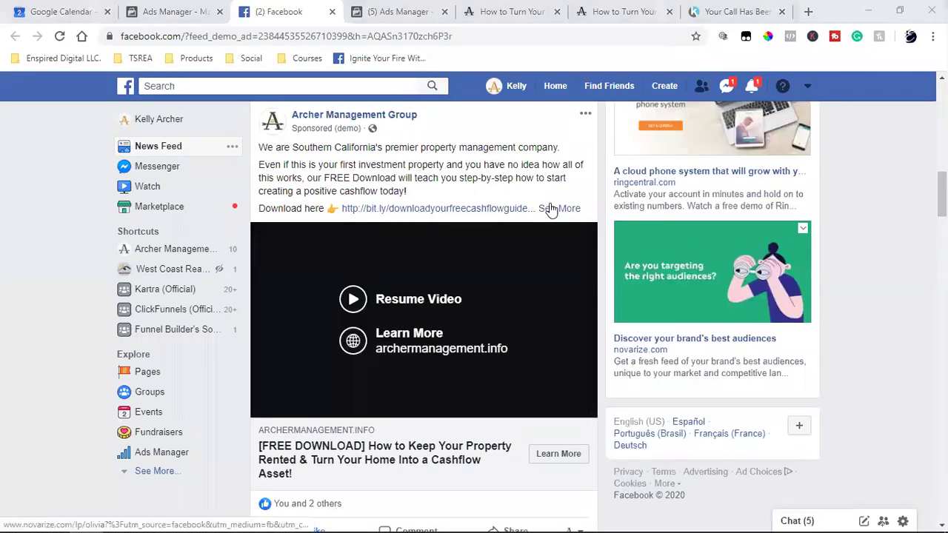
click(561, 209)
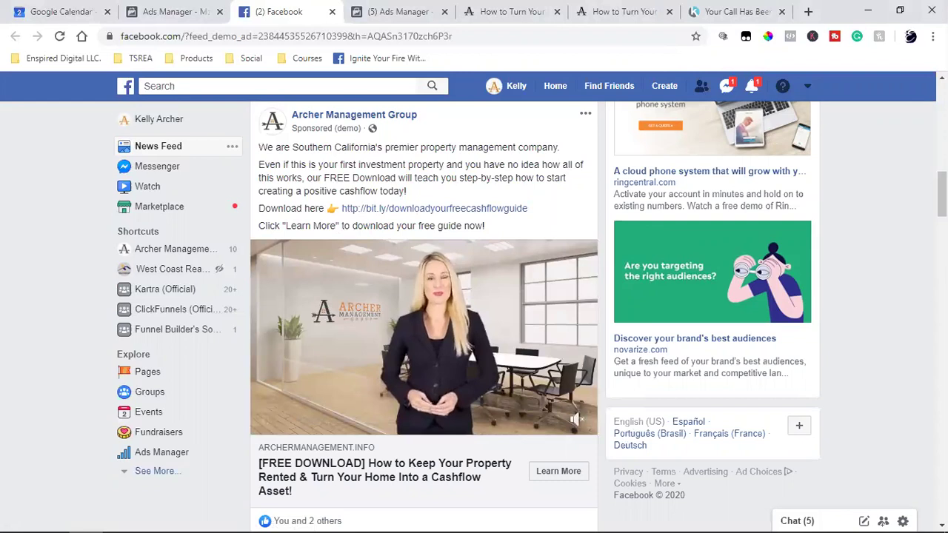
click(555, 474)
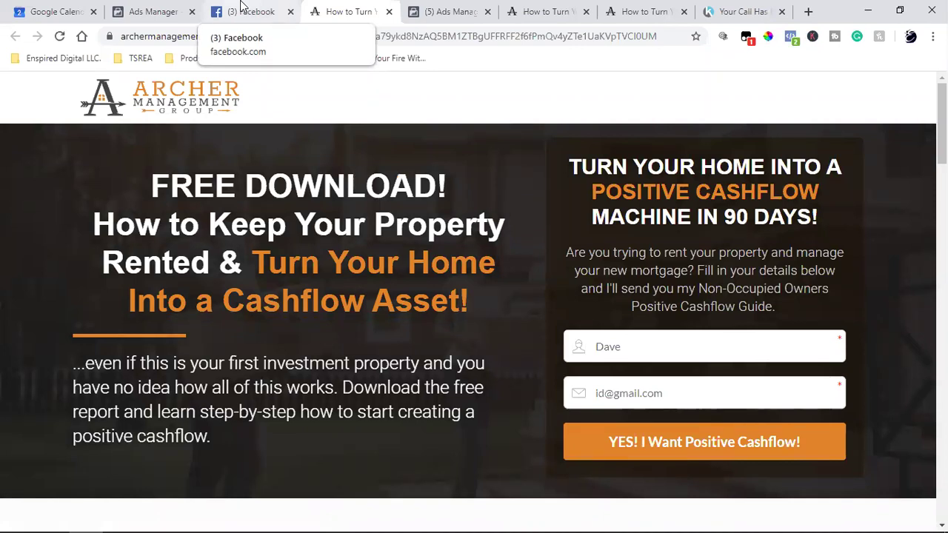
Close the ad editor and start a new ad in the existing Conversions (Retargeting 1st Video) ad set.
click(152, 11)
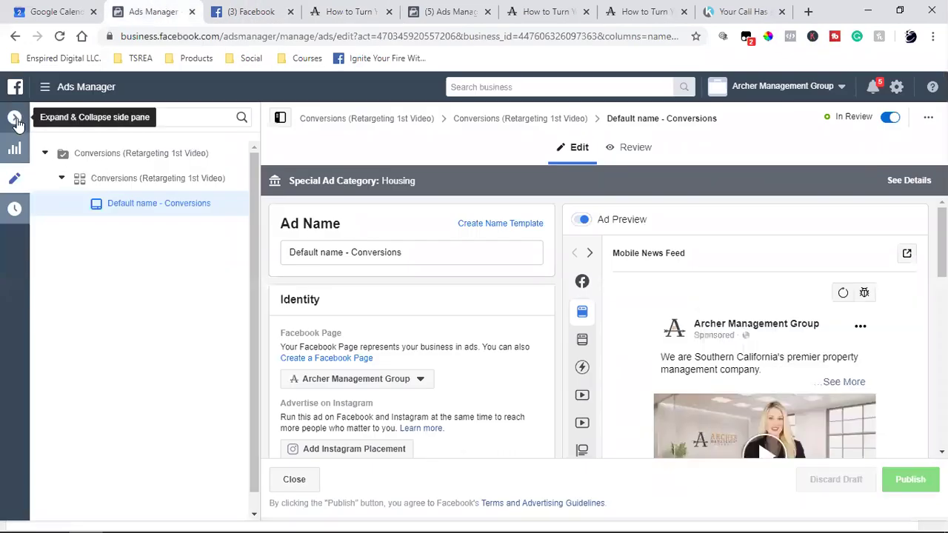
click(16, 180)
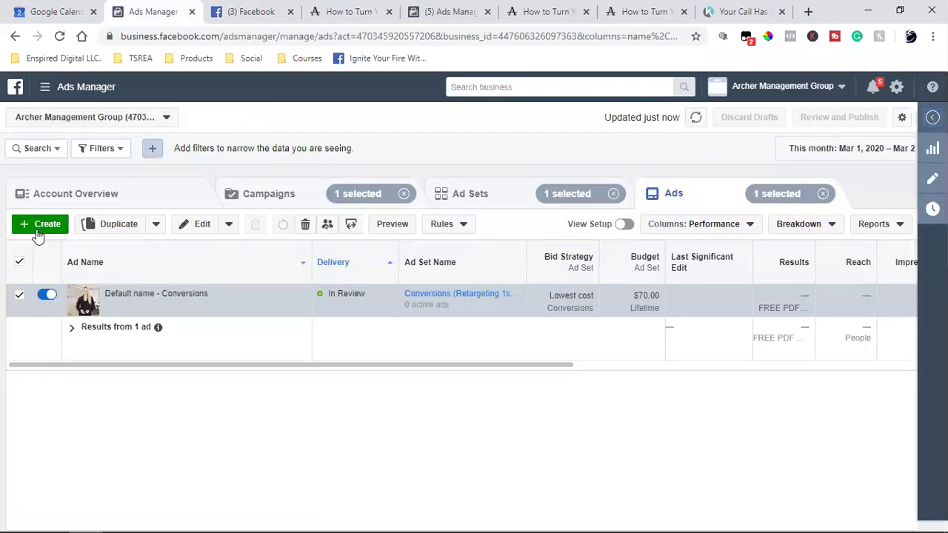
click(38, 232)
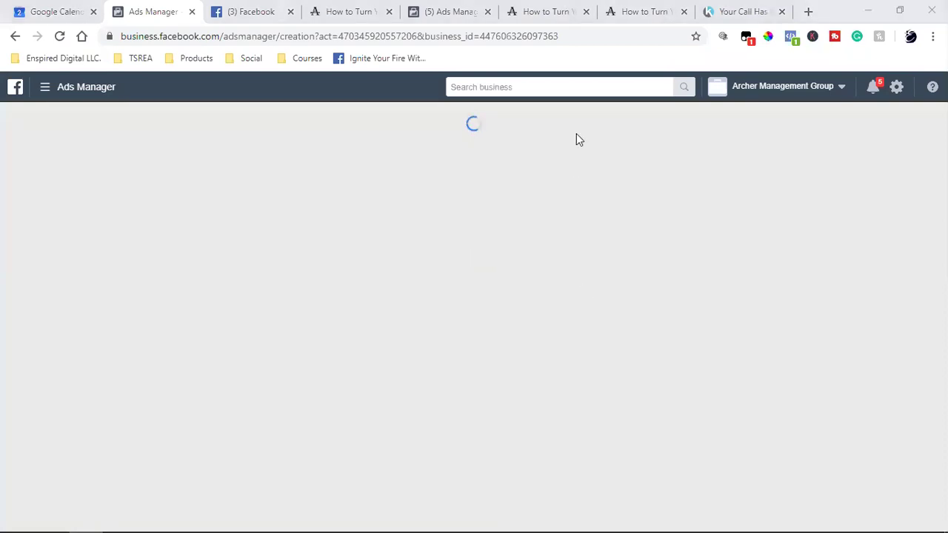
Check the landing page and Audiences tabs, ending on the free-download landing page.
click(545, 12)
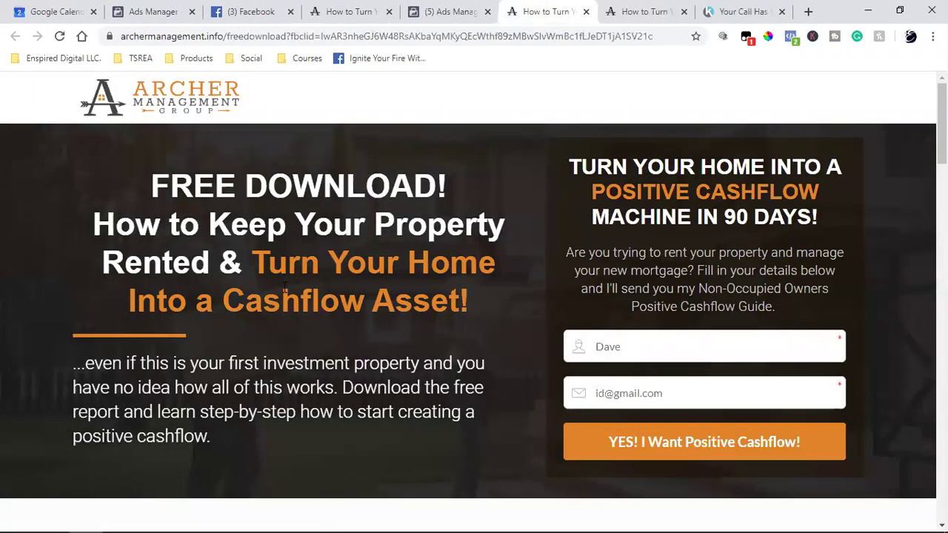
click(437, 9)
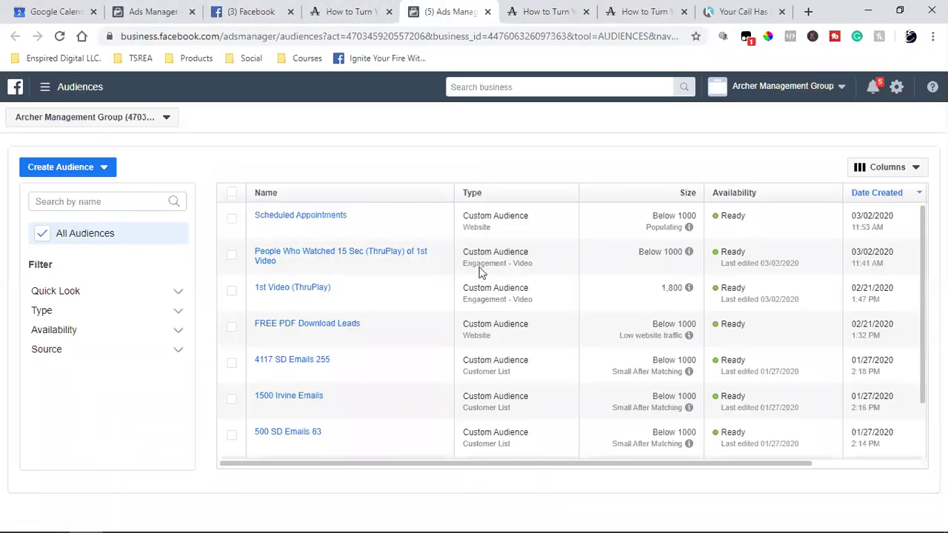
click(154, 11)
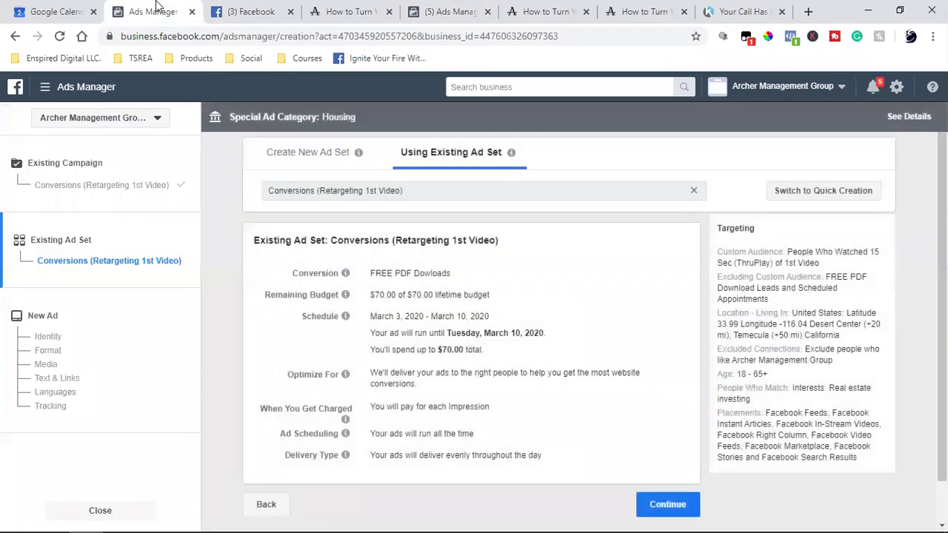
scroll(422, 434, down, 1)
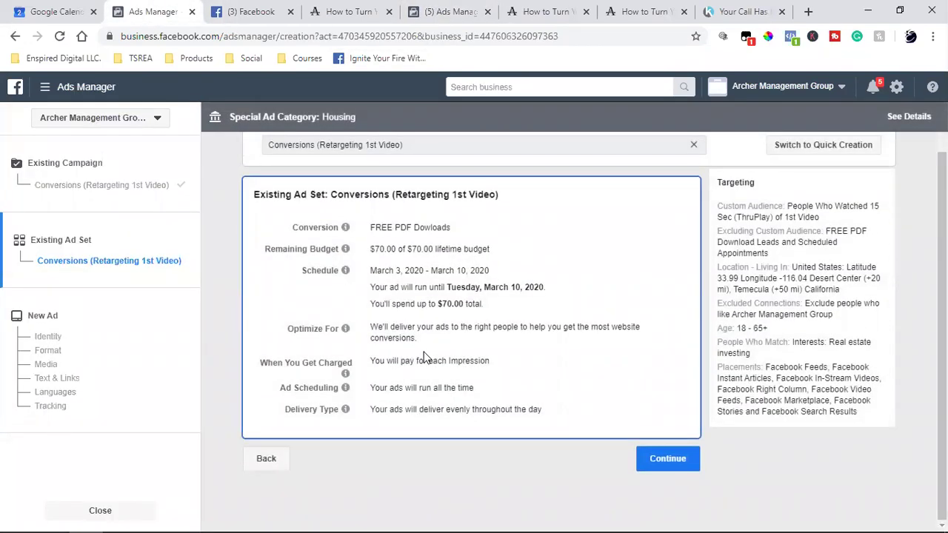
click(637, 10)
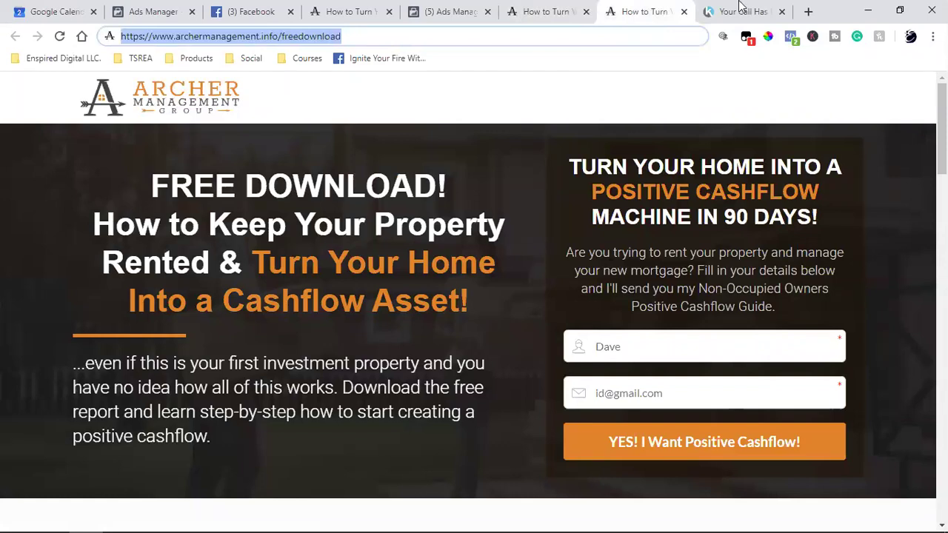
Close the duplicate free-download landing page tab, keeping the one opened from the ad.
click(739, 9)
click(581, 9)
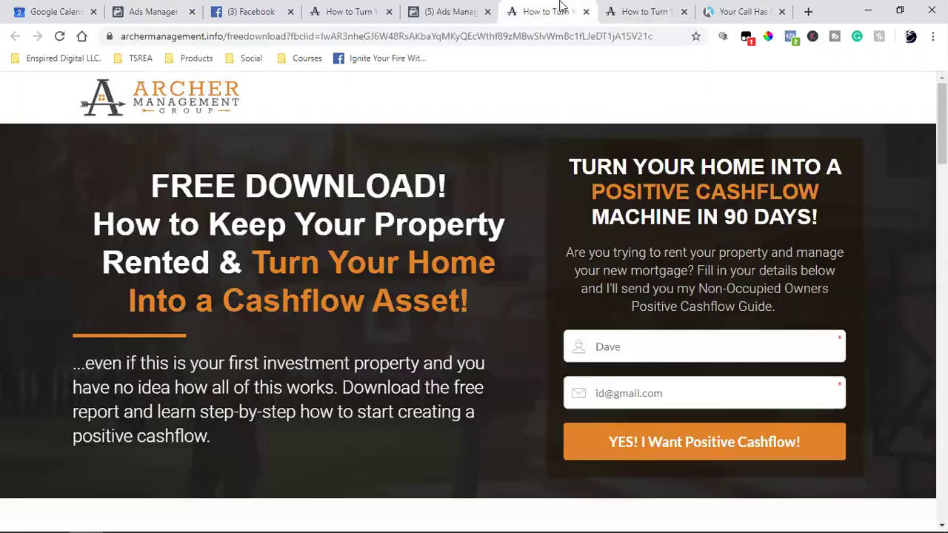
click(606, 8)
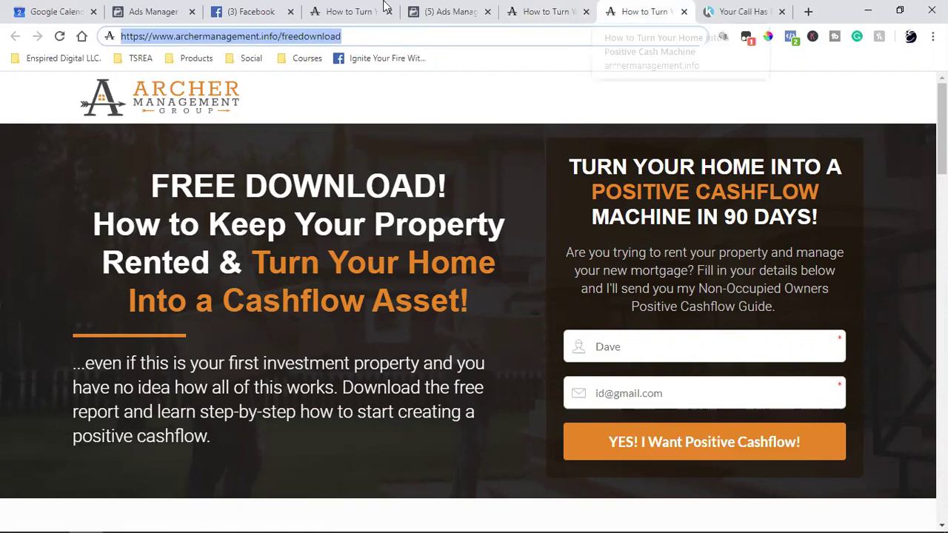
click(337, 10)
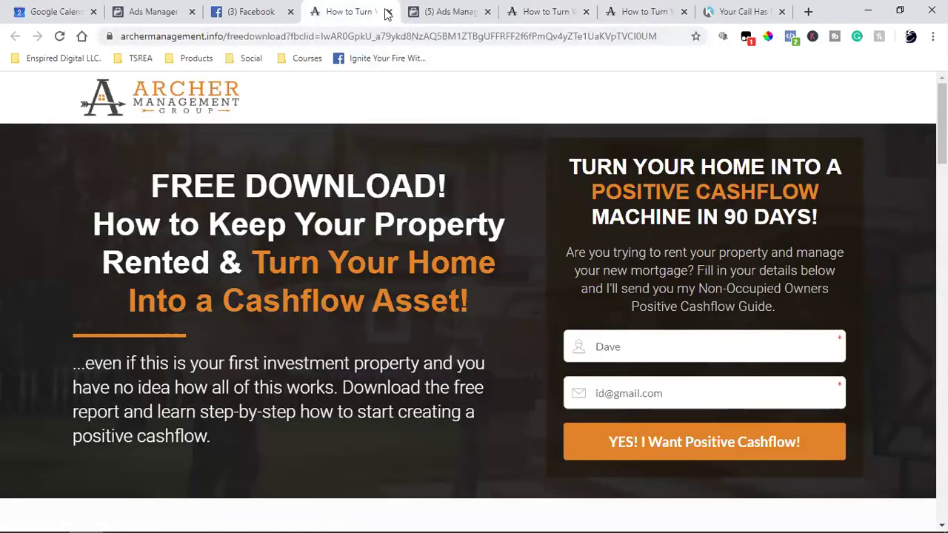
click(388, 11)
click(437, 11)
Edit the form's e-mail field and submit with 'YES! I Want Positive Cashflow!'.
click(607, 400)
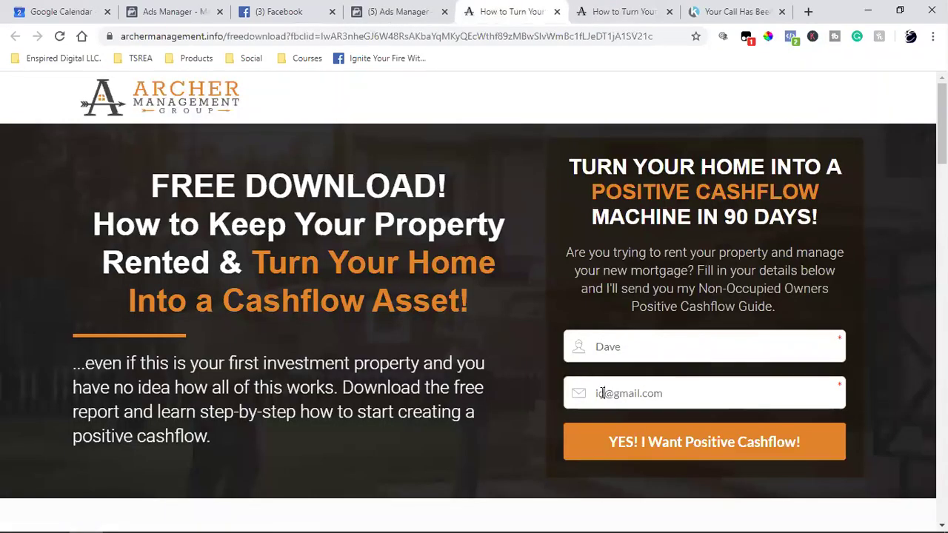
key(BackSpace)
click(406, 6)
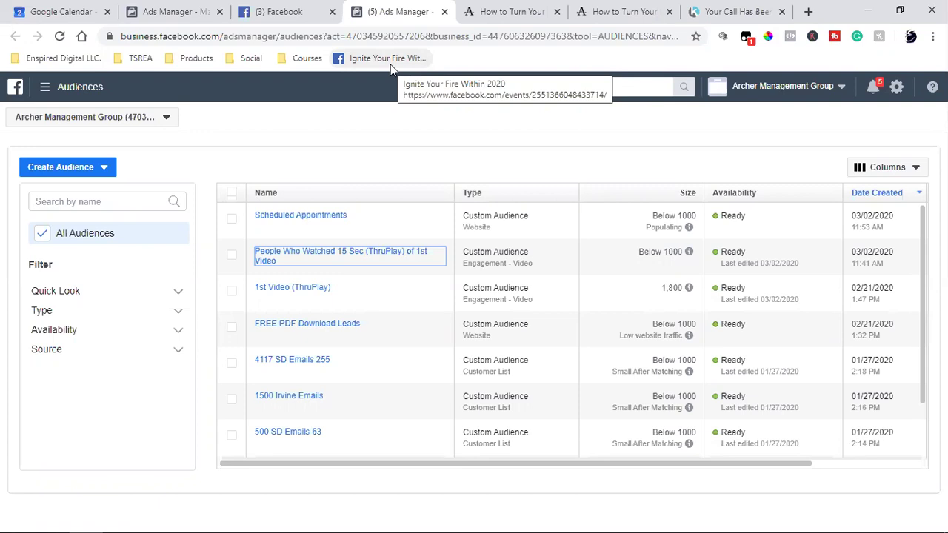
click(589, 11)
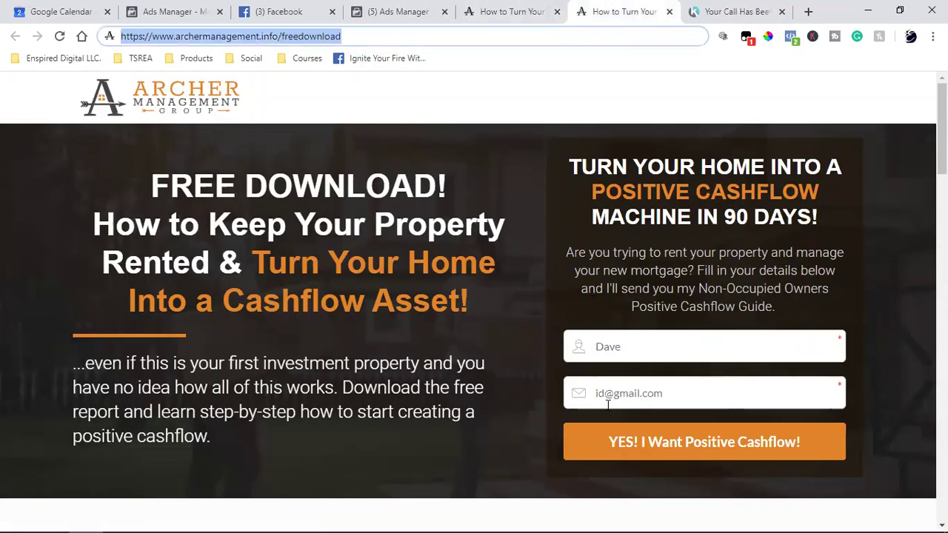
click(630, 439)
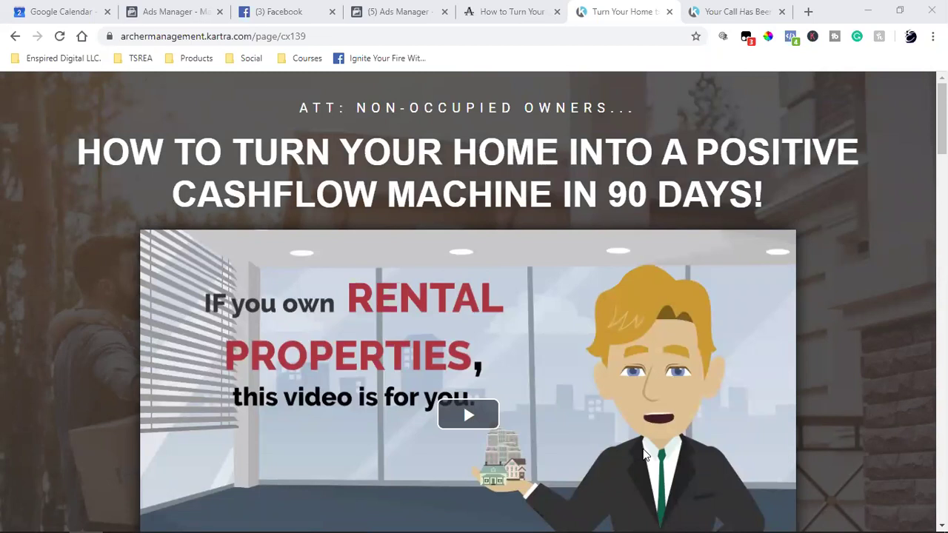
On the 'Your Call Has Been Booked' page, confirm the pixel's PageView in Pixel Helper.
scroll(873, 293, down, 5)
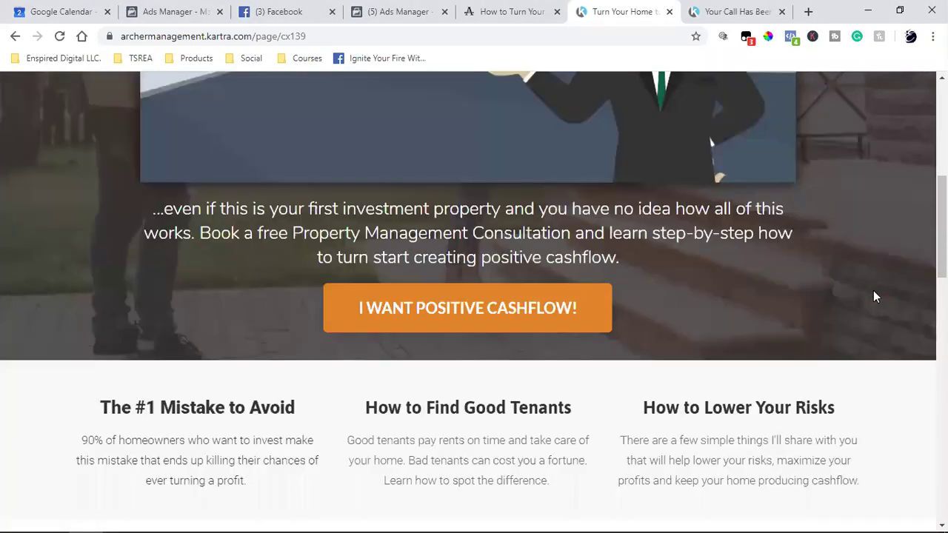
click(719, 7)
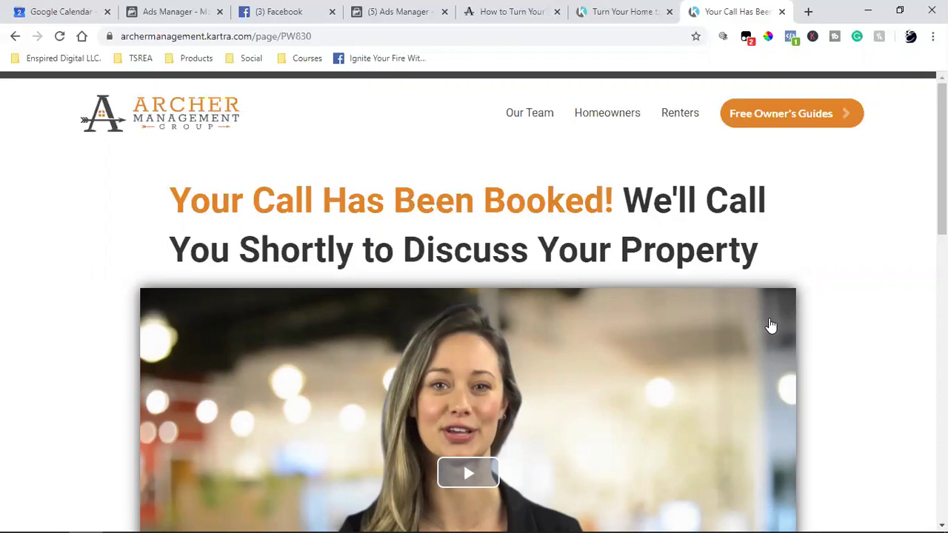
click(795, 41)
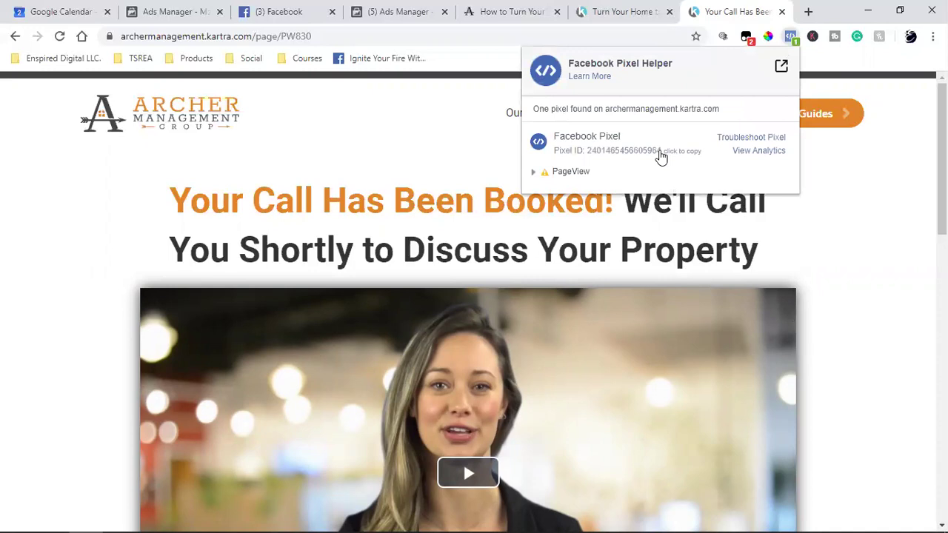
click(890, 357)
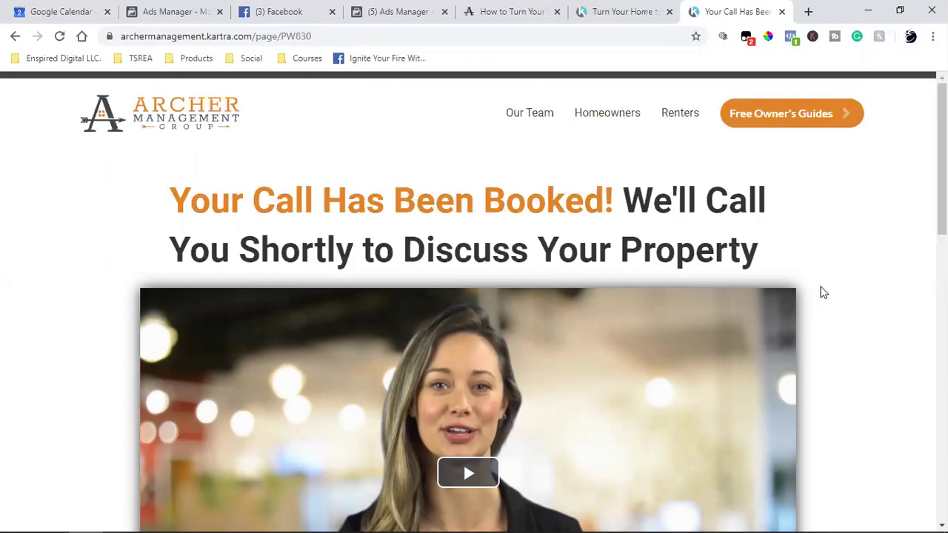
Leave the new ad creation page through the Ads Manager menu, discarding the unsaved ad.
click(363, 10)
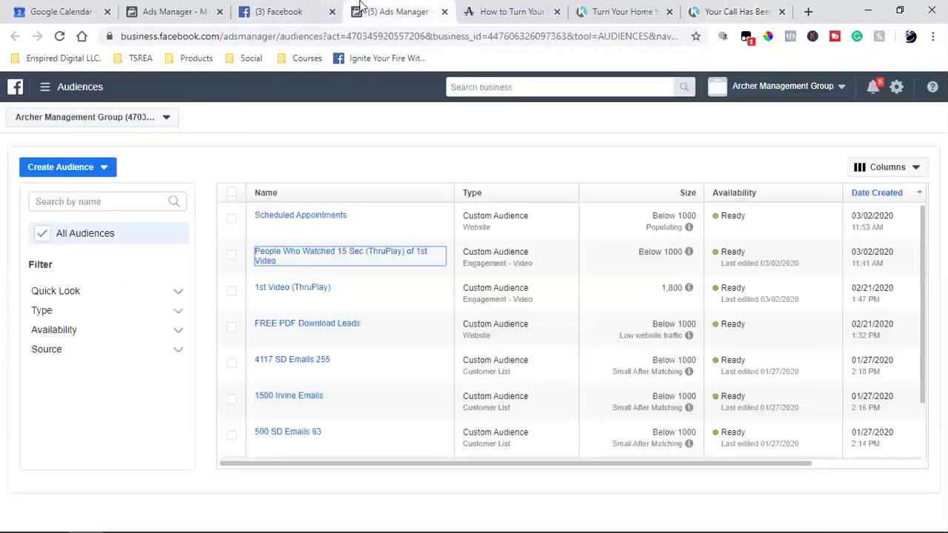
click(272, 6)
click(158, 9)
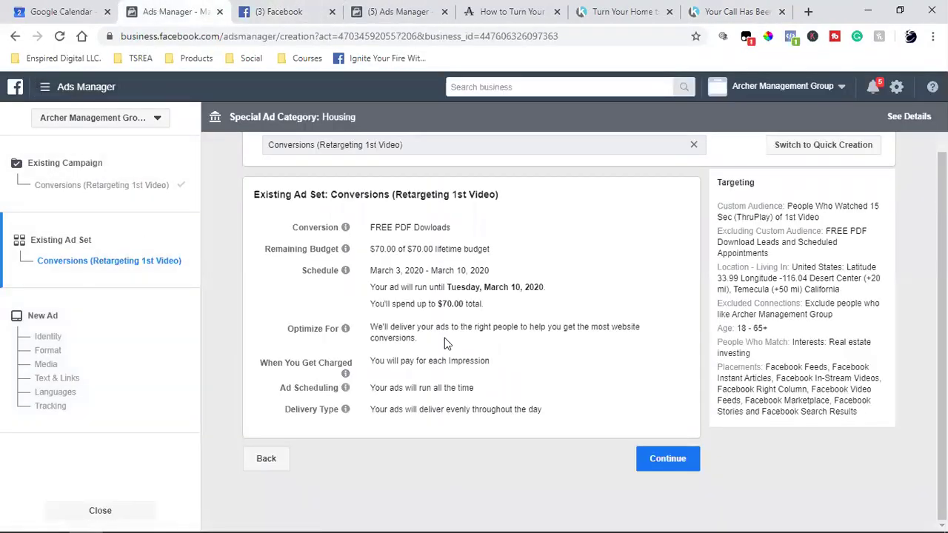
click(45, 87)
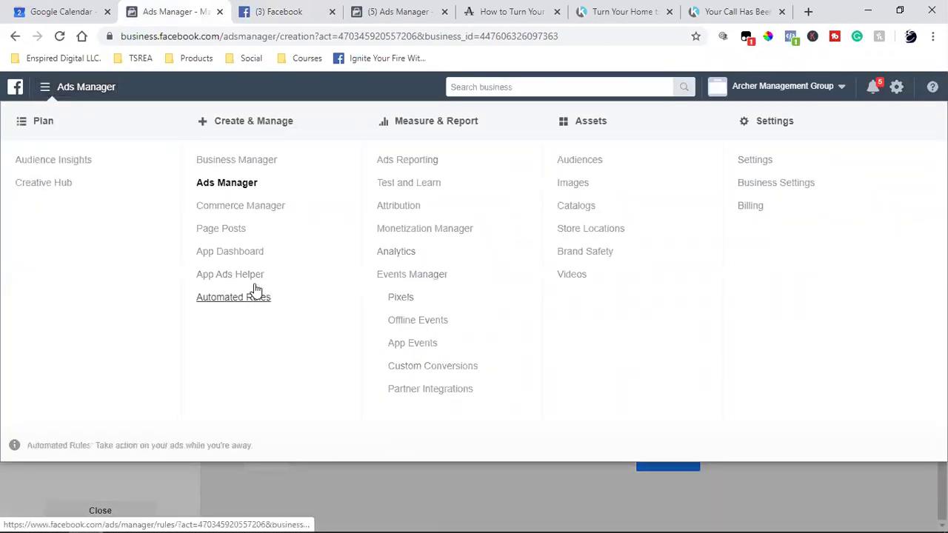
click(231, 186)
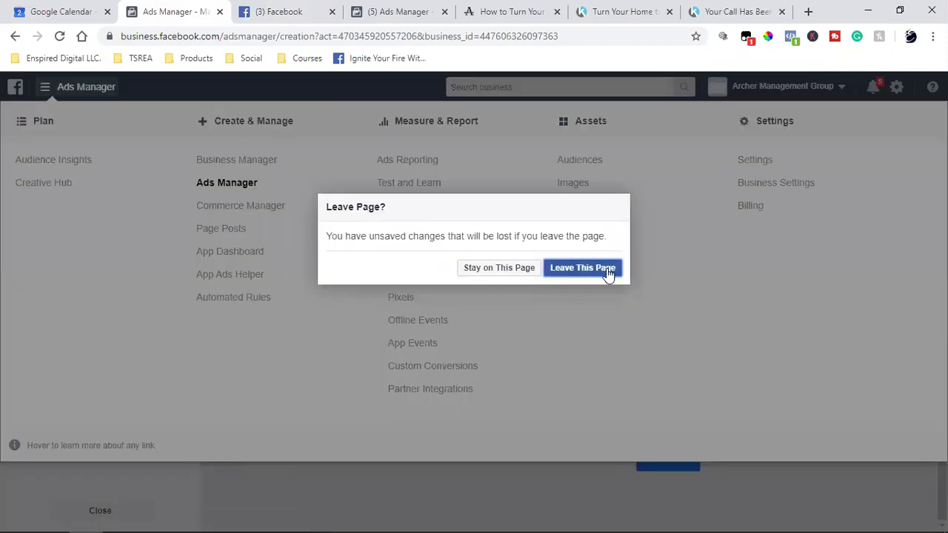
click(606, 271)
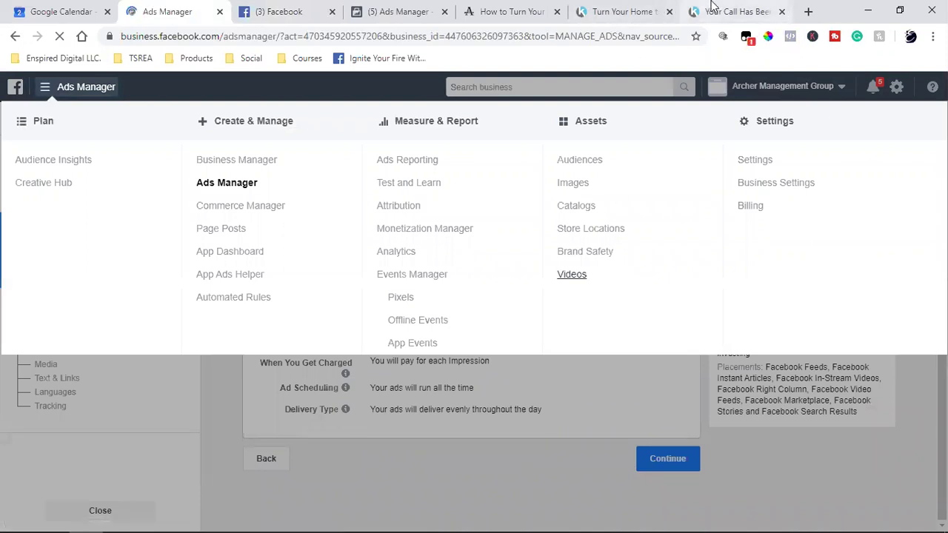
Glance at the Kartra call-booked thank-you and Positive Cashflow video pages while Ads Manager loads.
click(733, 11)
click(656, 11)
scroll(475, 300, up, 5)
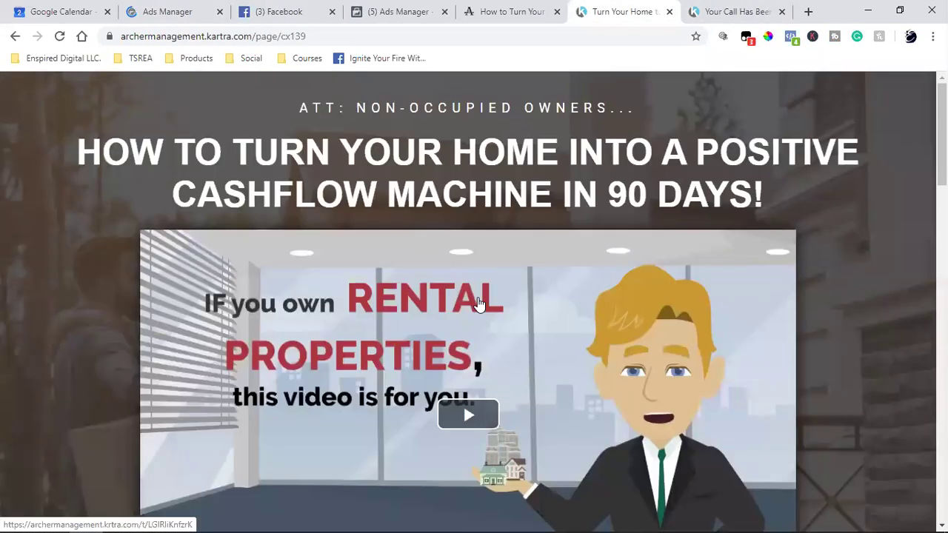
click(182, 11)
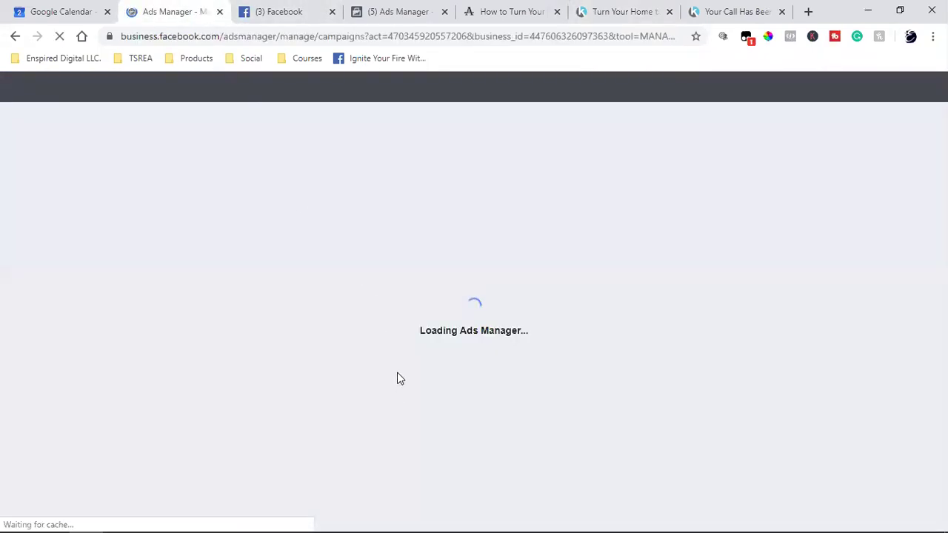